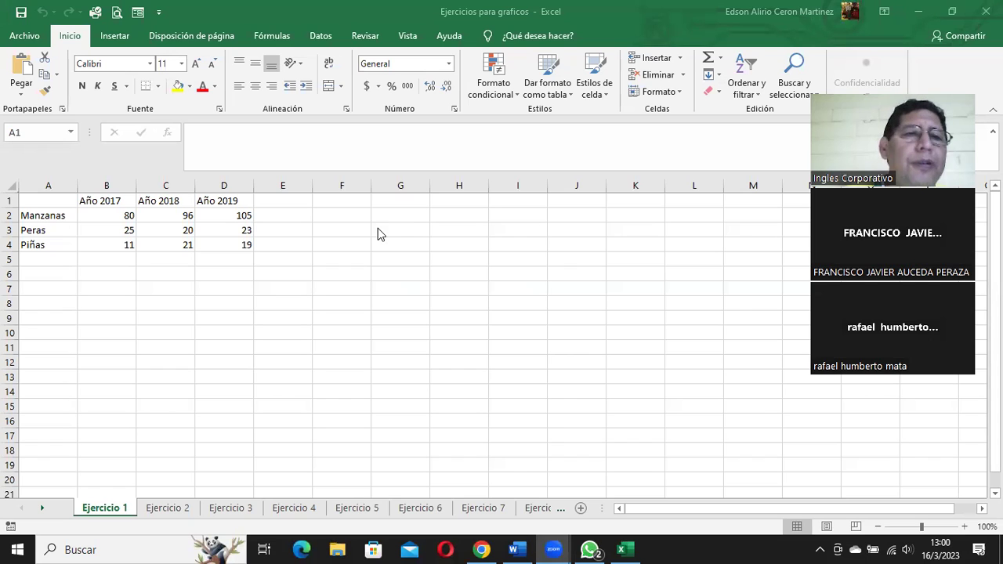
Step: Click an empty cell below the table, then glance at the open Zoom and WhatsApp windows
click(60, 257)
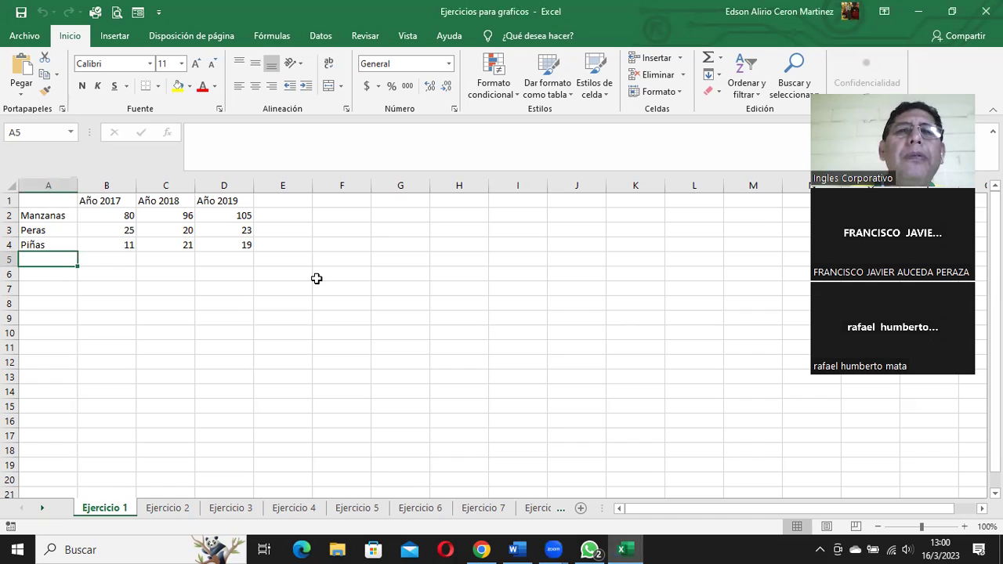
click(553, 548)
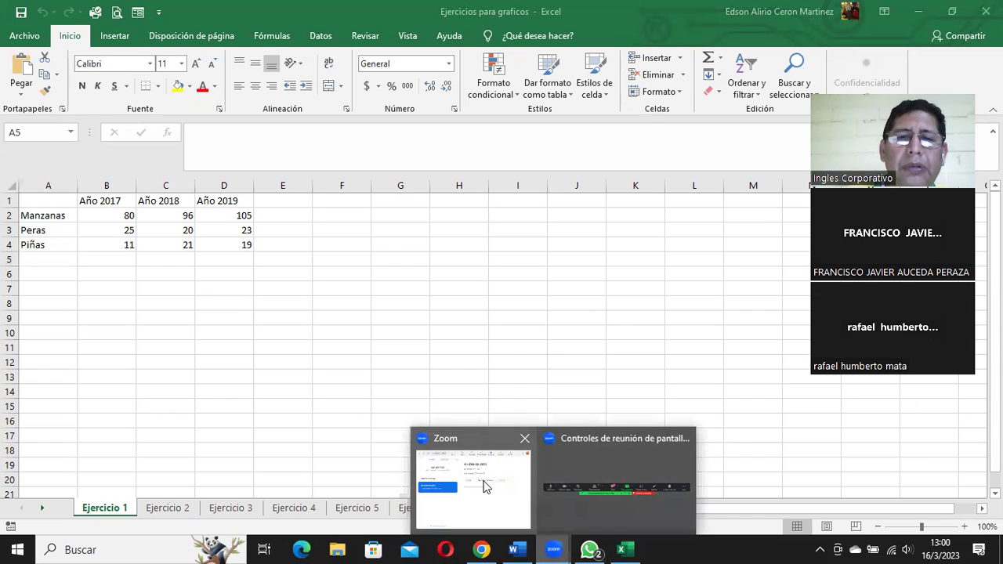
click(589, 549)
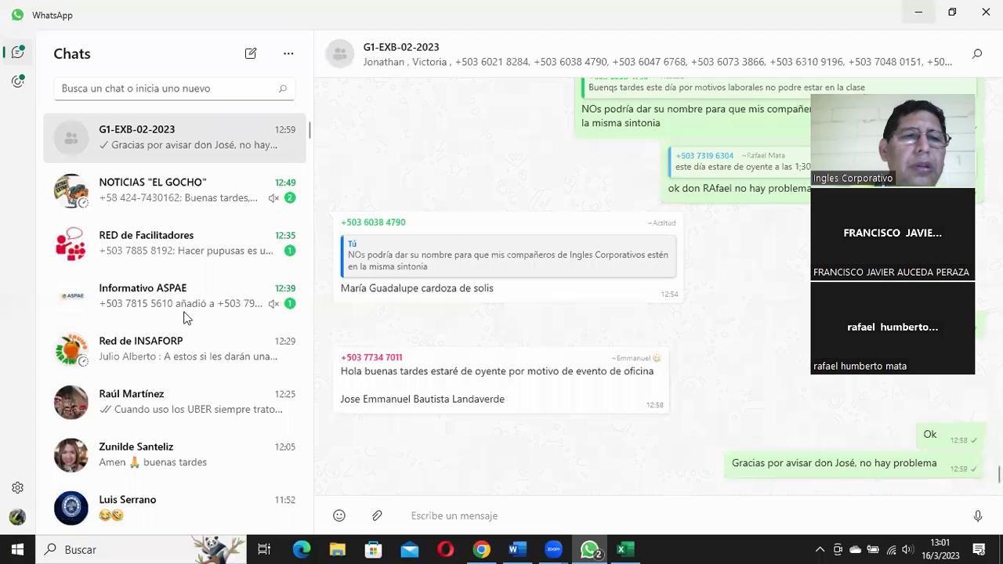
Step: Return to the workbook, select the fruit table A1:D4 and show the Insertar commands
click(921, 8)
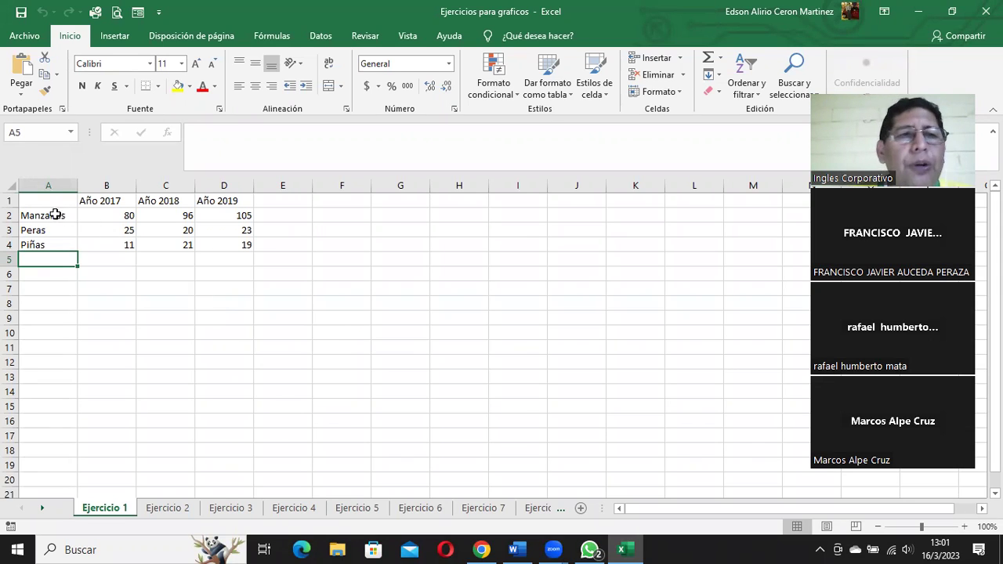
mouse_move(49, 202)
mouse_down()
mouse_move(177, 216)
mouse_move(221, 246)
mouse_up()
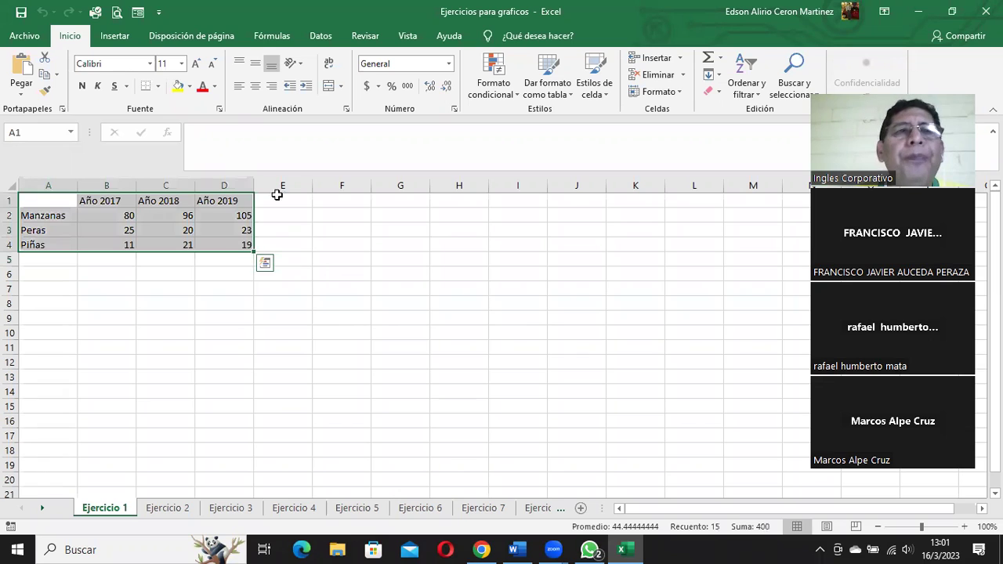
click(115, 42)
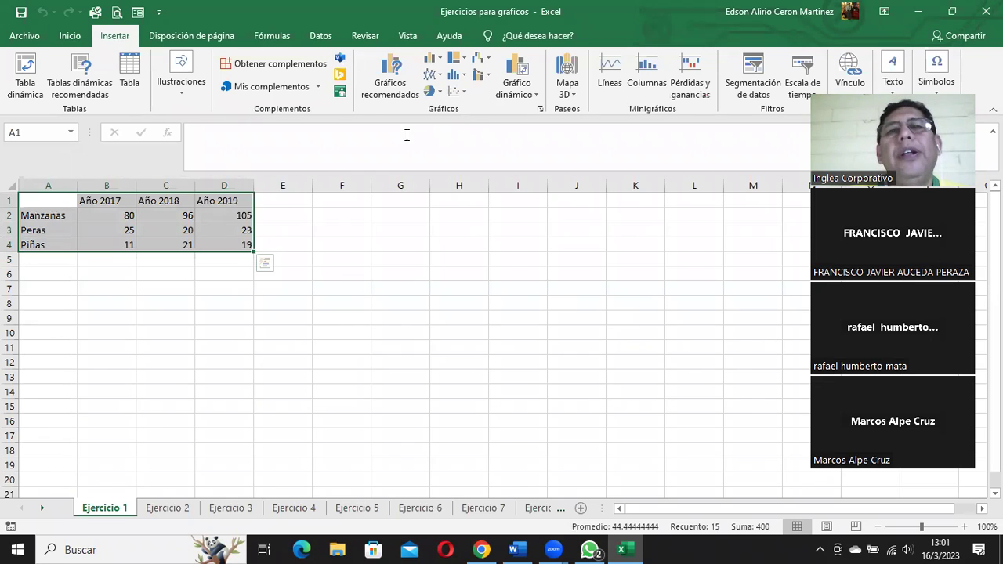
Step: Open Gráficos recomendados and preview the line and stacked column recommendations
click(397, 90)
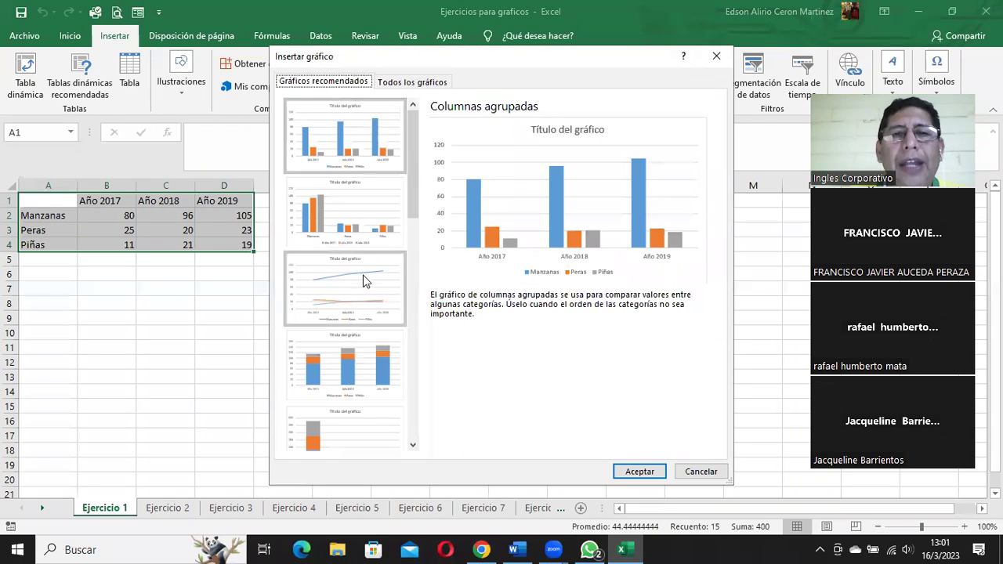
drag(411, 179, 419, 423)
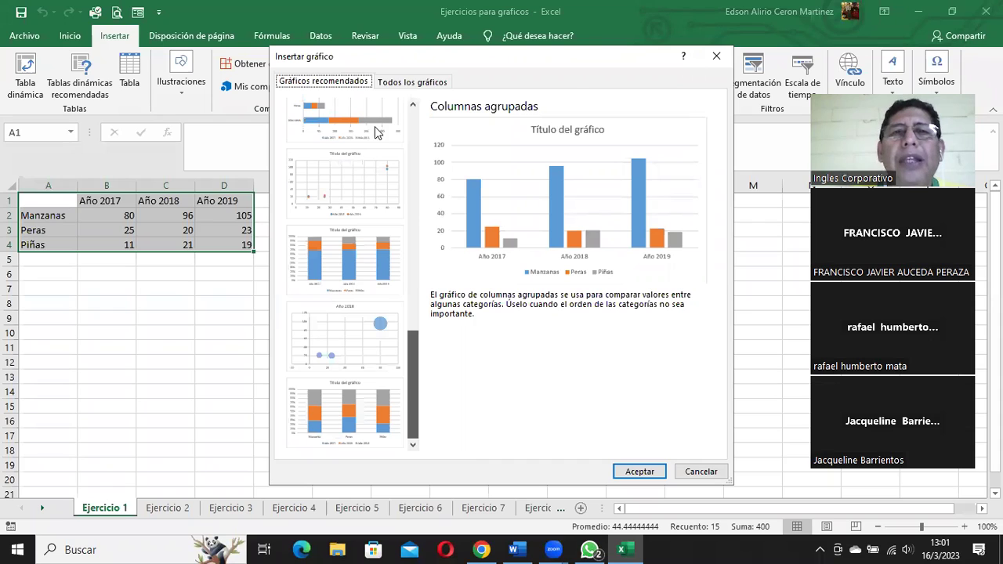
scroll(351, 109, up, 10)
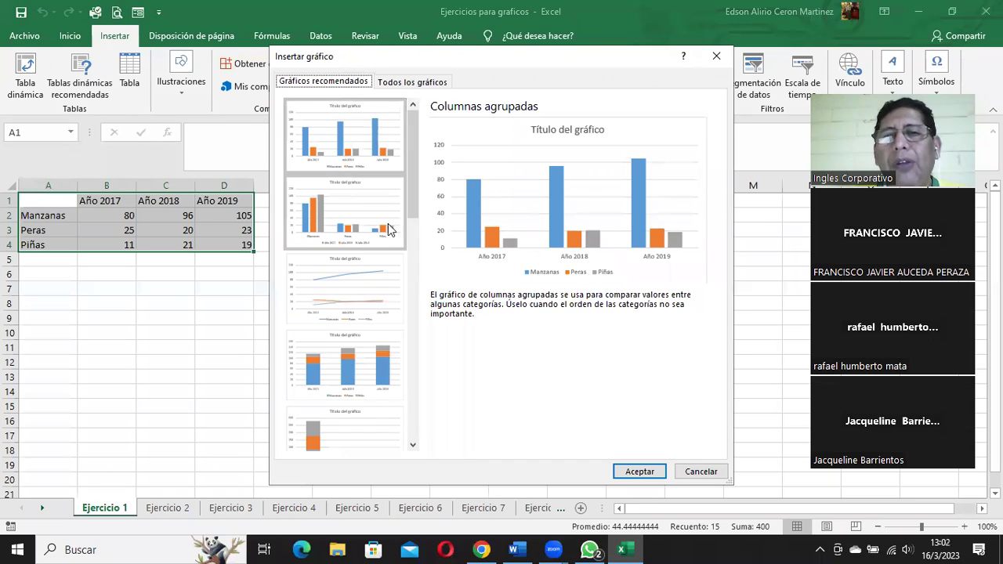
click(392, 270)
click(366, 368)
click(348, 440)
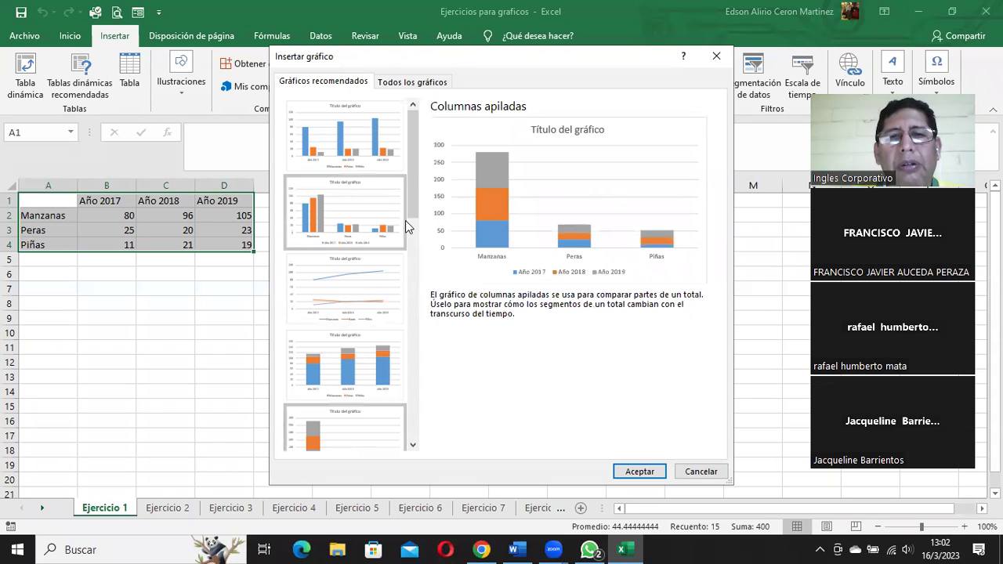
drag(413, 209, 423, 291)
Step: Preview the clustered and stacked bar and scatter recommendations, then show Todos los gráficos
click(362, 263)
click(361, 335)
click(392, 429)
click(413, 444)
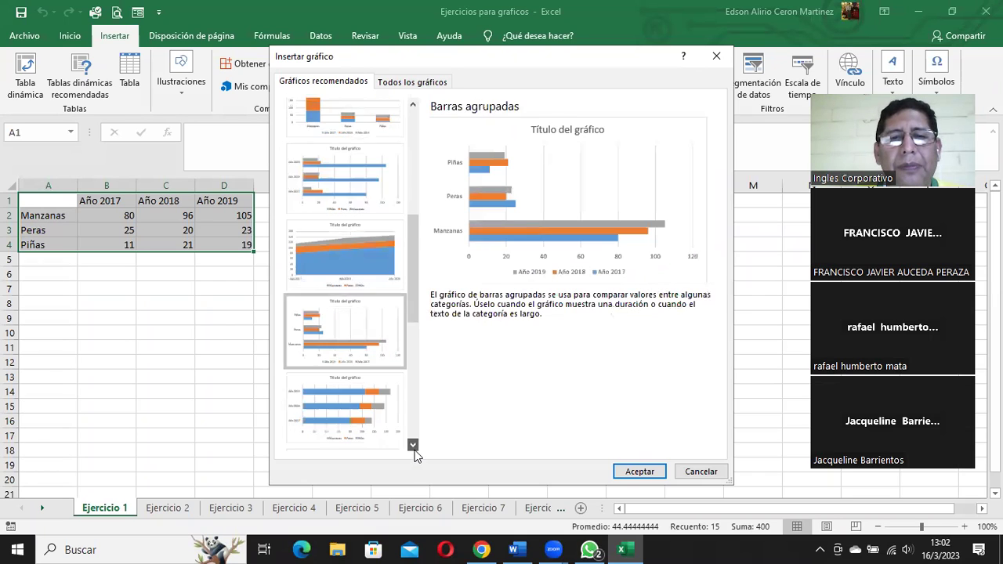
click(413, 445)
click(413, 444)
click(348, 250)
click(342, 342)
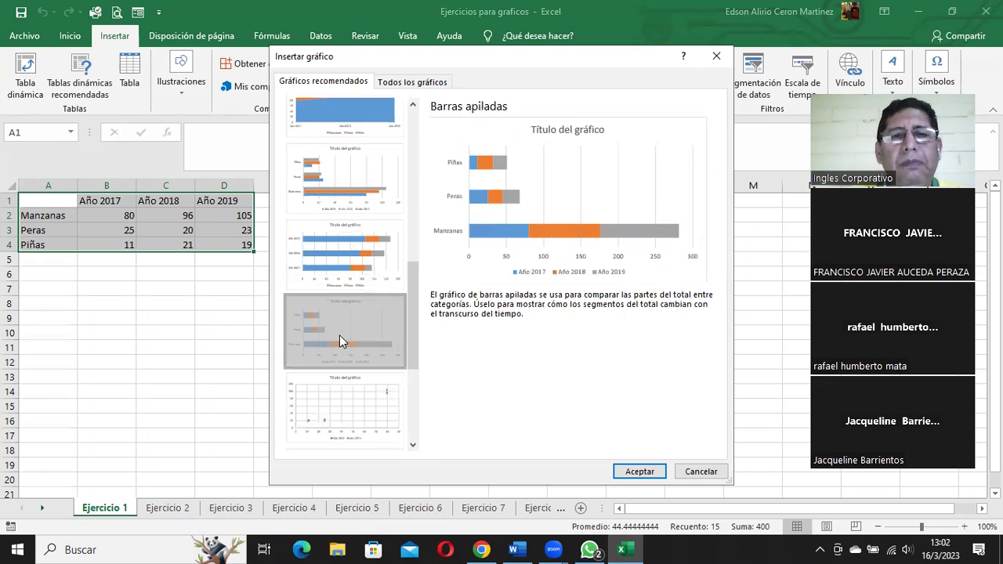
click(343, 392)
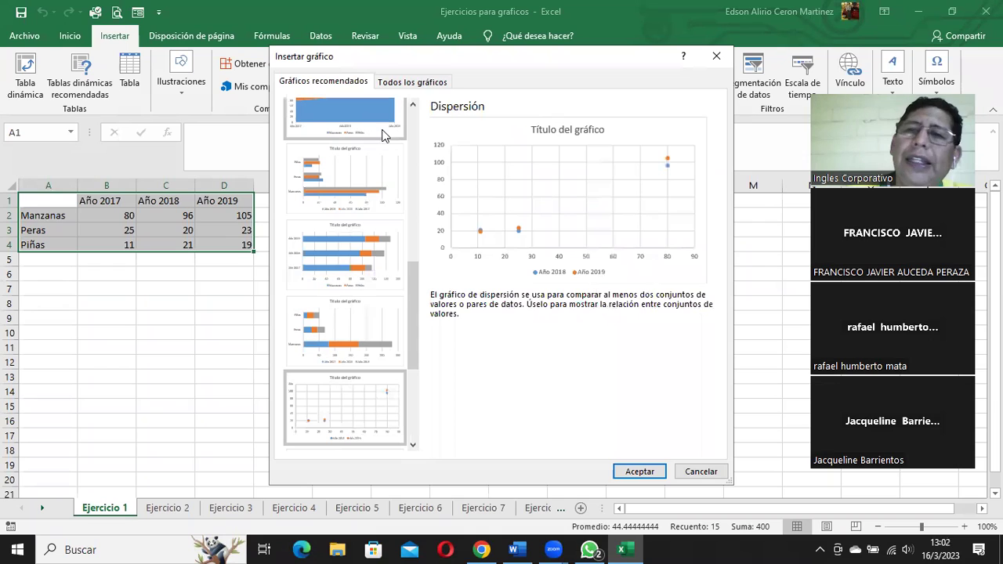
click(409, 81)
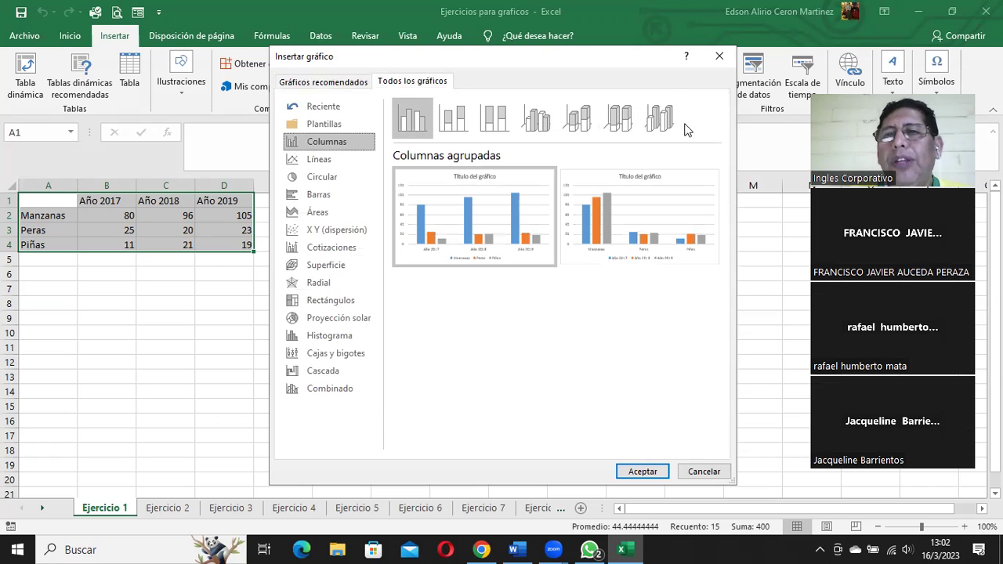
Step: Preview the stacked, 100% stacked and 3D Columnas variants, then move to Líneas
click(452, 123)
mouse_move(471, 224)
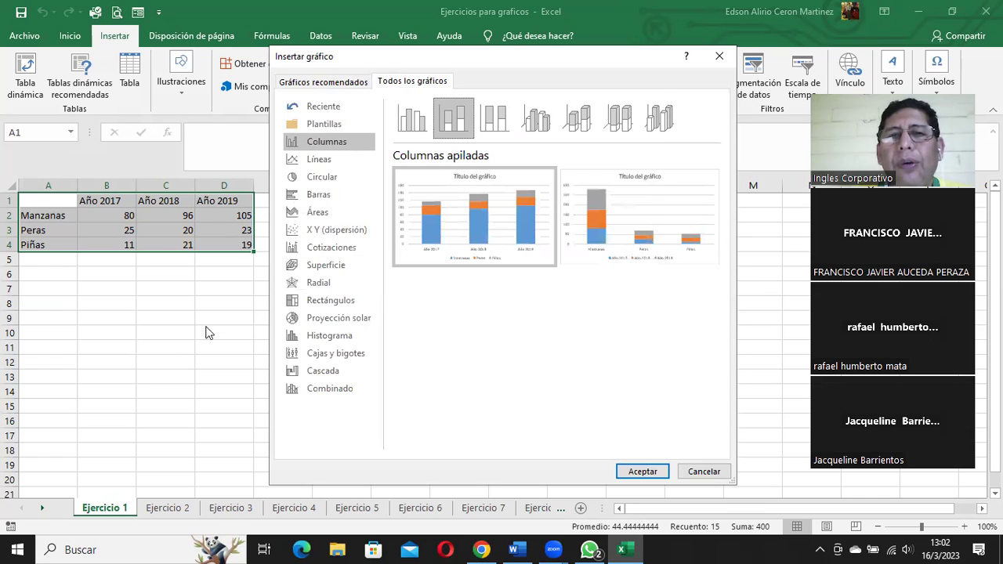
mouse_move(429, 244)
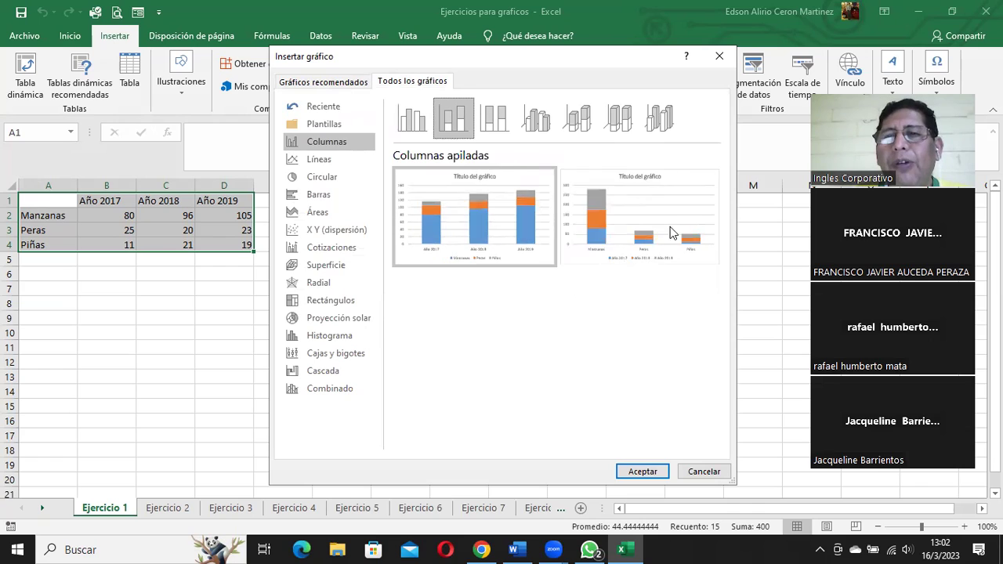
mouse_move(678, 216)
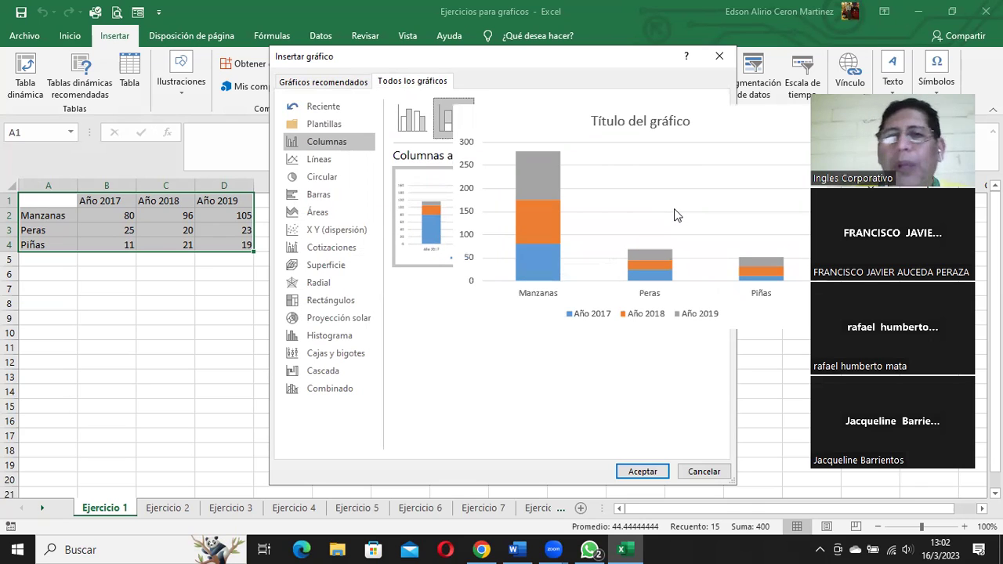
click(499, 119)
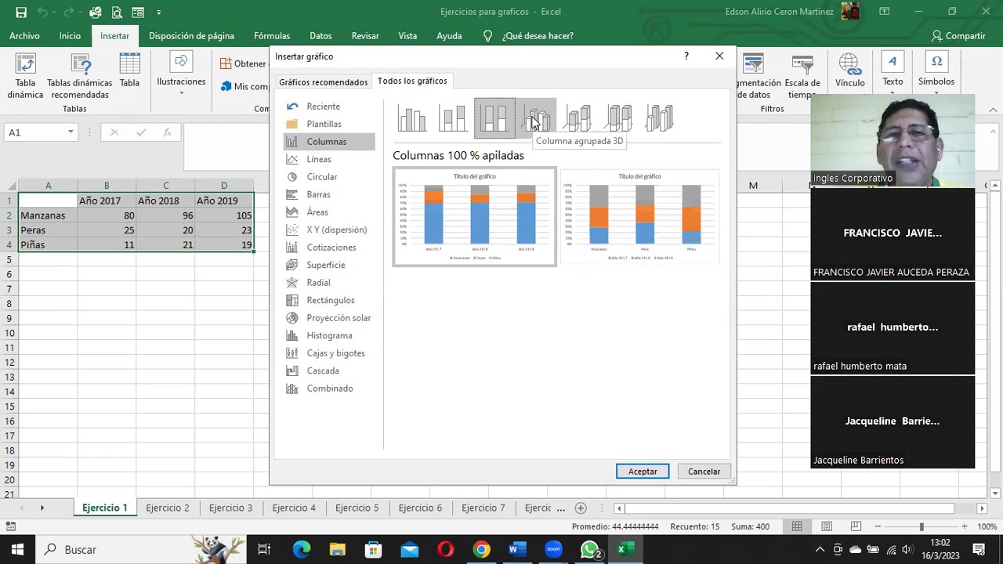
click(534, 119)
click(579, 119)
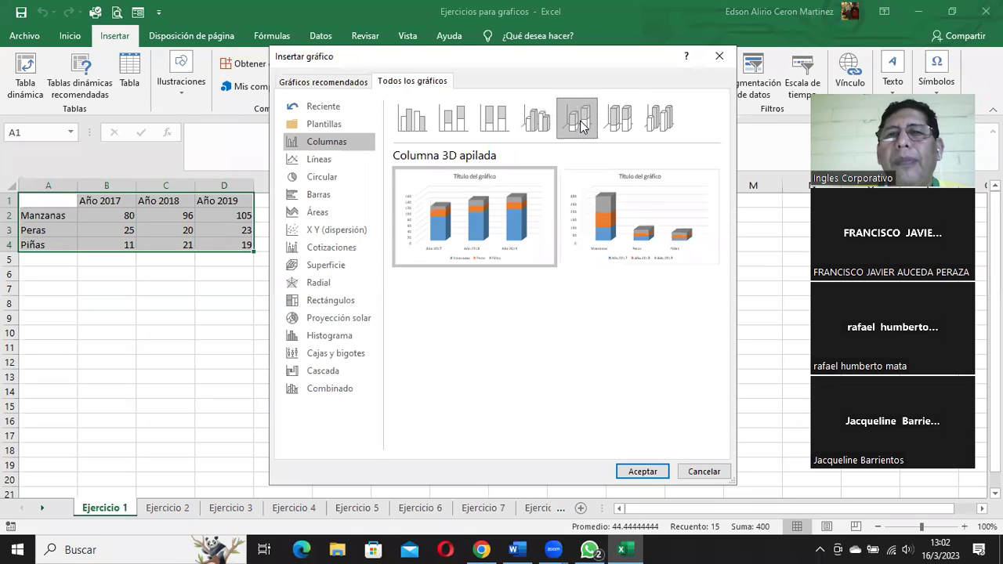
click(616, 125)
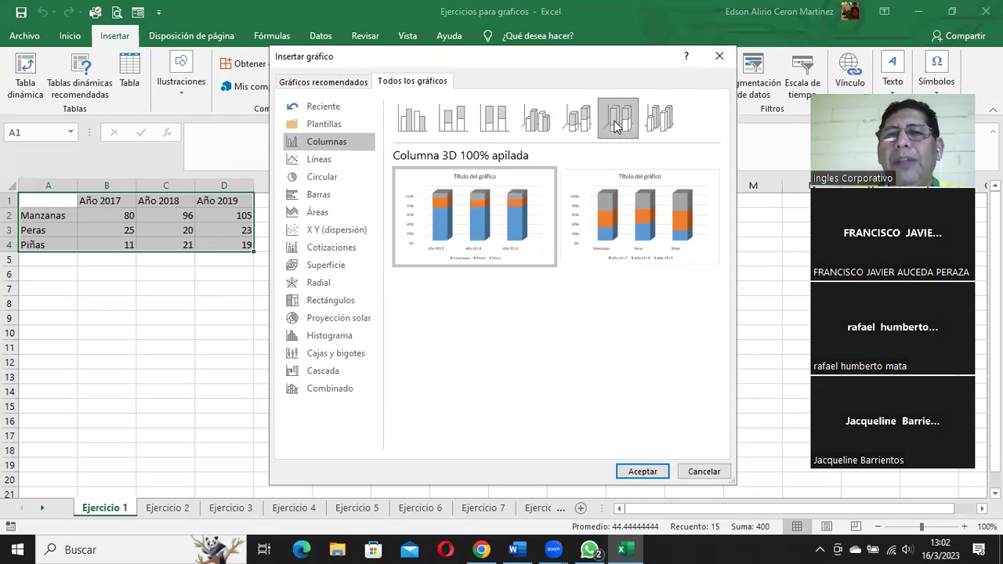
click(659, 124)
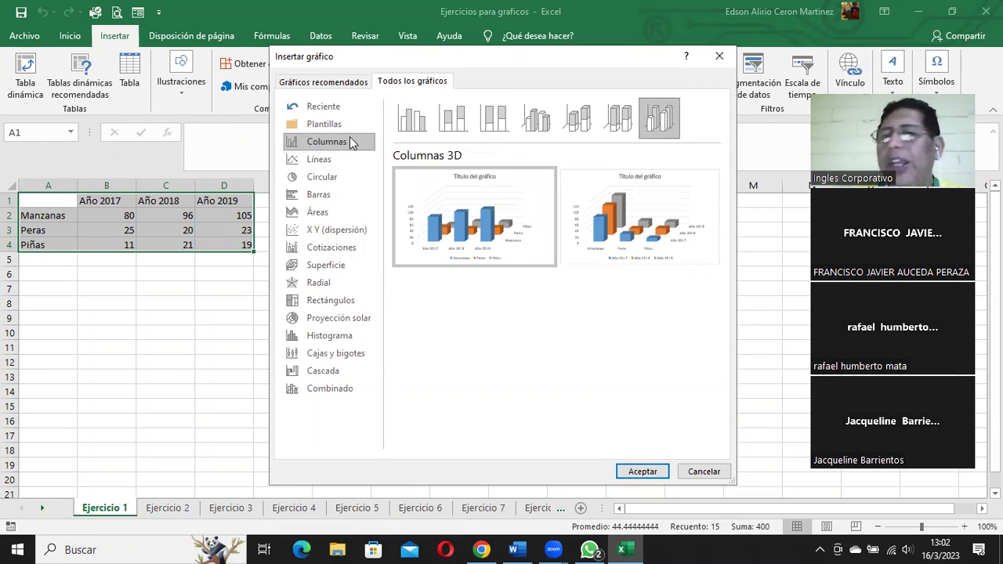
click(328, 165)
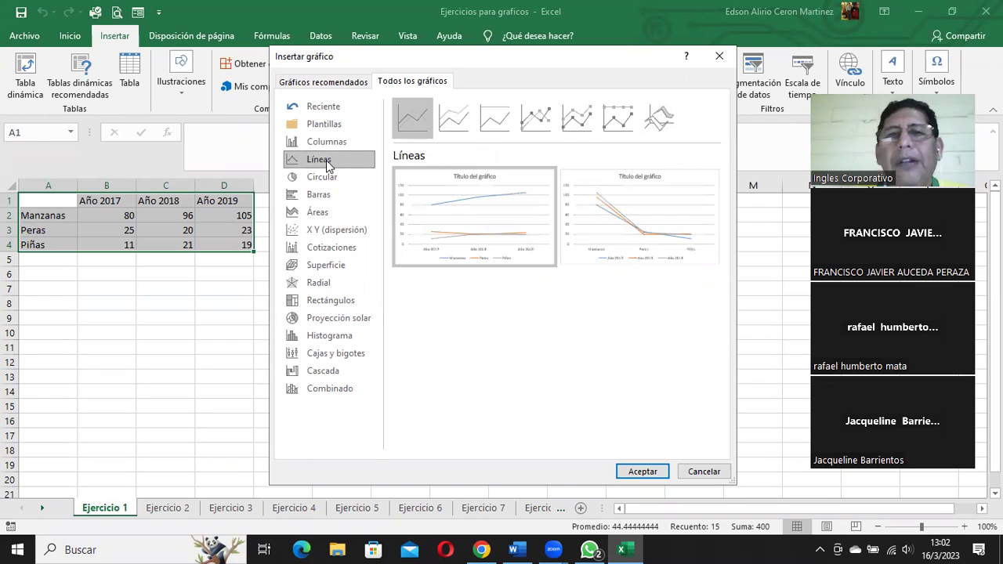
Step: Preview the stacked, 100% stacked, marker and 3D line chart variants
mouse_move(458, 196)
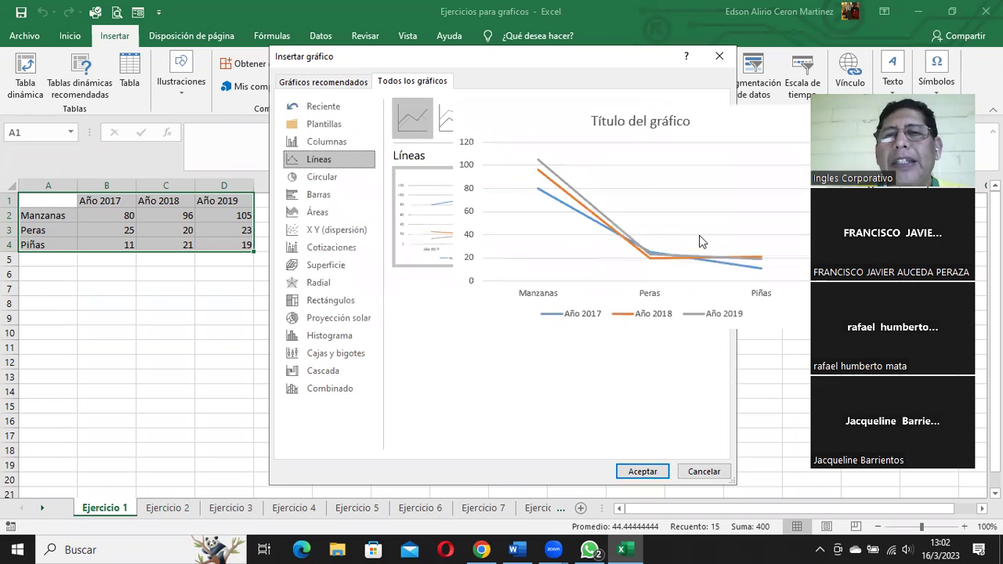
click(445, 124)
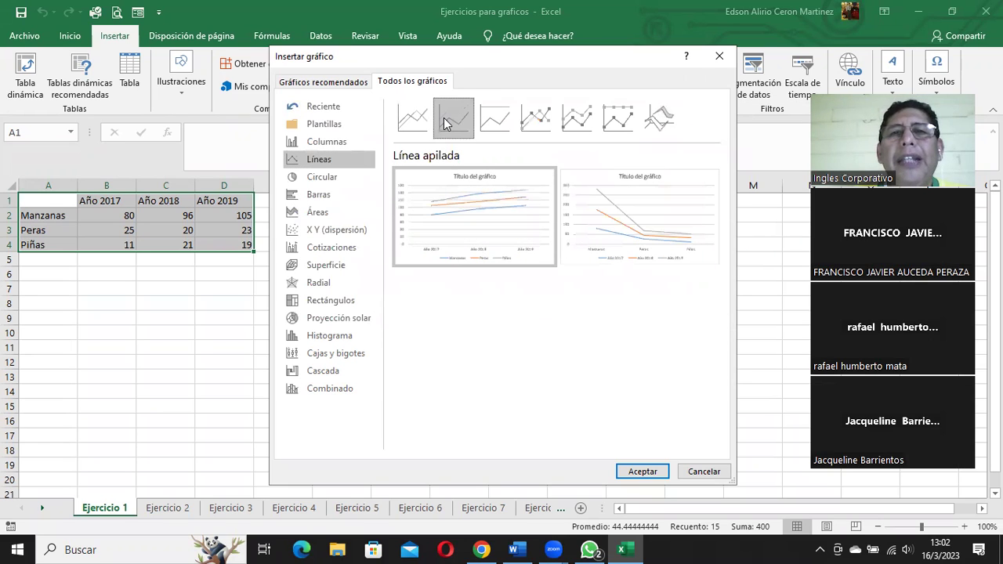
click(494, 121)
click(537, 119)
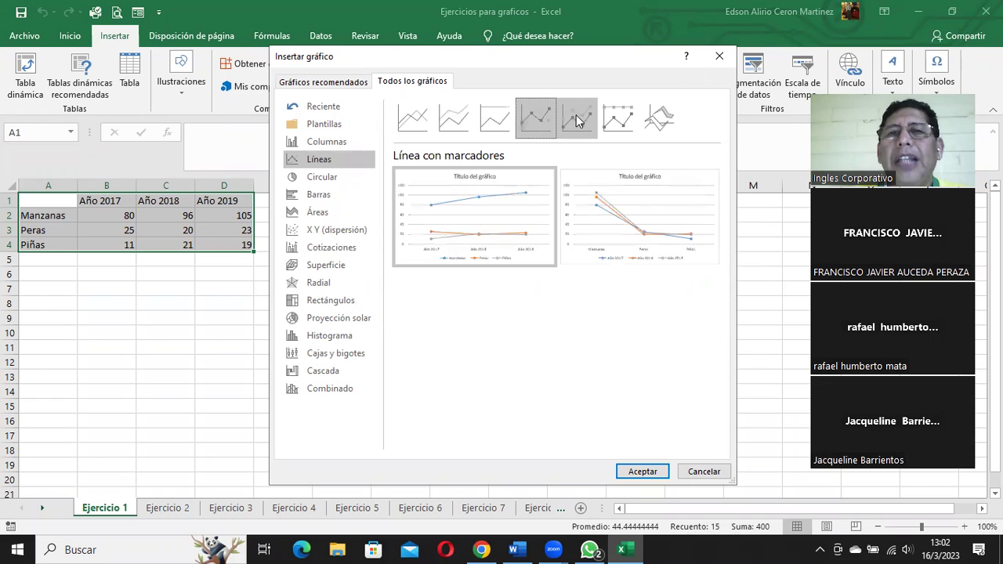
click(578, 120)
click(615, 118)
click(657, 115)
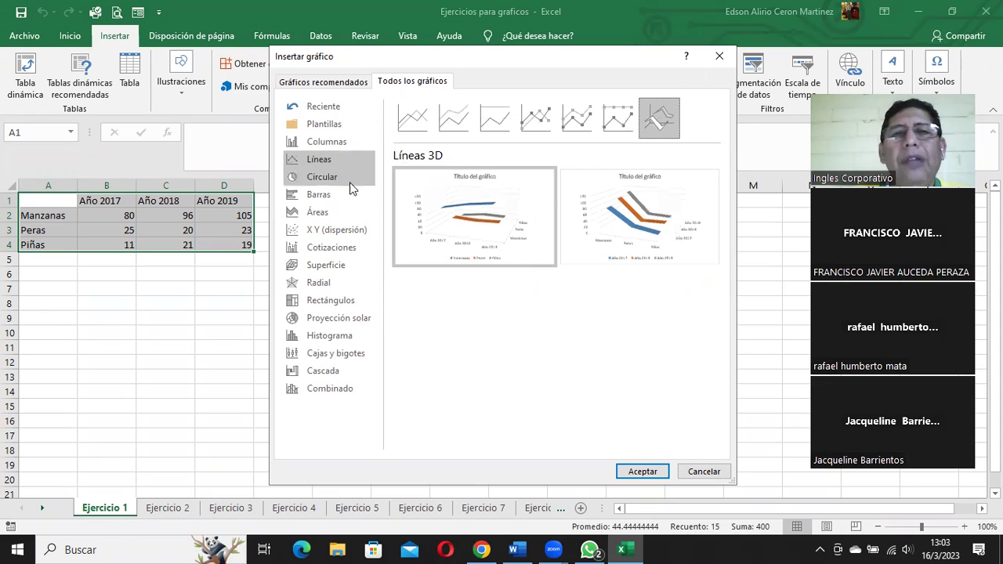
Step: Preview the 3D pie, pie of pie, bar of pie and doughnut variants, then open Barras
click(322, 178)
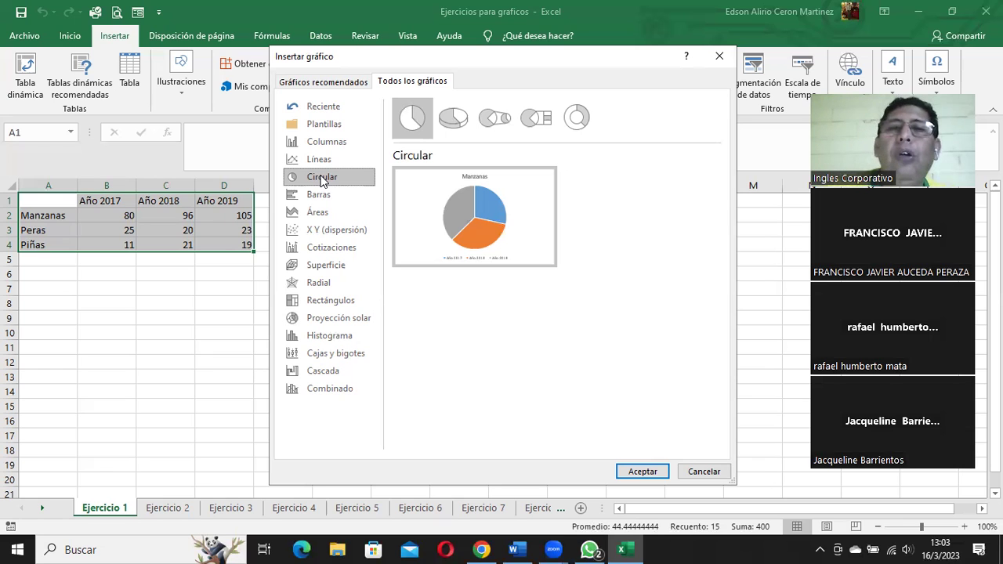
click(452, 119)
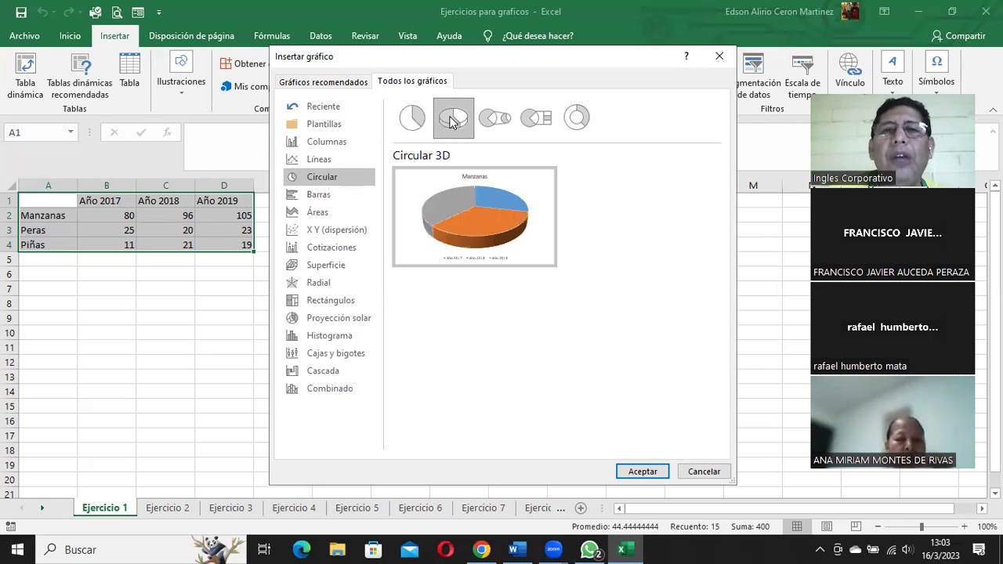
click(495, 118)
click(530, 119)
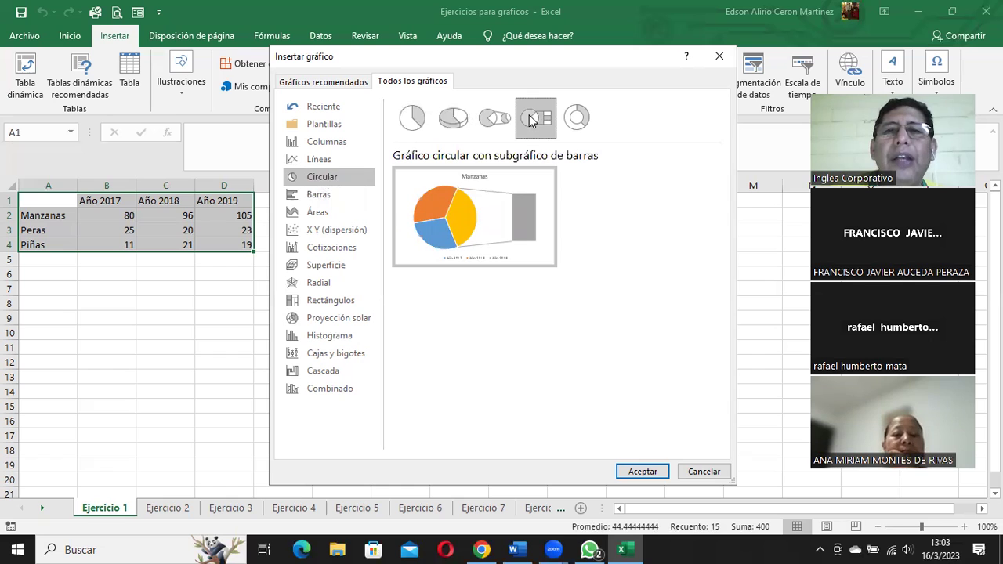
click(579, 117)
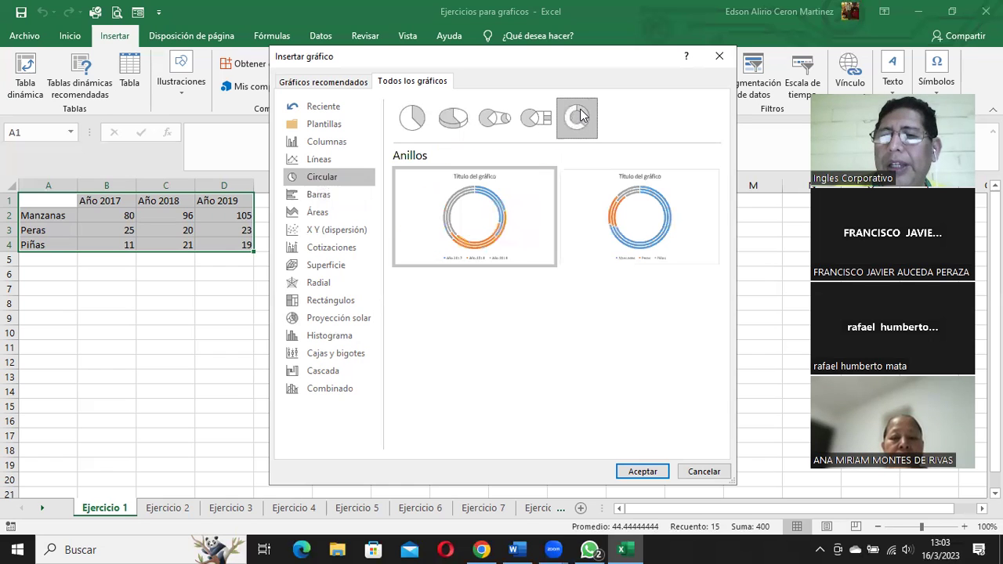
click(328, 198)
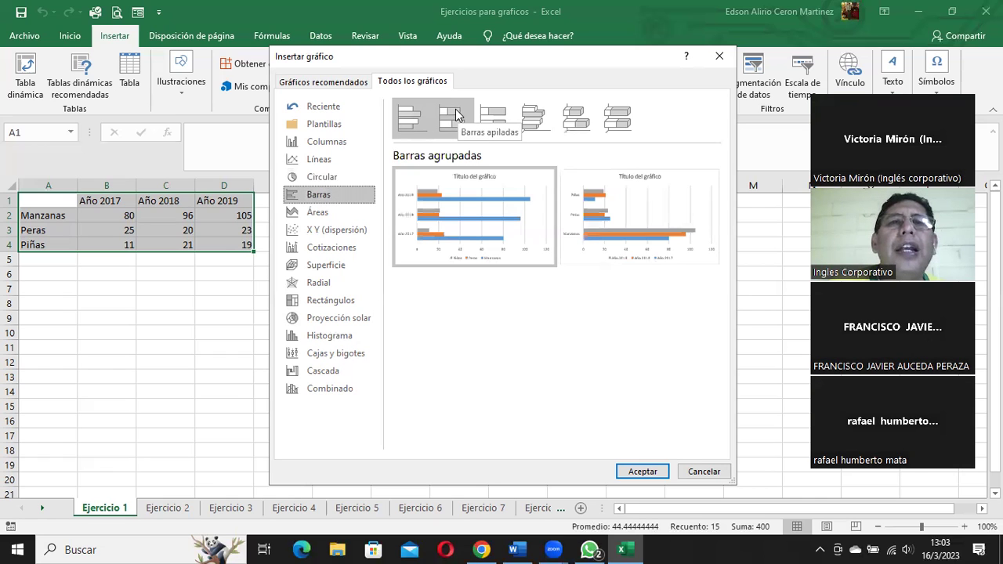
mouse_move(633, 205)
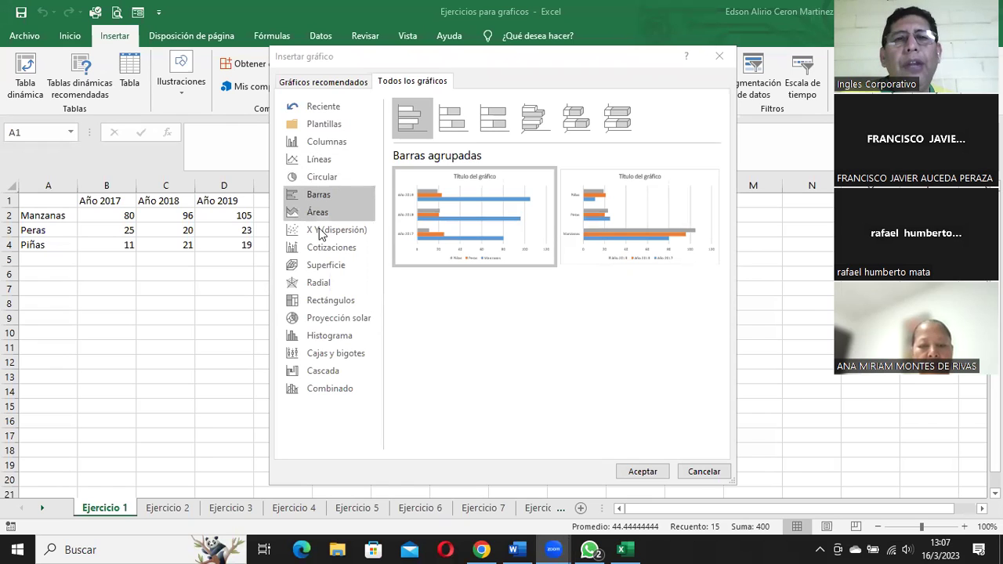
Step: Preview the Áreas chart types, including 3D, stacked 3D and 100% stacked 3D area
click(317, 212)
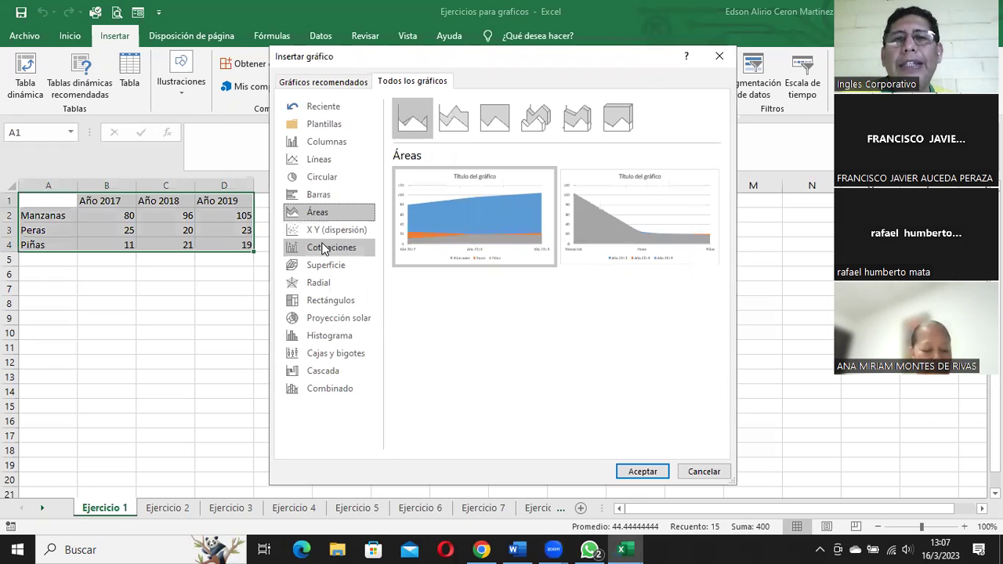
mouse_move(597, 201)
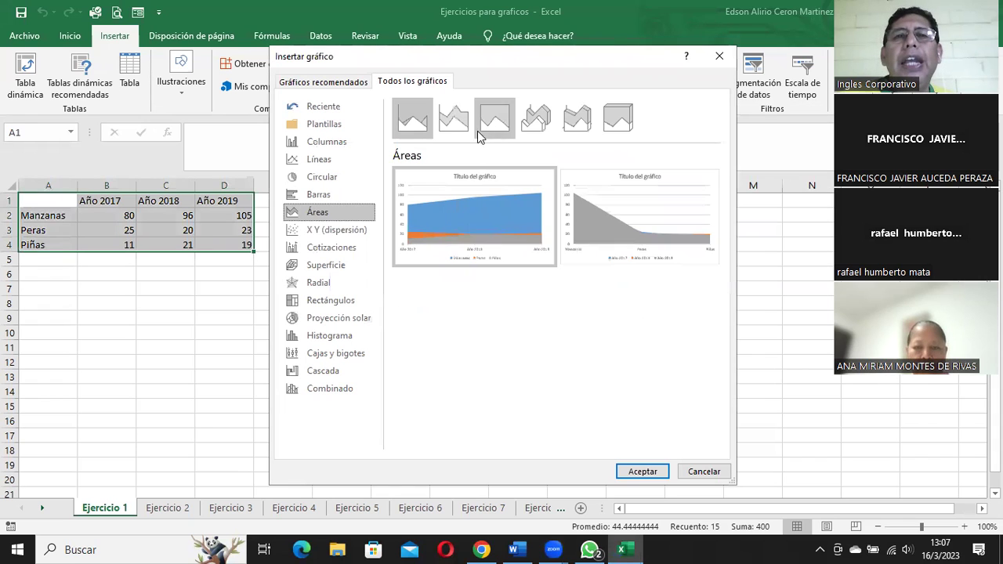
click(536, 118)
click(579, 121)
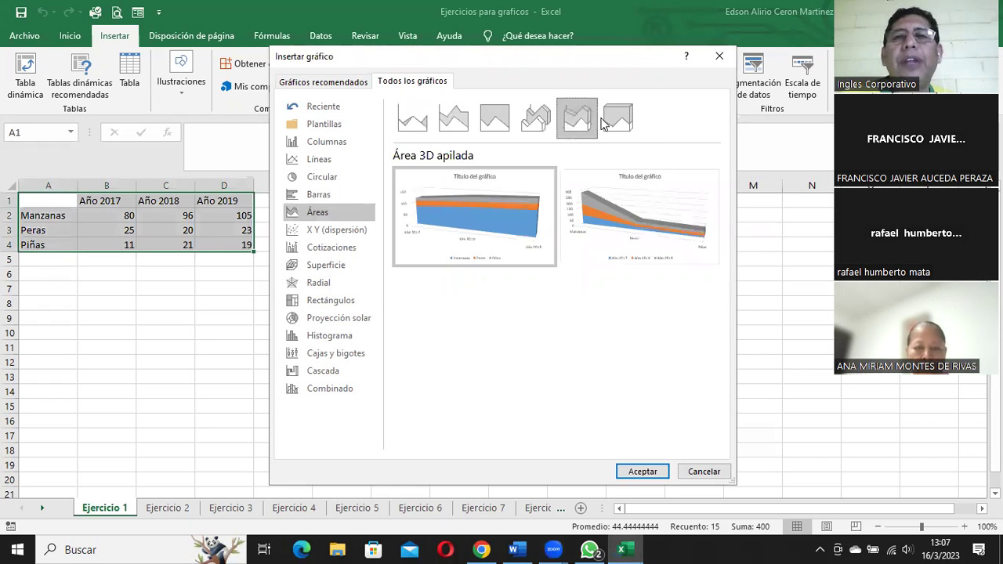
click(616, 125)
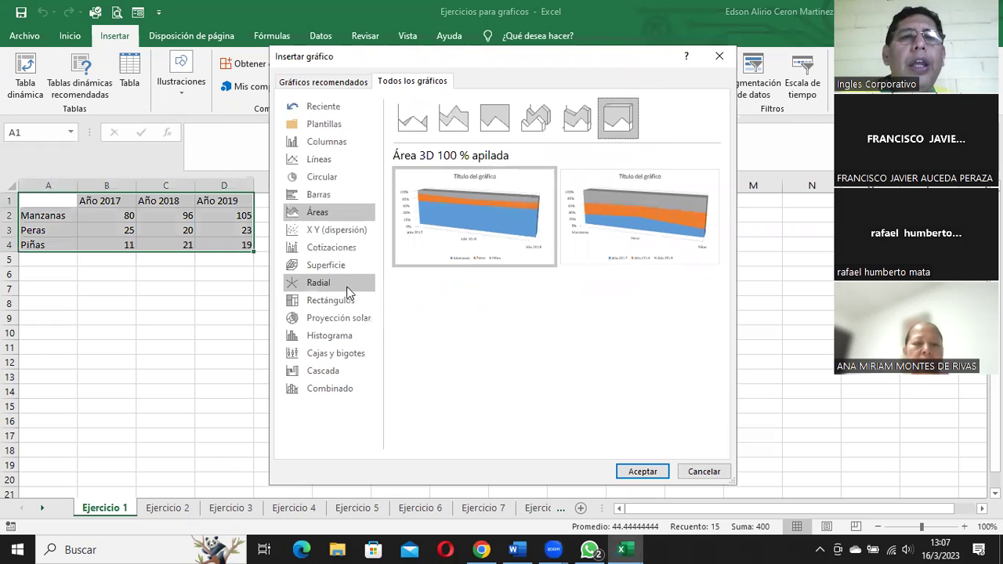
Step: Look through the X Y (dispersión), Cotizaciones, Superficie and Radial types, then cancel
click(354, 229)
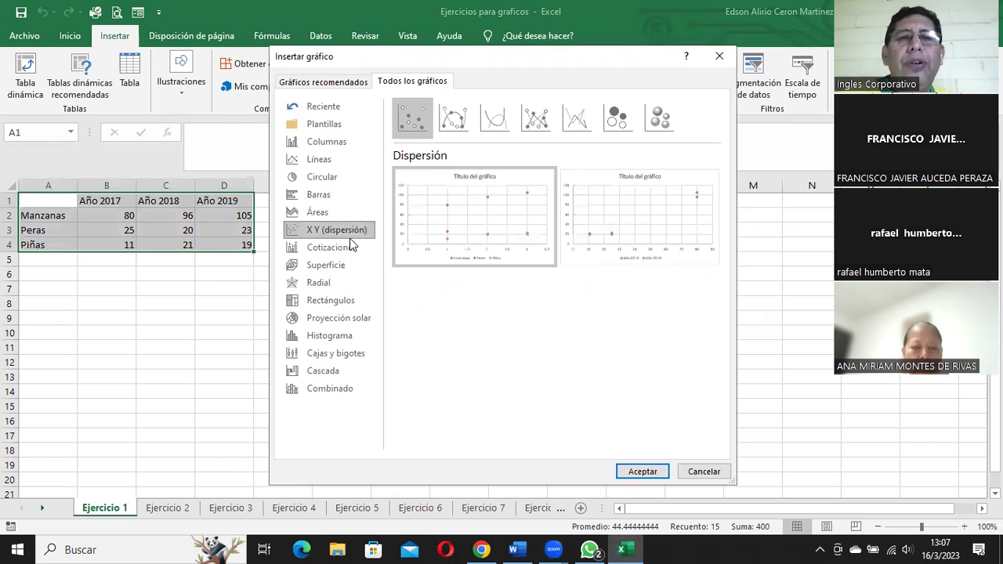
click(349, 247)
click(337, 266)
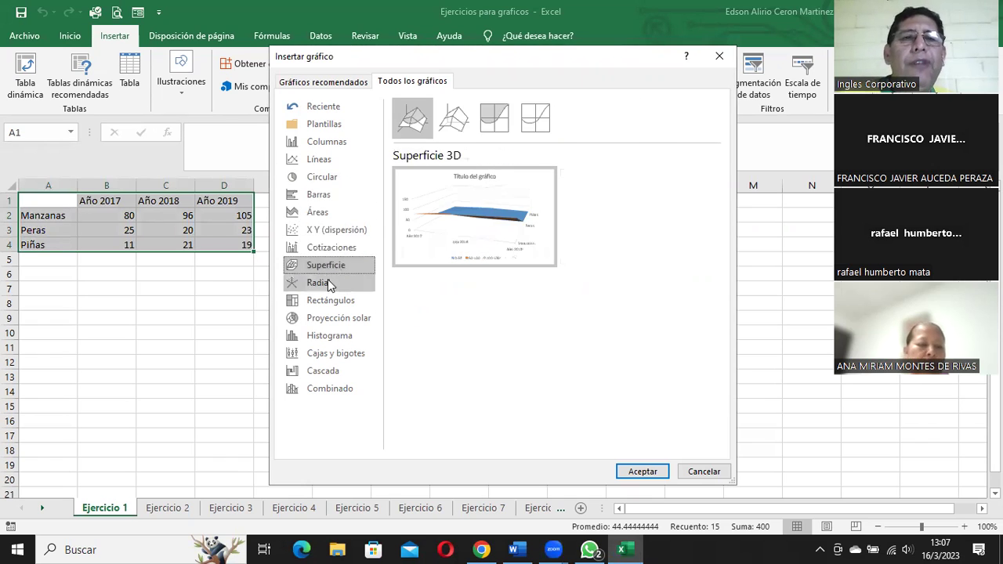
click(329, 287)
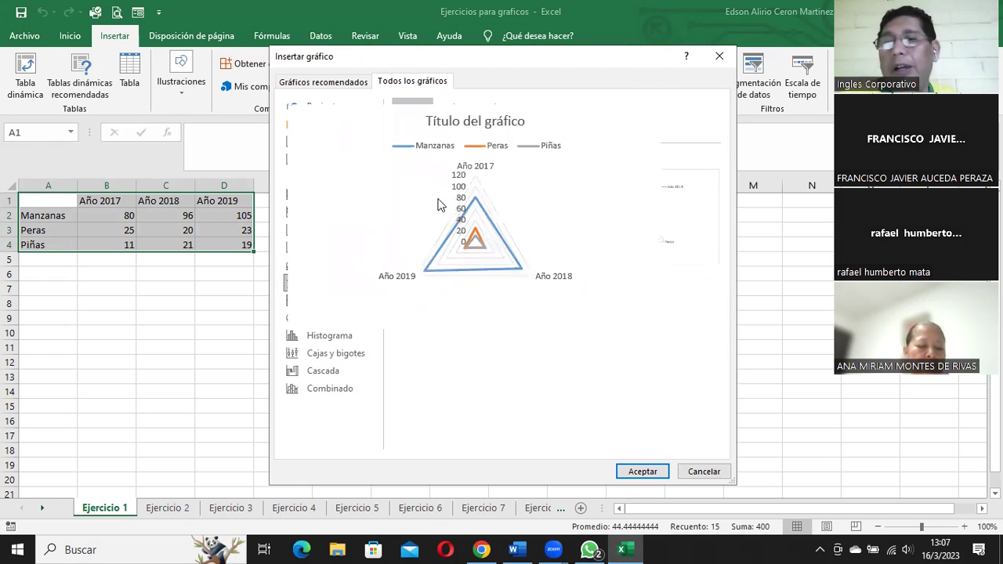
click(703, 471)
Step: Select A1:D4 and insert a Columnas agrupadas chart from the Todos los gráficos gallery
click(179, 345)
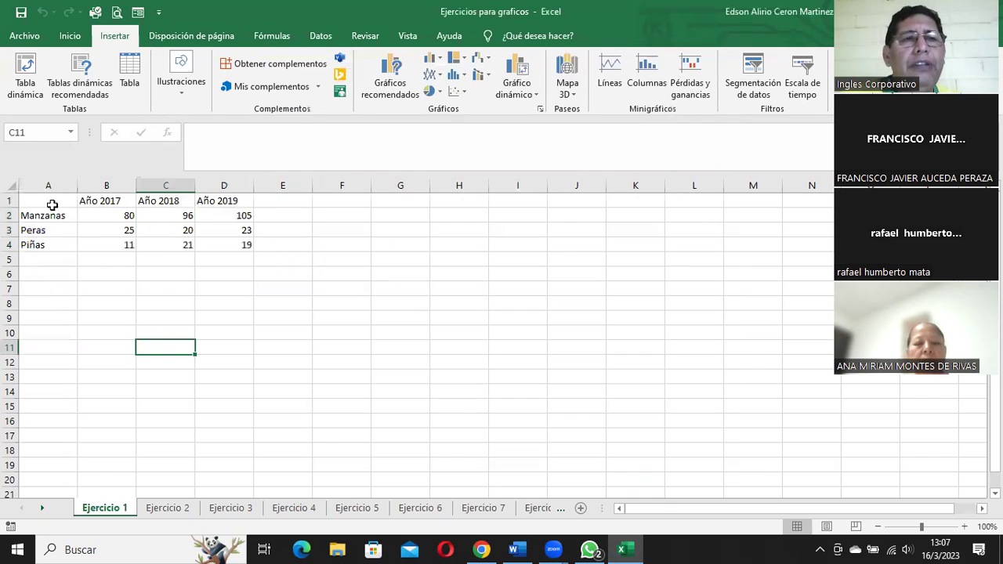
drag(62, 202, 217, 241)
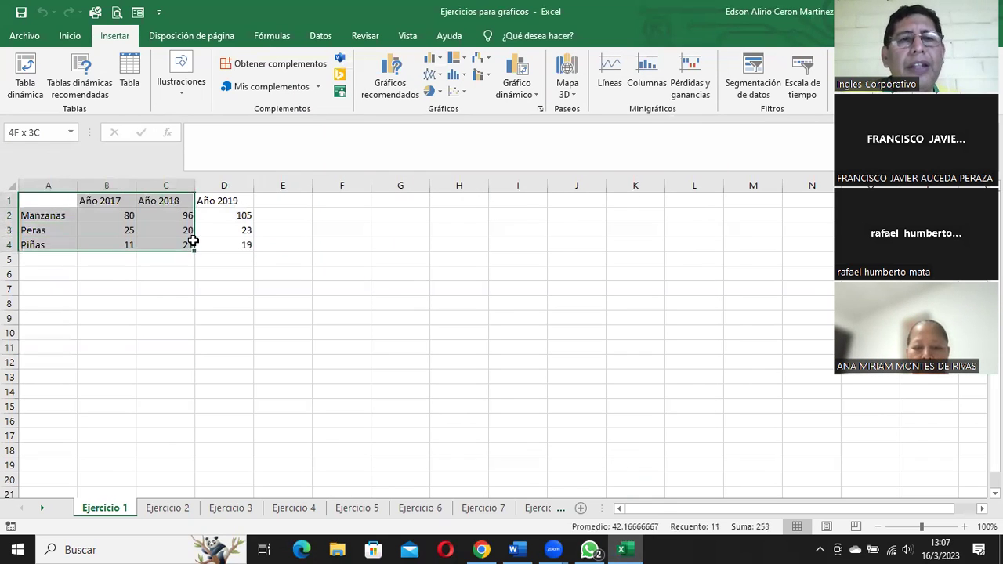
click(70, 36)
click(115, 37)
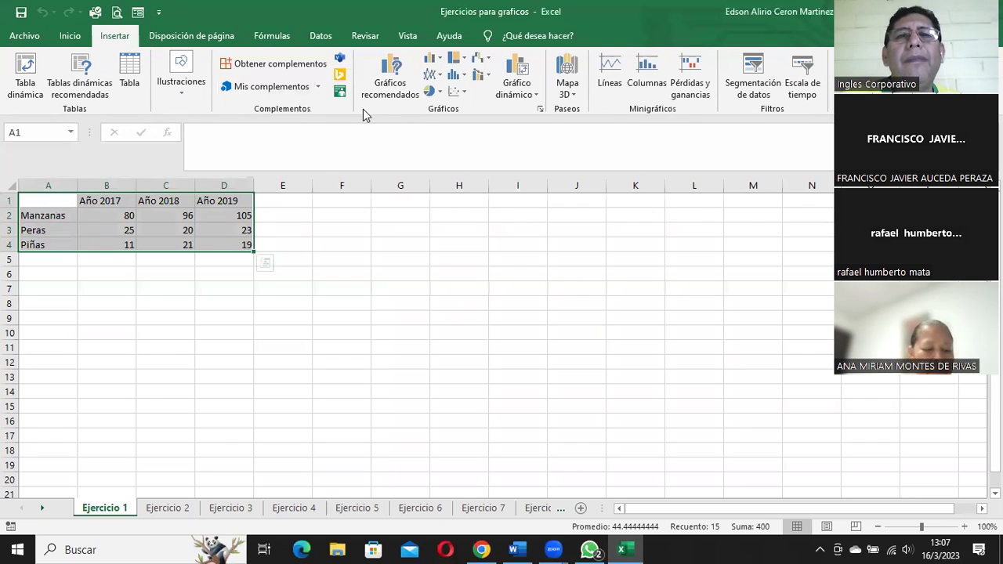
click(398, 70)
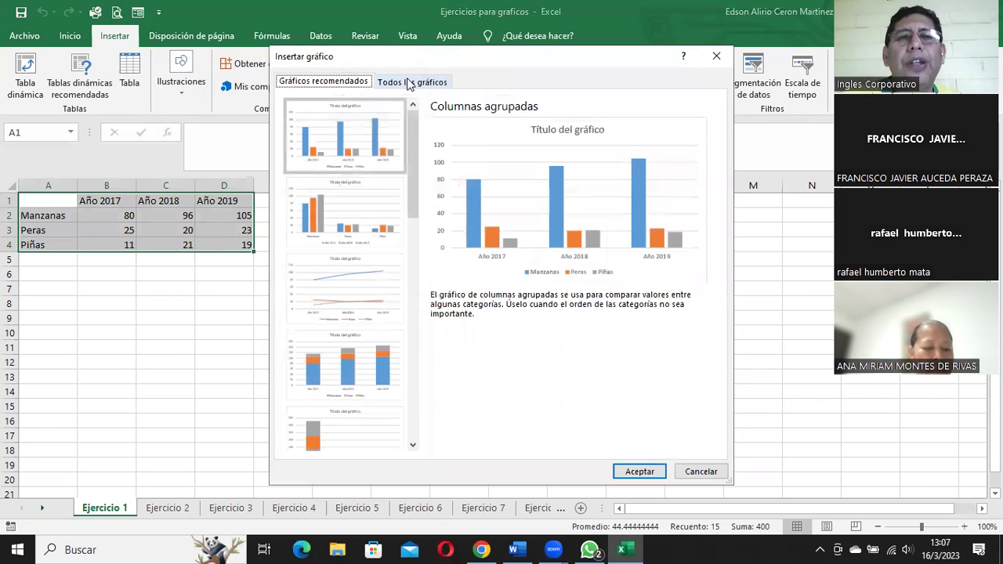
click(394, 82)
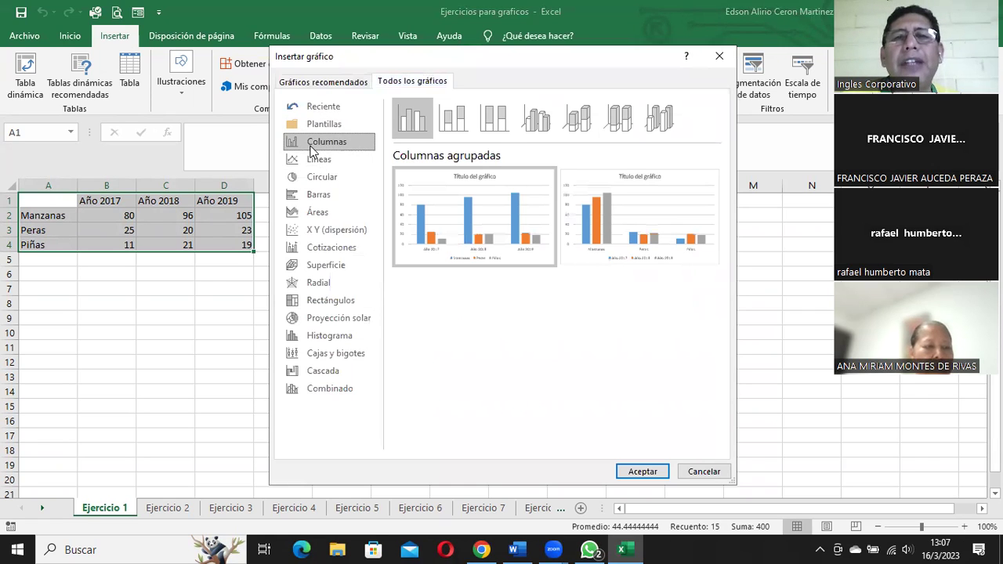
mouse_move(485, 225)
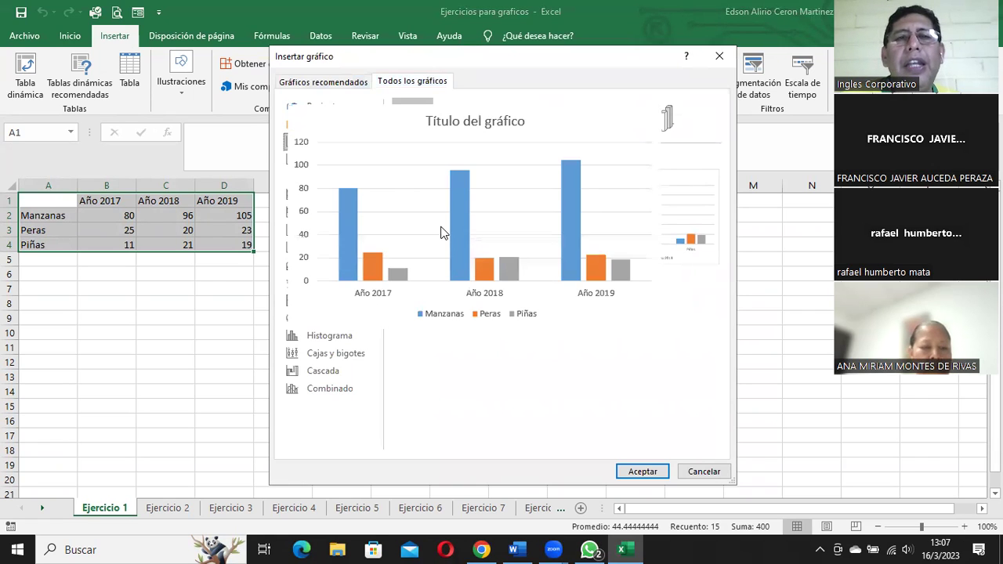
click(642, 472)
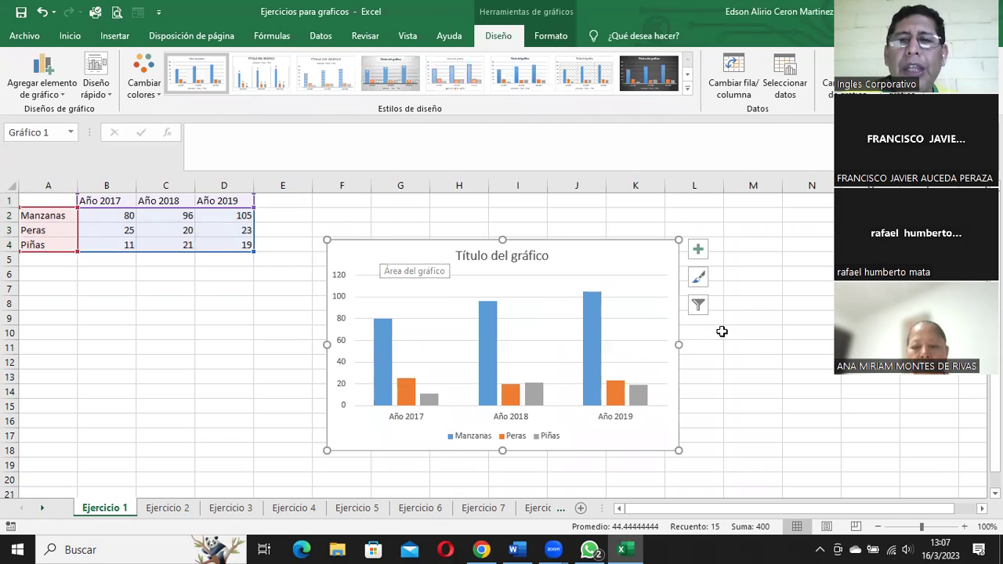
scroll(542, 329, down, 1)
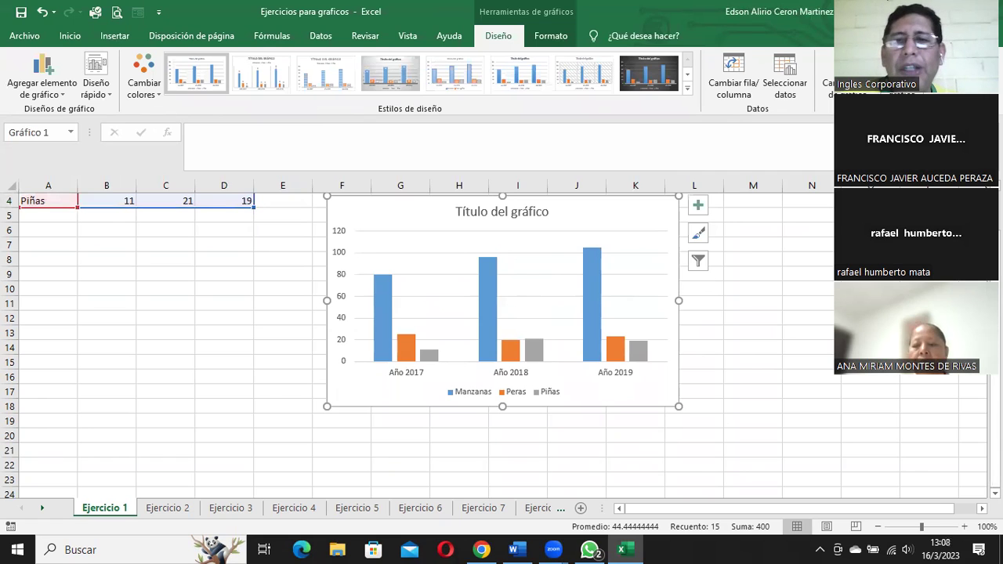
scroll(683, 362, up, 1)
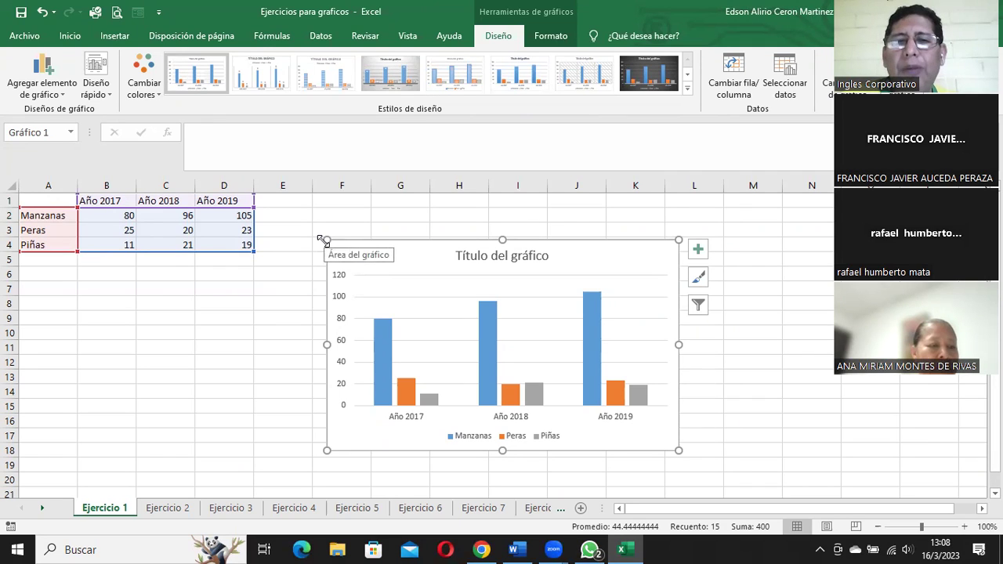
Step: Drag the chart's corner and side handles outward so it spans from column D to column N
drag(323, 241, 302, 230)
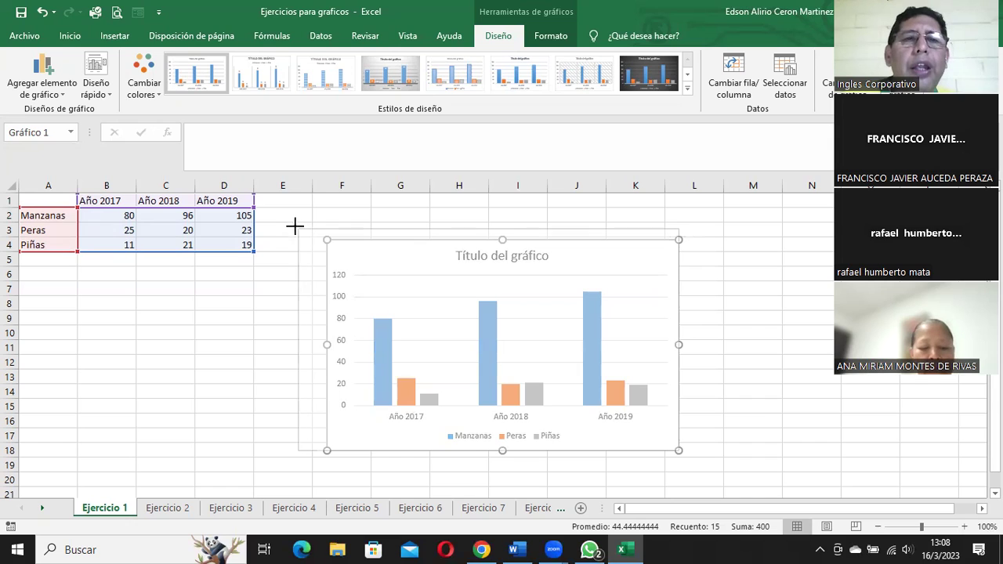
drag(302, 231, 286, 224)
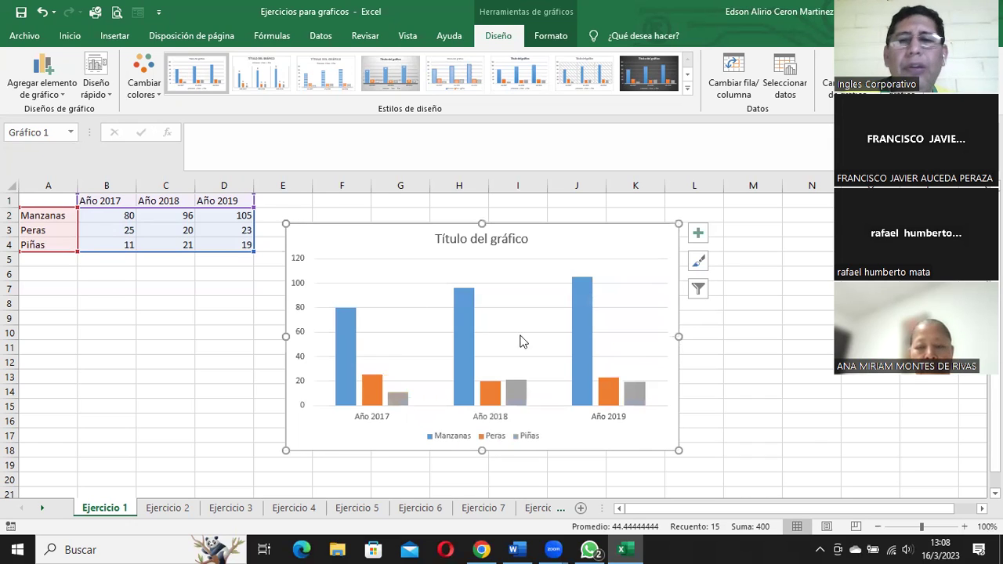
drag(678, 450, 742, 459)
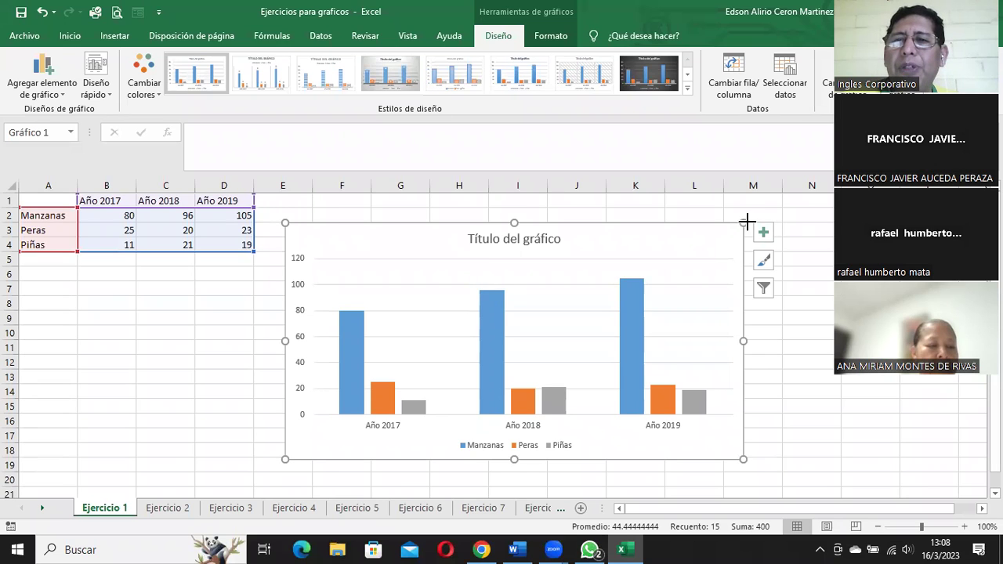
mouse_move(746, 222)
mouse_down()
mouse_move(672, 248)
mouse_move(774, 220)
mouse_move(777, 210)
mouse_up()
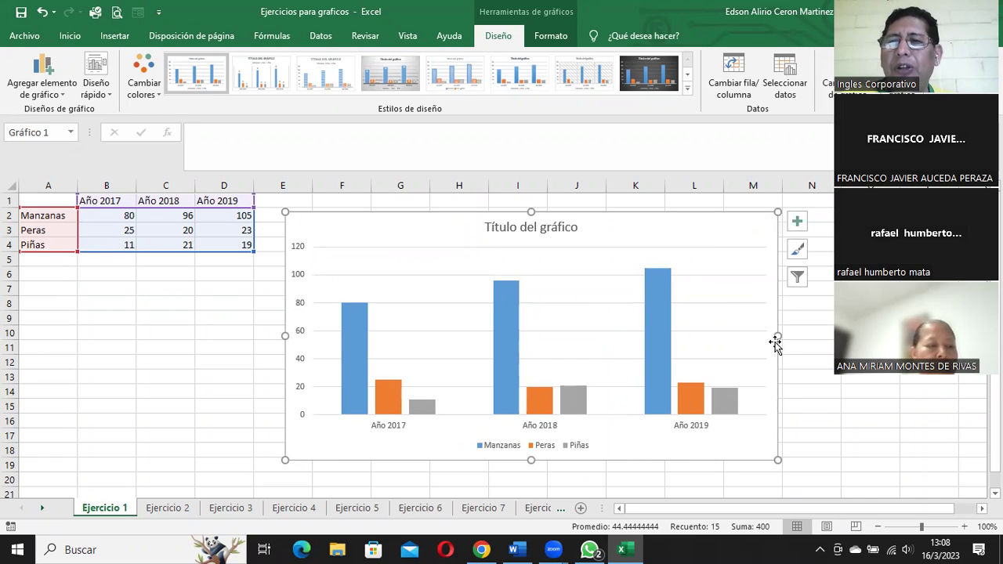
drag(776, 337, 877, 379)
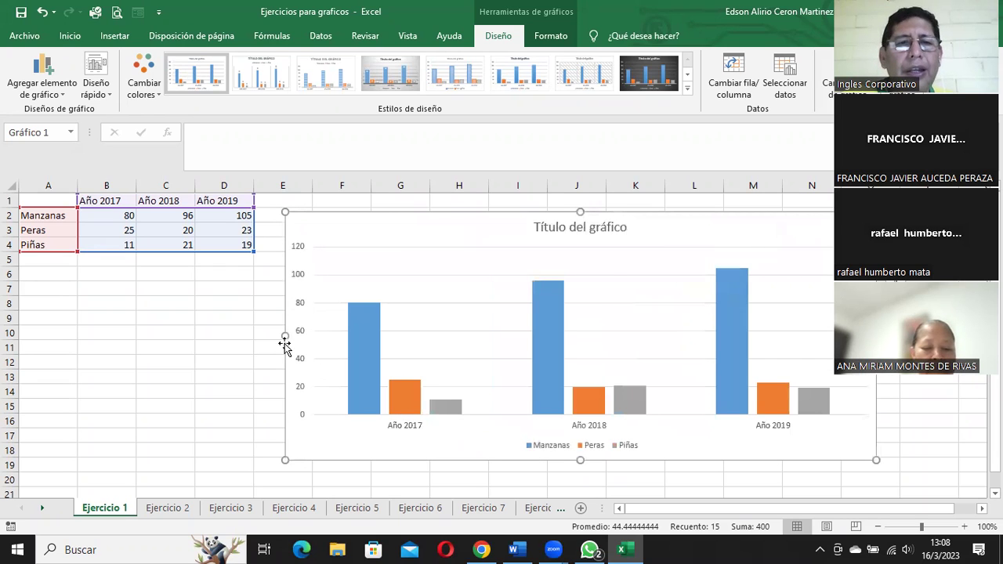
drag(284, 345, 215, 345)
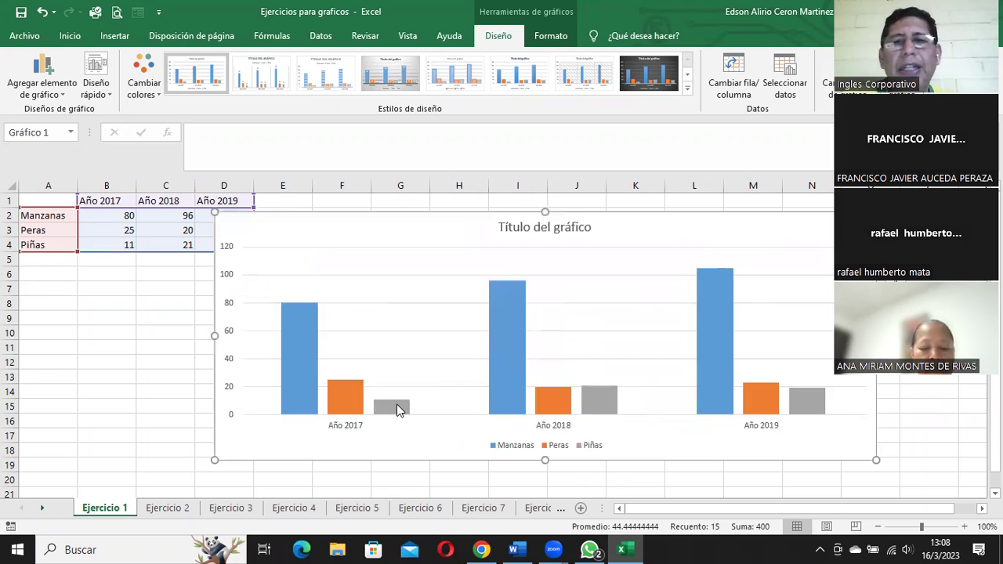
mouse_move(387, 415)
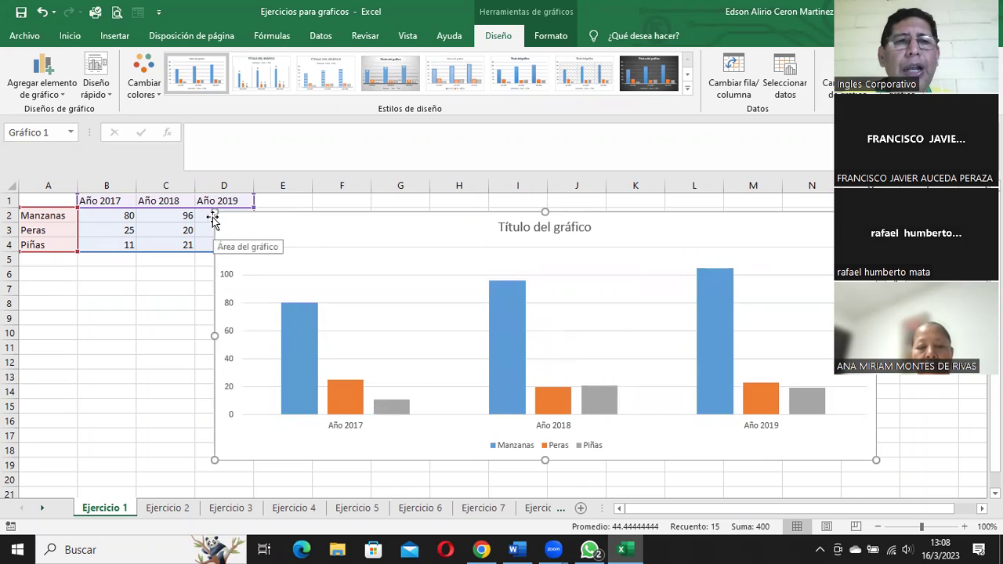
Step: Reposition and narrow the chart so it sits beside the table, spanning roughly columns F to L
drag(212, 214, 349, 261)
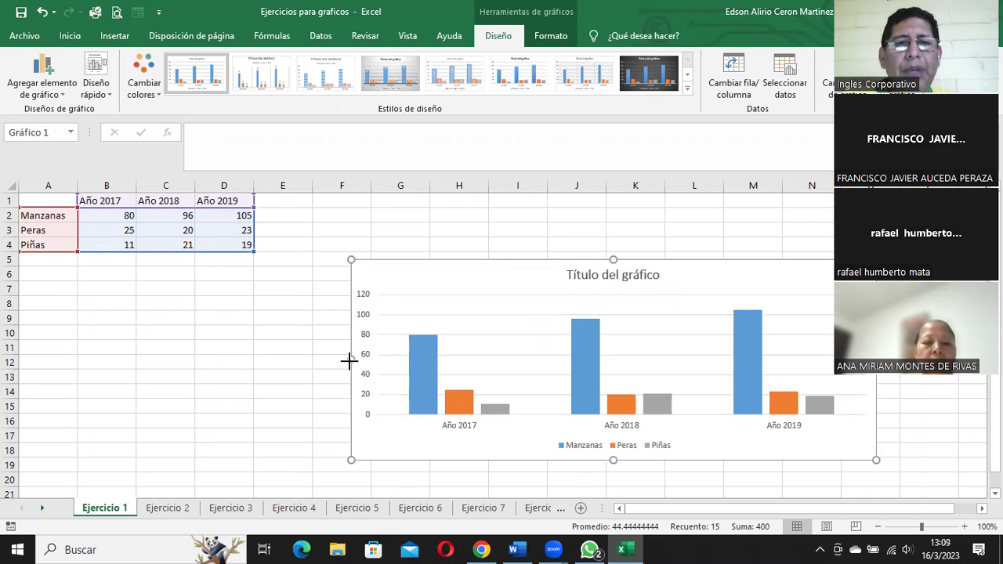
drag(350, 360, 474, 353)
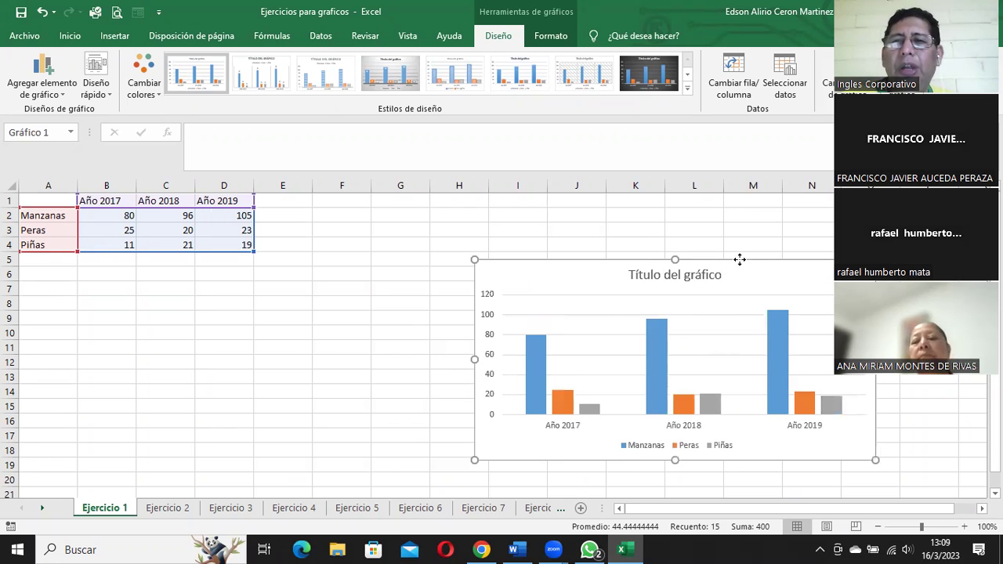
drag(740, 260, 591, 252)
click(807, 362)
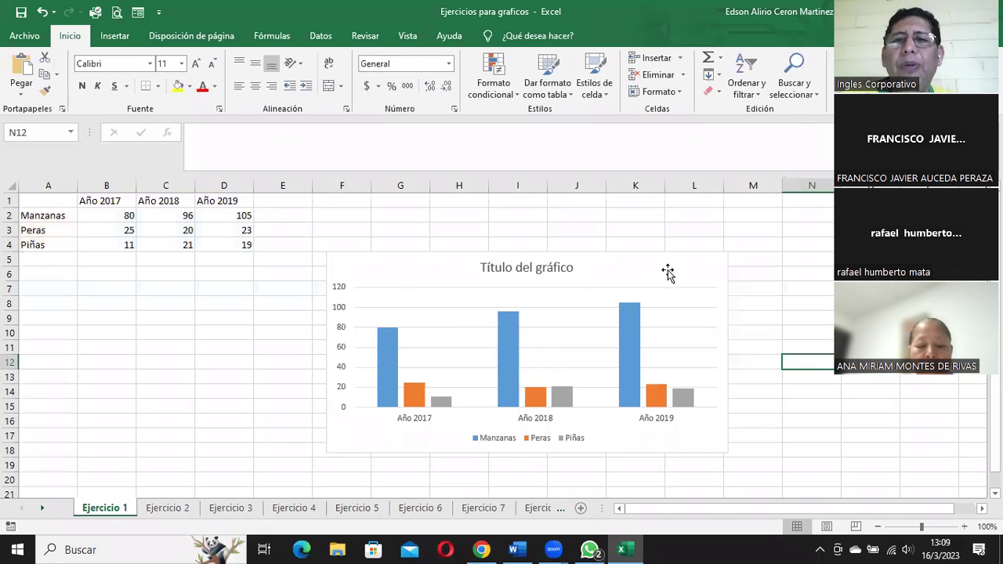
click(607, 259)
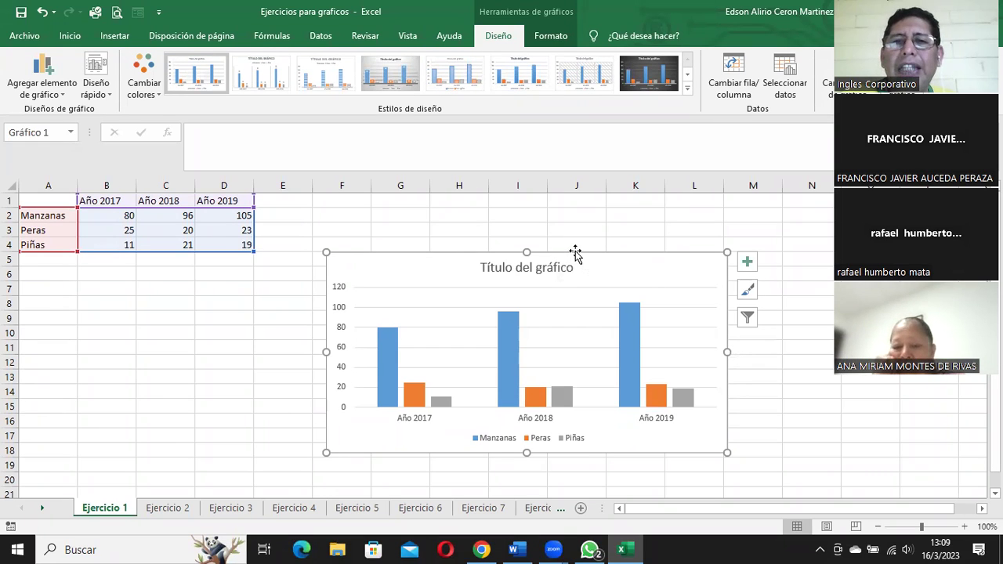
mouse_move(575, 253)
mouse_down()
mouse_move(576, 225)
mouse_move(432, 284)
mouse_move(571, 268)
mouse_up()
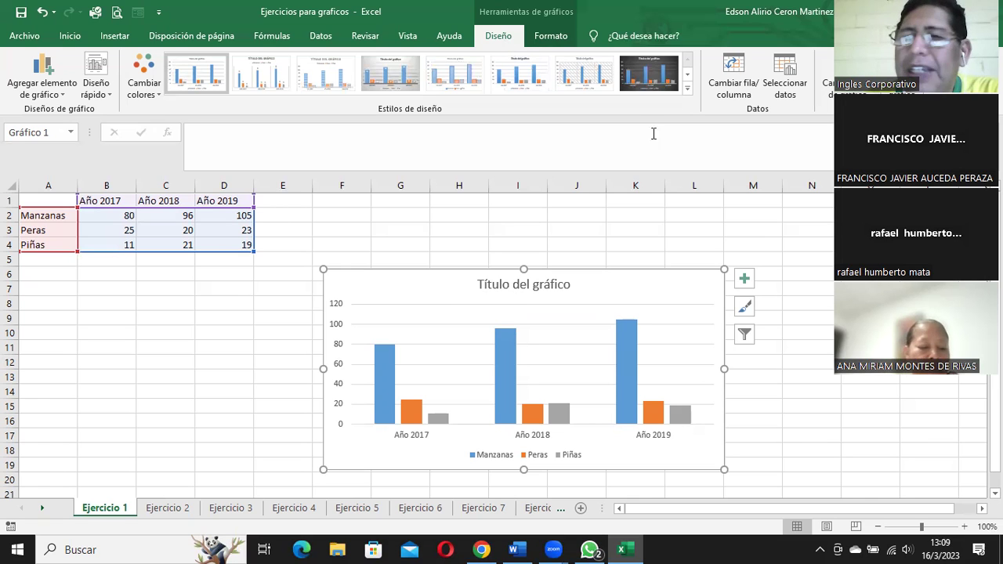
click(850, 274)
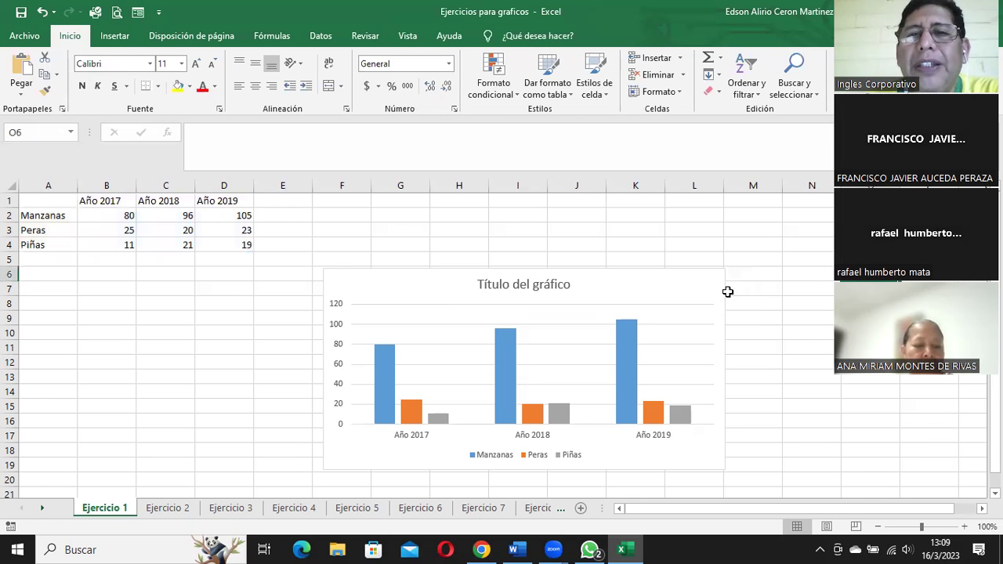
click(610, 272)
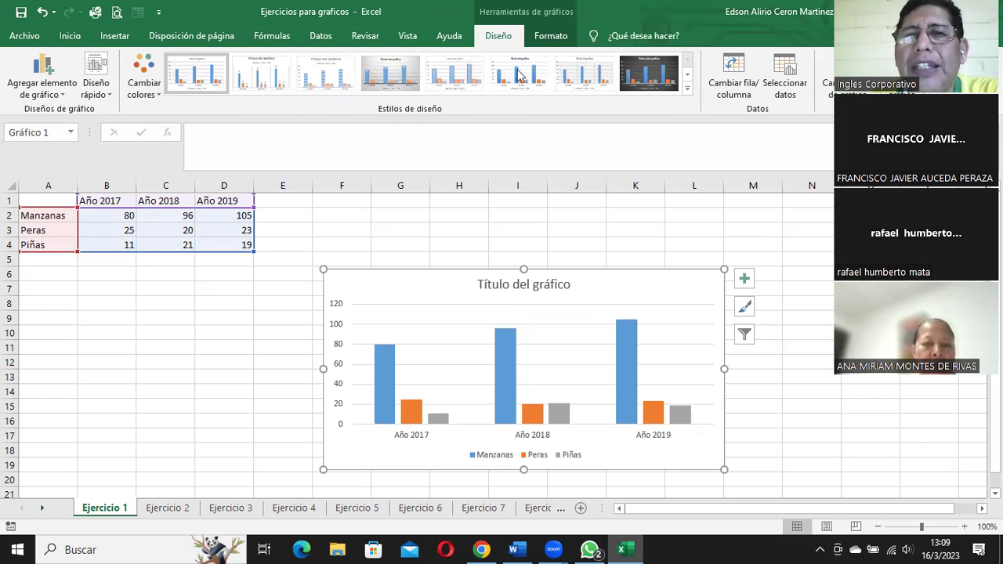
key(Escape)
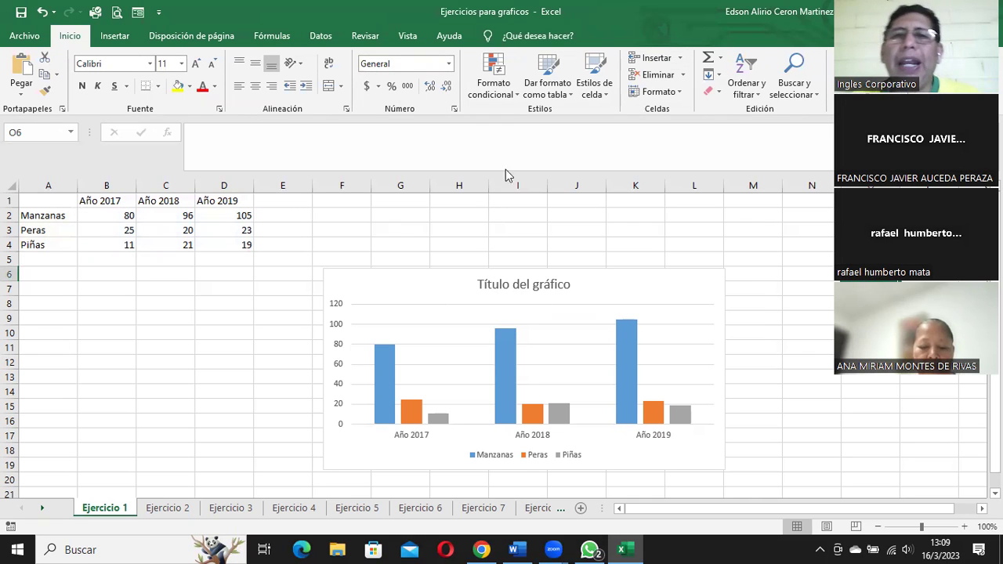
click(452, 278)
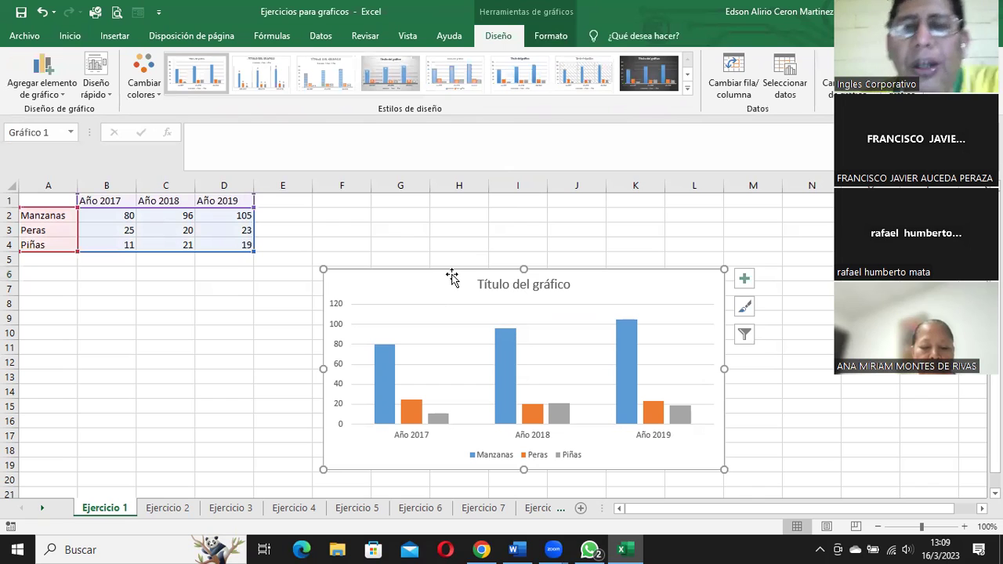
Step: Try several chart styles and apply the bold-title, gradient-column style
click(686, 88)
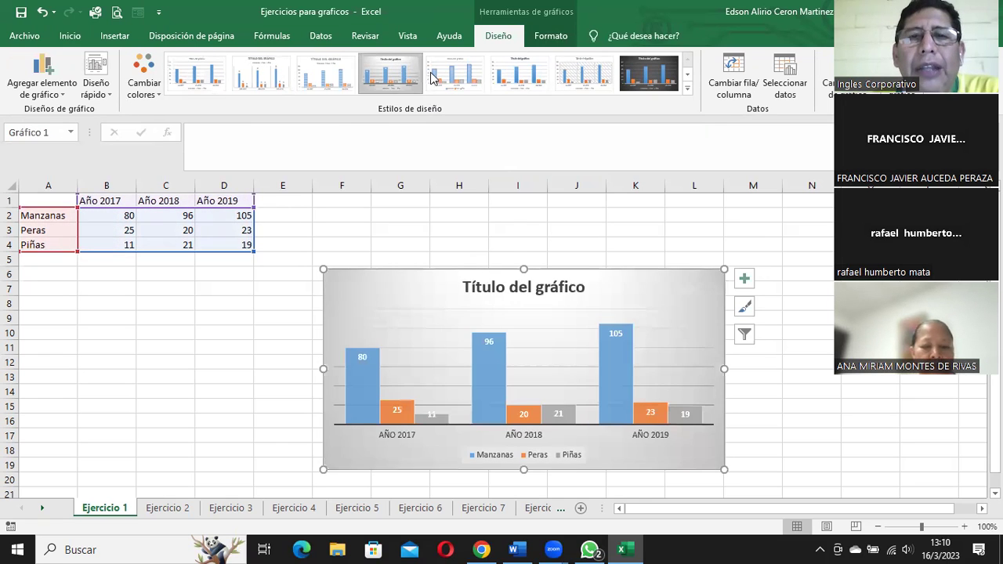
click(518, 76)
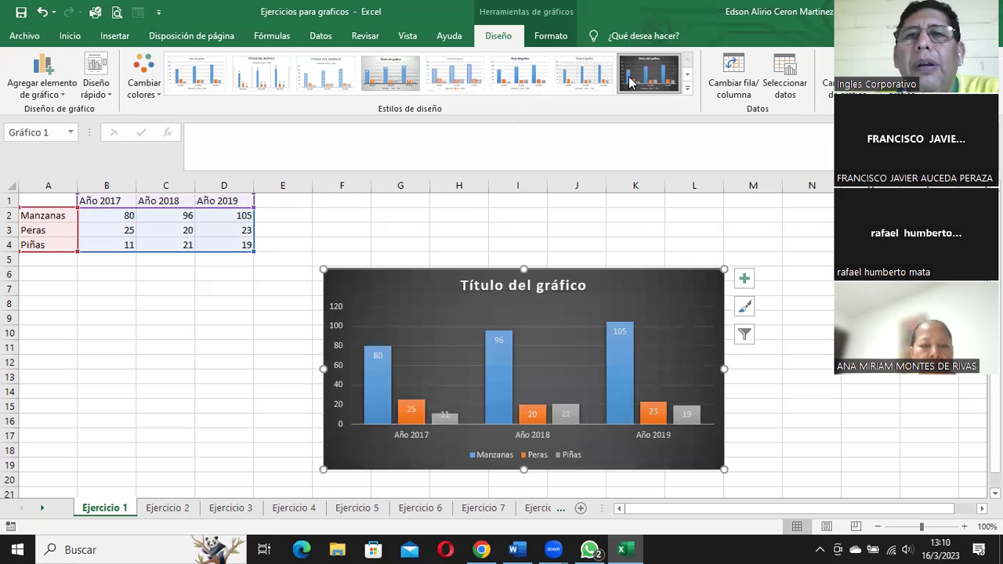
click(687, 94)
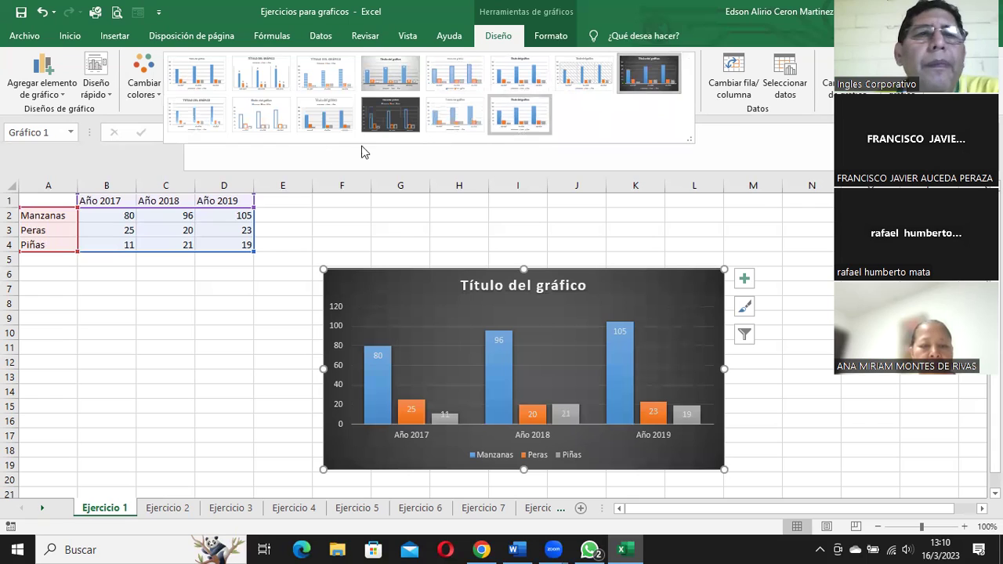
click(206, 124)
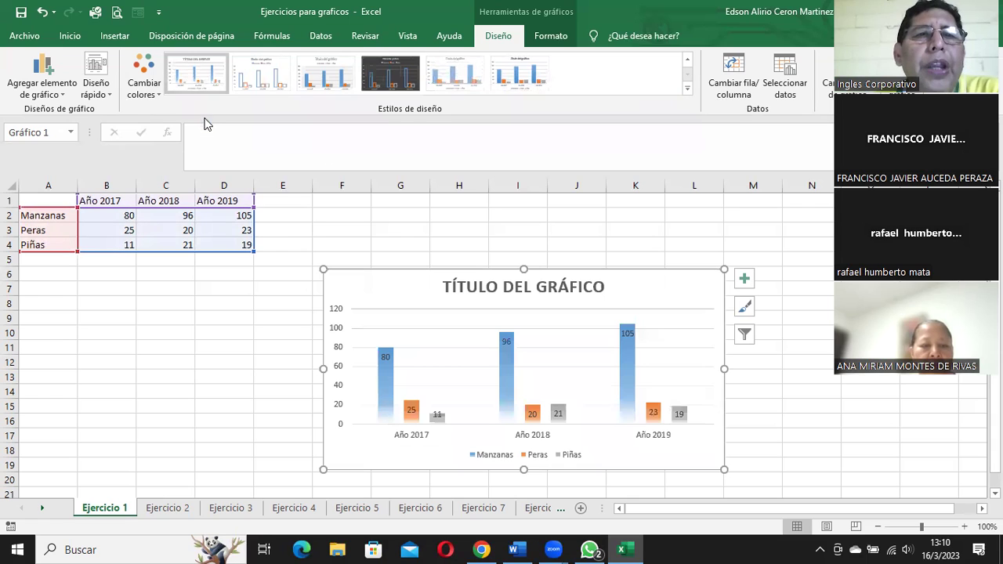
click(262, 84)
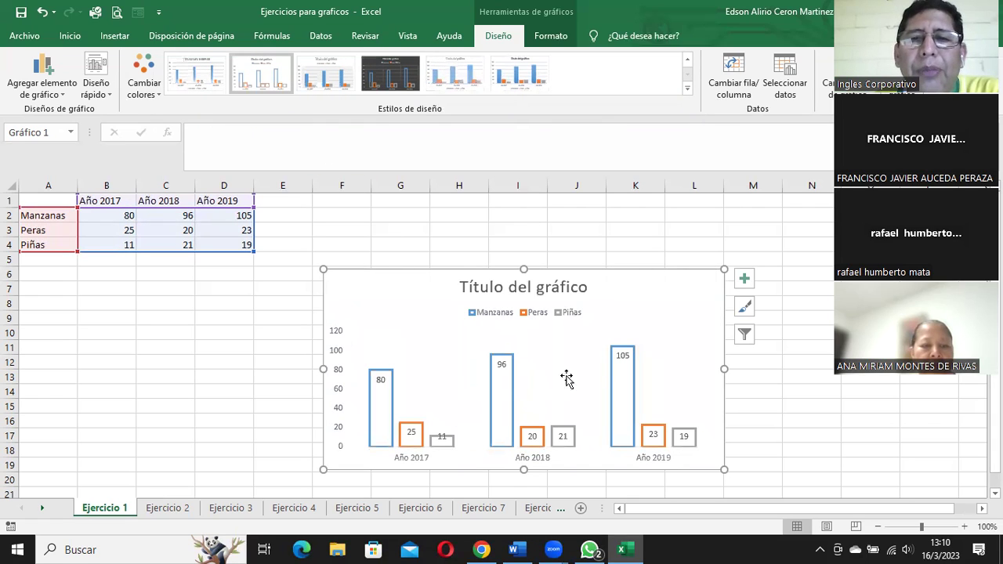
click(325, 74)
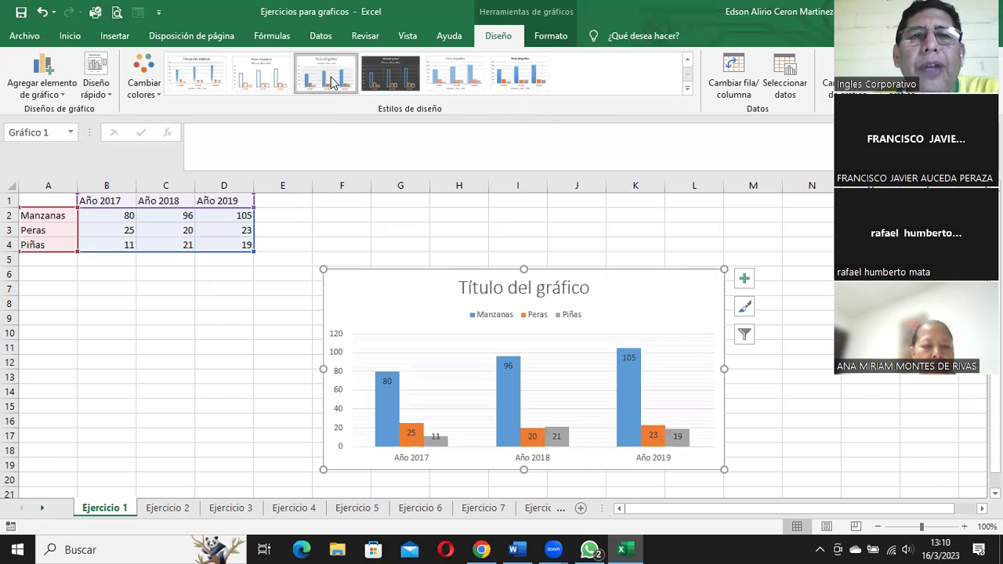
click(408, 74)
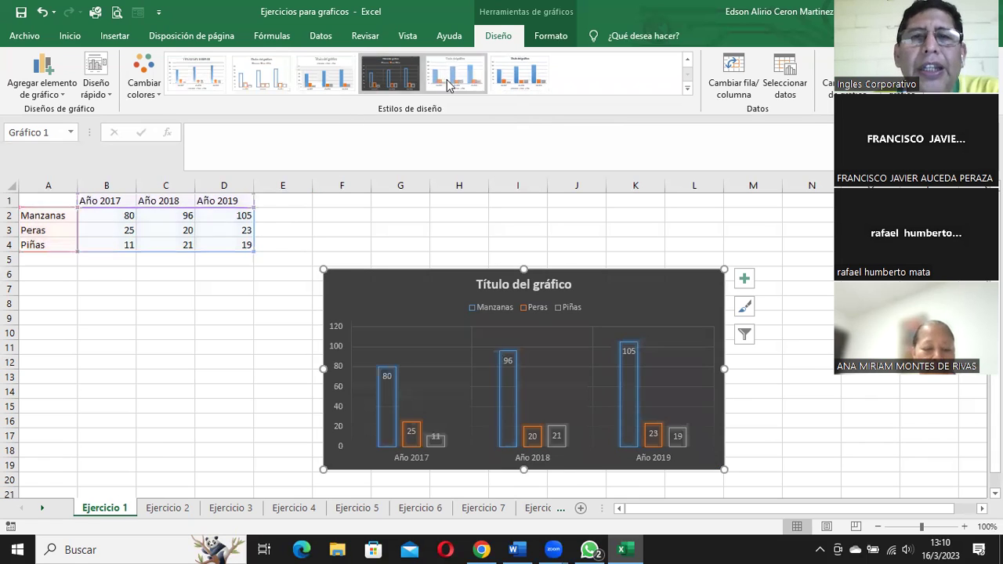
click(453, 84)
click(520, 75)
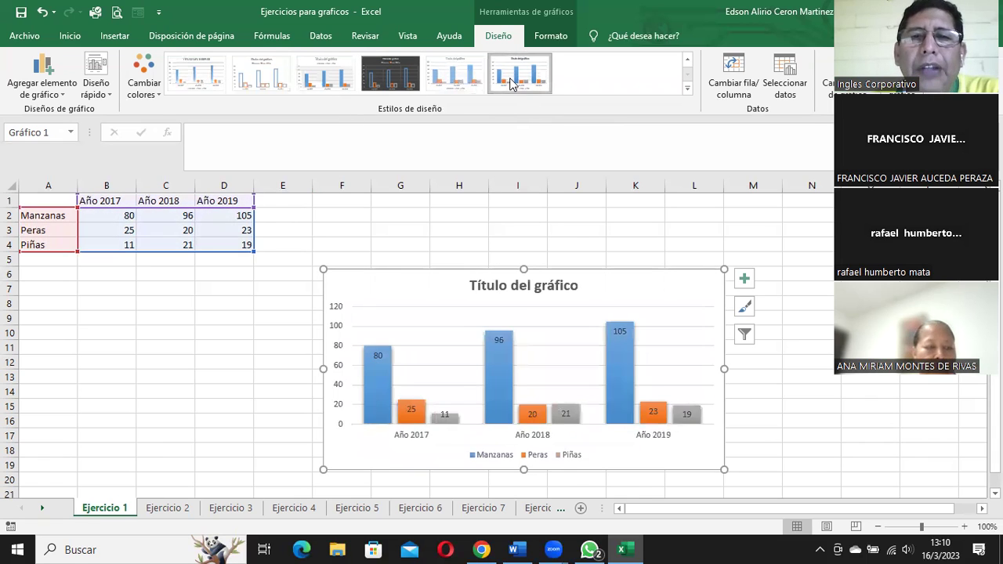
Step: Compare the first, striped and grey gradient styles, then apply the labels-inside-columns style
click(686, 92)
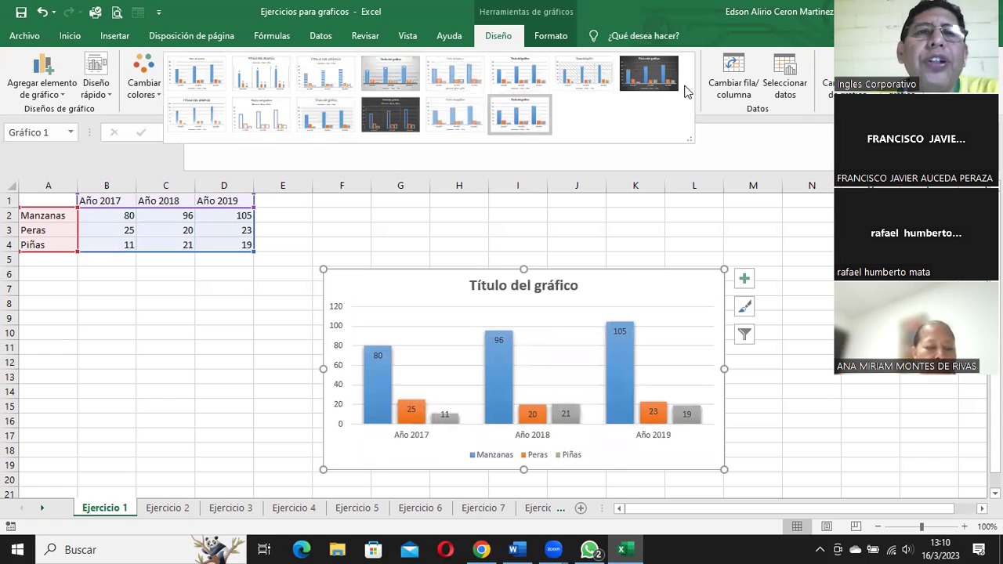
click(181, 78)
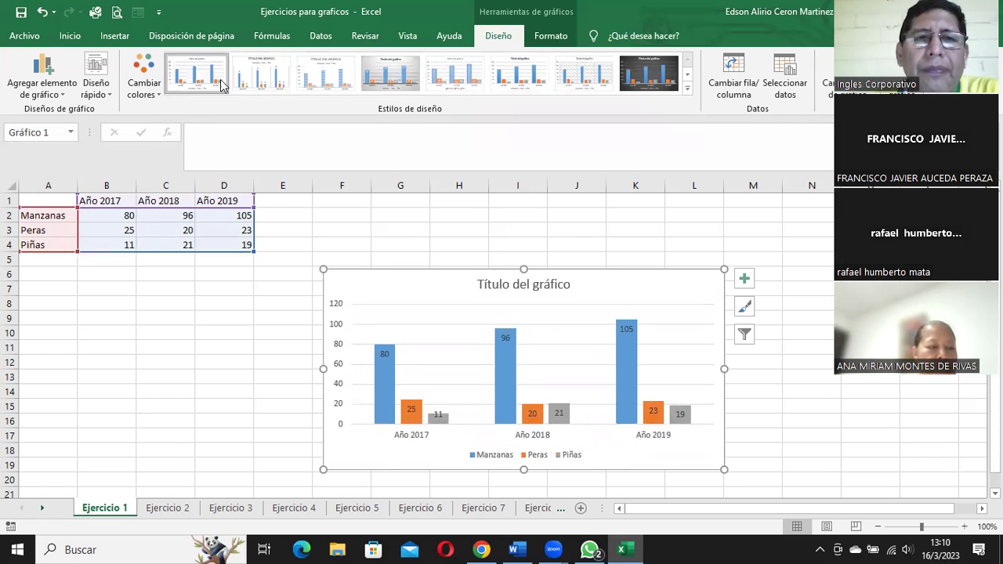
click(312, 79)
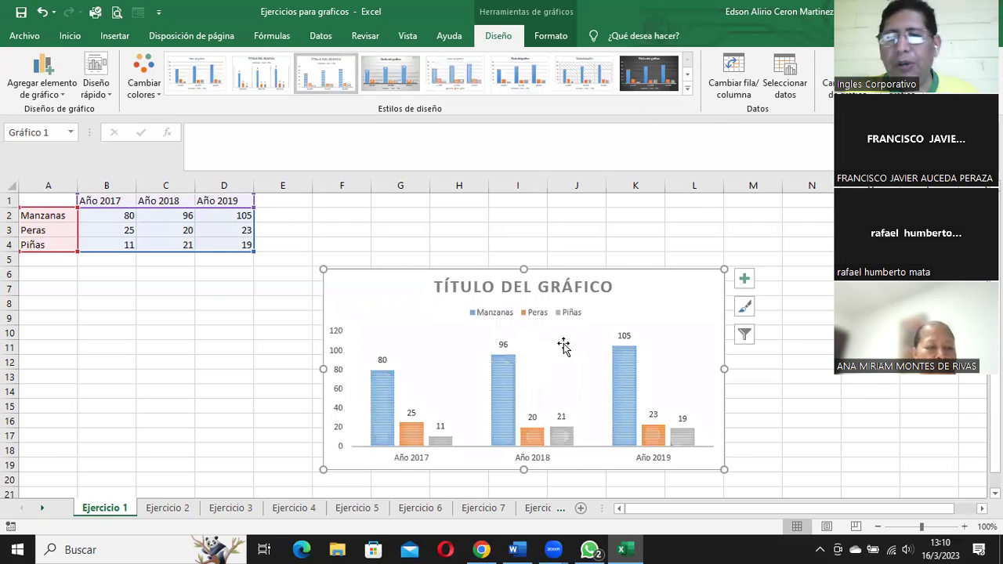
click(398, 74)
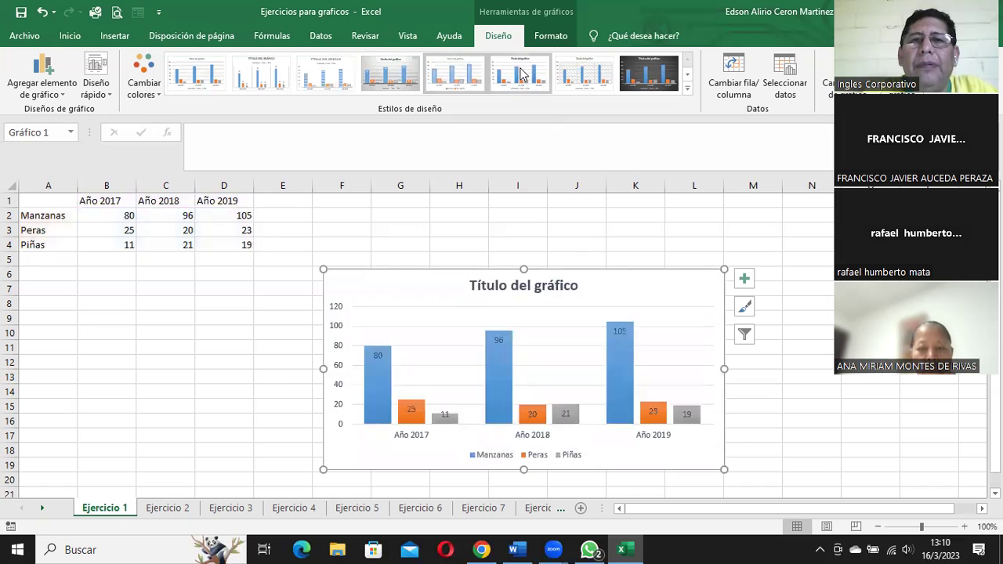
click(519, 74)
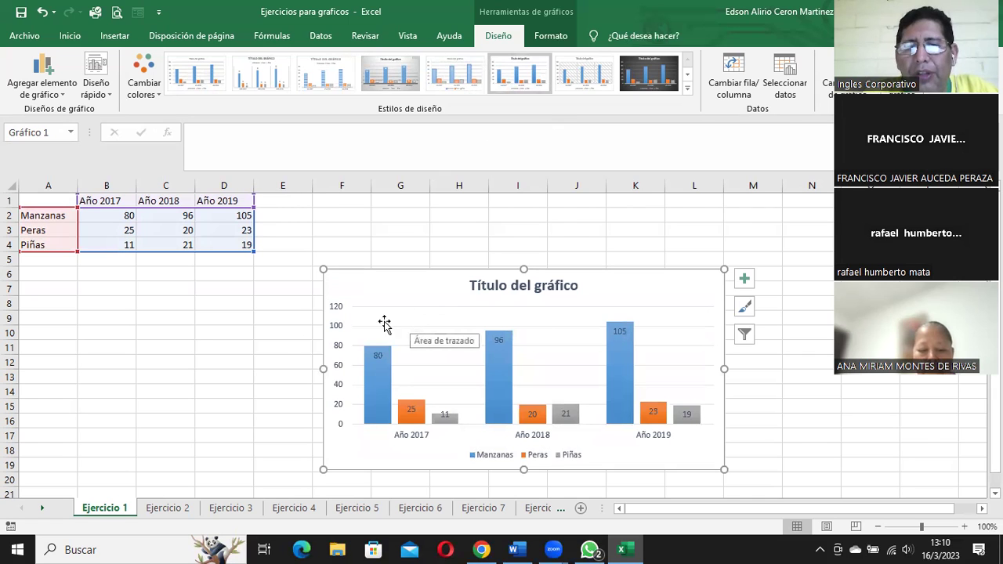
Step: Select A1:D4, insert a Columna agrupada chart, and drag it to the right of the first chart
click(201, 338)
click(67, 197)
drag(71, 202, 246, 244)
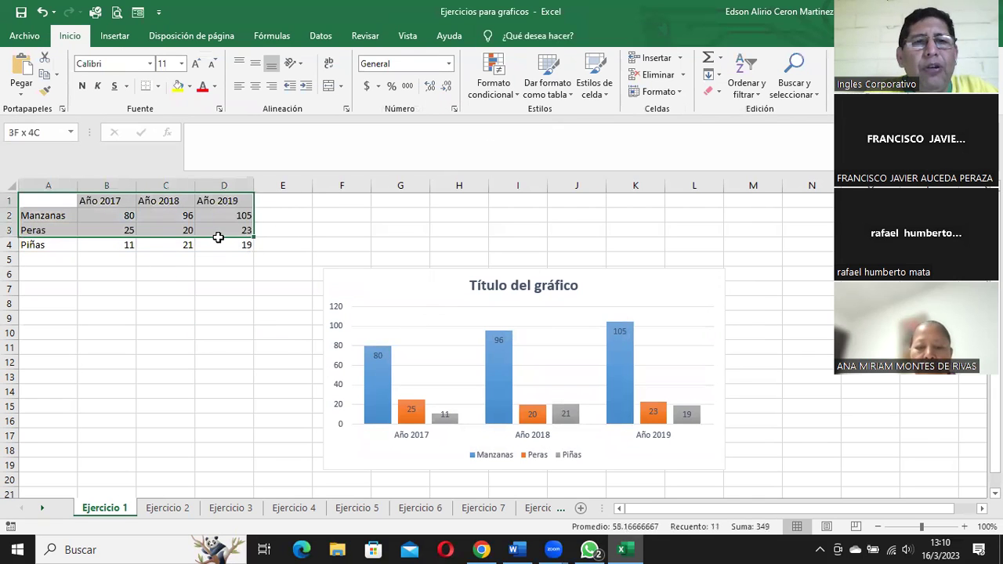
click(114, 36)
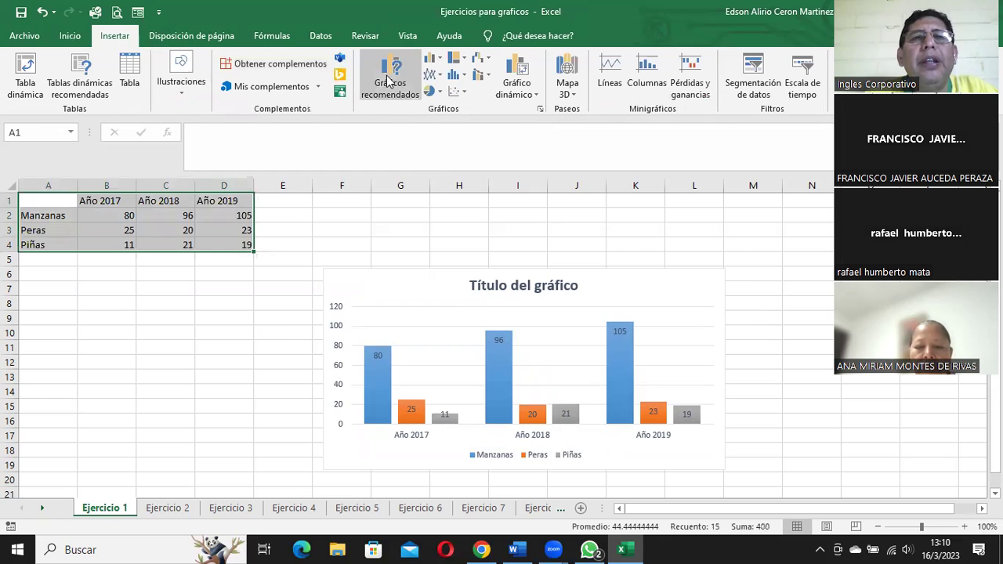
click(433, 58)
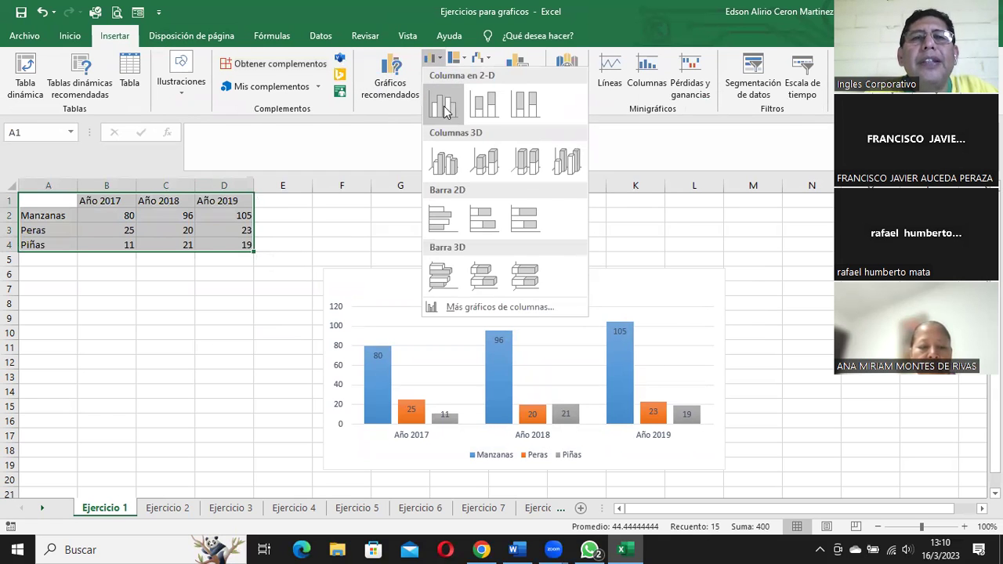
click(453, 95)
mouse_move(560, 246)
mouse_down()
mouse_move(924, 235)
mouse_move(968, 249)
mouse_up()
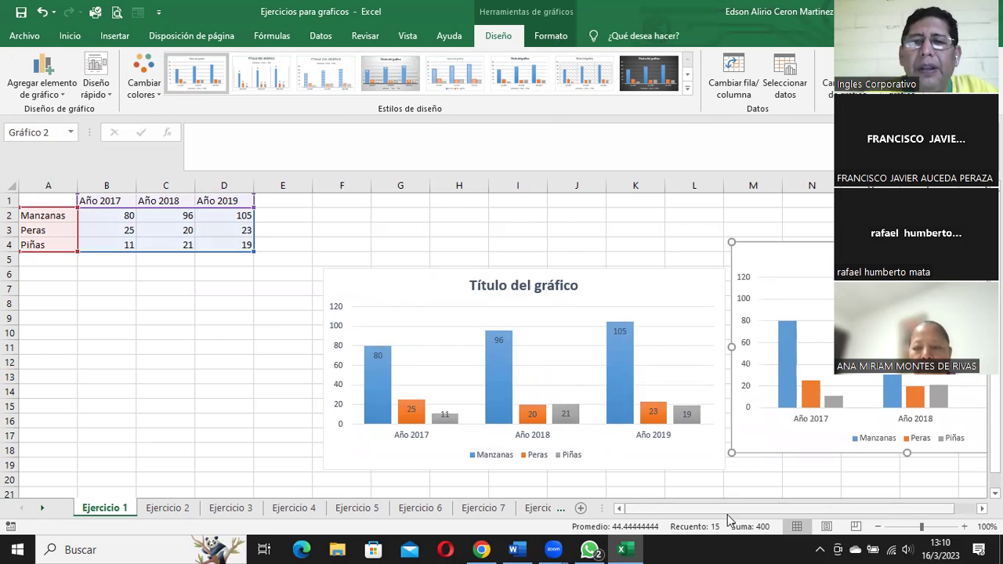
Step: Move both the styled first chart and the new chart up and to the left
drag(726, 510, 822, 513)
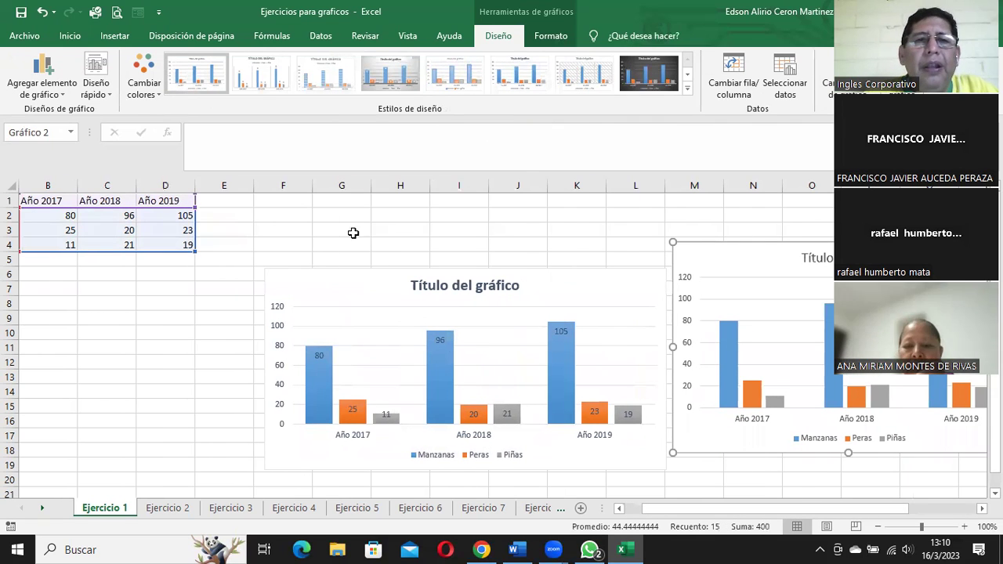
drag(352, 271, 307, 227)
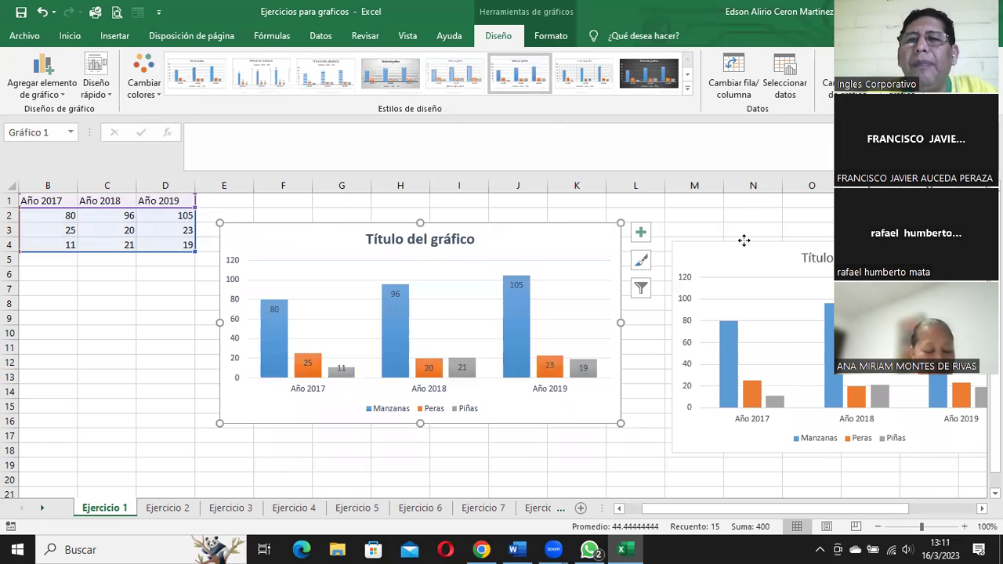
drag(744, 241, 727, 216)
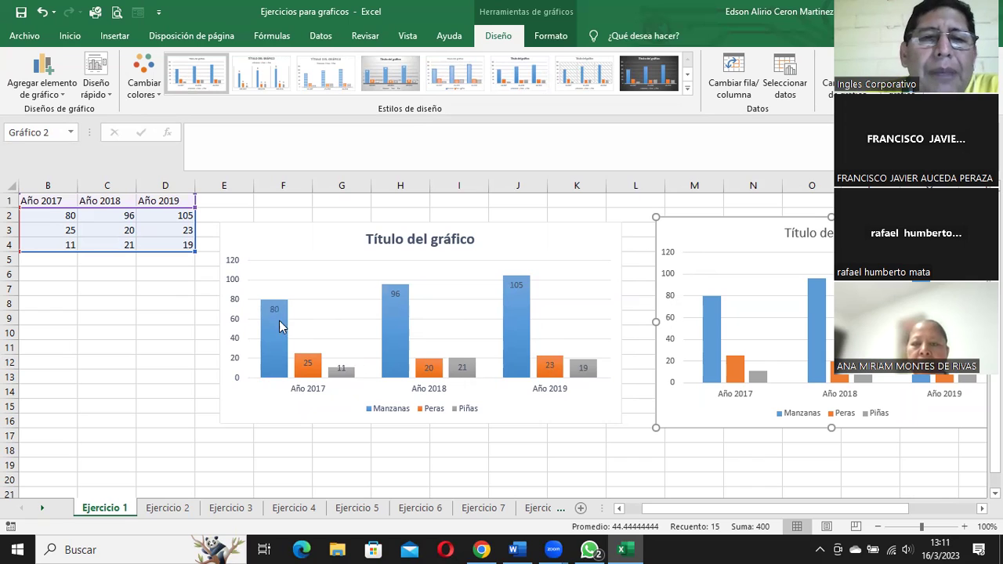
Step: Delete the styled first chart and select the remaining plain column chart
mouse_move(276, 332)
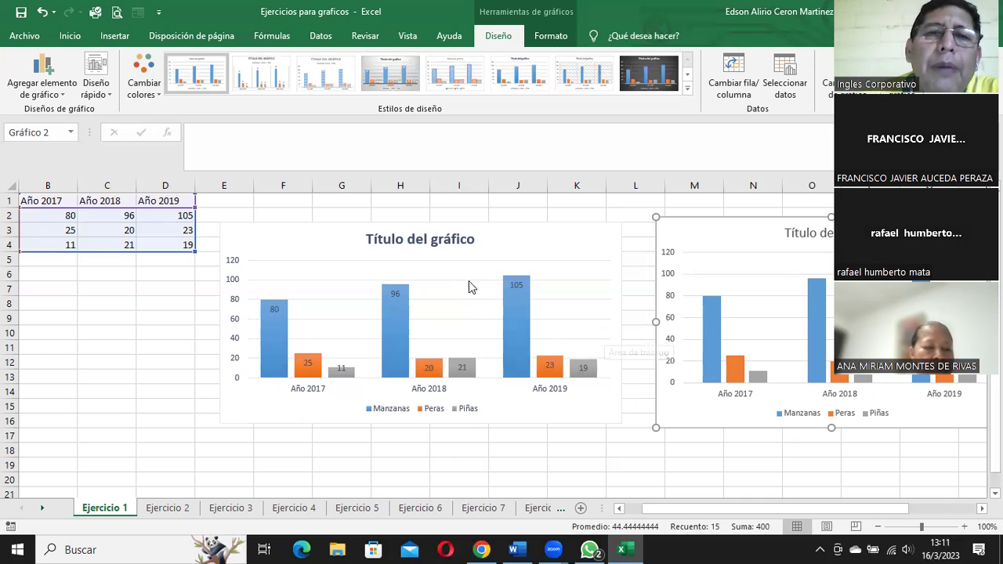
click(499, 244)
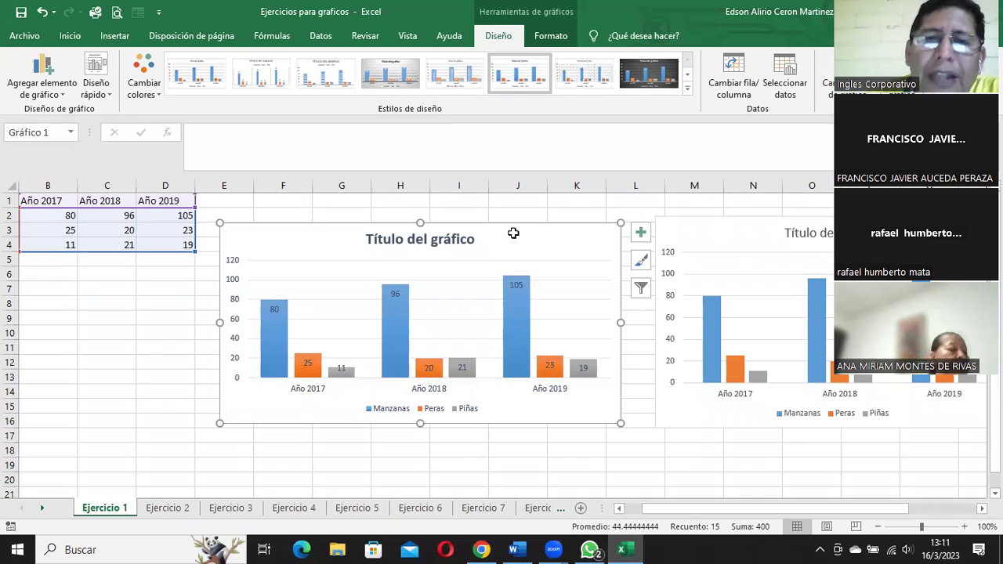
key(Delete)
click(694, 220)
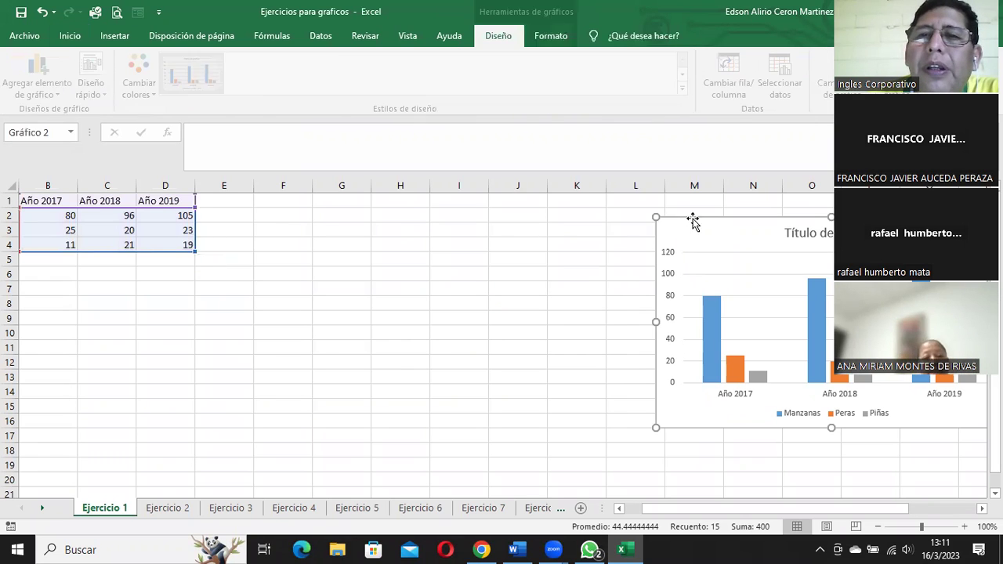
drag(695, 220, 269, 240)
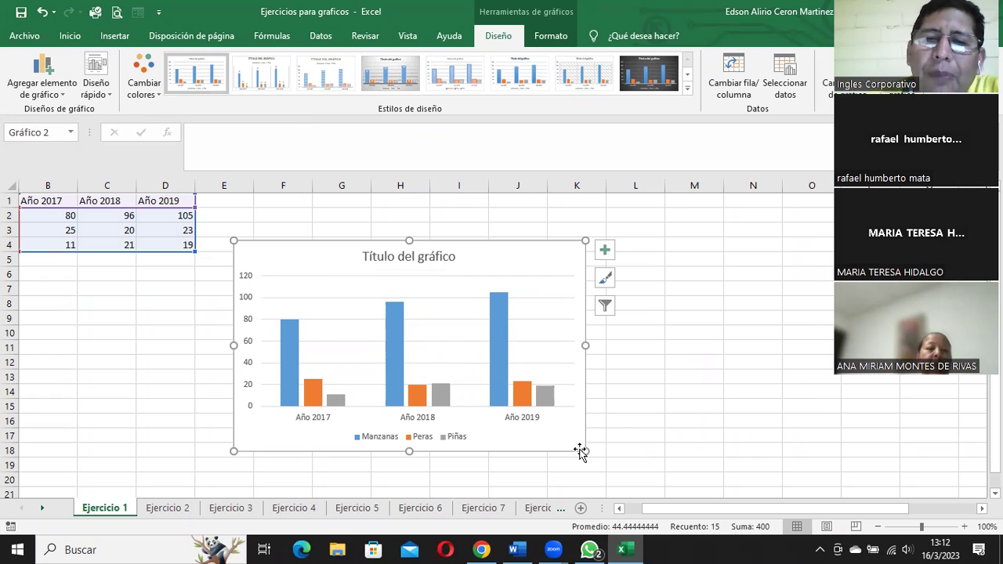
drag(586, 450, 739, 474)
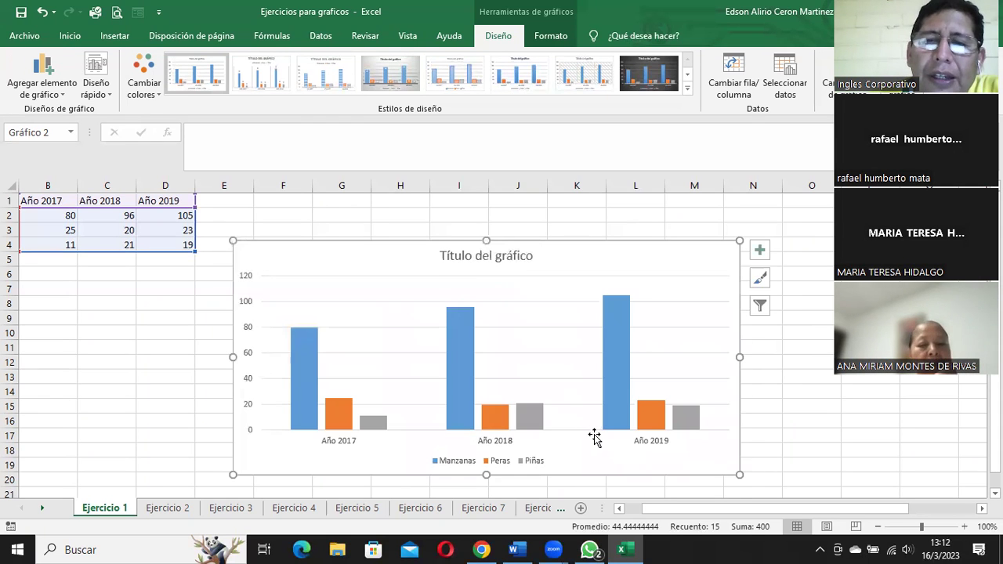
scroll(592, 432, down, 1)
drag(488, 430, 487, 480)
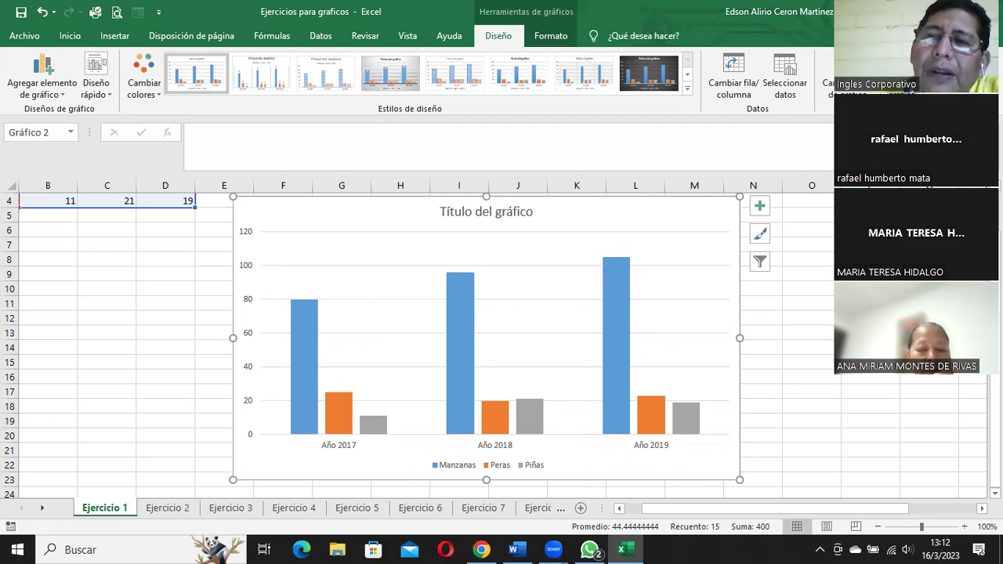
Step: Compare the Hoja nueva and Objeto en destinations in Mover gráfico, then cancel without moving
click(881, 78)
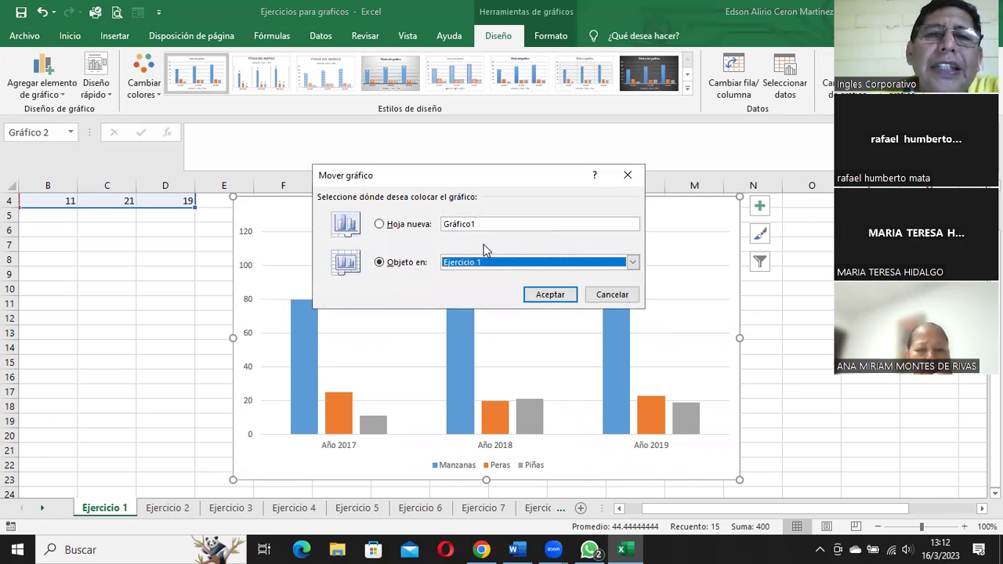
click(405, 230)
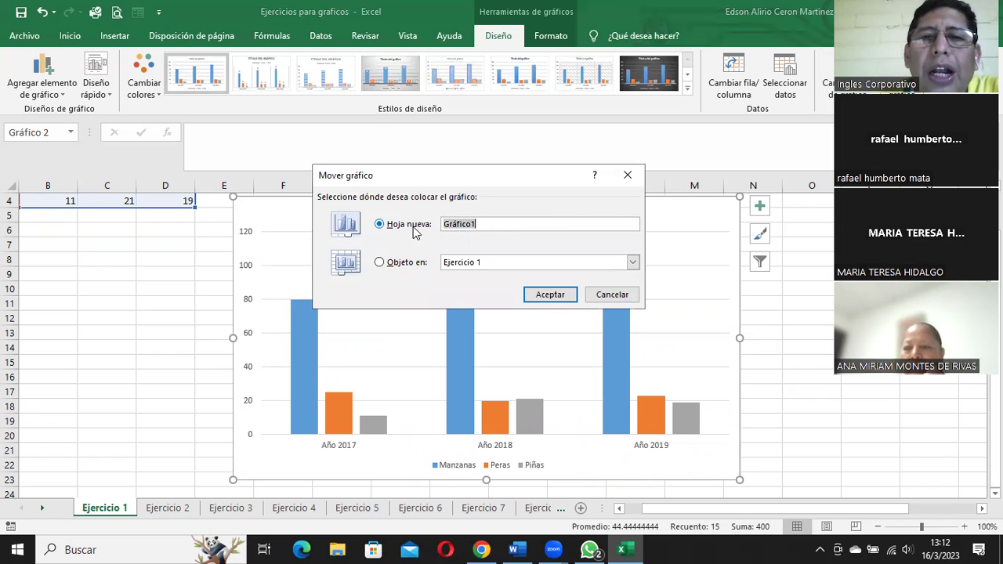
click(406, 264)
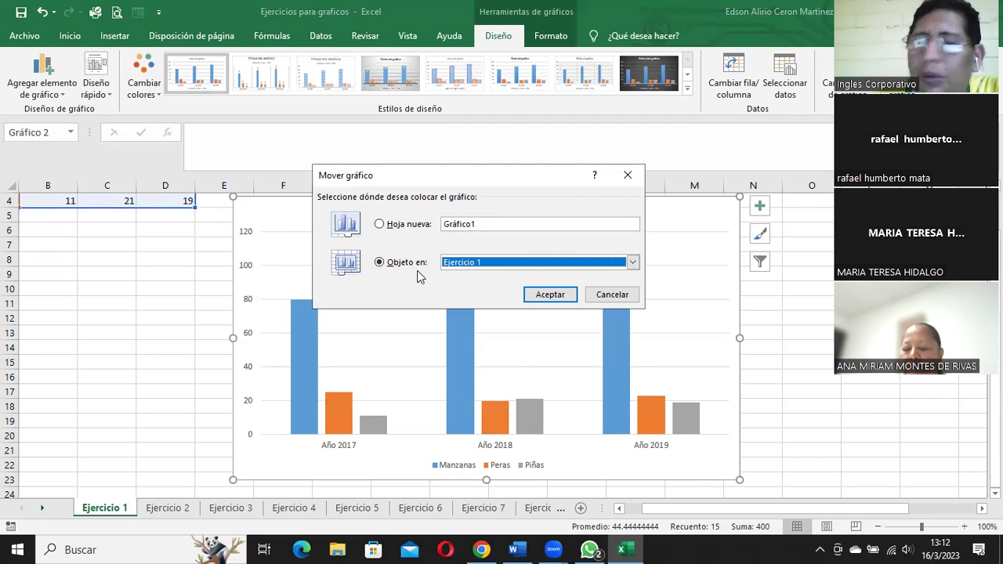
click(380, 225)
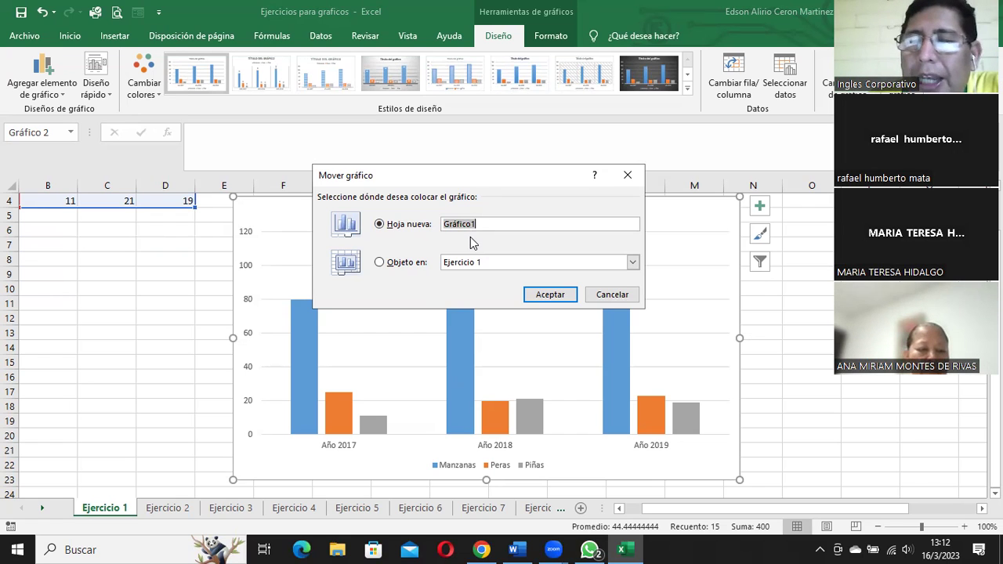
click(609, 297)
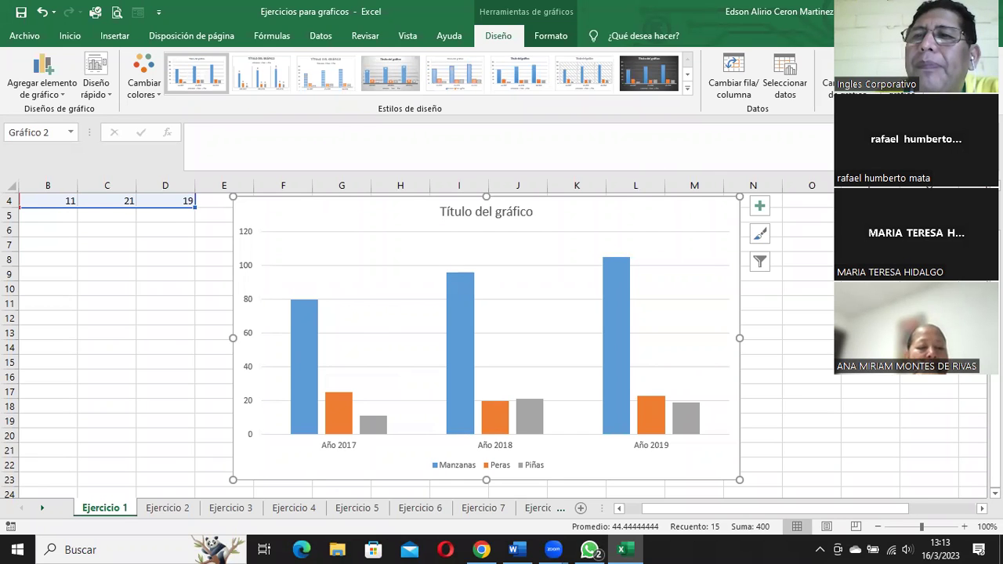
Step: Reopen Mover gráfico and choose Hoja nueva (Gráfico1) as the destination
click(894, 74)
click(383, 226)
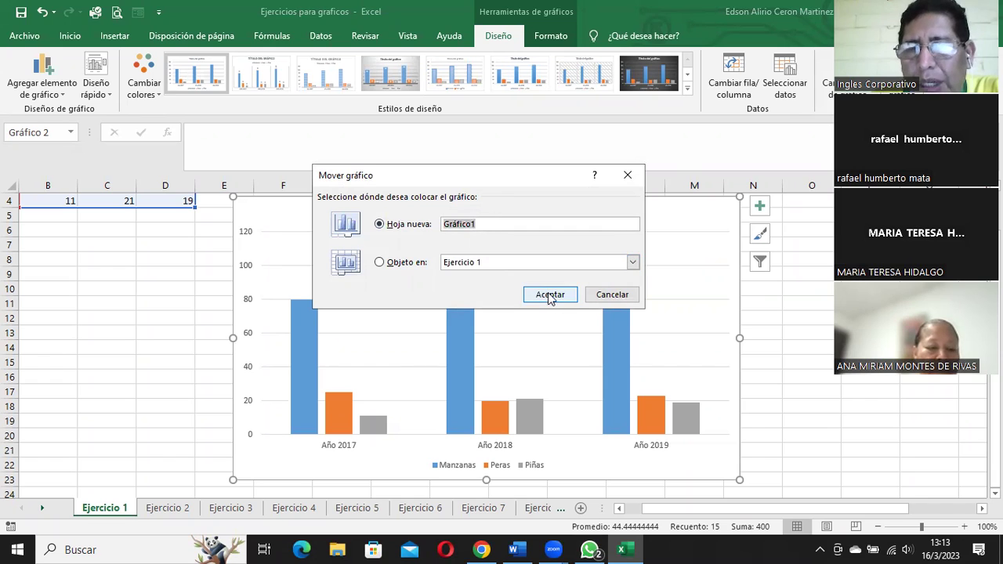
click(395, 267)
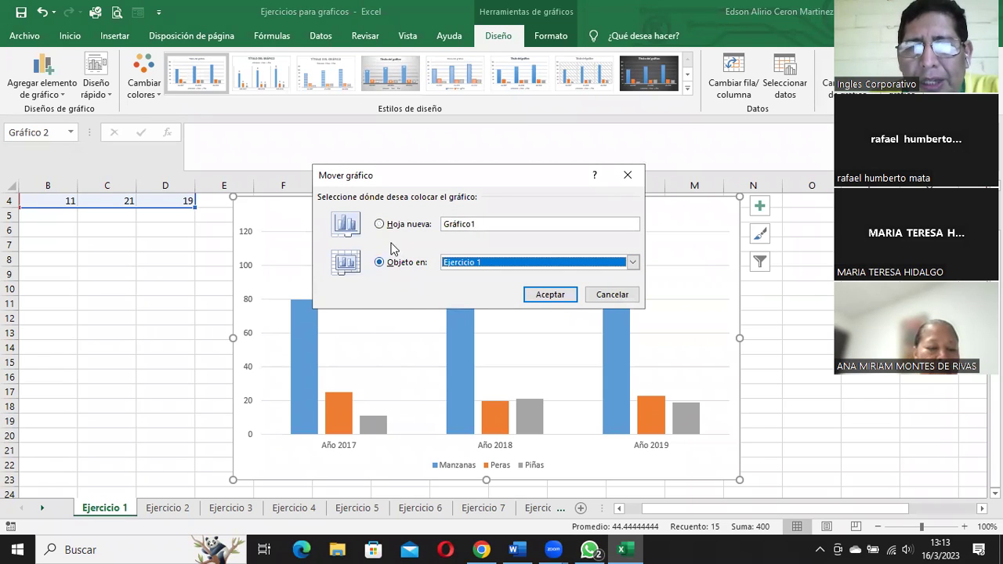
click(388, 225)
Step: Confirm the move to the new Gráfico1 sheet, collapse the formula bar and select the chart
click(552, 295)
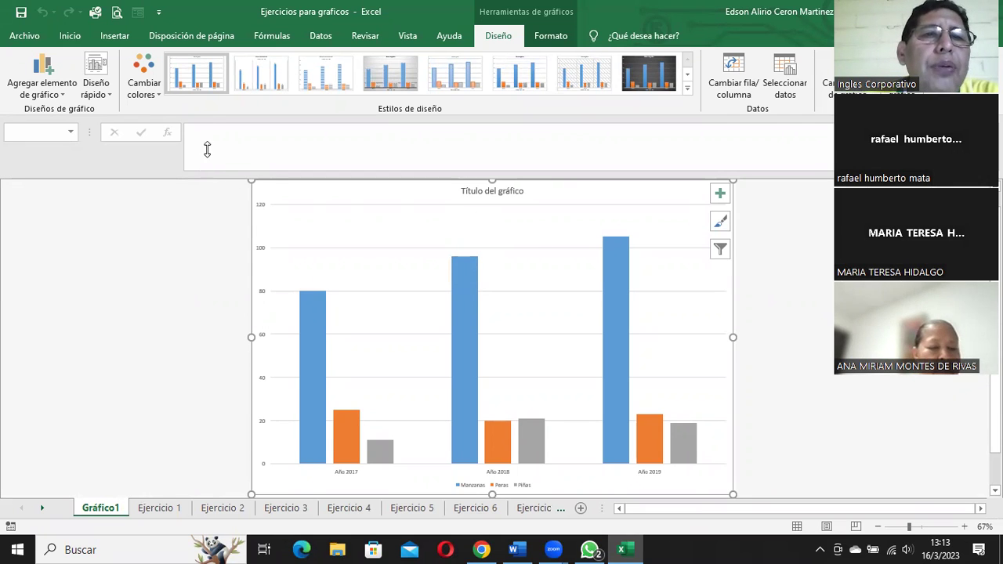
drag(203, 172, 208, 146)
click(234, 253)
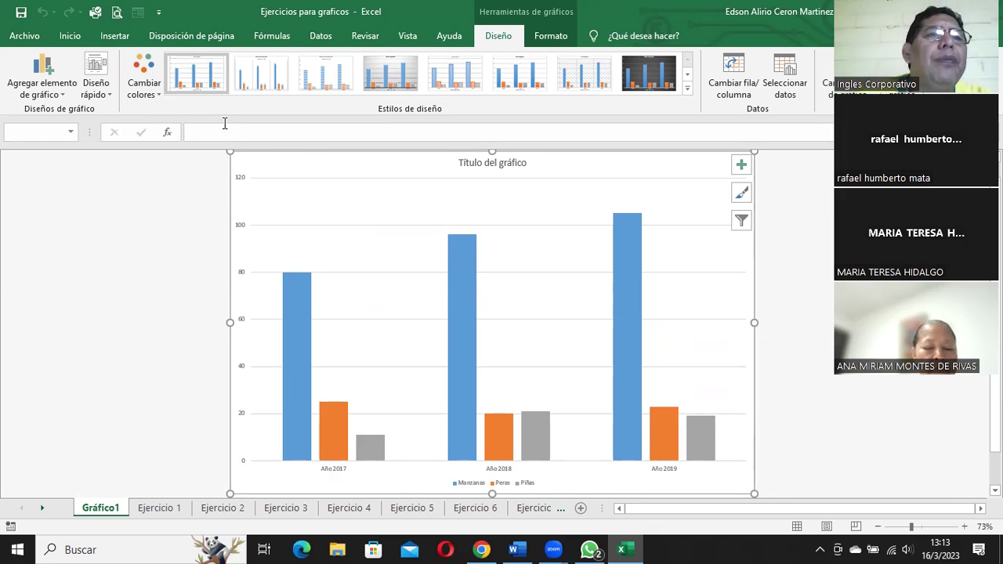
Step: Hide the vertical and horizontal primary axes through Agregar elemento de gráfico > Ejes
click(52, 85)
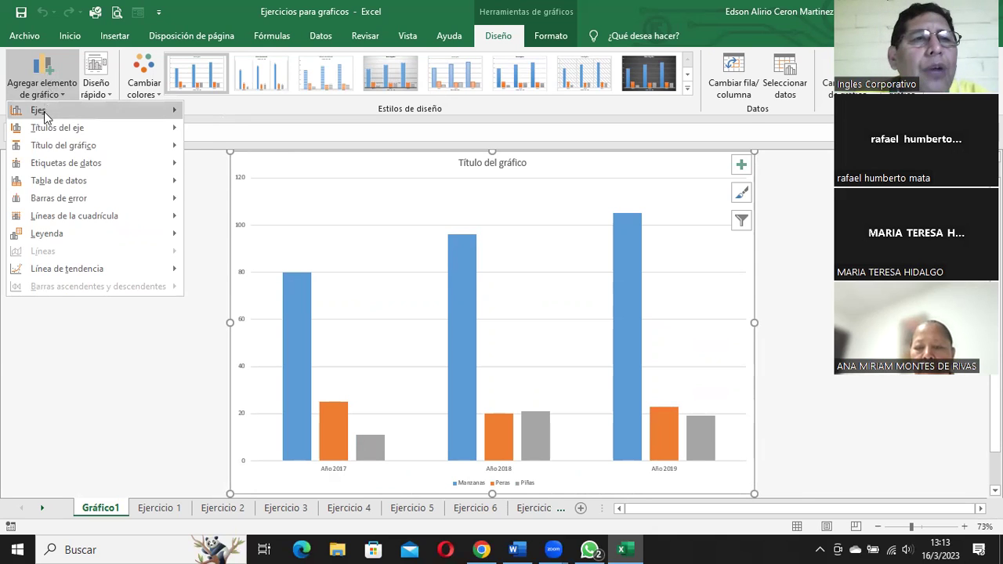
mouse_move(66, 269)
mouse_move(67, 110)
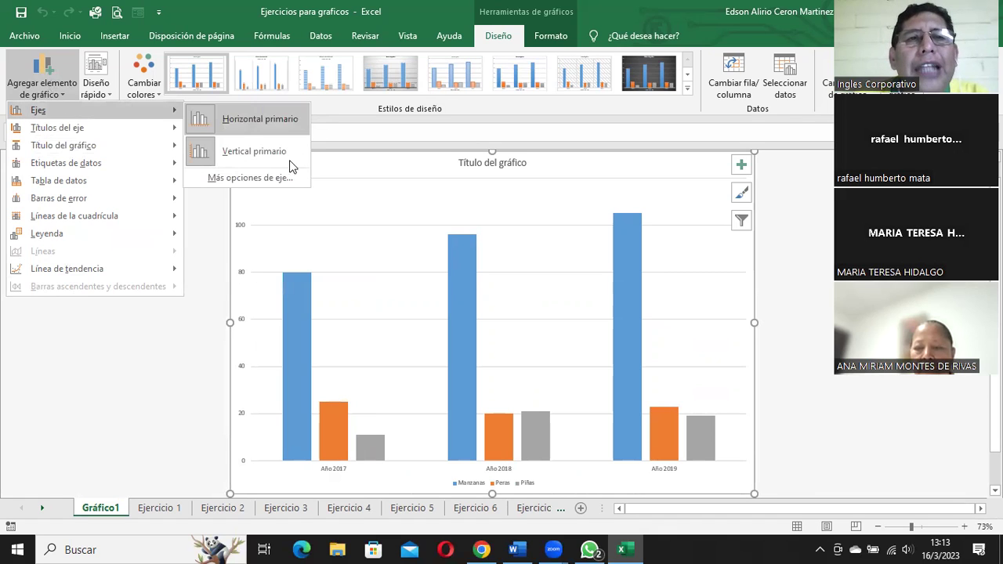
click(221, 141)
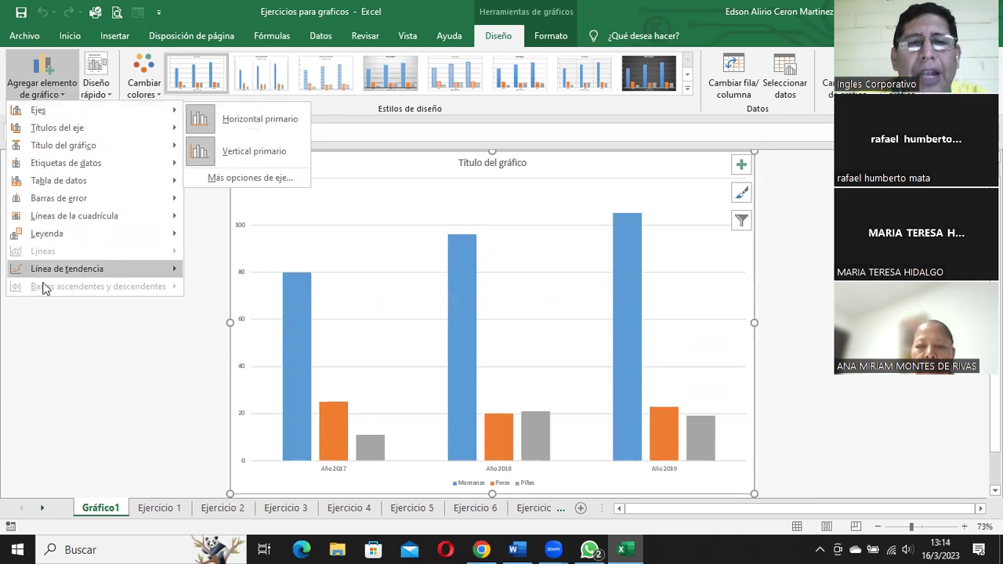
click(62, 392)
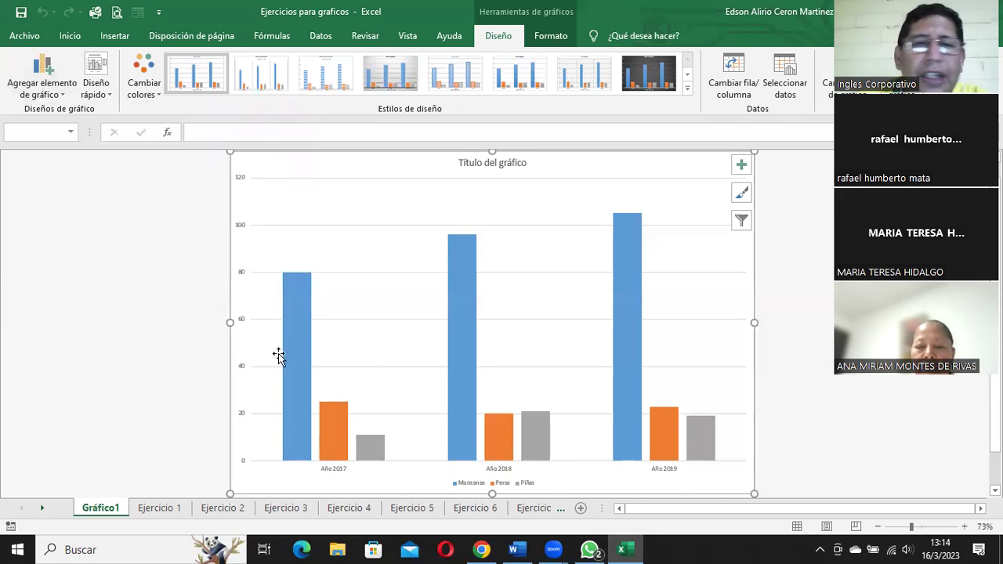
click(37, 78)
mouse_move(64, 110)
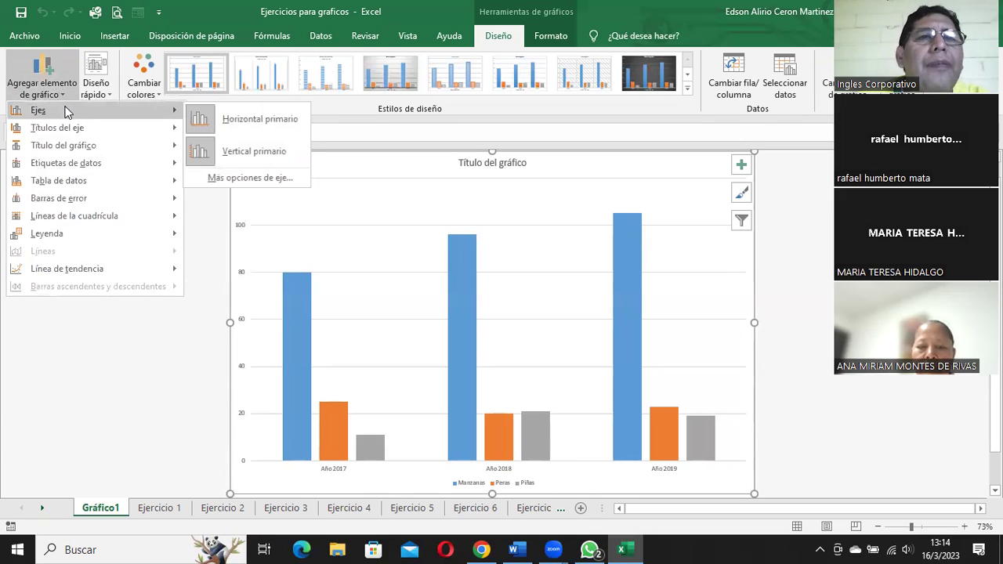
click(244, 119)
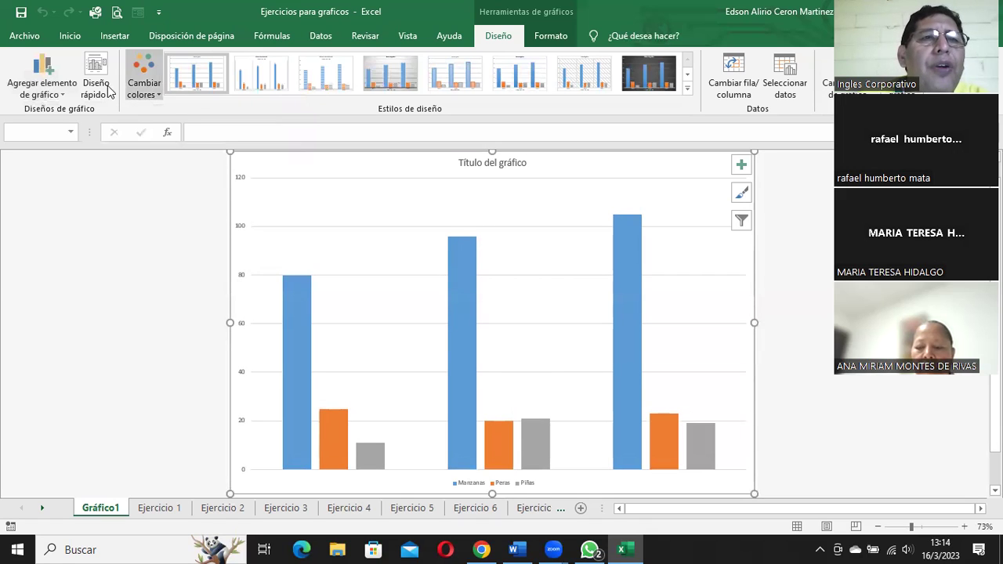
click(41, 82)
mouse_move(79, 115)
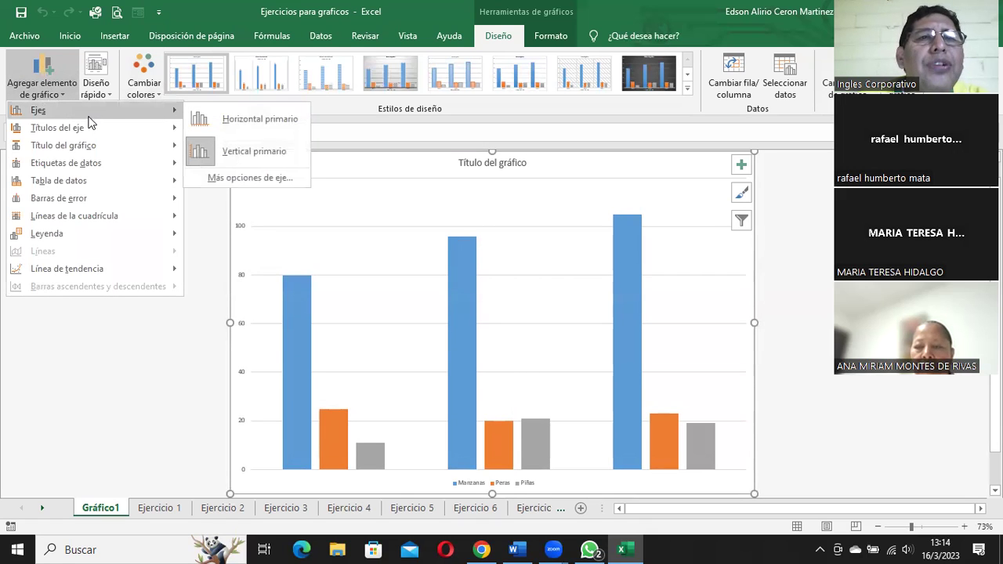
click(234, 151)
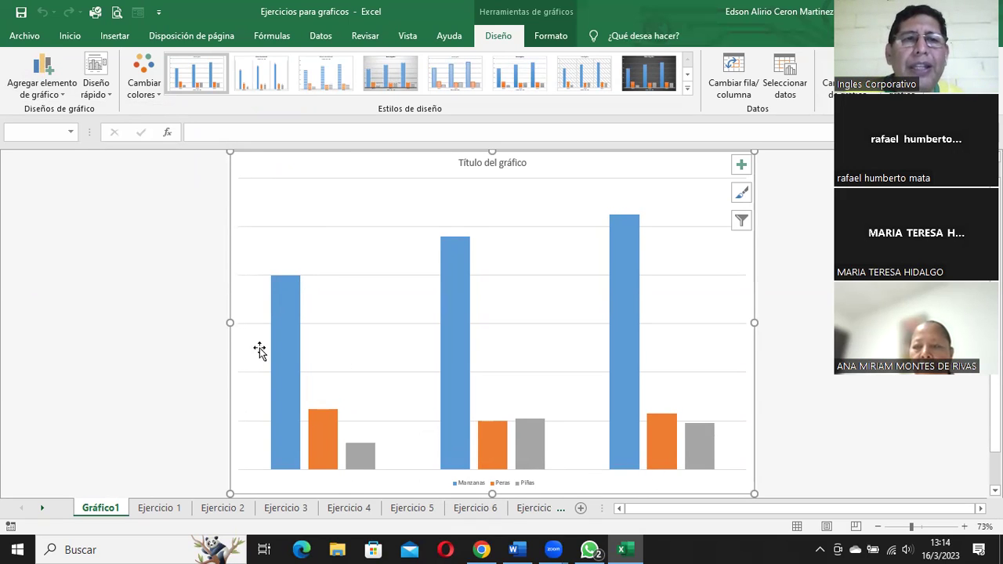
Step: Restore the horizontal year labels and the vertical 0–120 values, then reopen the Ejes list
click(43, 86)
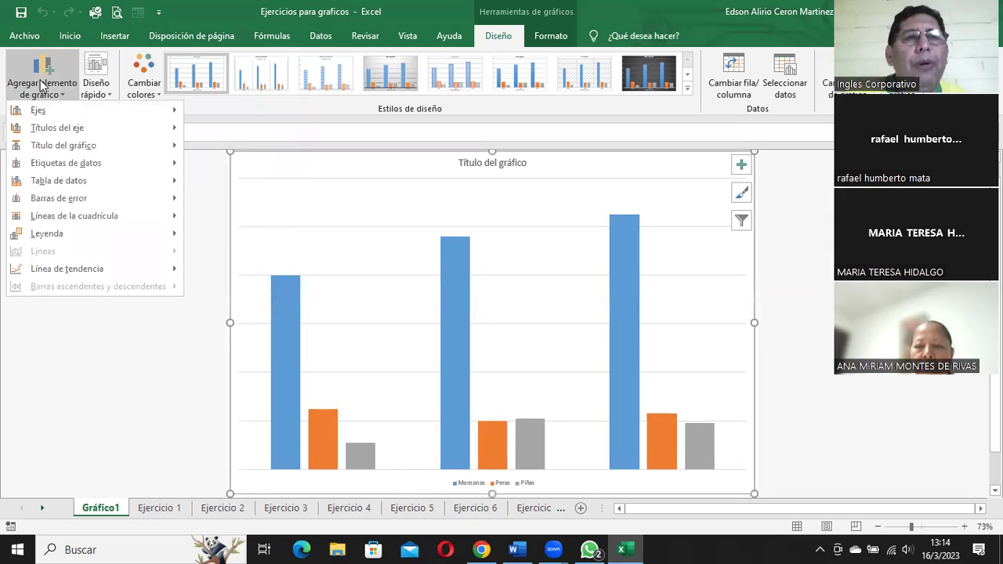
mouse_move(63, 107)
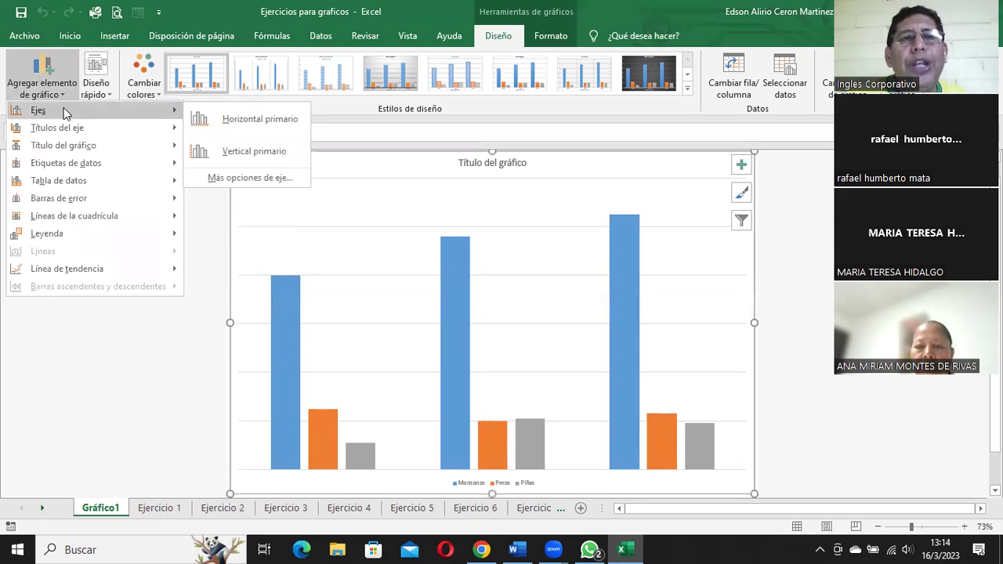
click(242, 121)
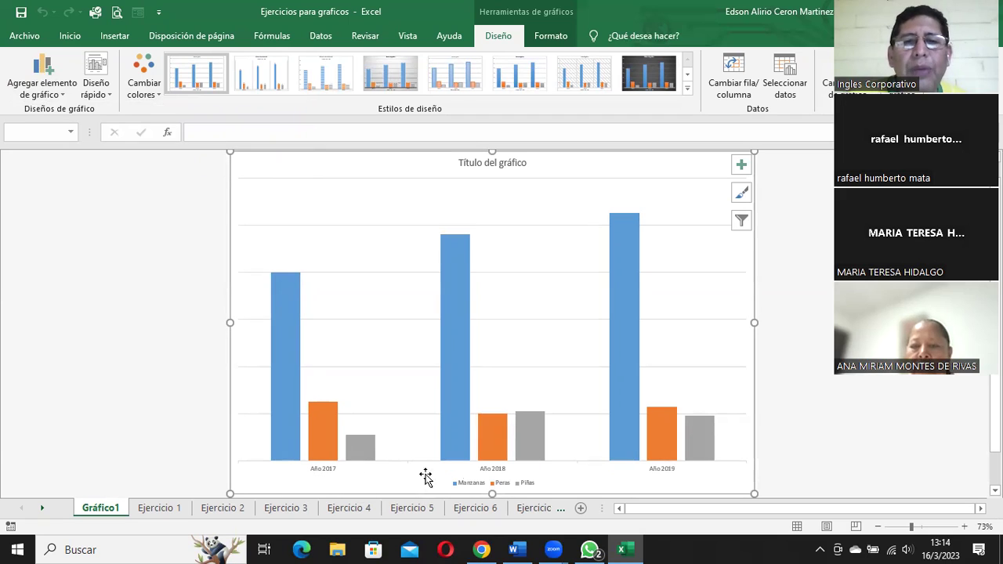
click(45, 78)
mouse_move(57, 114)
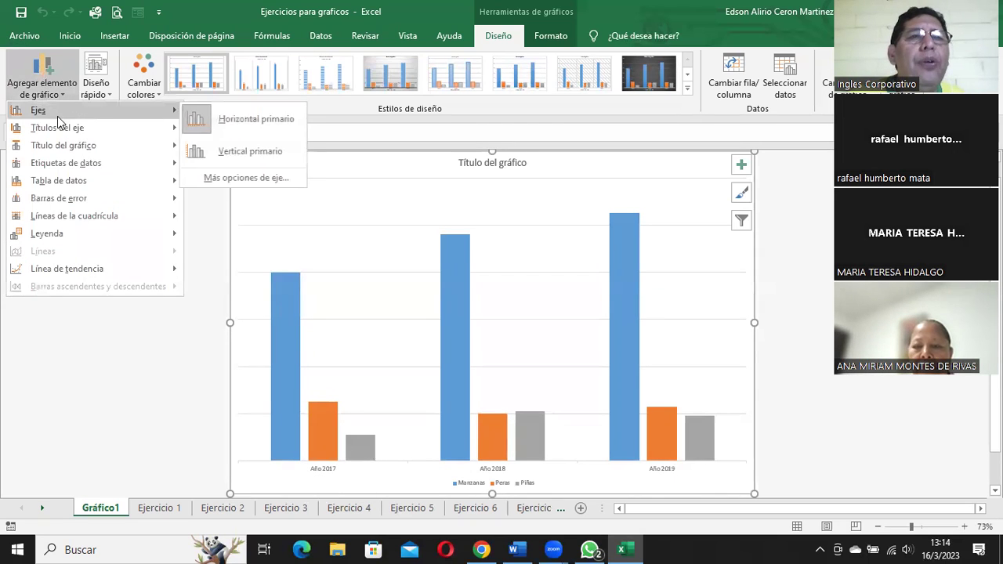
click(243, 157)
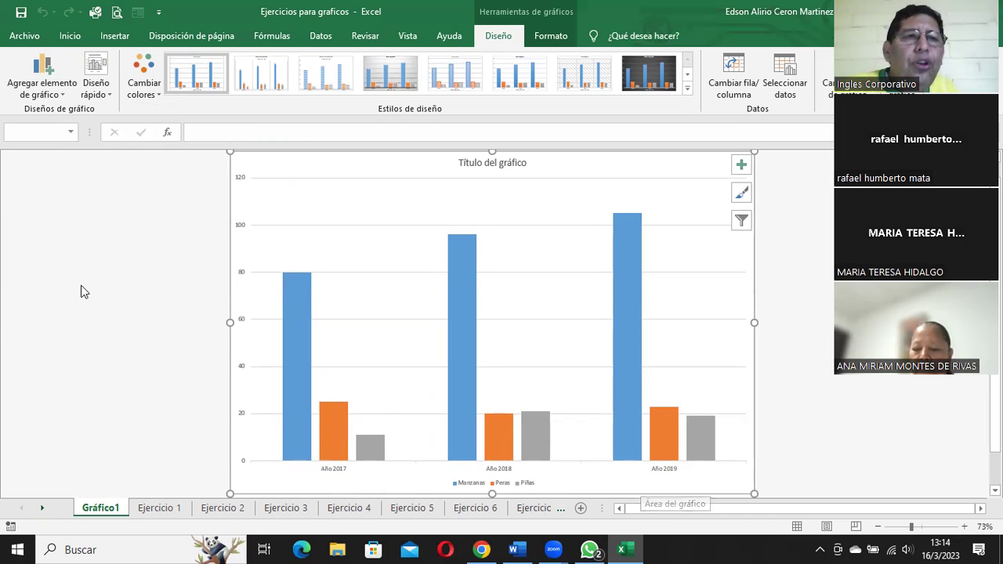
click(54, 76)
mouse_move(56, 112)
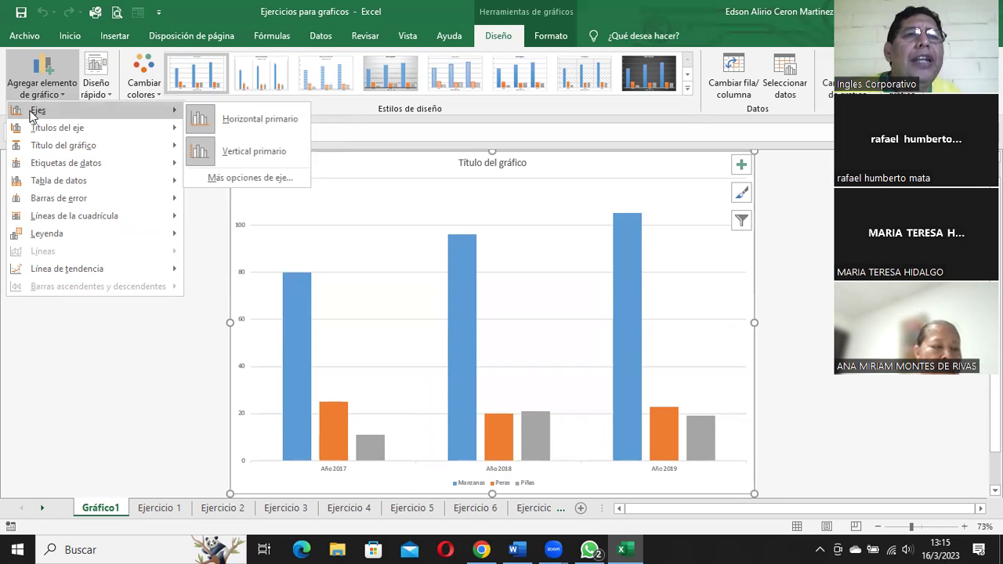
Step: Open and close the Dar formato al eje pane, then show the Títulos del eje choices
click(248, 178)
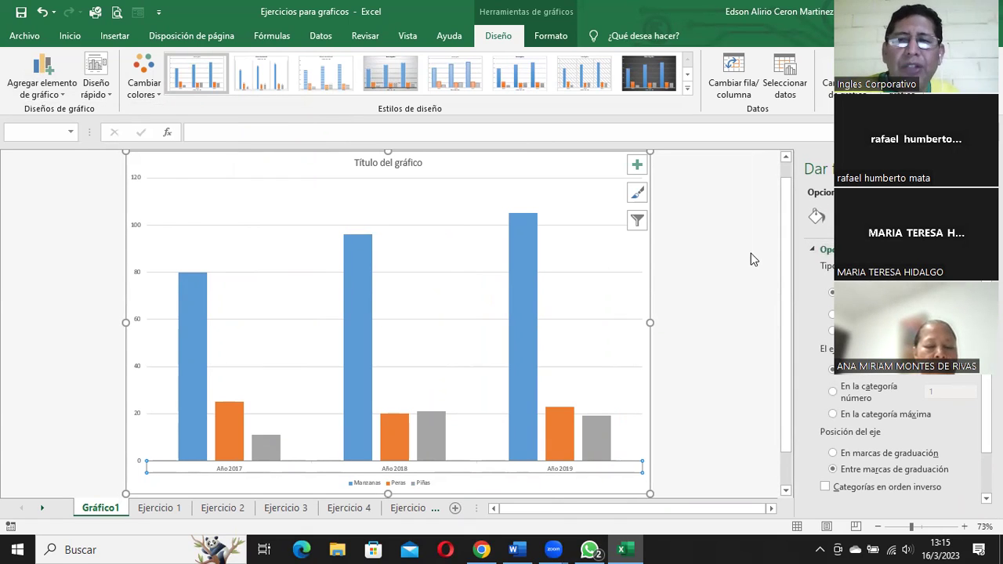
click(979, 168)
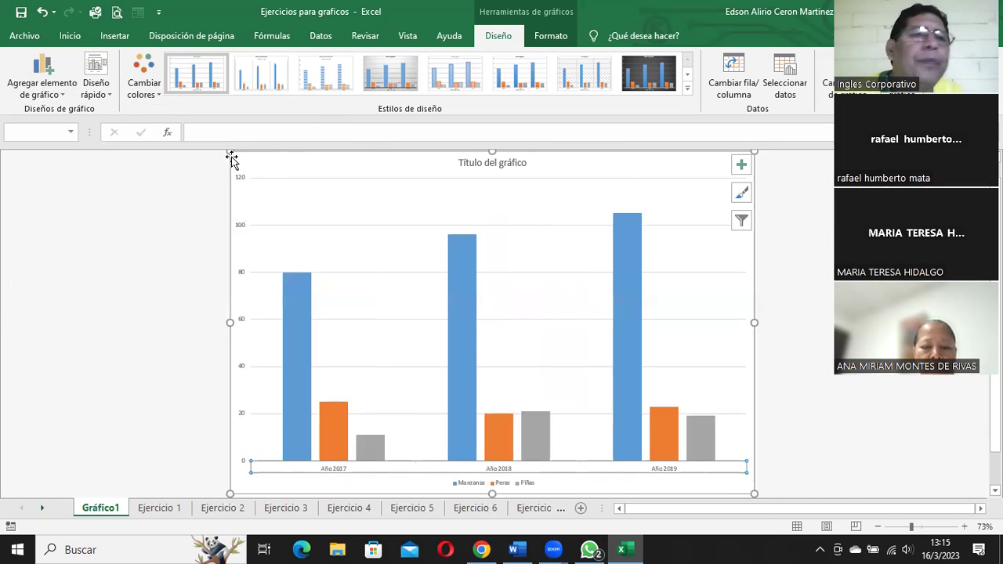
click(65, 77)
mouse_move(75, 127)
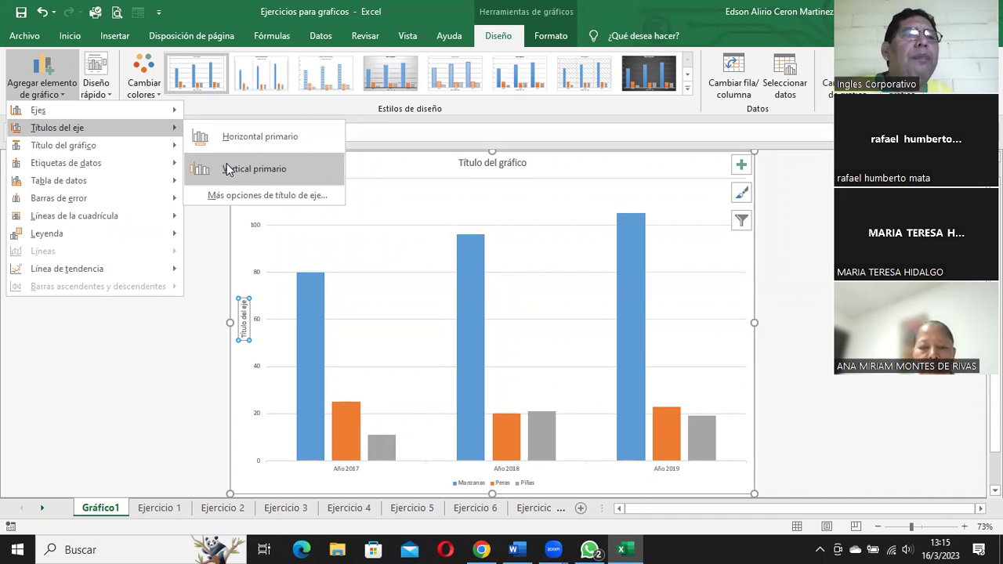
Step: Show the Título del gráfico placement submenu under Agregar elemento de gráfico
mouse_move(105, 148)
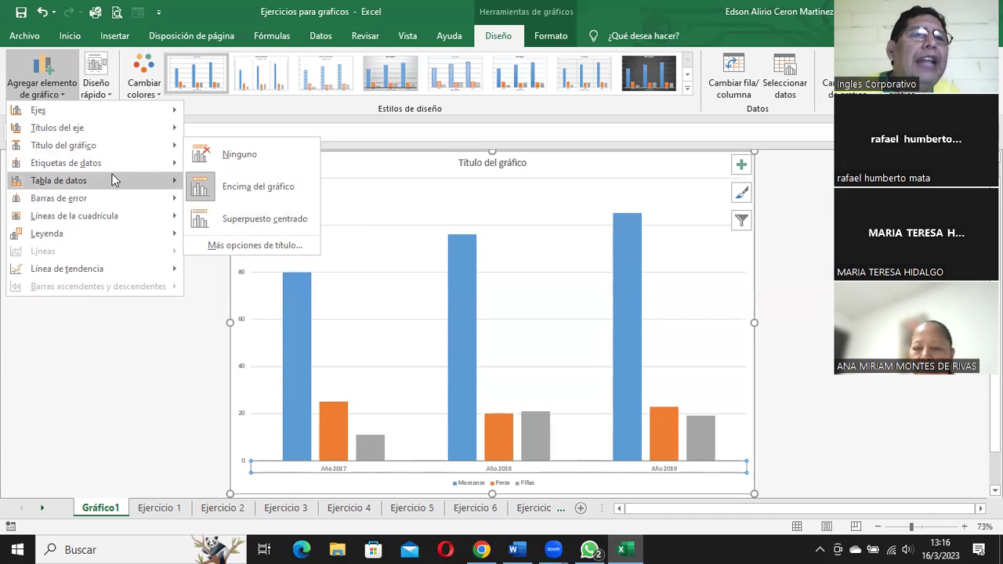
Step: Browse the Etiquetas de datos, Tabla de datos and Barras de error submenus, reaching Líneas de la cuadrícula
mouse_move(110, 171)
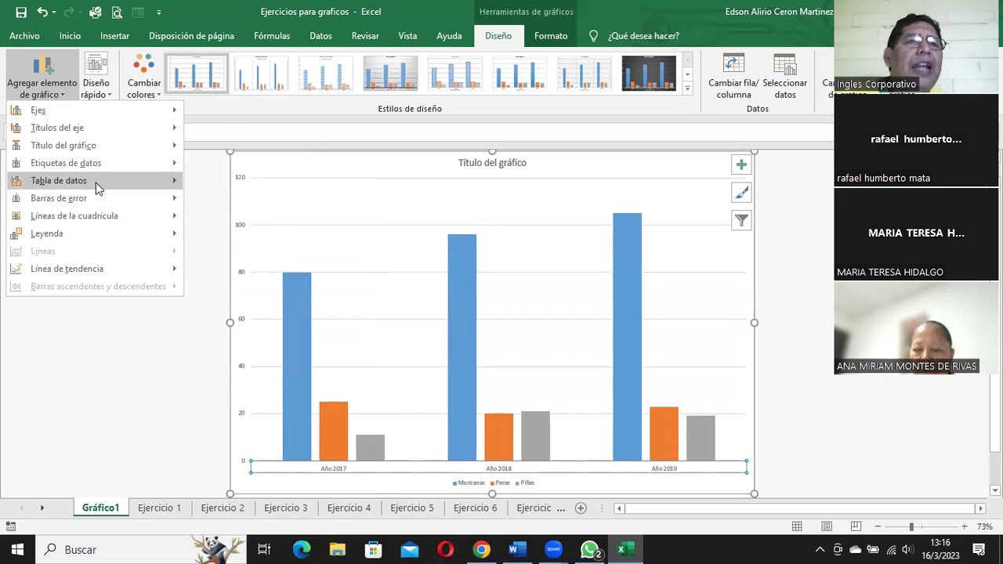
mouse_move(137, 181)
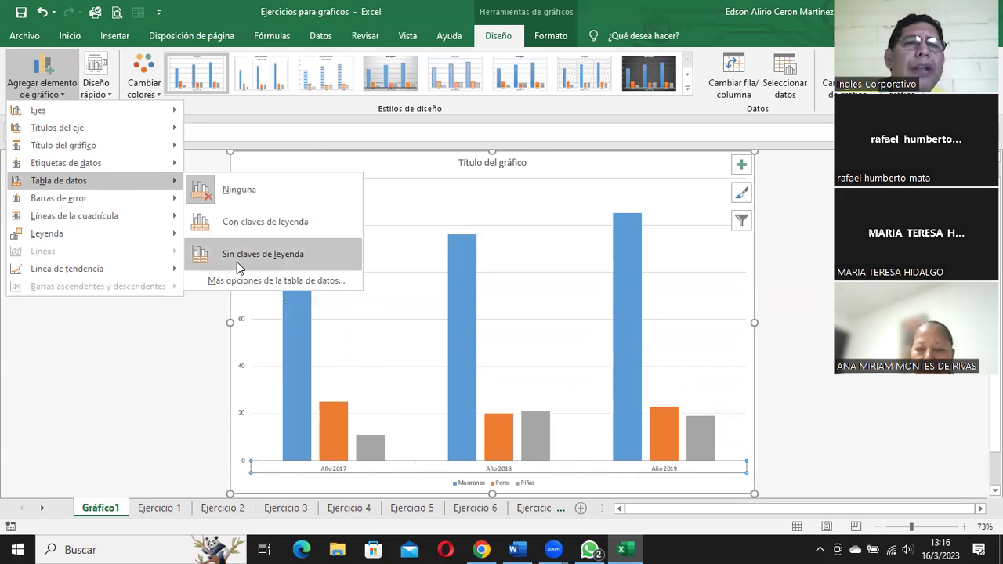
mouse_move(110, 200)
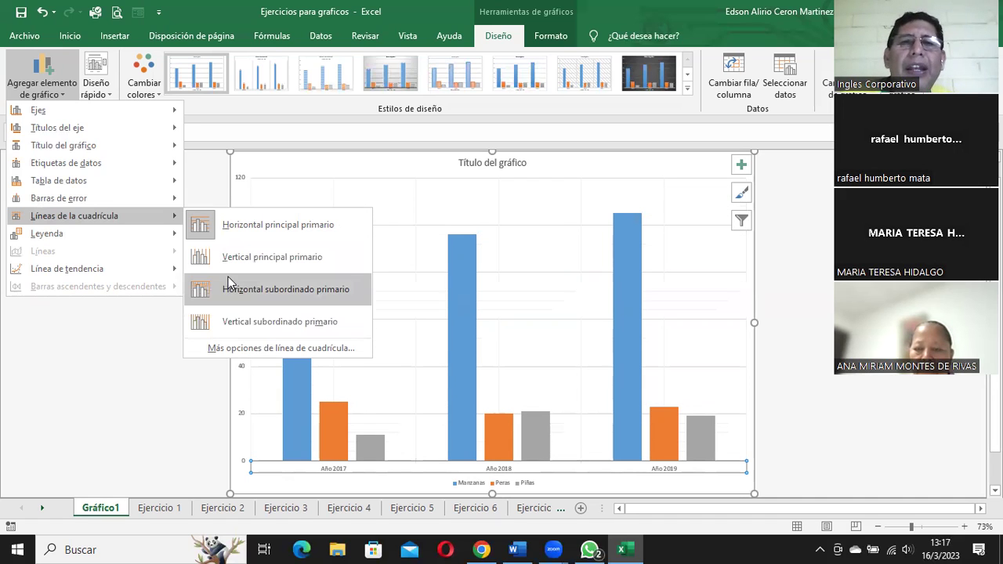
click(234, 319)
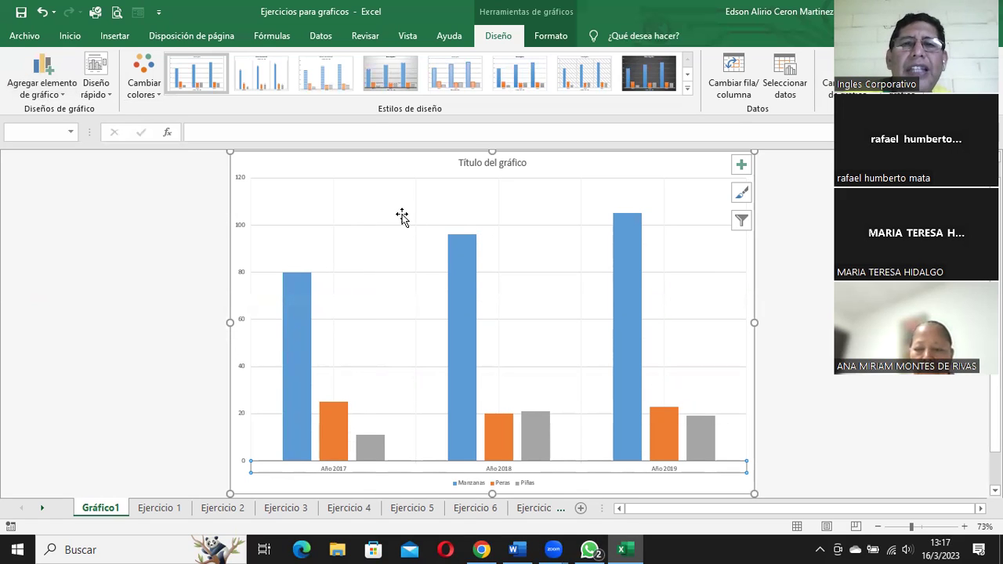
click(43, 84)
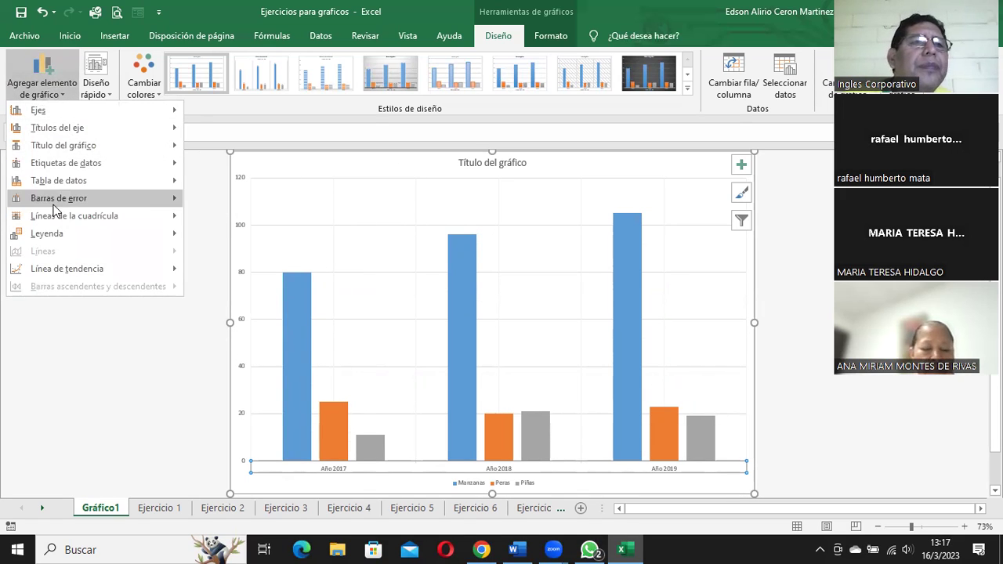
mouse_move(62, 226)
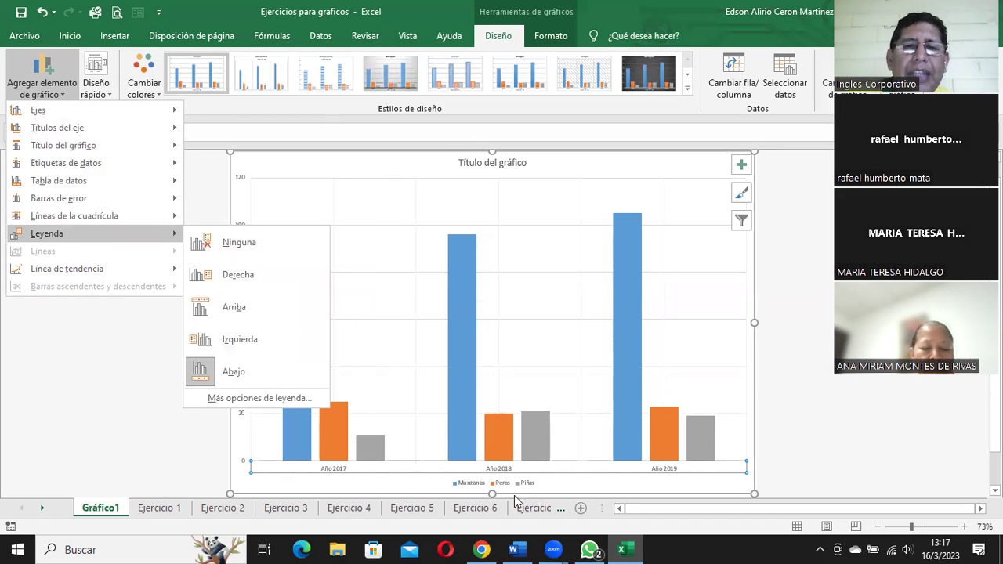
click(266, 276)
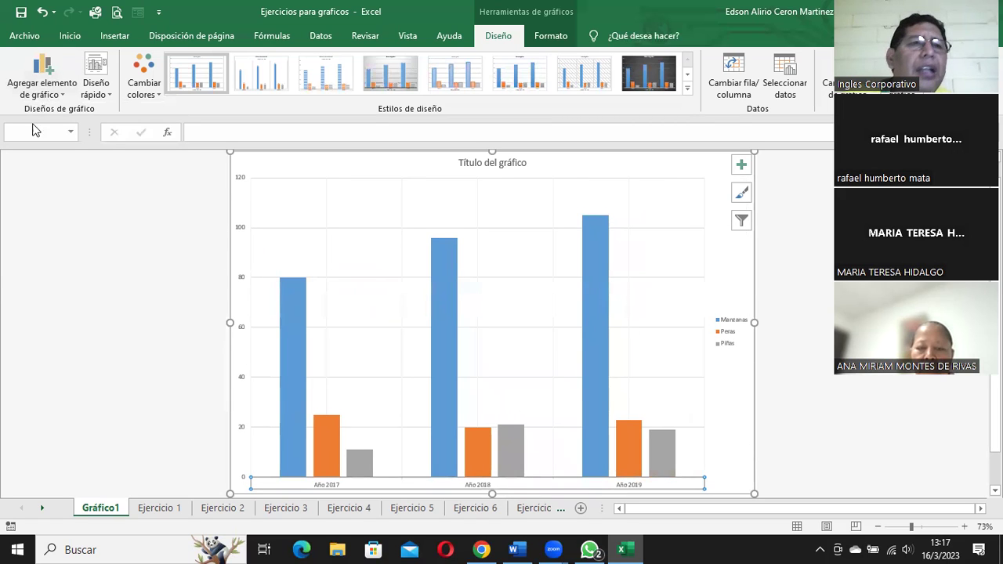
click(45, 86)
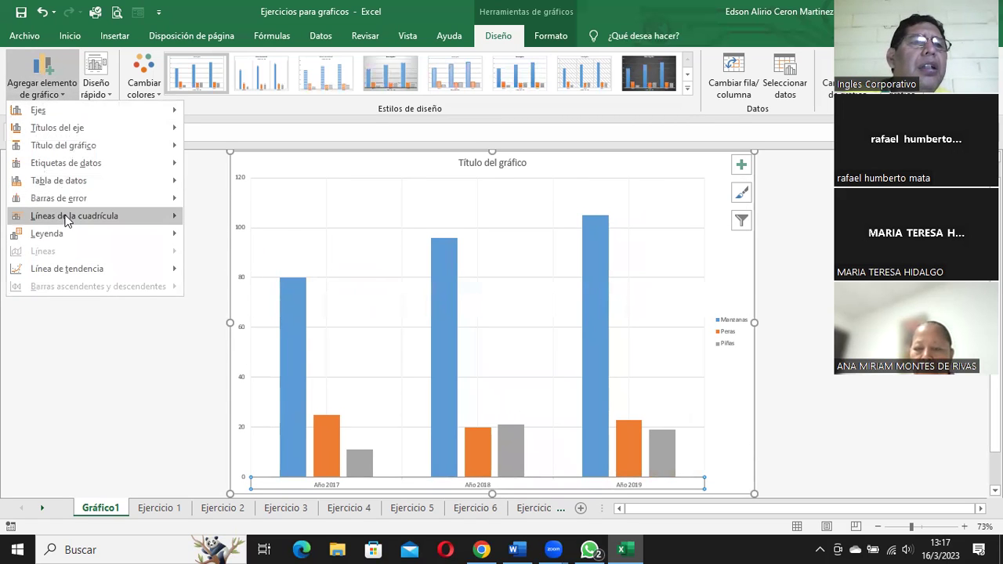
mouse_move(67, 220)
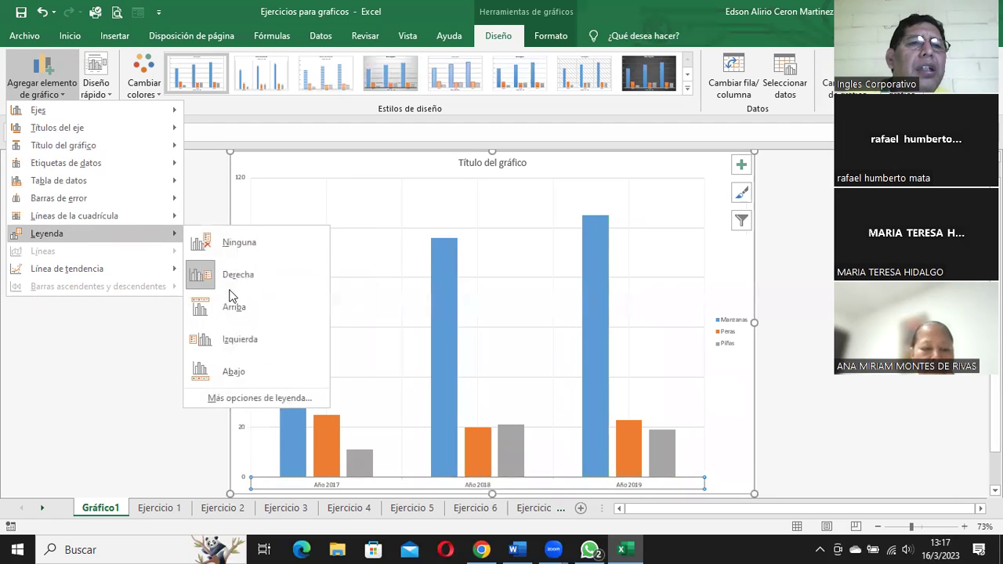
click(279, 316)
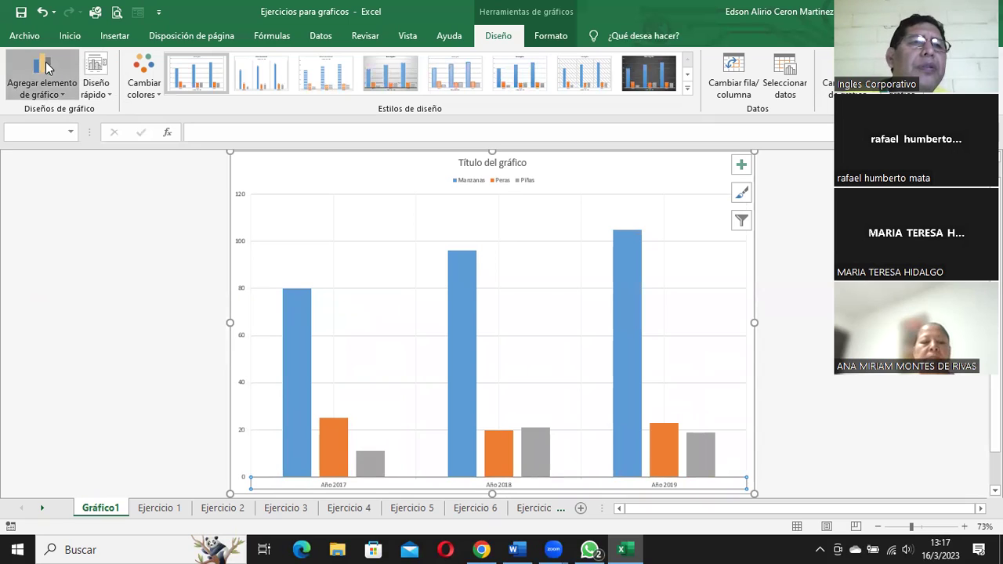
click(47, 86)
mouse_move(55, 216)
mouse_move(56, 234)
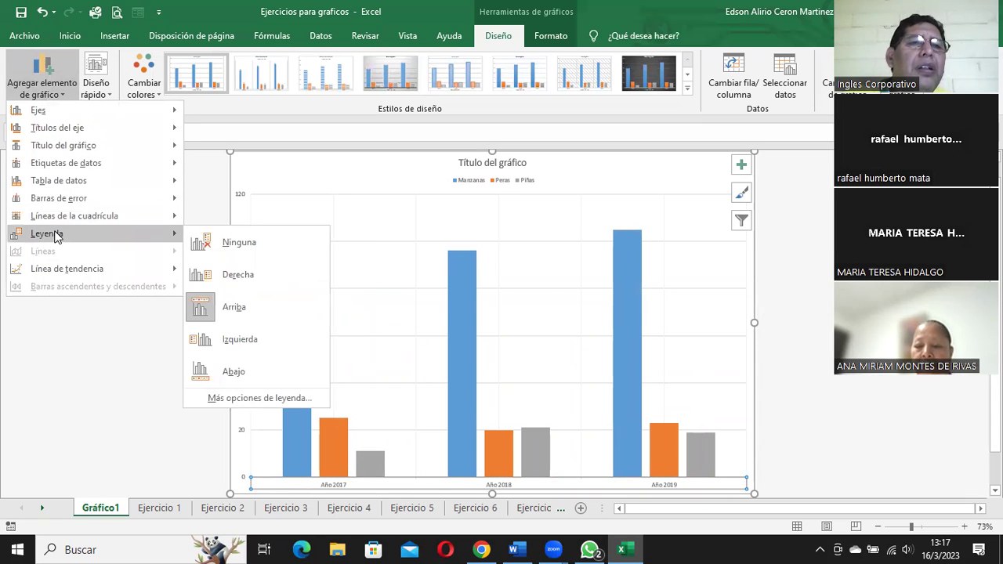
click(247, 371)
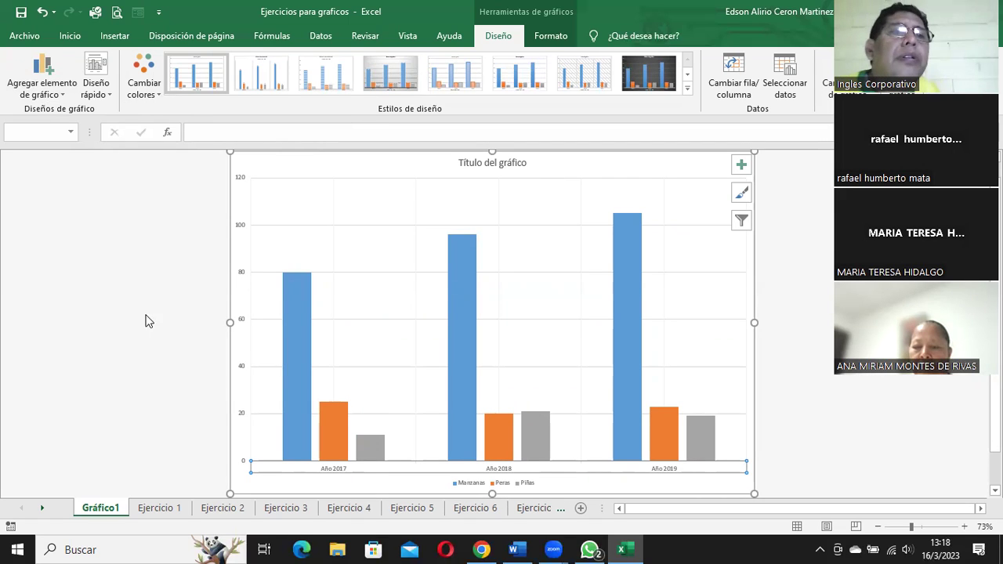
Step: Add a chart title placed Encima del gráfico
click(41, 87)
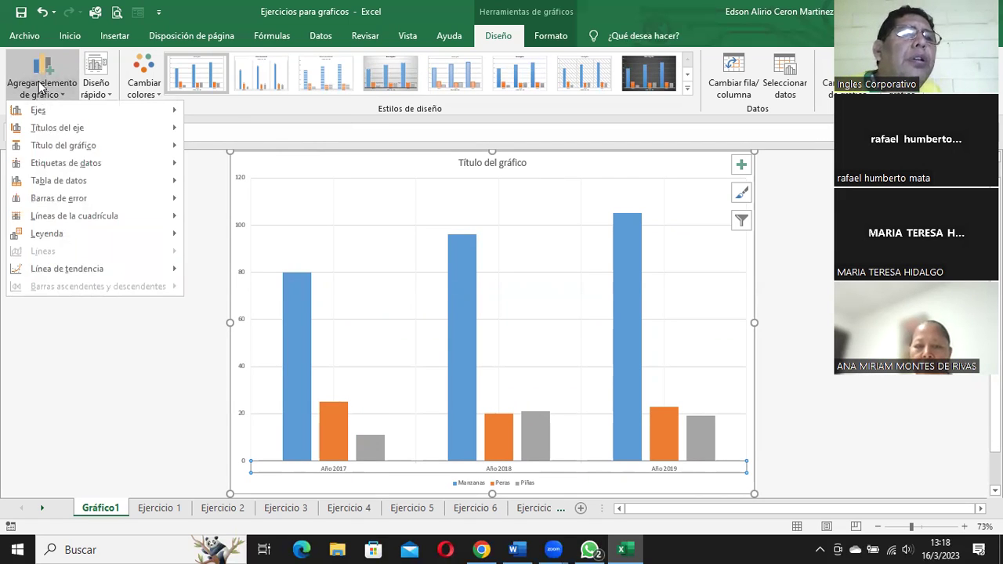
mouse_move(56, 133)
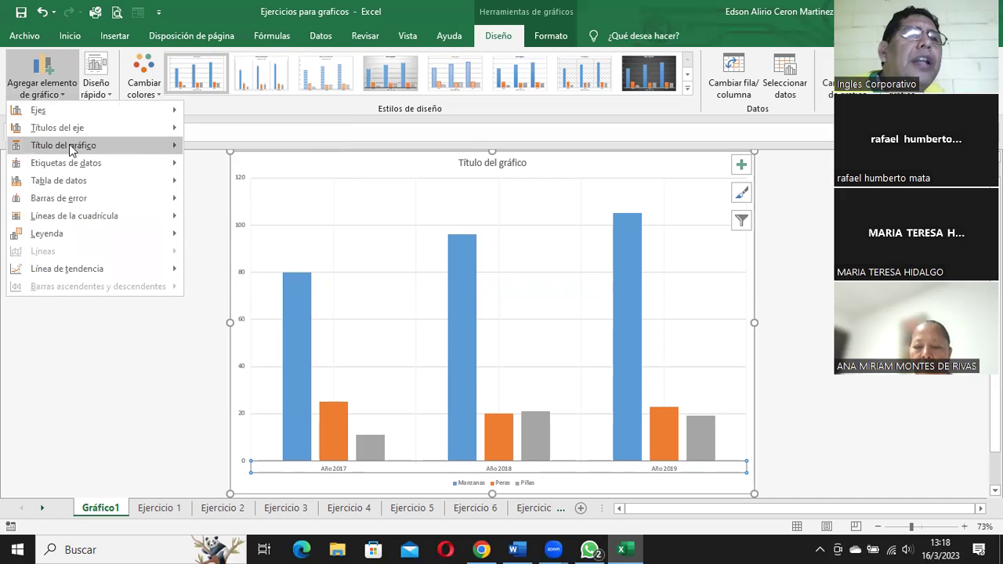
mouse_move(70, 148)
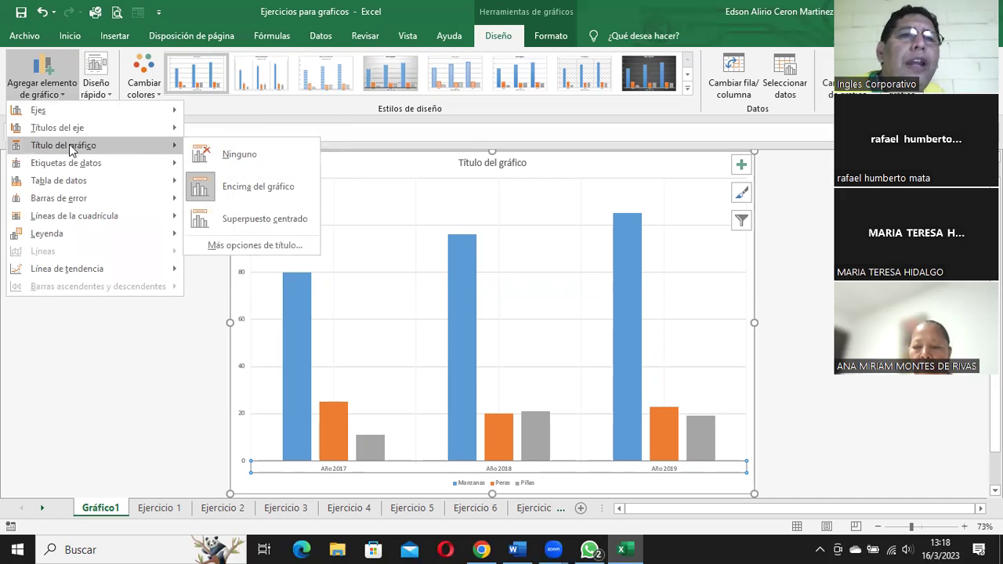
click(262, 191)
Step: Replace the placeholder 'Título del gráfico' with 'Ventas desde 2017 hasta 2018'
click(474, 162)
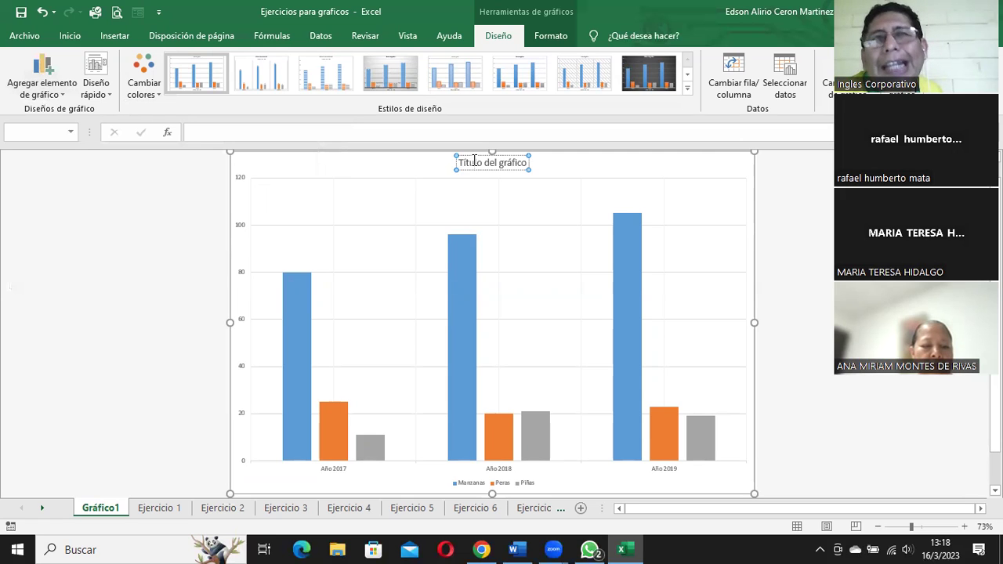
click(138, 210)
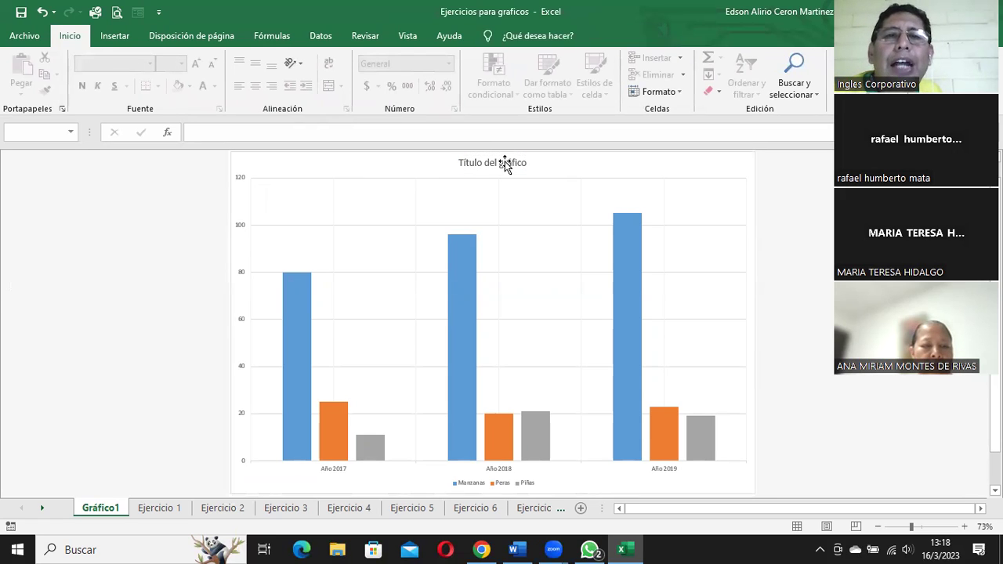
click(506, 165)
double_click(505, 165)
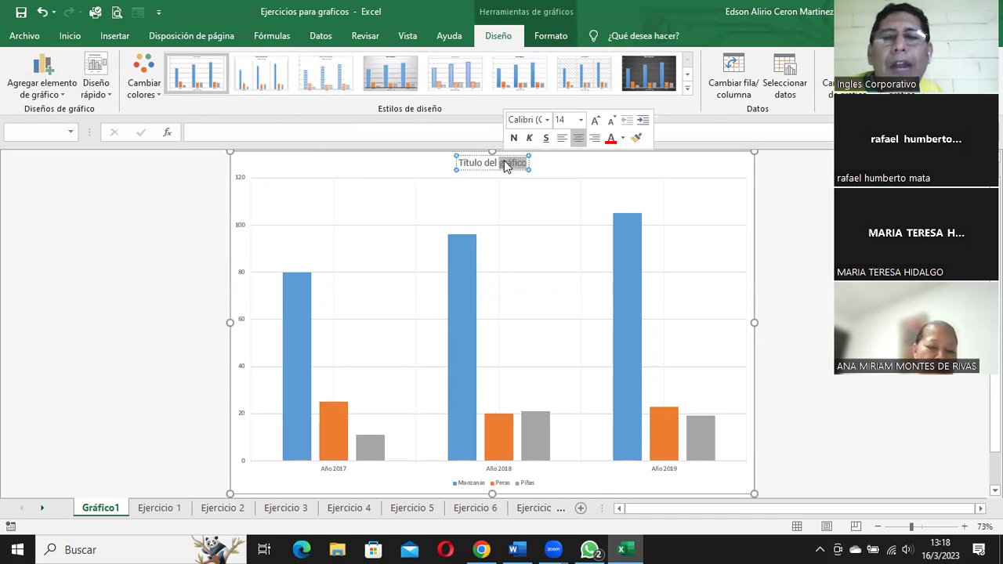
triple_click(506, 164)
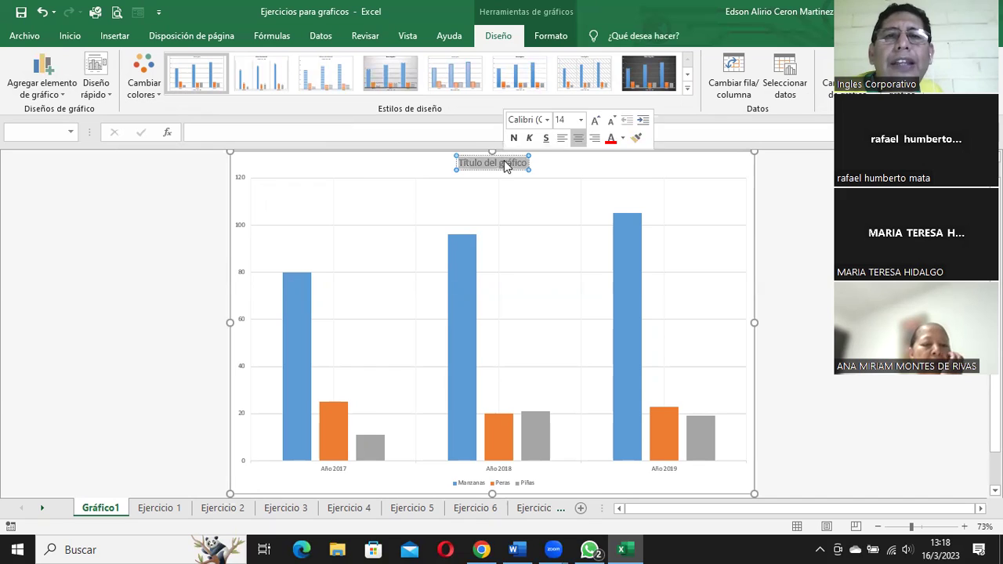
click(504, 165)
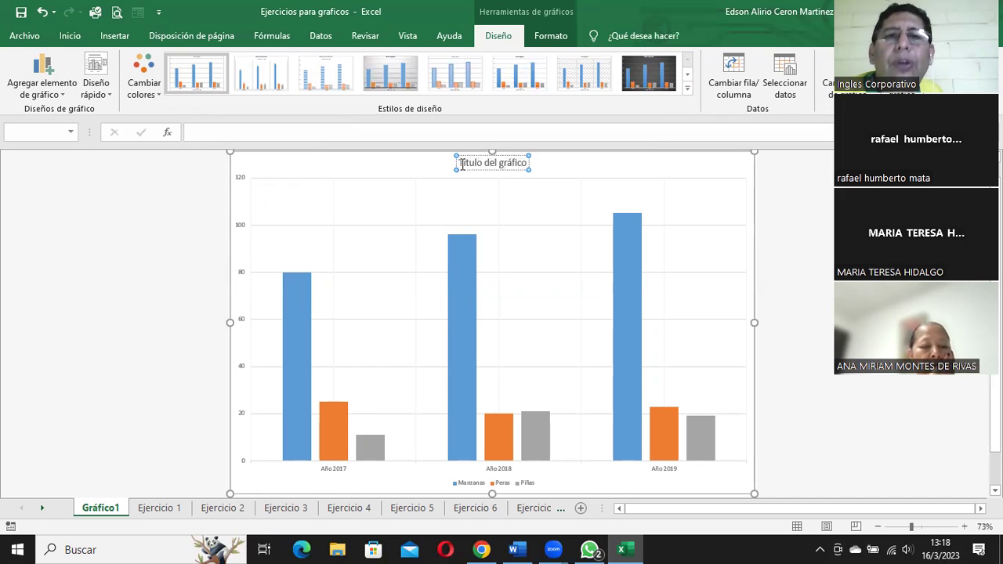
drag(480, 162, 529, 160)
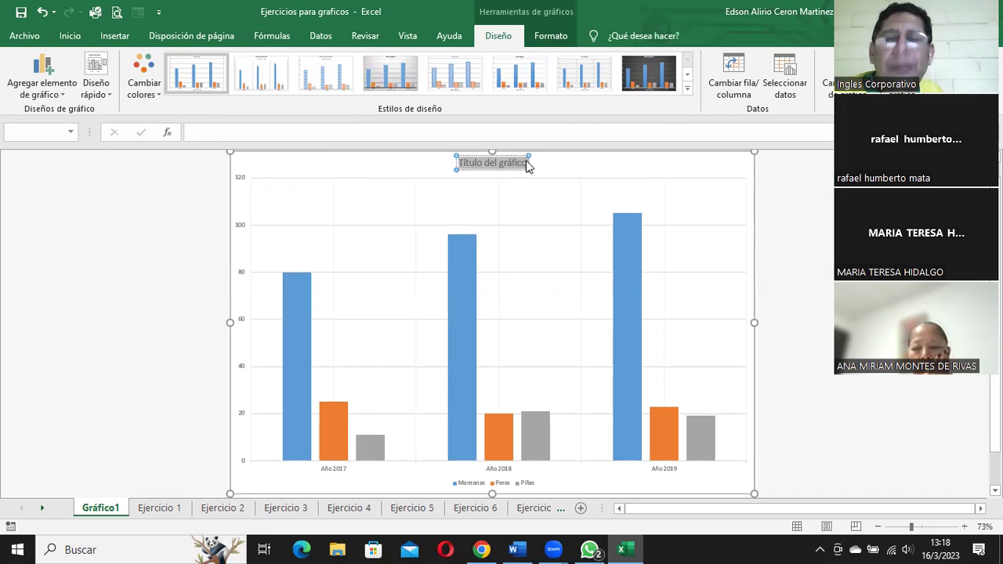
key(BackSpace)
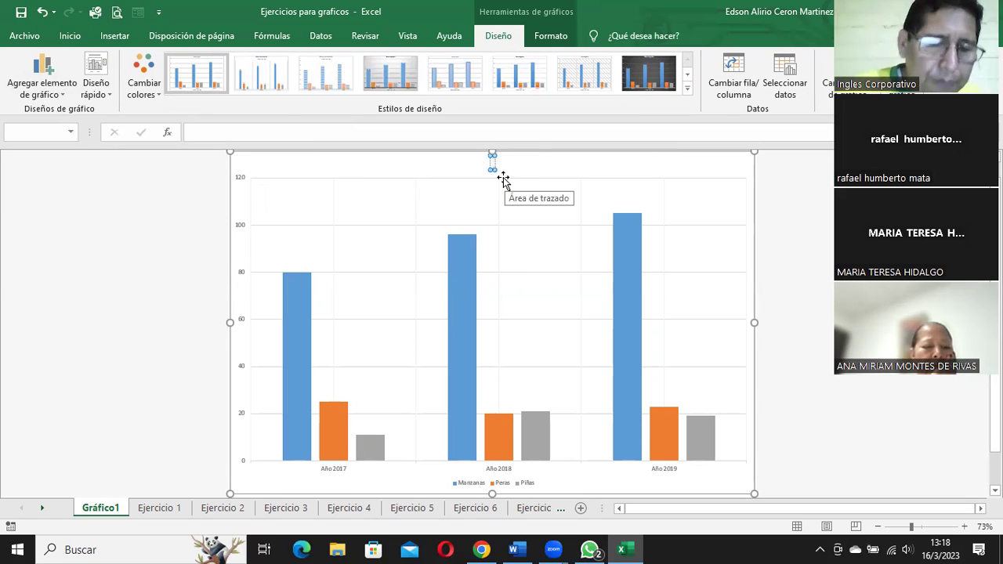
text(Ventas desde 20)
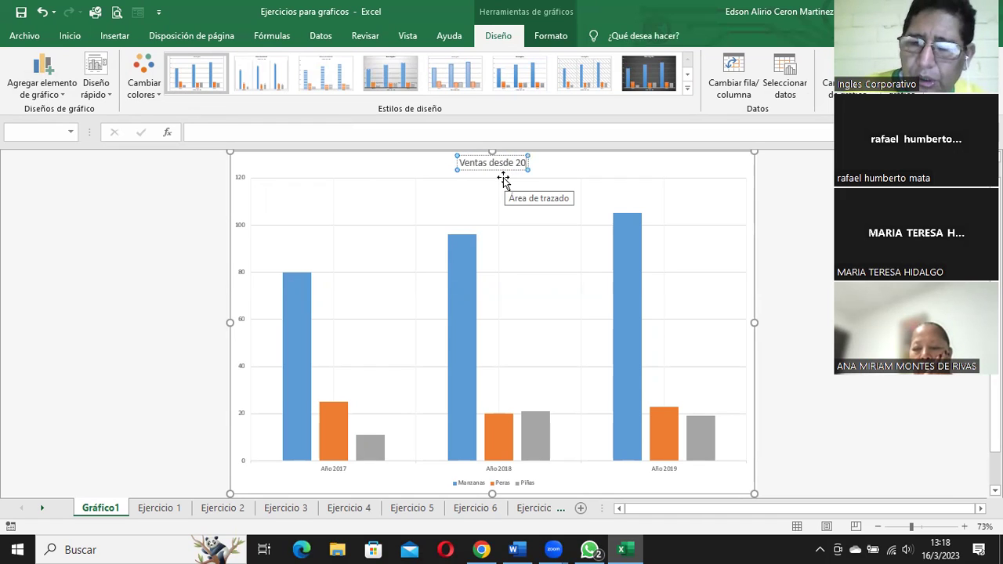
text(17 hasta)
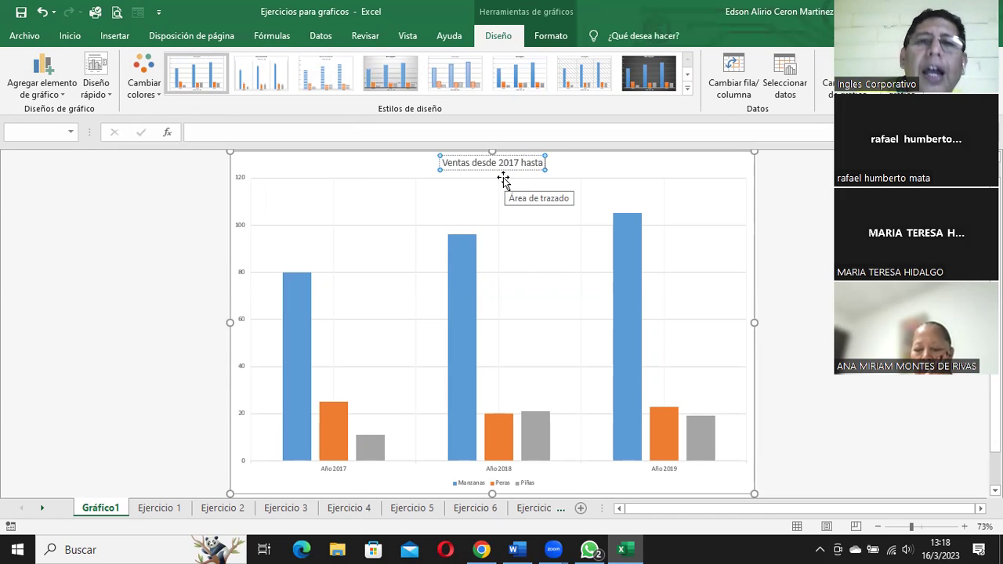
text( 2018)
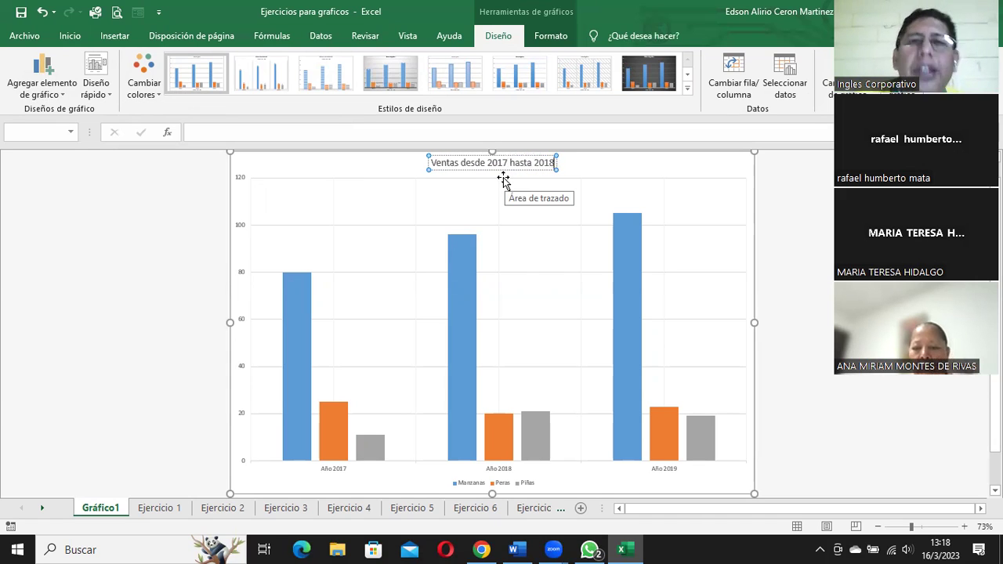
click(782, 186)
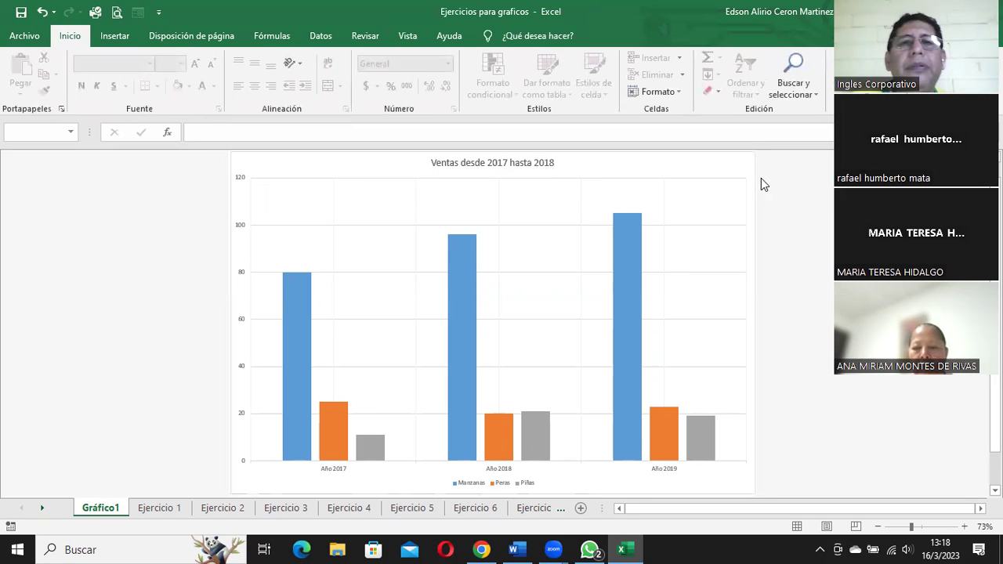
click(533, 159)
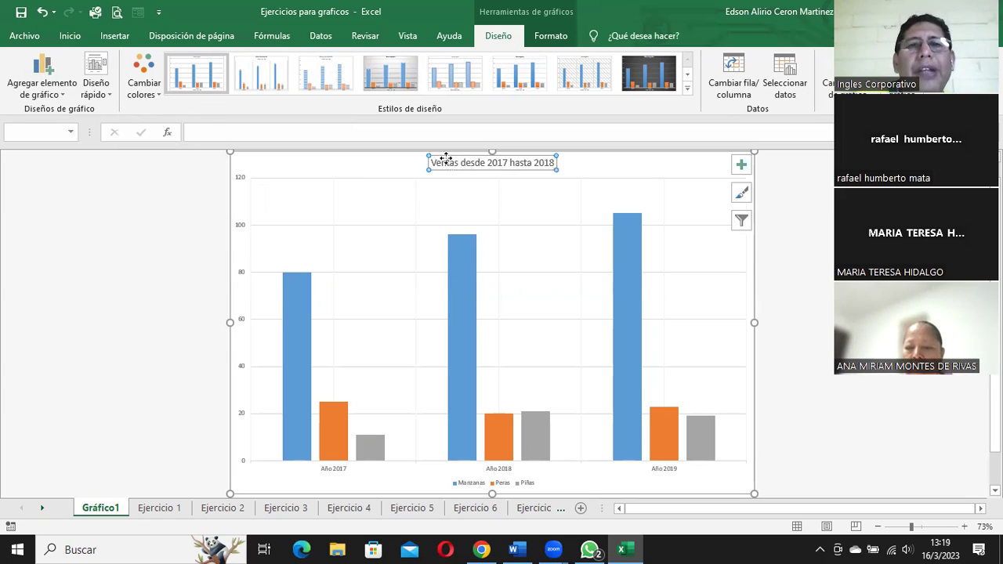
Step: Enlarge the title 'Ventas desde 2017 hasta 2018' step by step to 28 pt and colour it red
double_click(445, 159)
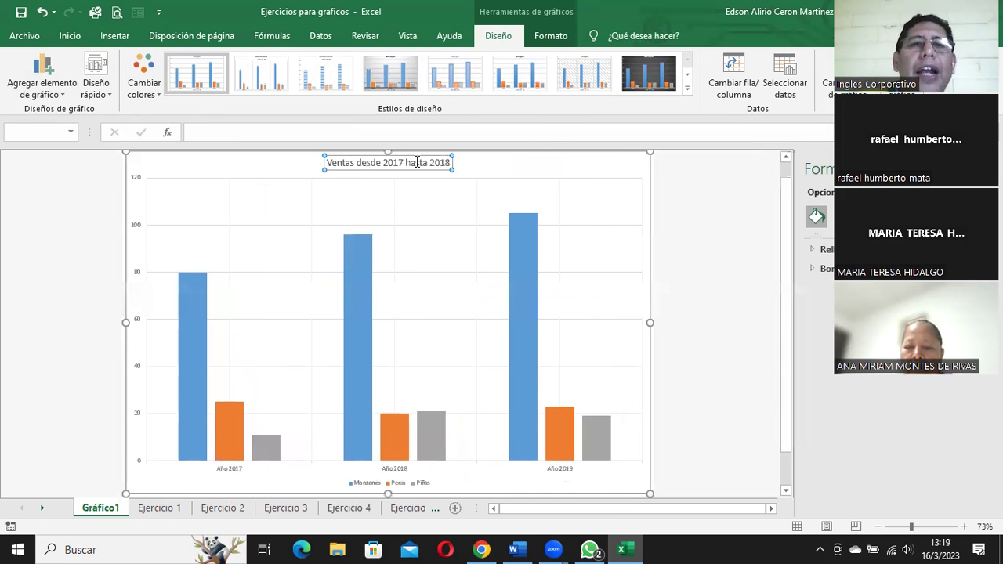
triple_click(417, 162)
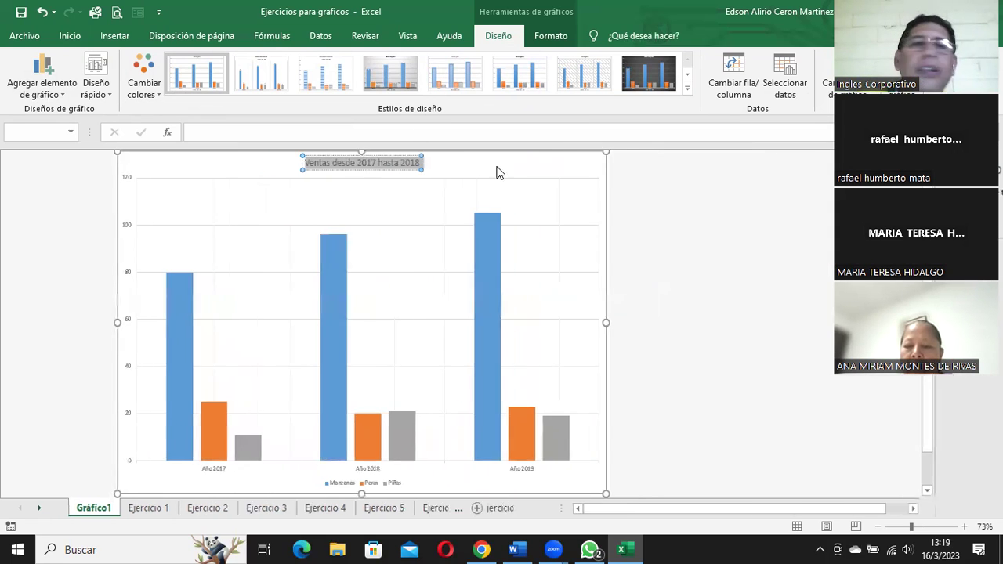
click(87, 37)
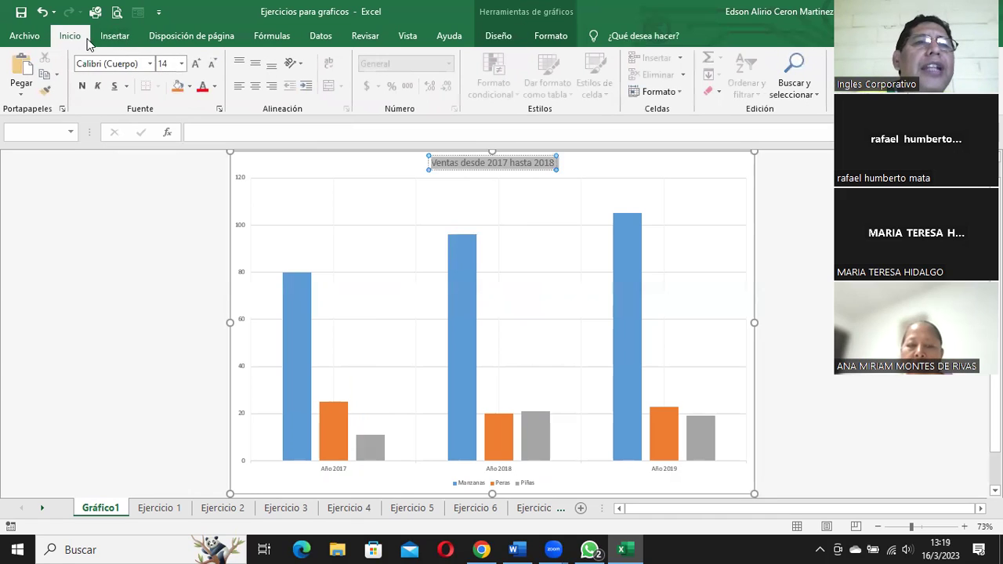
click(196, 63)
click(196, 64)
click(196, 63)
click(195, 64)
click(196, 63)
click(202, 88)
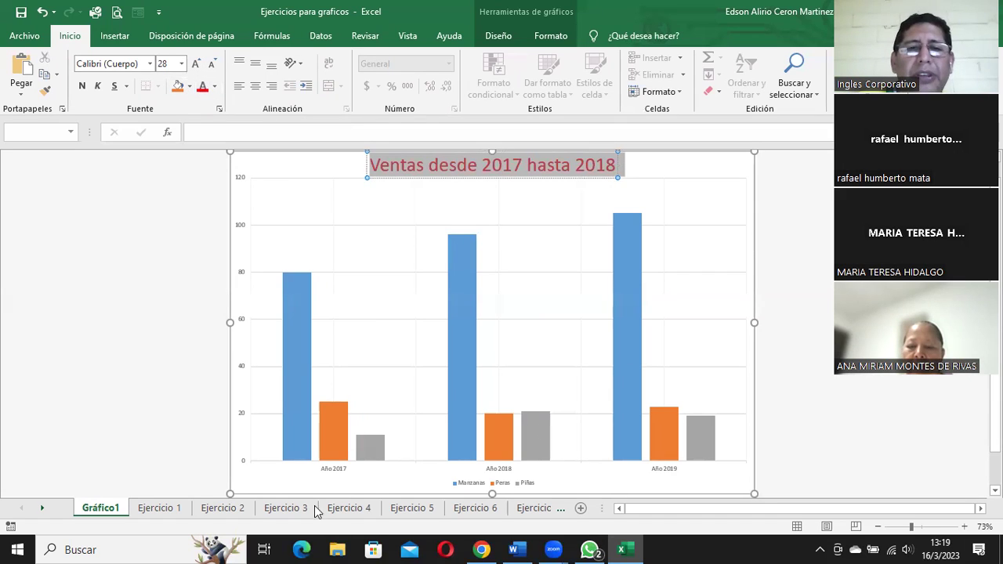
click(329, 469)
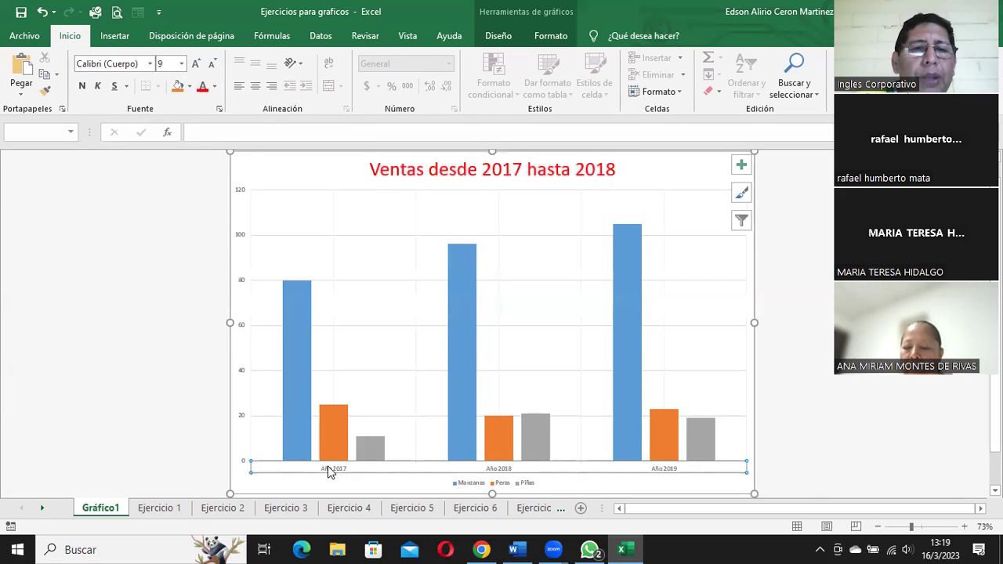
Step: Enlarge the horizontal axis year labels to 12 pt and make them bold
click(196, 64)
click(196, 64)
click(196, 64)
click(194, 64)
click(82, 86)
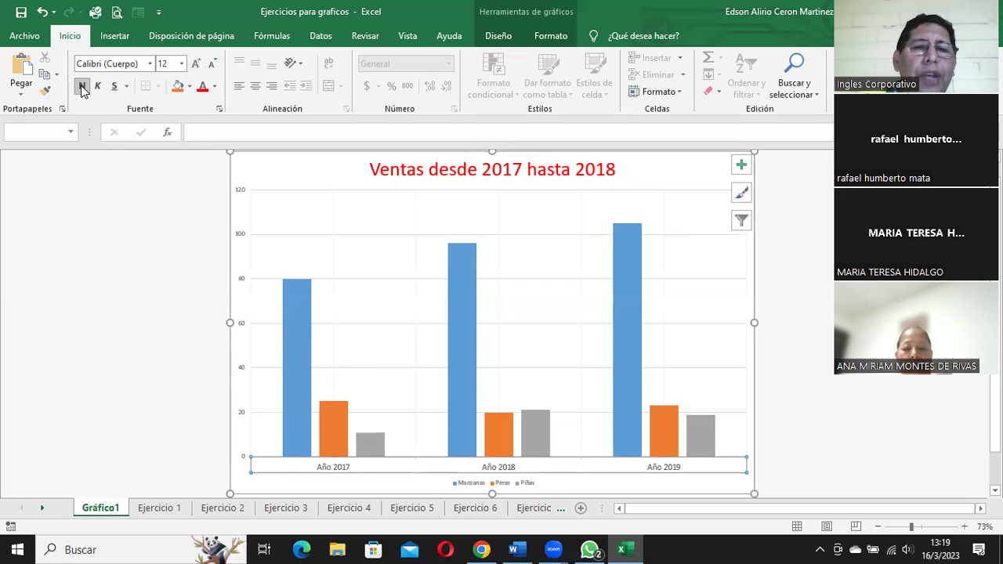
Step: Colour the Año 2017–2019 axis labels purple with Color de fuente
click(214, 86)
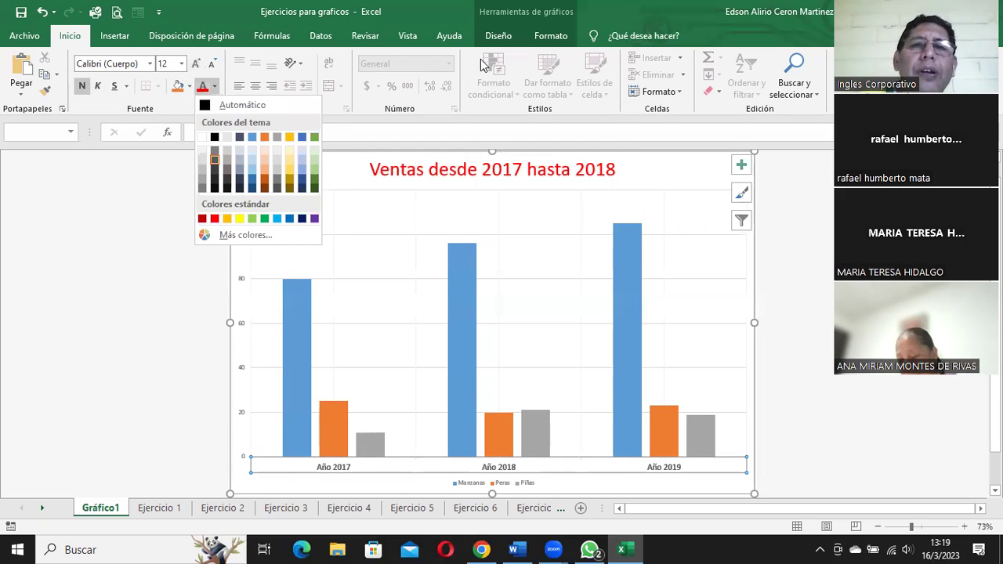
key(Escape)
key(Escape)
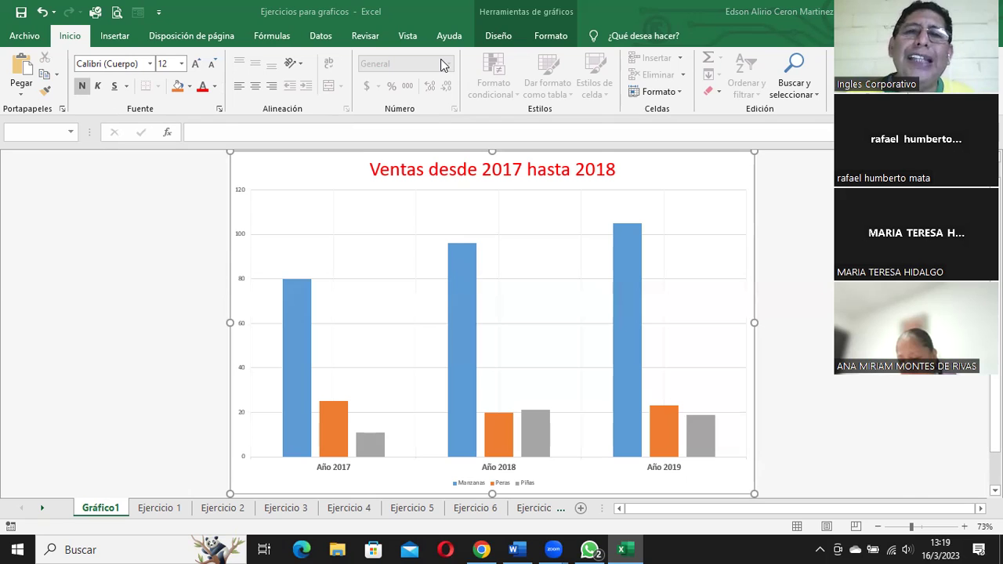
click(340, 471)
double_click(340, 471)
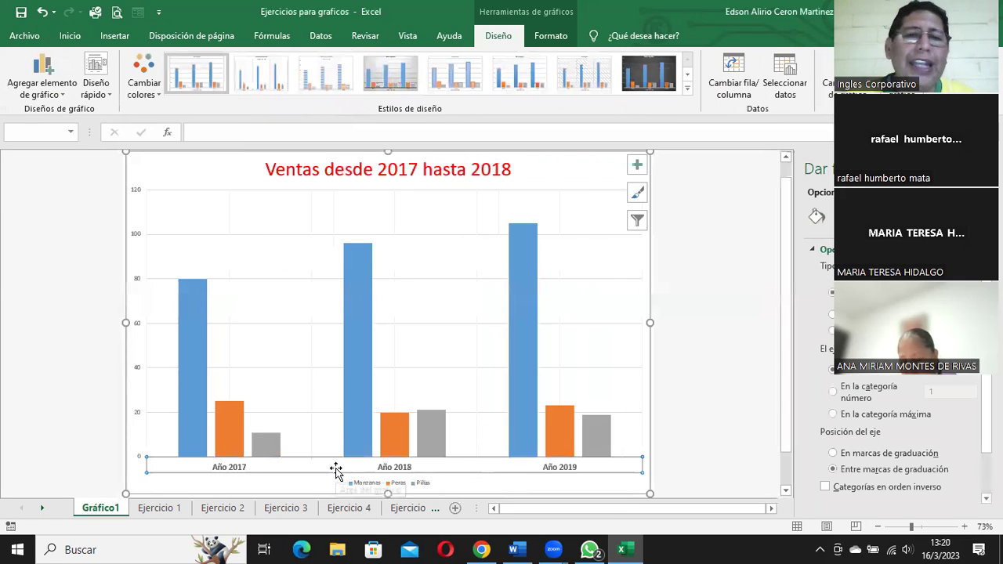
click(72, 37)
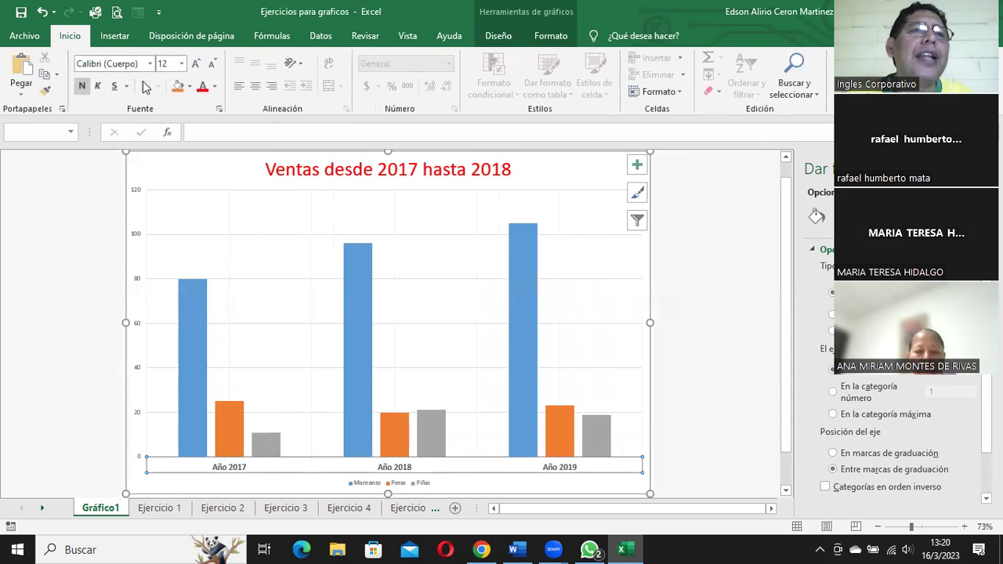
click(214, 88)
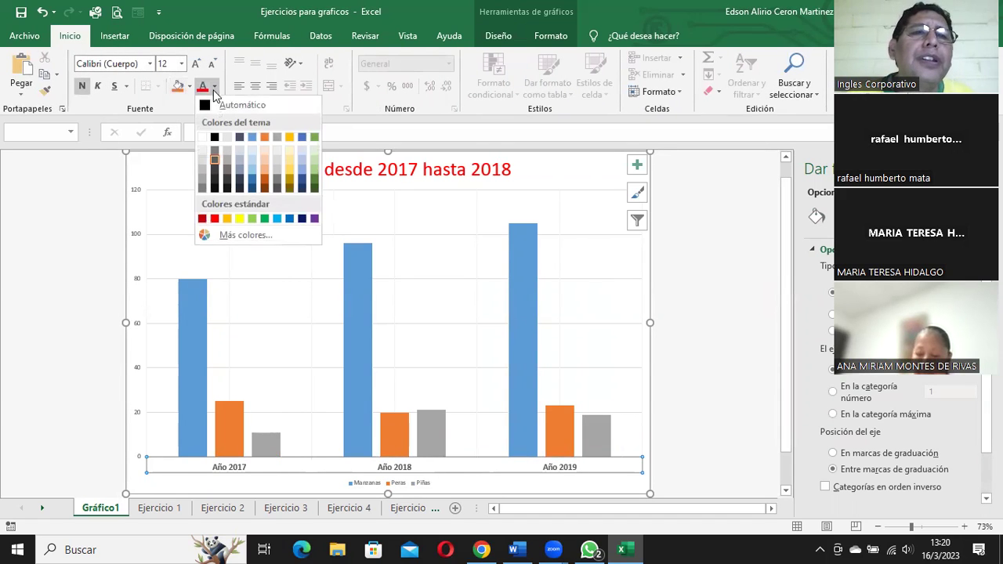
click(316, 218)
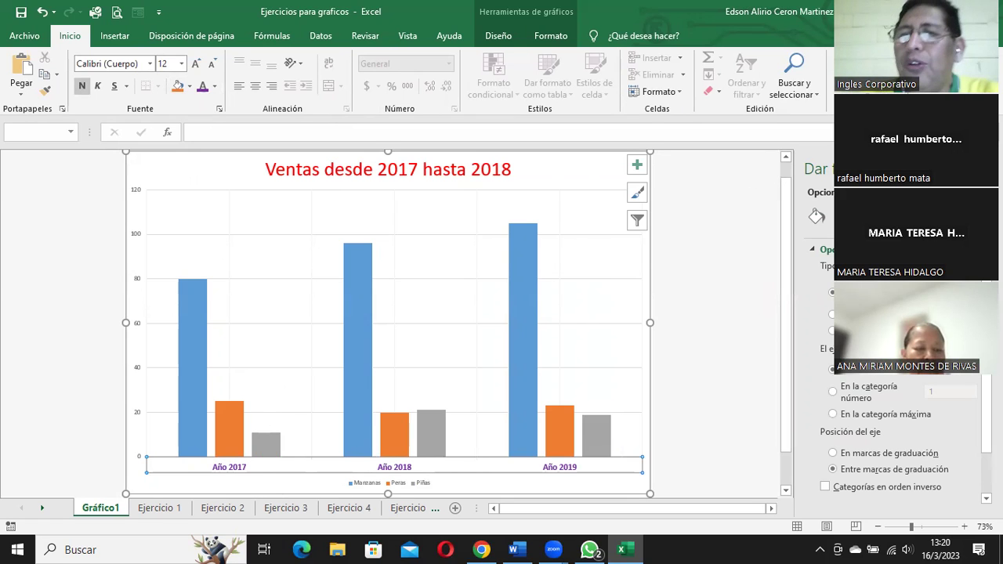
Step: Close the Dar formato al eje pane, select the whole chart and show the Diseño options
click(984, 167)
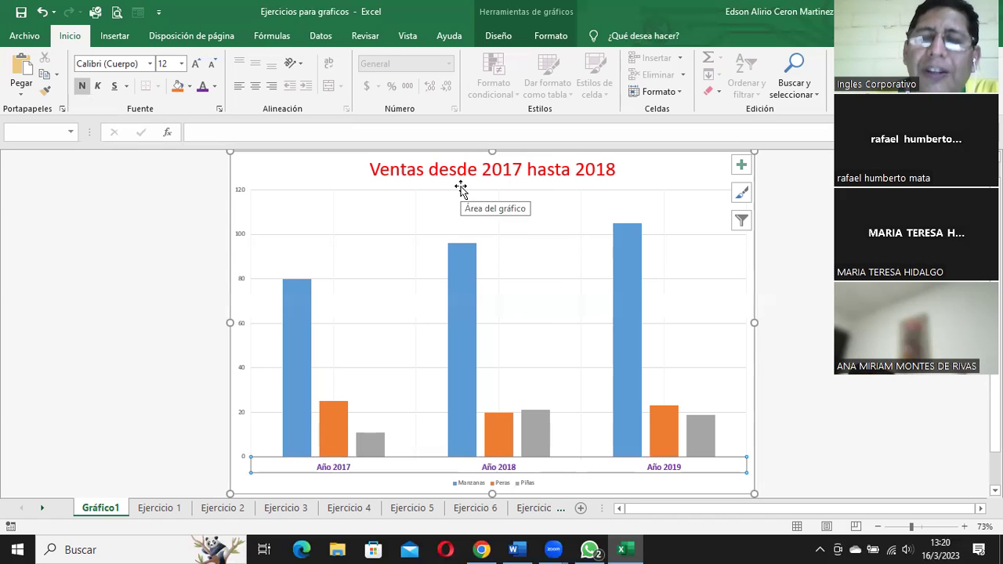
mouse_move(285, 286)
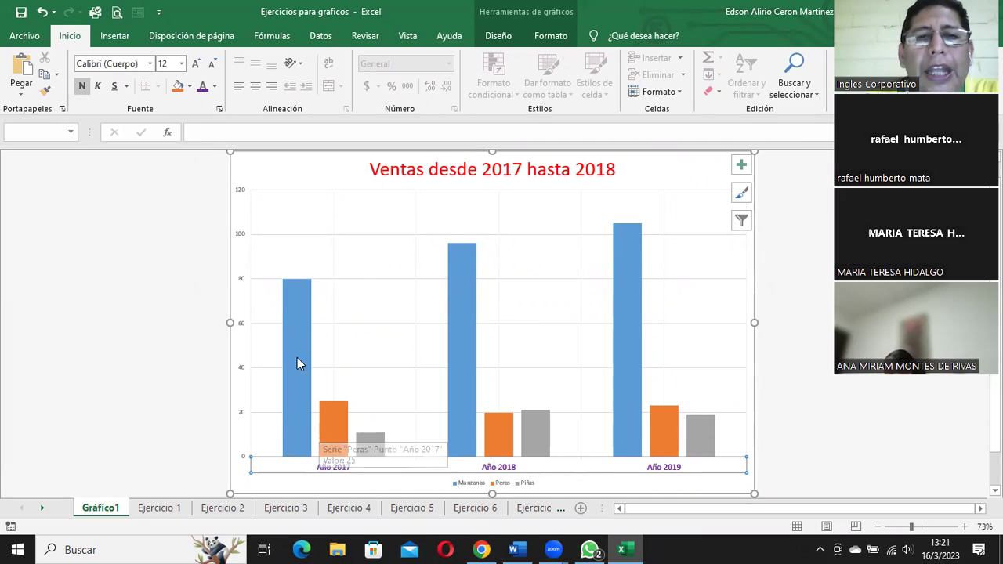
click(337, 177)
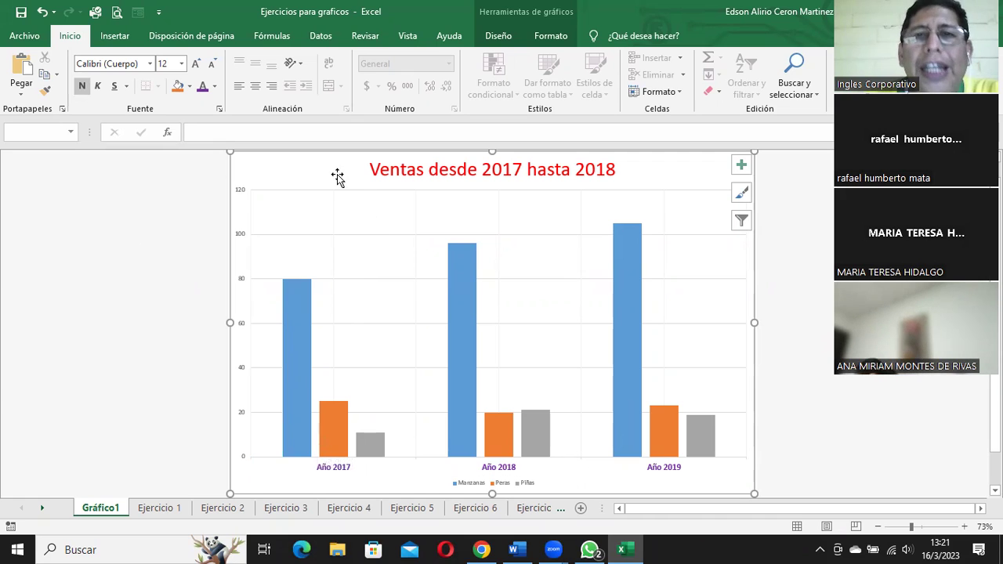
click(501, 35)
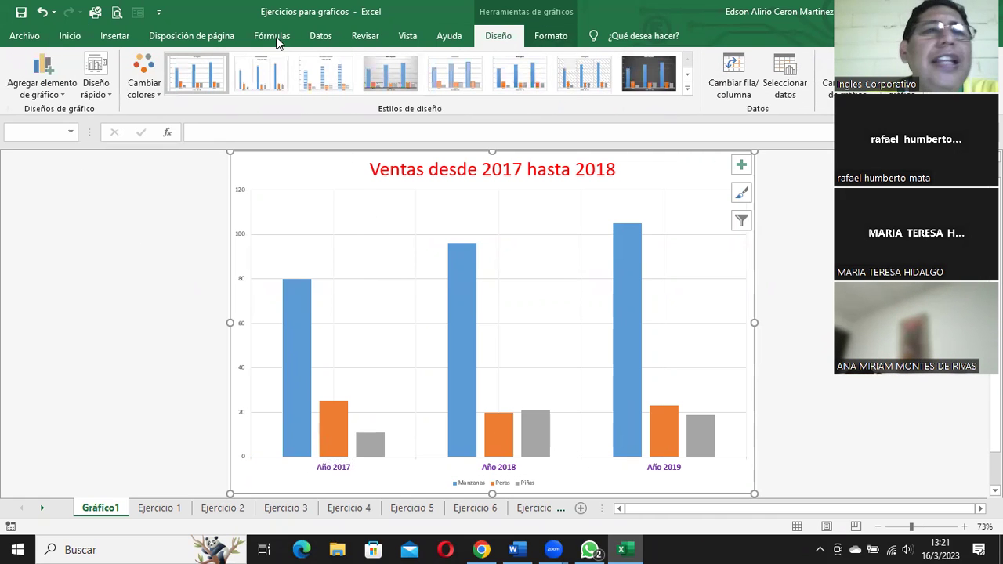
Step: Add Etiquetas de datos at the Extremo externo position, placing values above each column
click(43, 88)
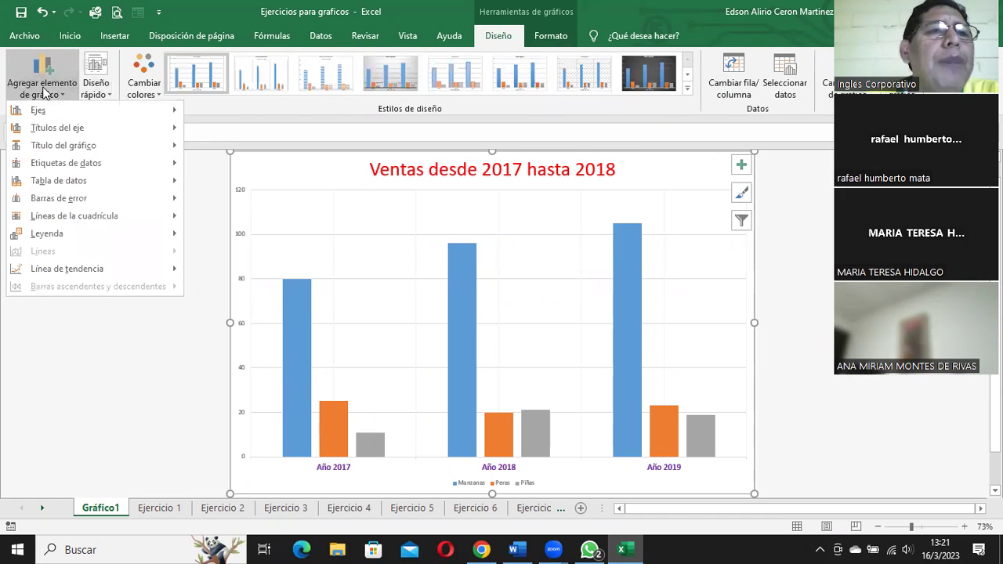
mouse_move(56, 147)
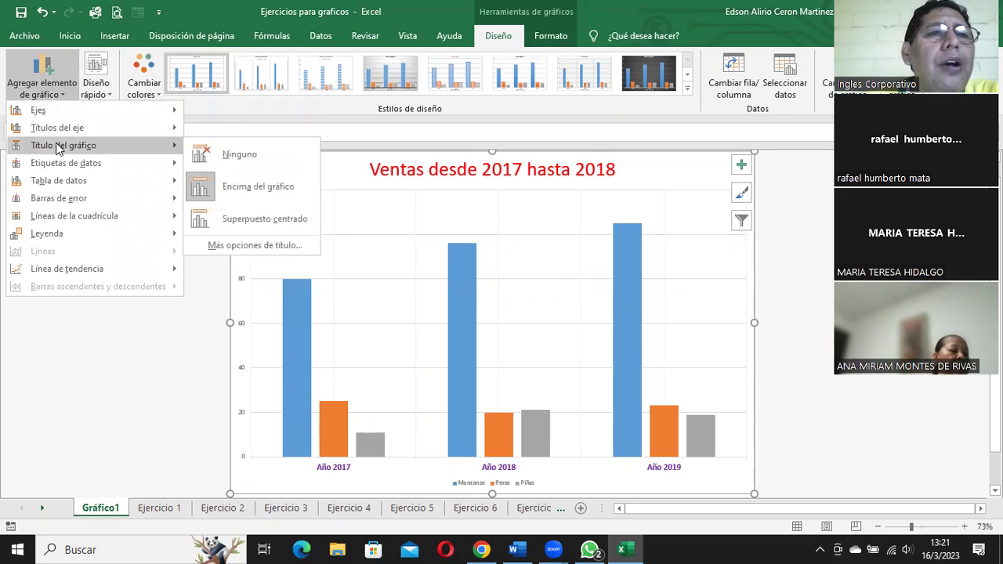
mouse_move(67, 184)
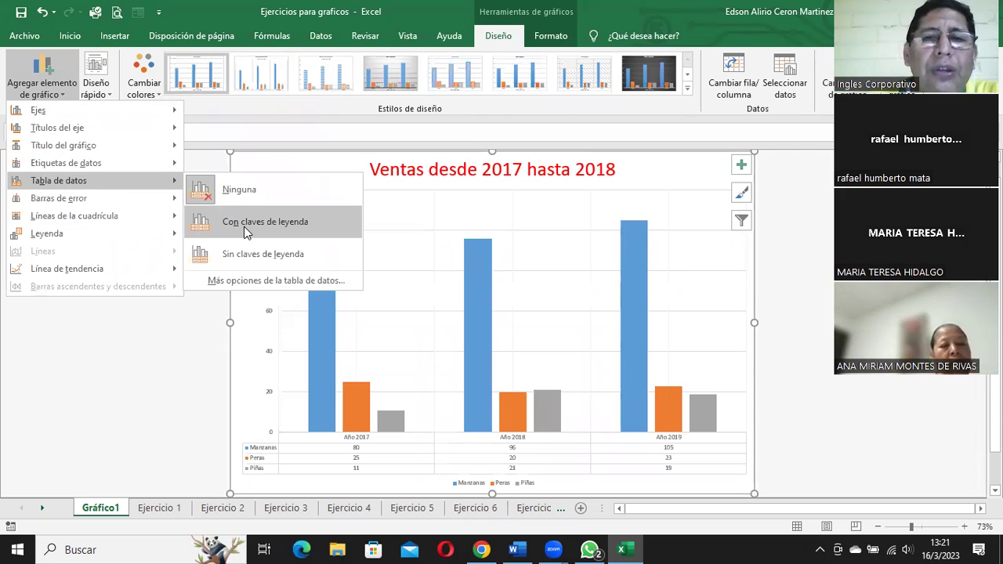
mouse_move(106, 198)
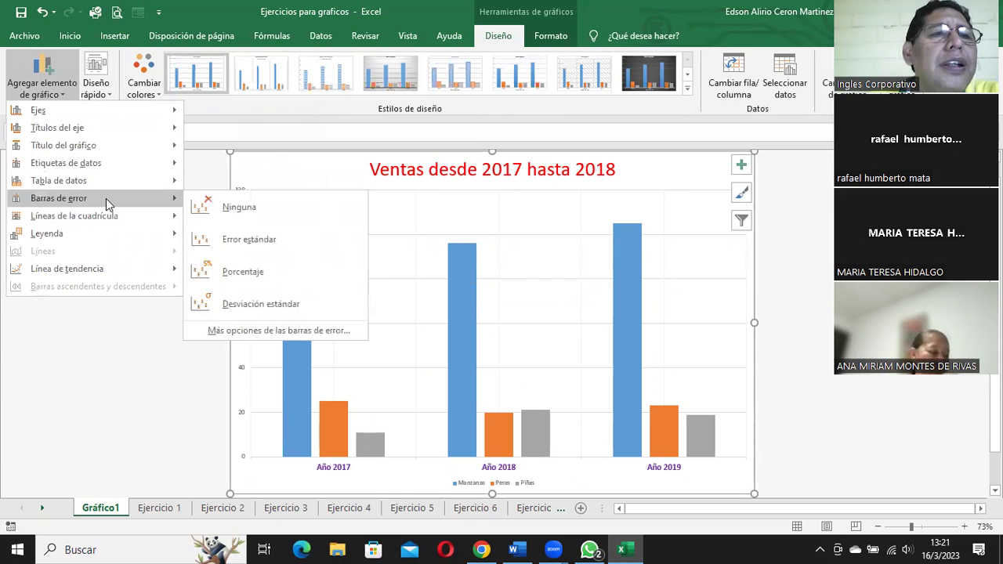
mouse_move(111, 222)
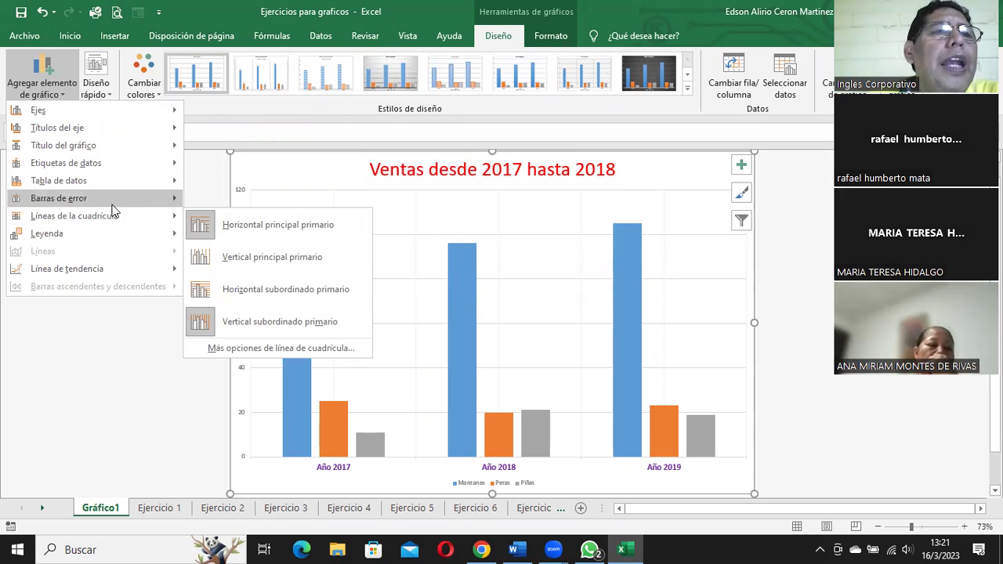
mouse_move(114, 164)
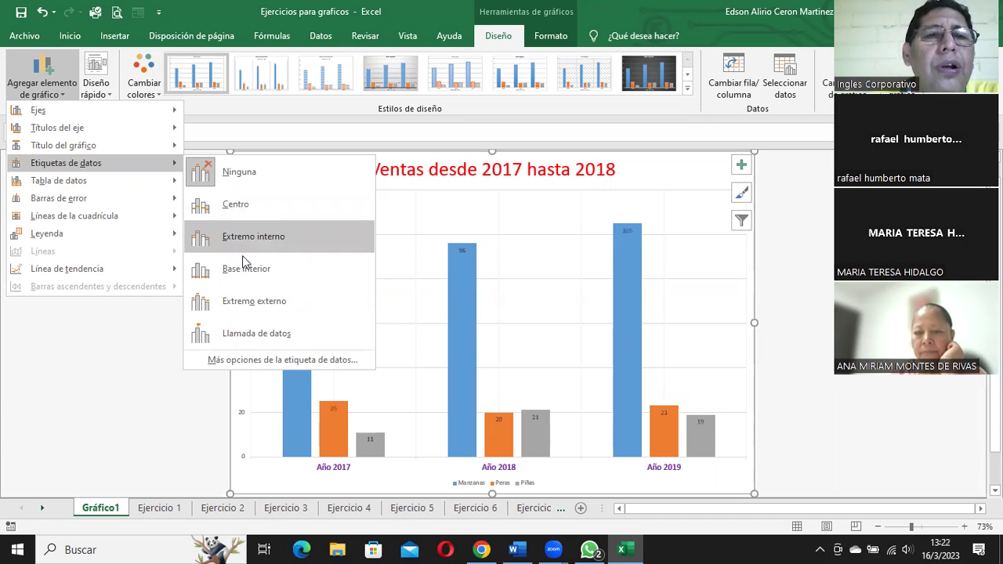
click(250, 300)
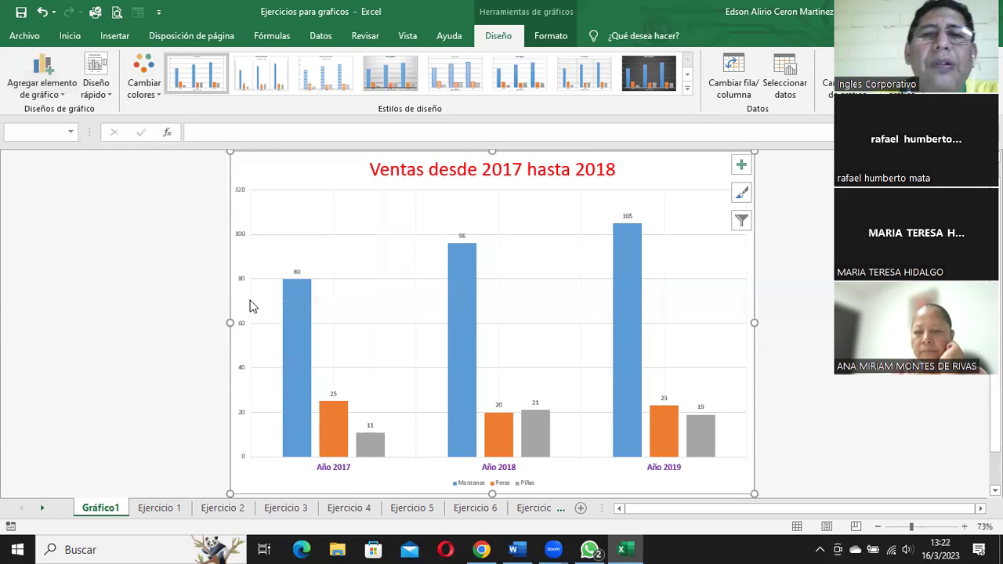
Step: Enlarge the Manzanas data labels to 12 point and make them bold
click(297, 272)
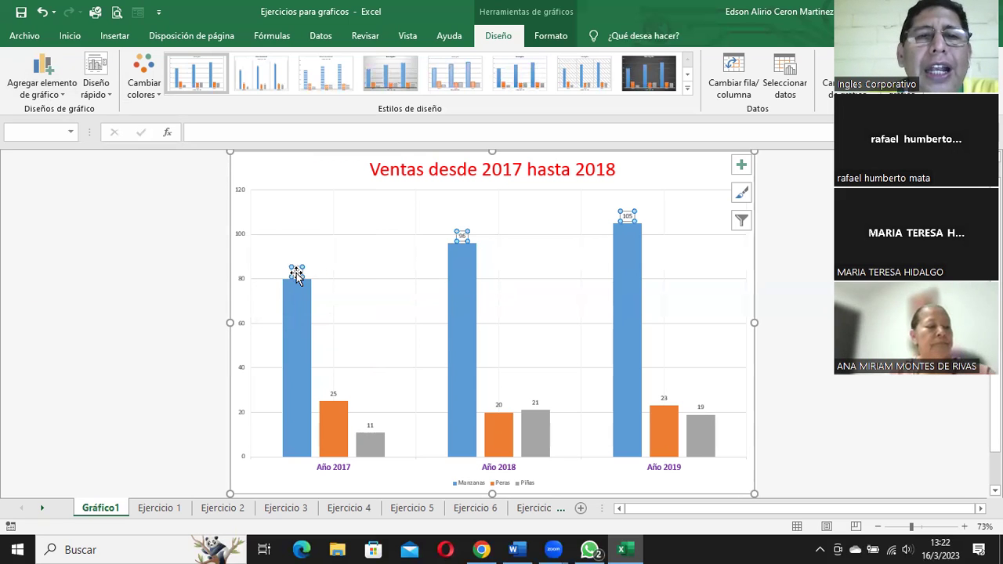
click(62, 38)
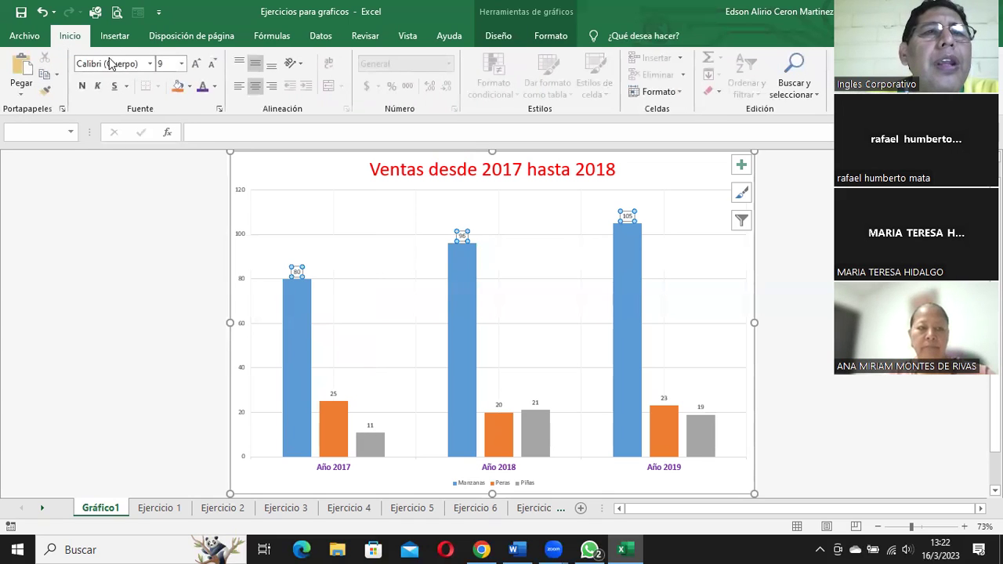
click(196, 63)
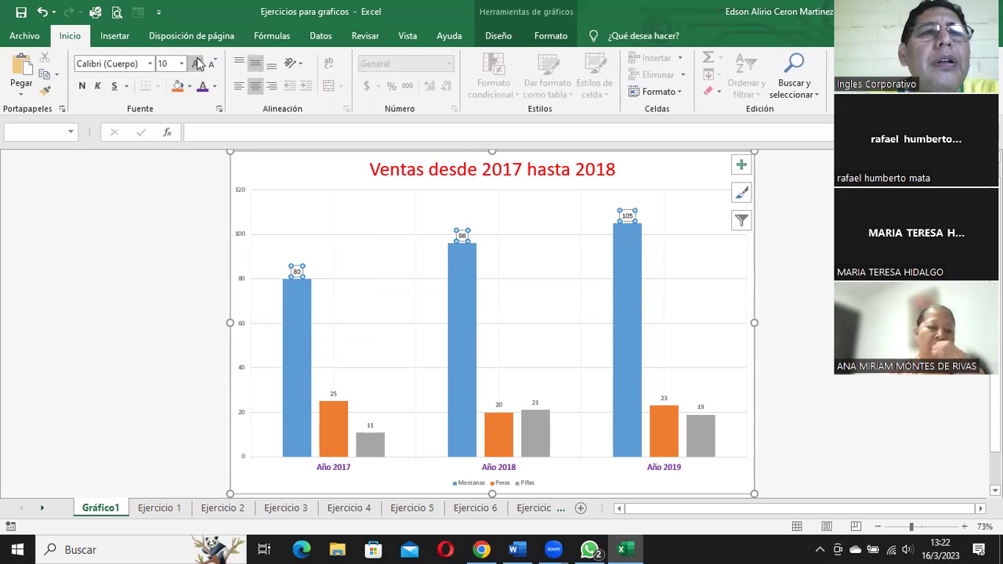
click(197, 64)
click(196, 64)
click(197, 63)
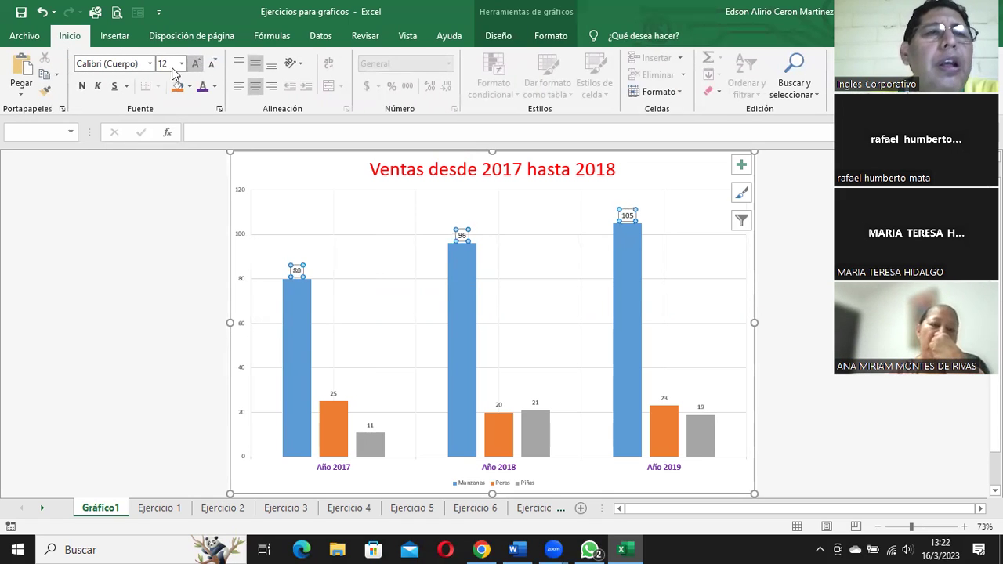
click(82, 87)
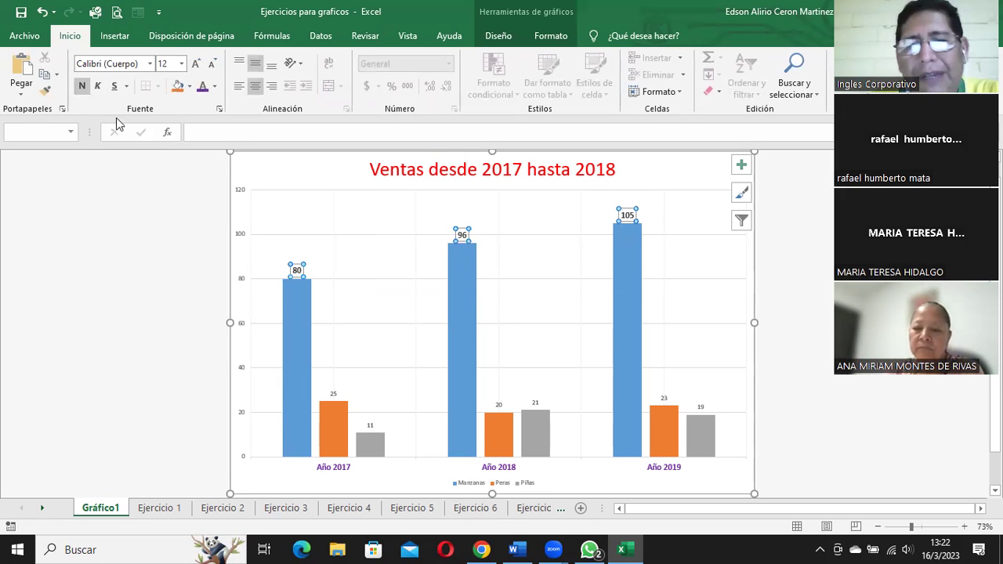
Step: Enlarge the Peras data labels to 14 point and make them bold
click(333, 394)
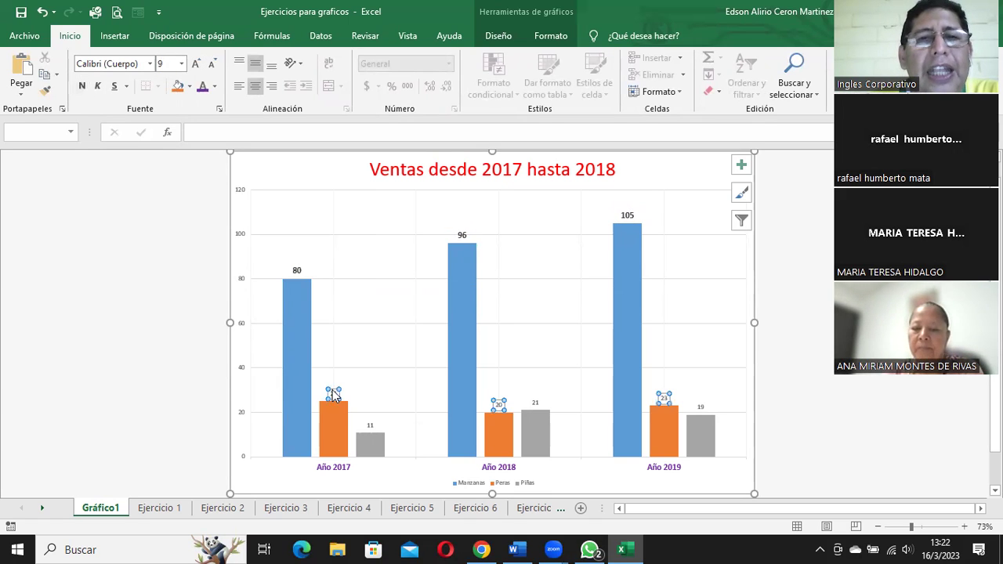
click(196, 64)
click(197, 63)
click(197, 63)
click(197, 63)
click(196, 63)
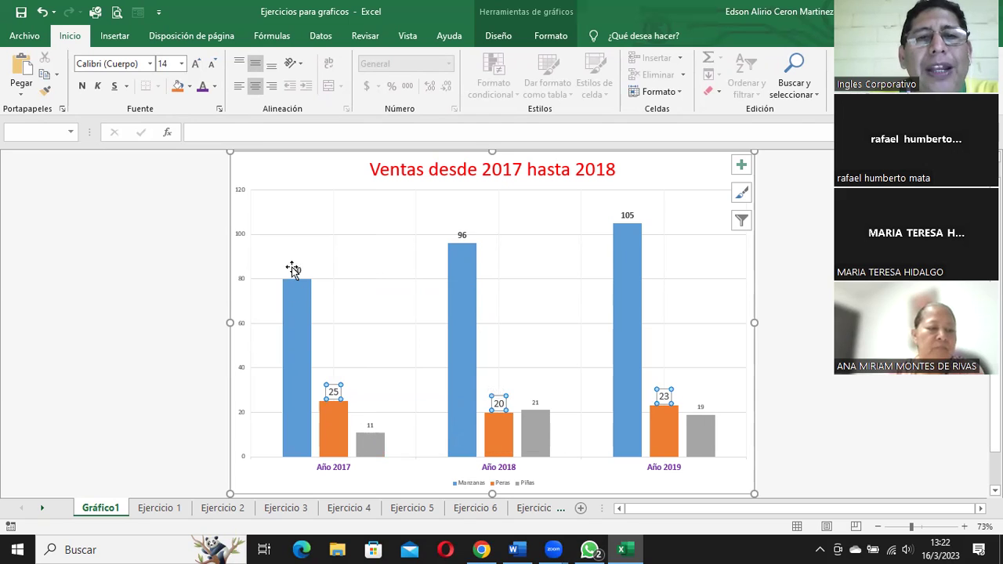
click(293, 268)
click(333, 392)
key(ctrl+n)
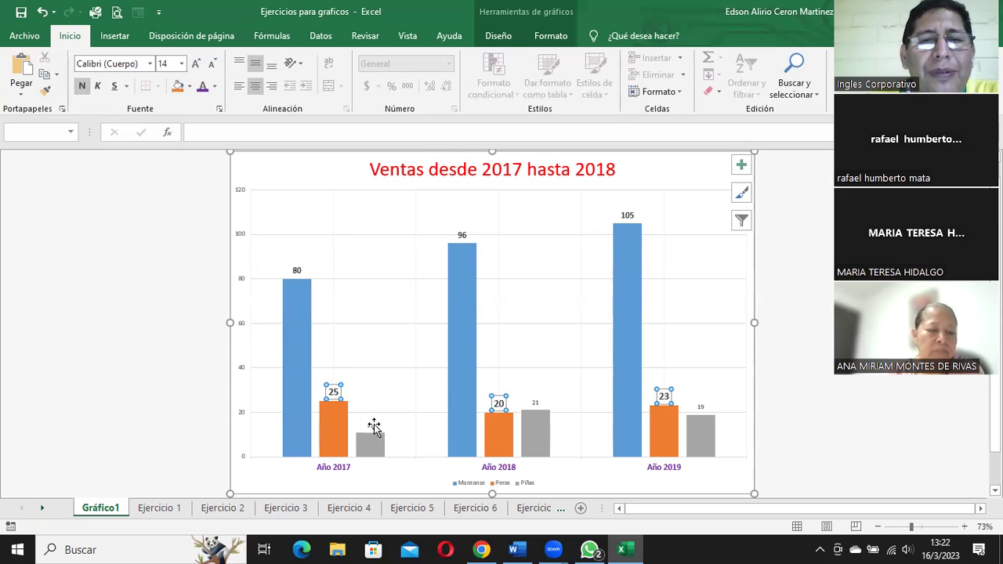
Step: Enlarge the Piñas data labels to 28 point, make them bold, then deselect the labels
click(372, 426)
click(197, 64)
click(197, 63)
click(196, 64)
click(197, 64)
click(197, 63)
click(197, 64)
click(197, 63)
click(197, 64)
click(196, 63)
click(197, 63)
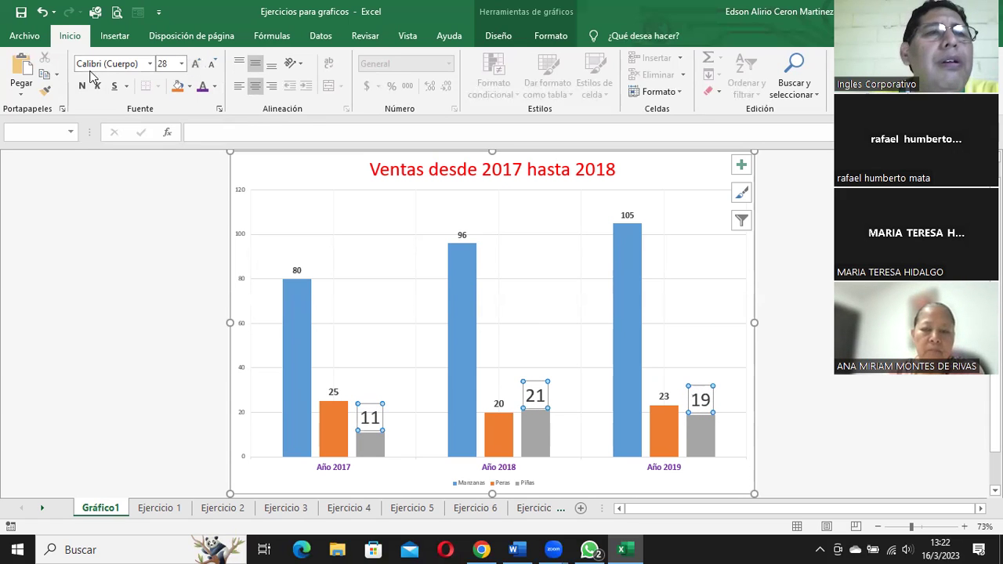
click(82, 86)
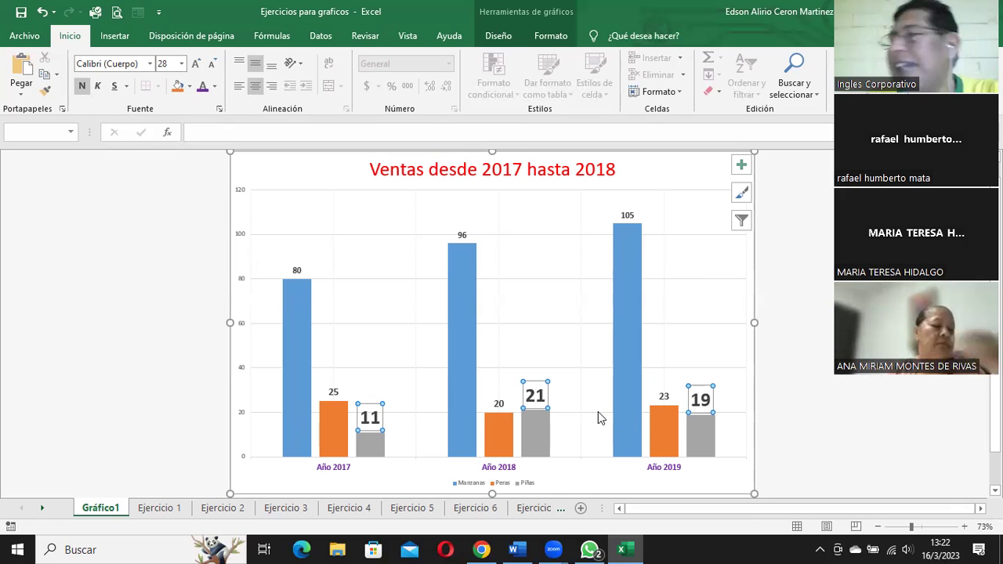
click(630, 217)
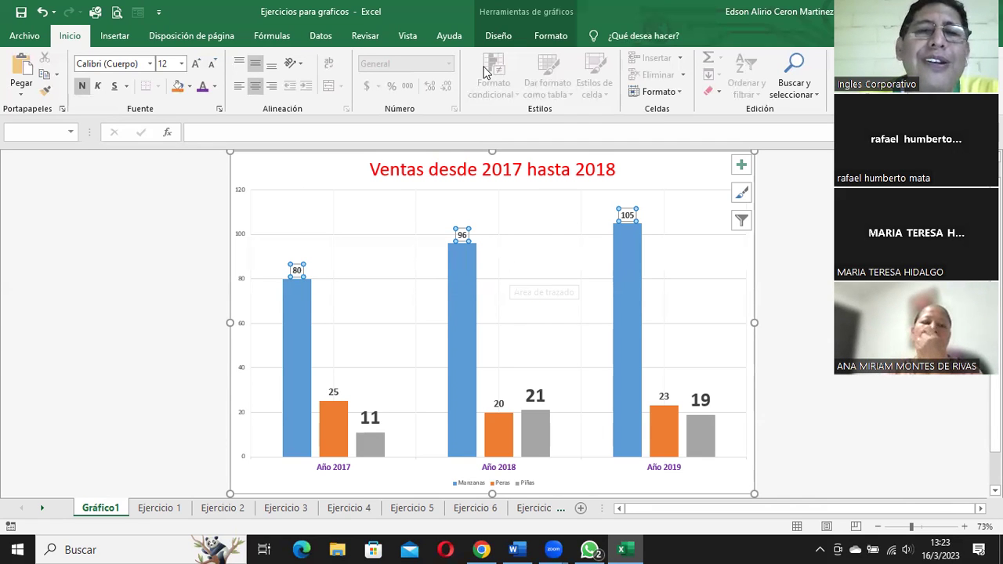
key(Escape)
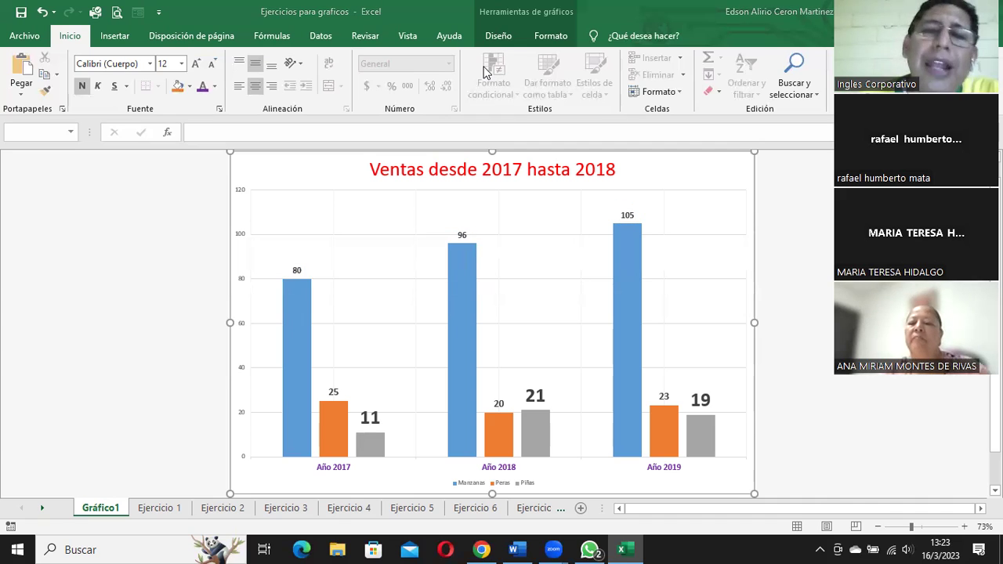
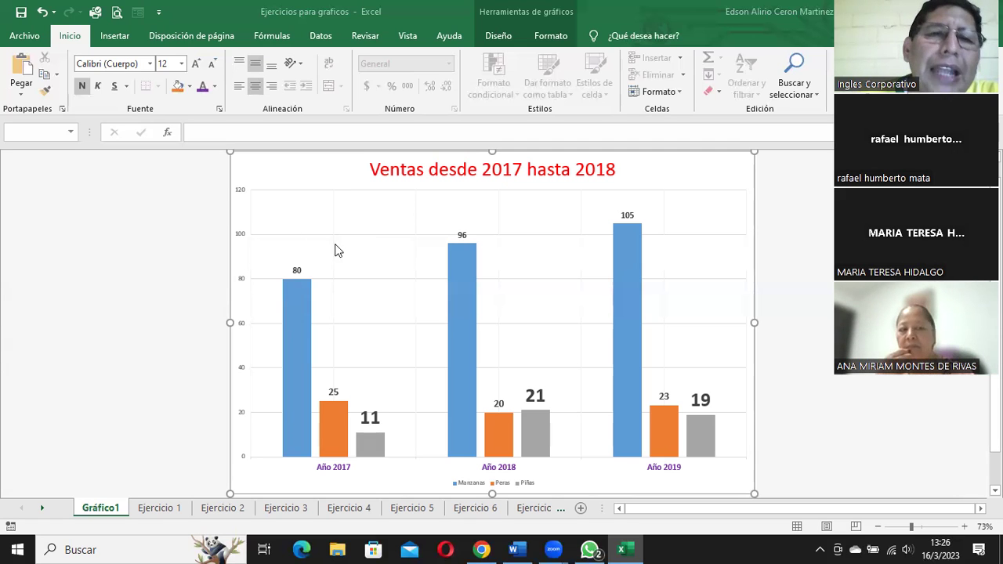
Step: Switch to the Ejercicio 1 sheet and select the year sales data in B1:D4
click(159, 508)
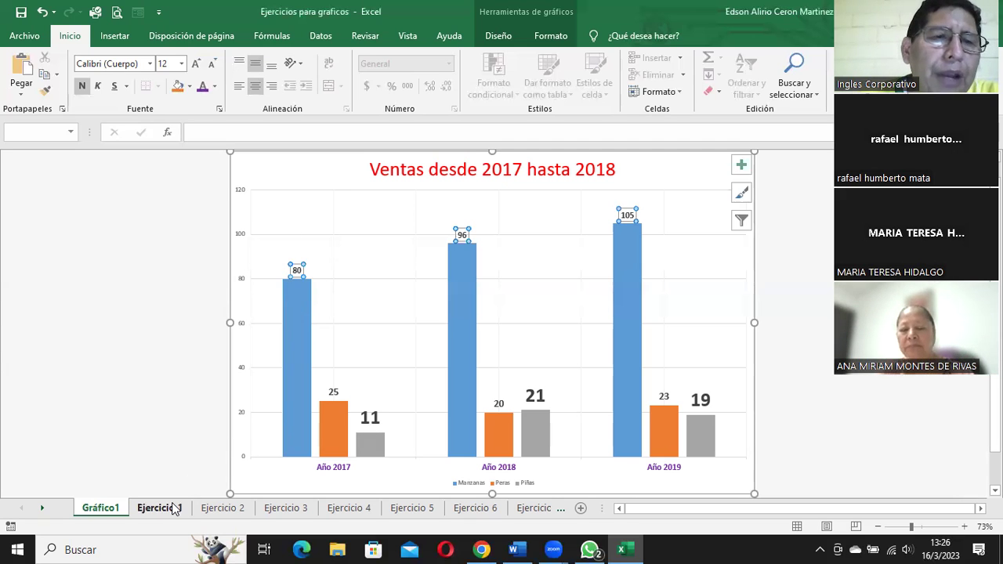
scroll(278, 322, up, 1)
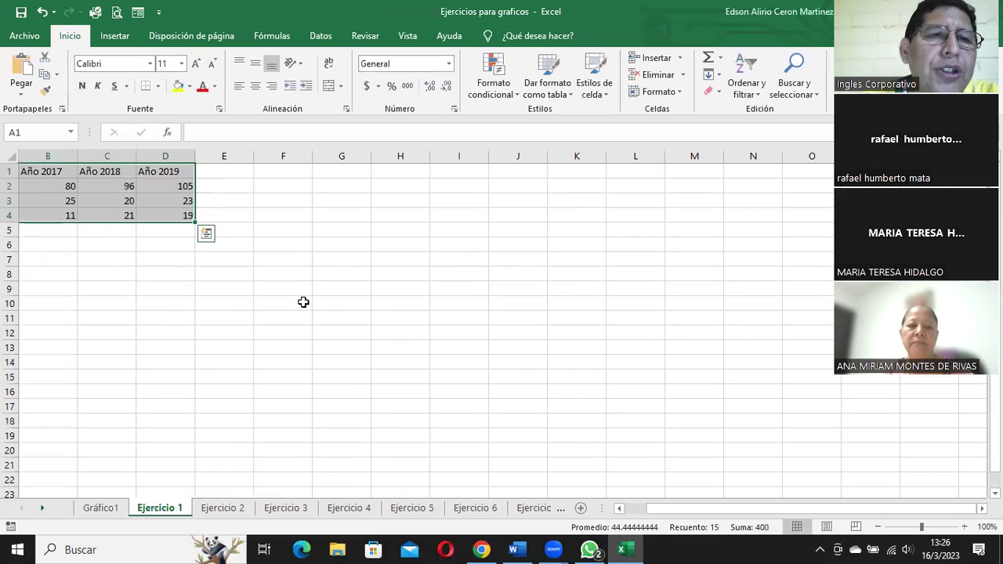
click(110, 318)
drag(67, 170, 186, 216)
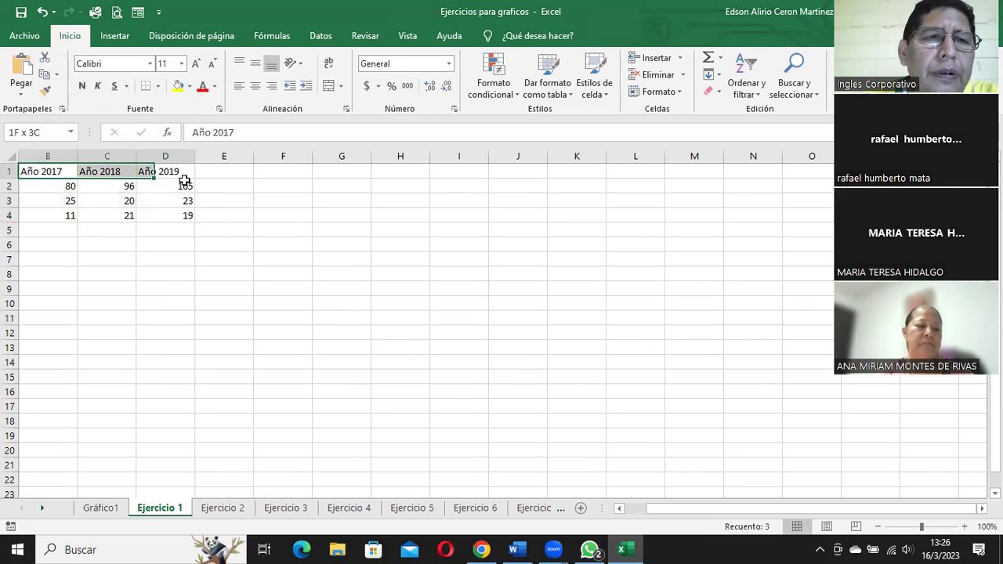
click(117, 36)
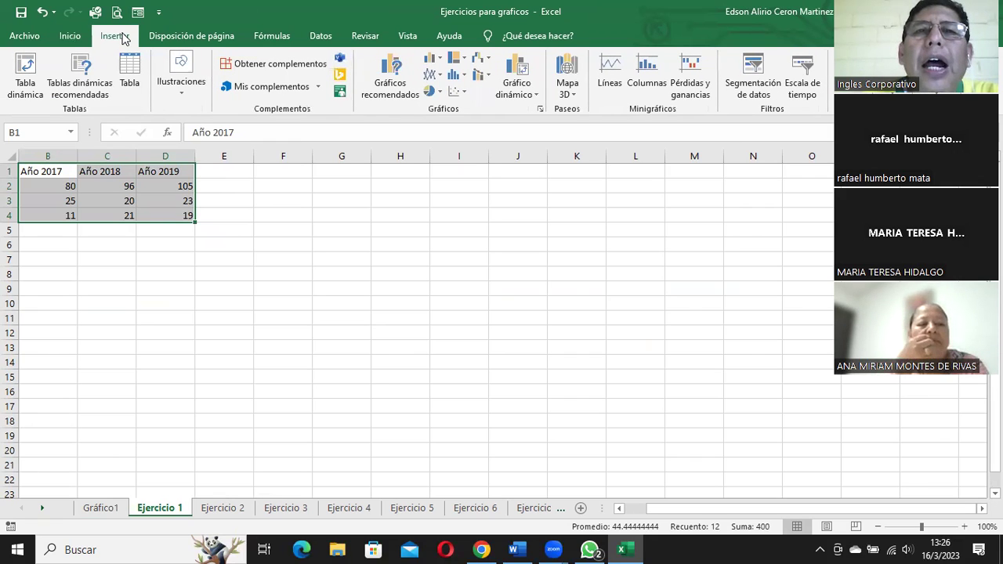
Step: Insert a Columnas agrupadas chart of the Año 2017–2019 data from the full chart list
click(389, 94)
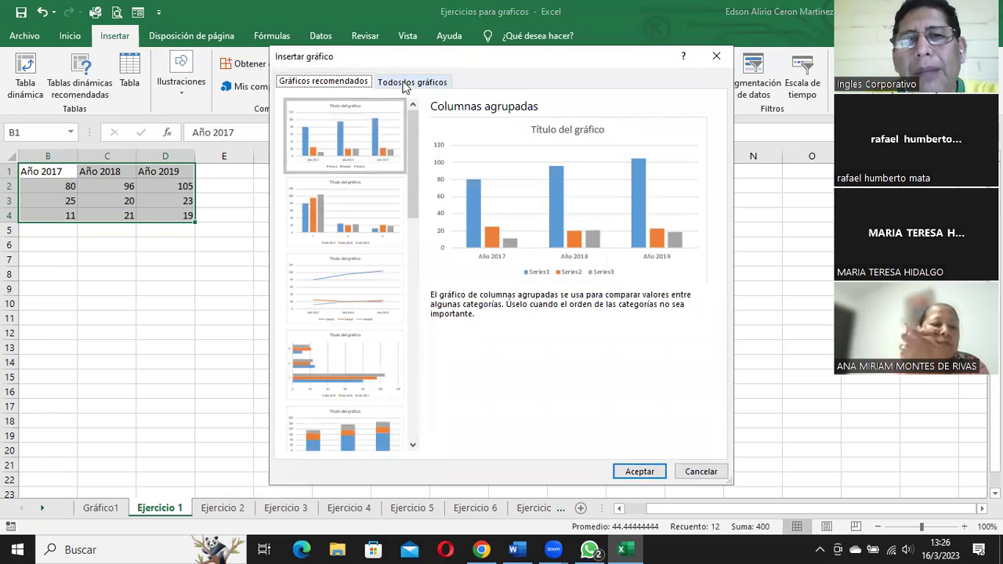
click(412, 81)
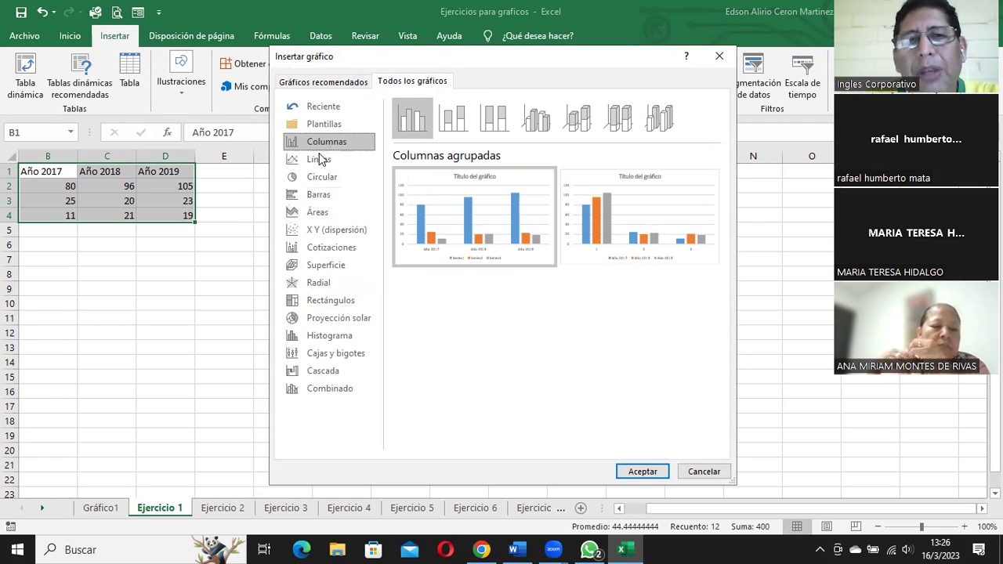
mouse_move(480, 275)
click(640, 472)
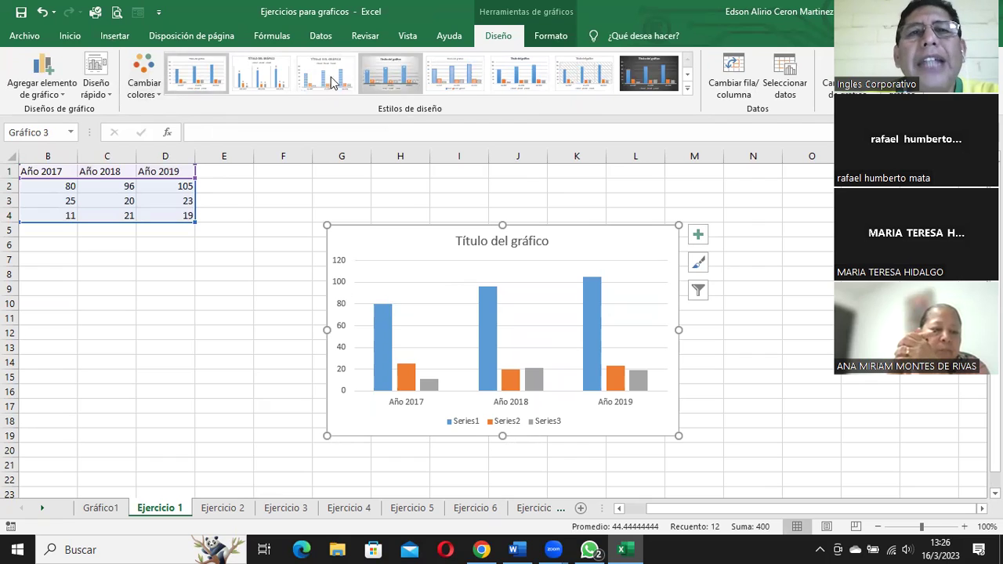
Step: Apply chart Estilo 4, the gray gradient style with value labels on each column
click(406, 87)
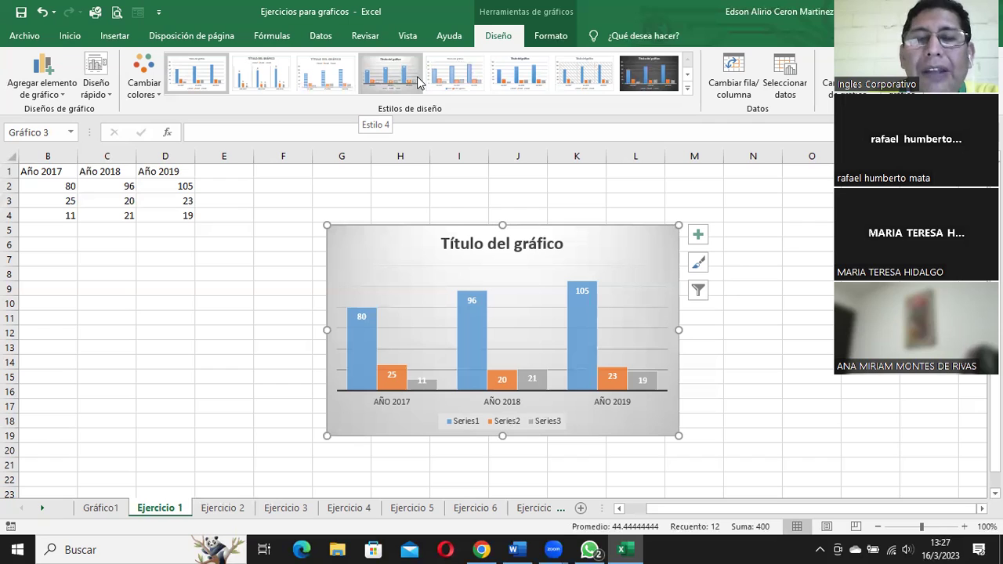
click(418, 81)
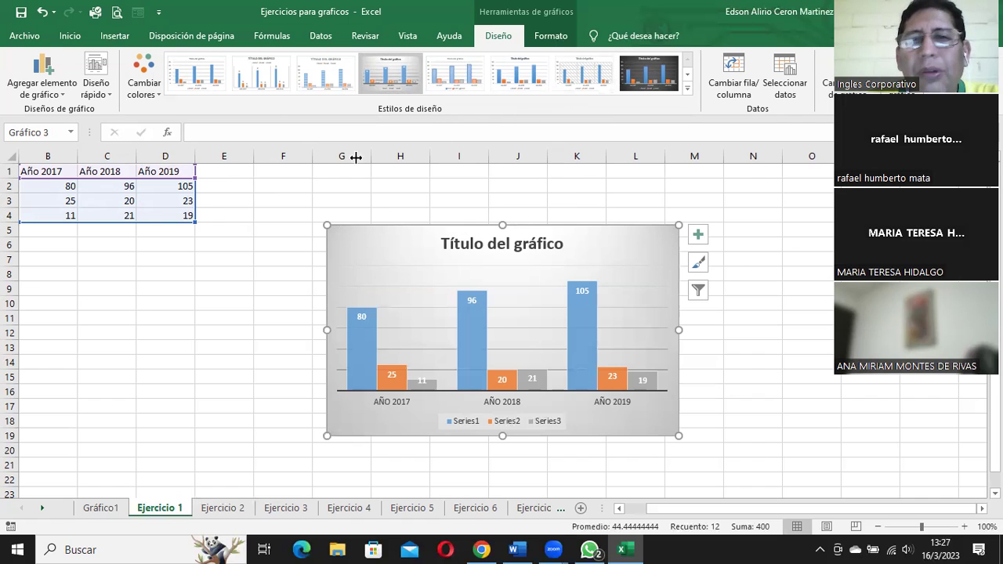
click(35, 86)
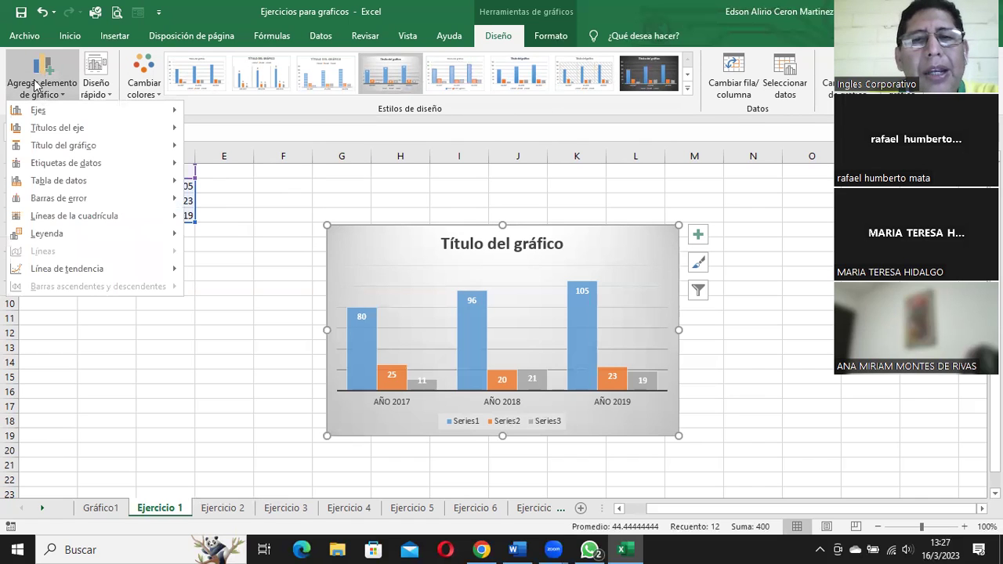
Step: Review the Ejes, Títulos del eje and Título del gráfico options, then dismiss the menu unchanged
mouse_move(47, 112)
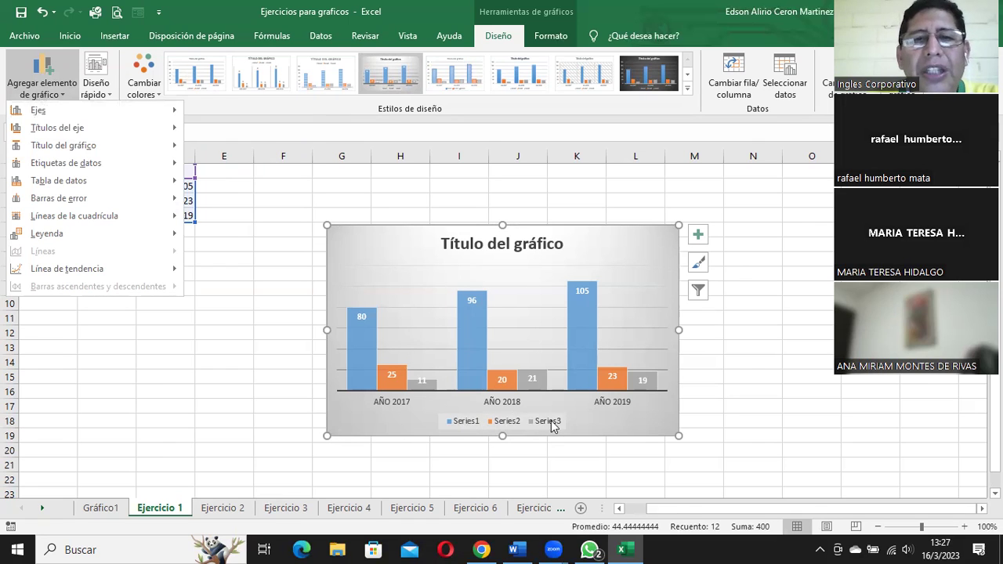
mouse_move(97, 127)
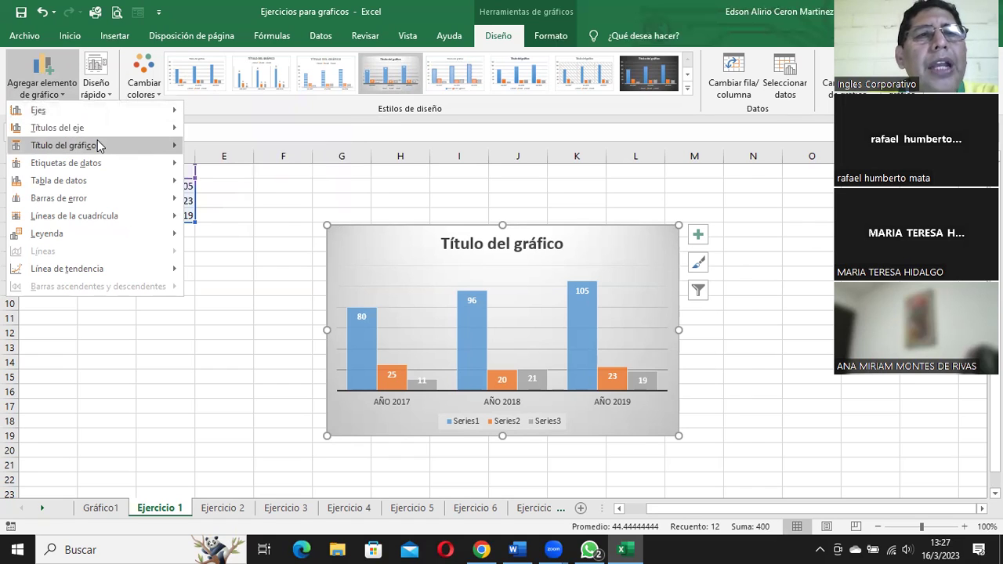
mouse_move(108, 154)
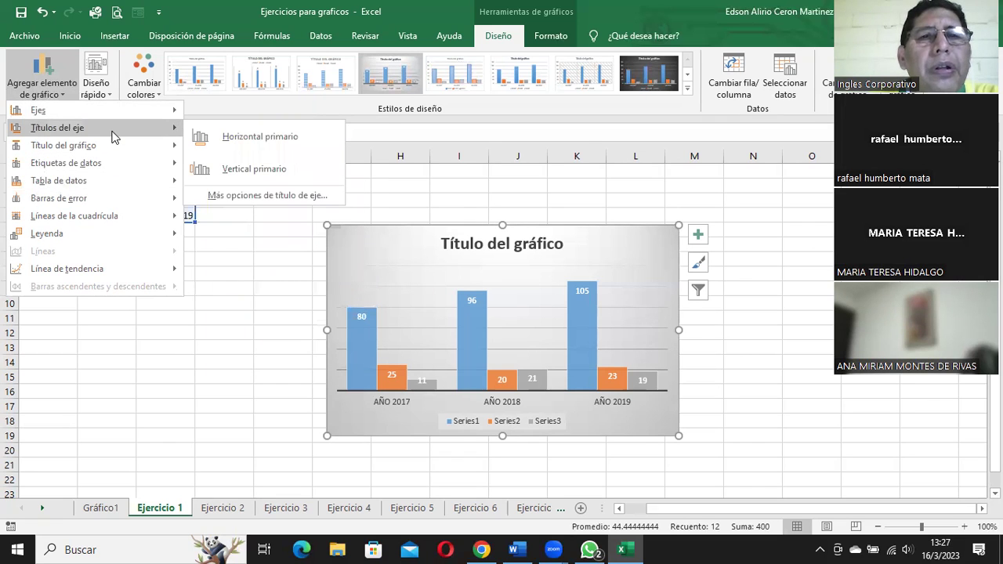
key(Escape)
key(Escape)
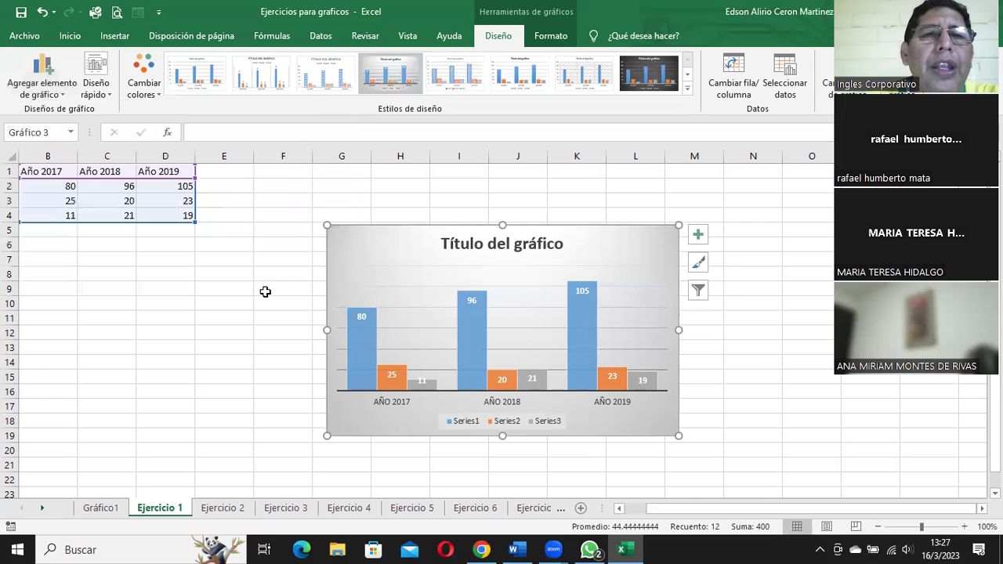
Step: Delete the gray column chart from the Ejercicio 1 sheet
key(Delete)
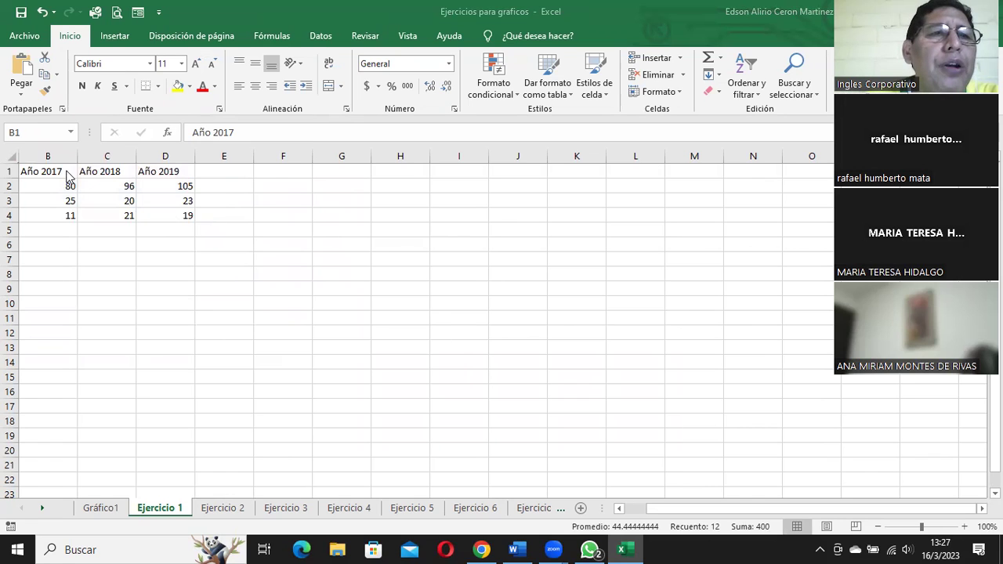
click(120, 38)
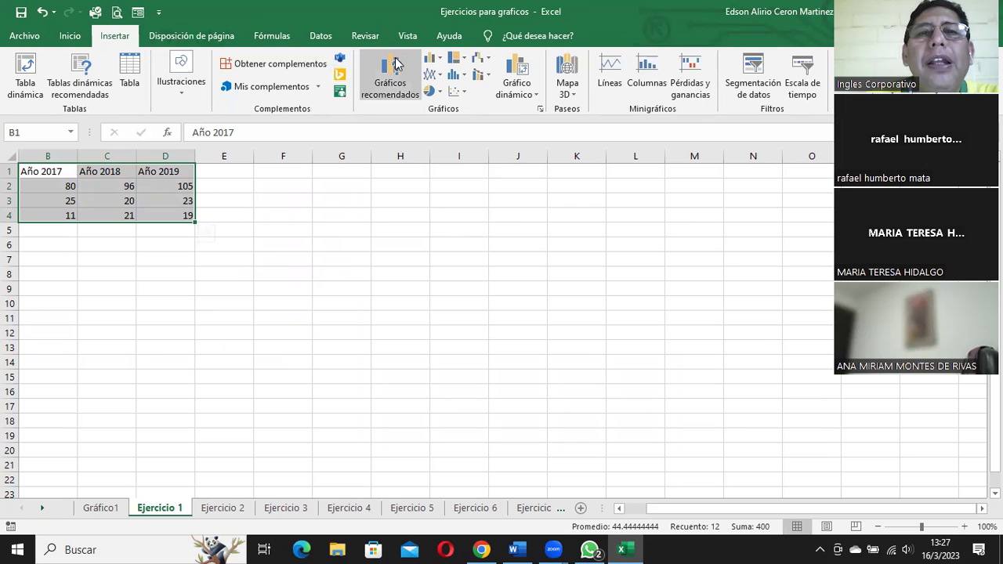
click(391, 79)
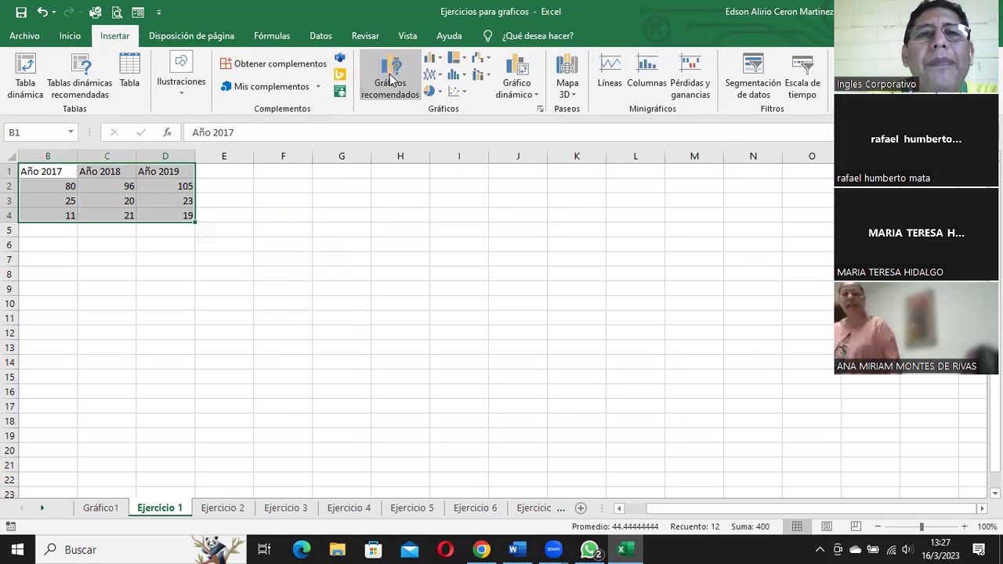
Step: Insert a basic Circular pie chart of Año 2017–2019 after previewing the other pie variants
click(420, 83)
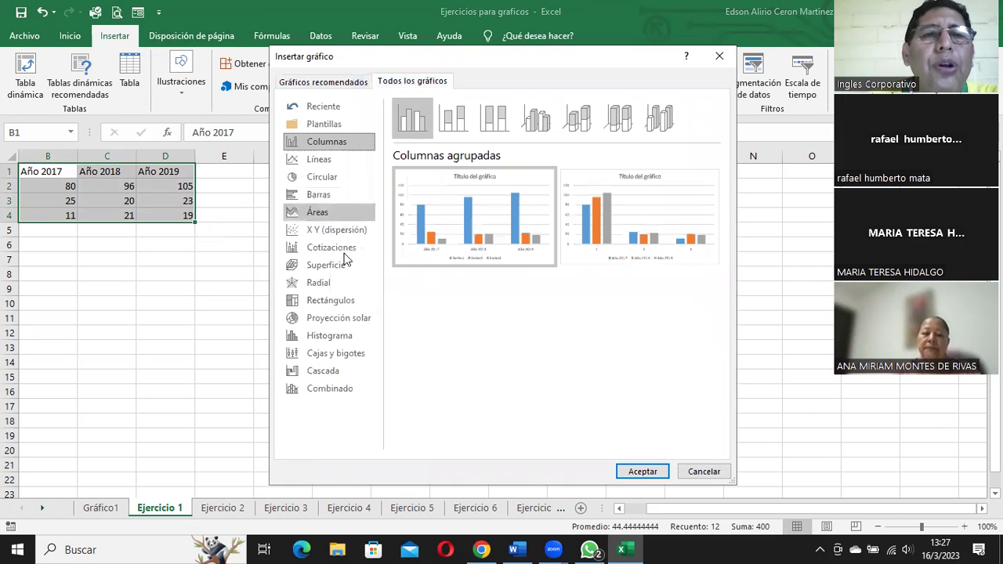
click(328, 177)
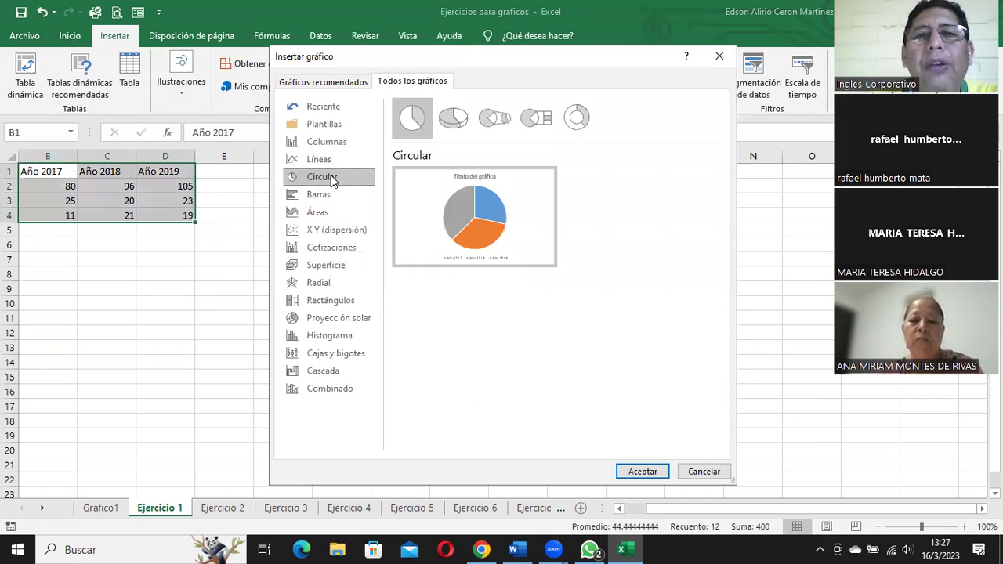
mouse_move(459, 222)
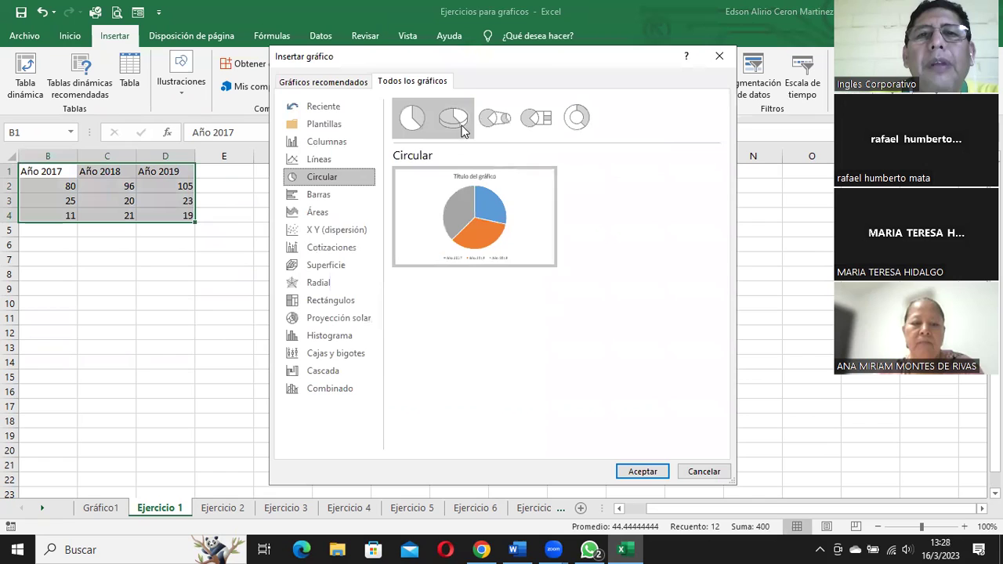
click(462, 127)
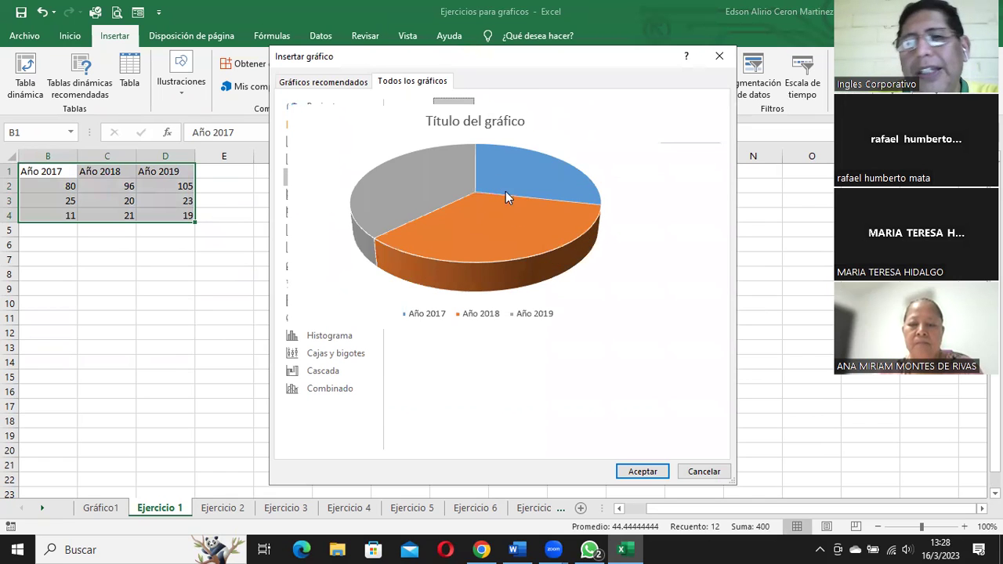
click(492, 121)
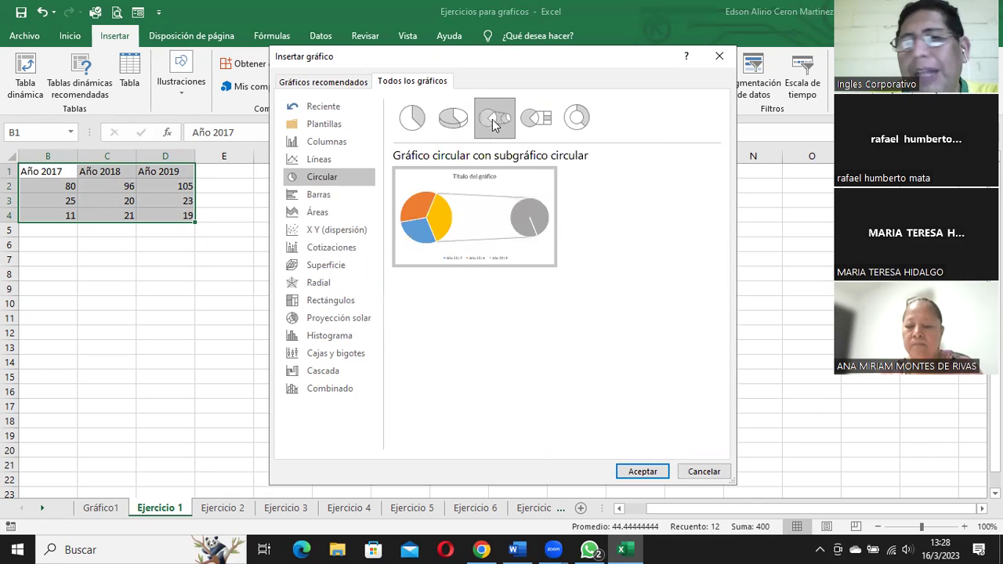
click(536, 120)
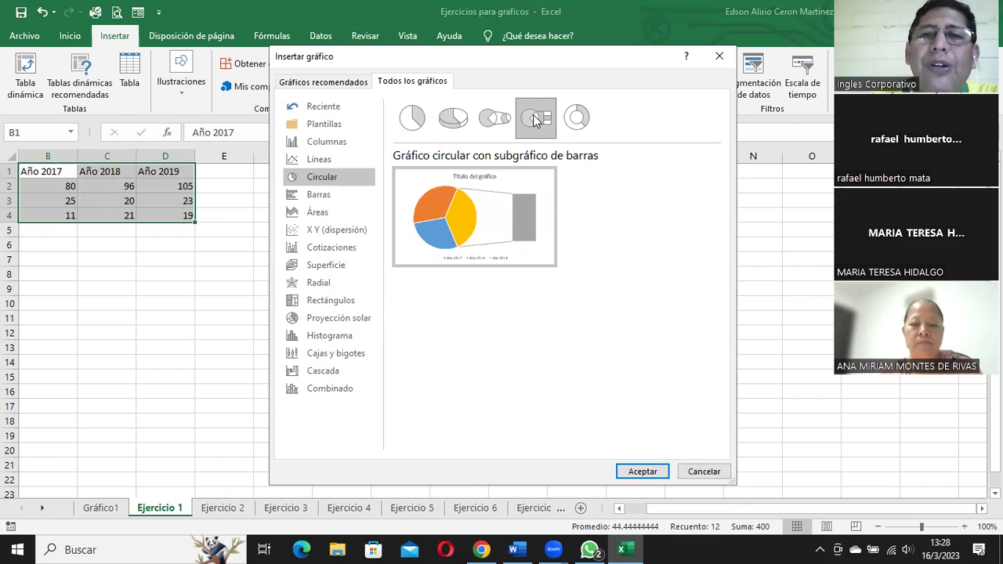
click(574, 119)
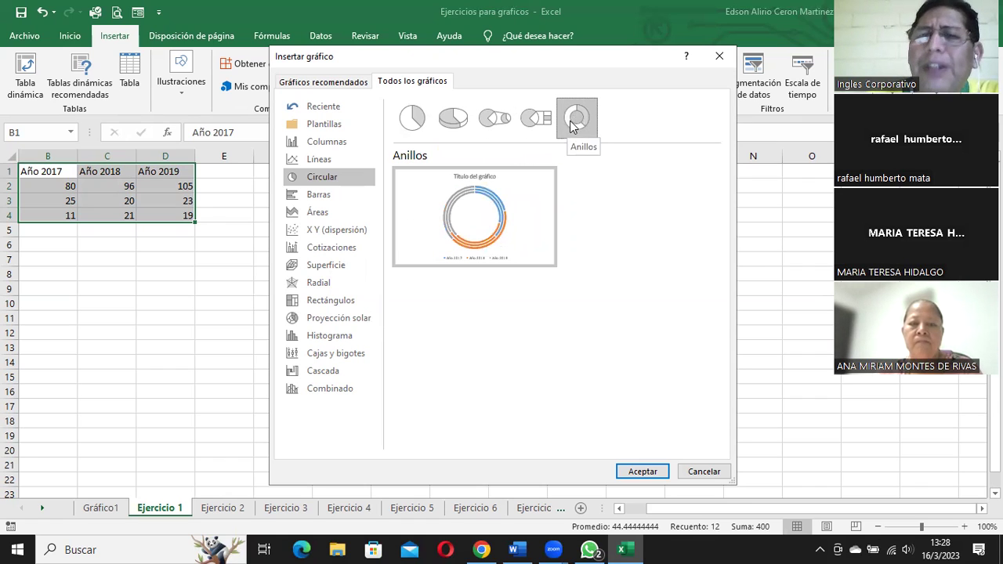
click(412, 119)
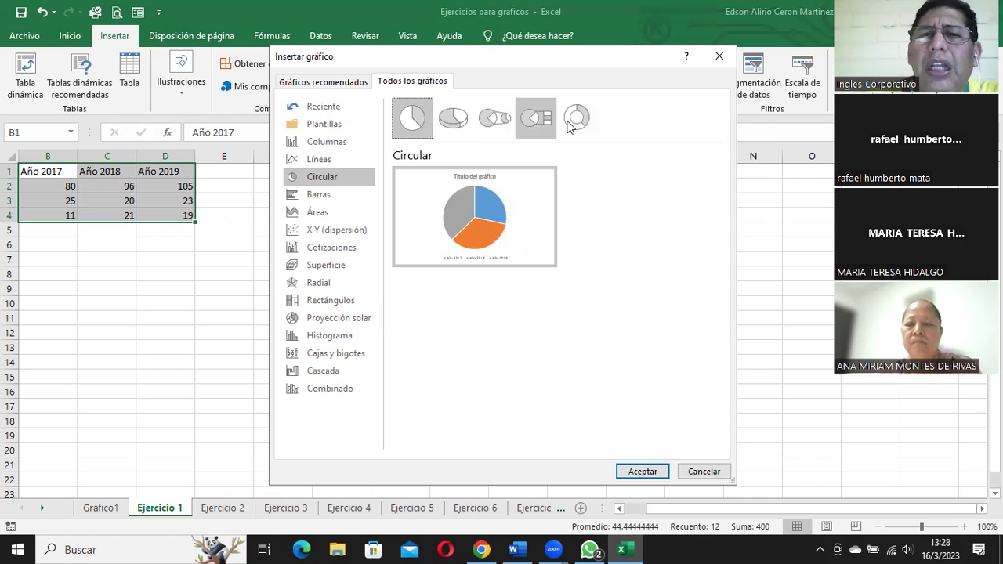
click(576, 119)
click(424, 119)
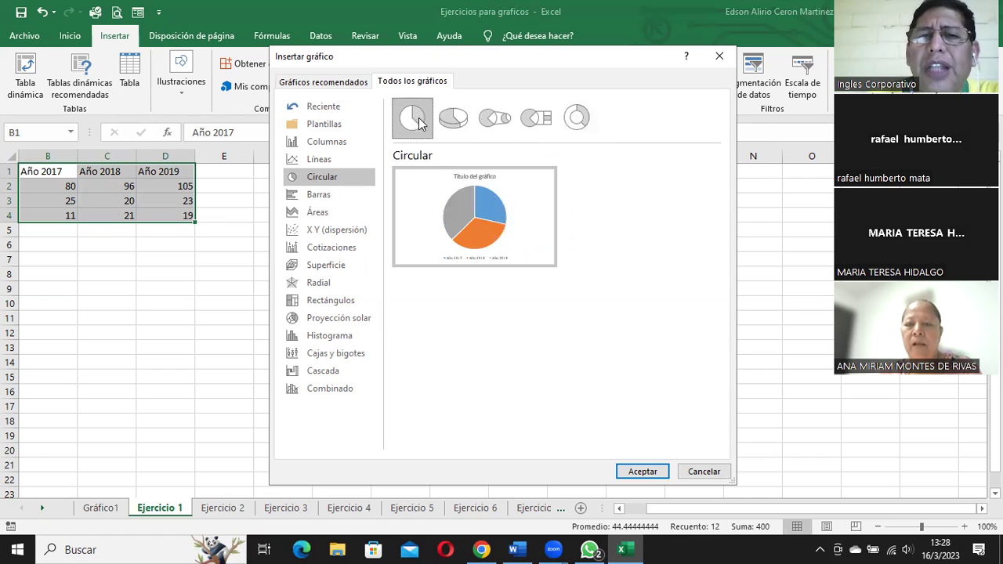
click(644, 472)
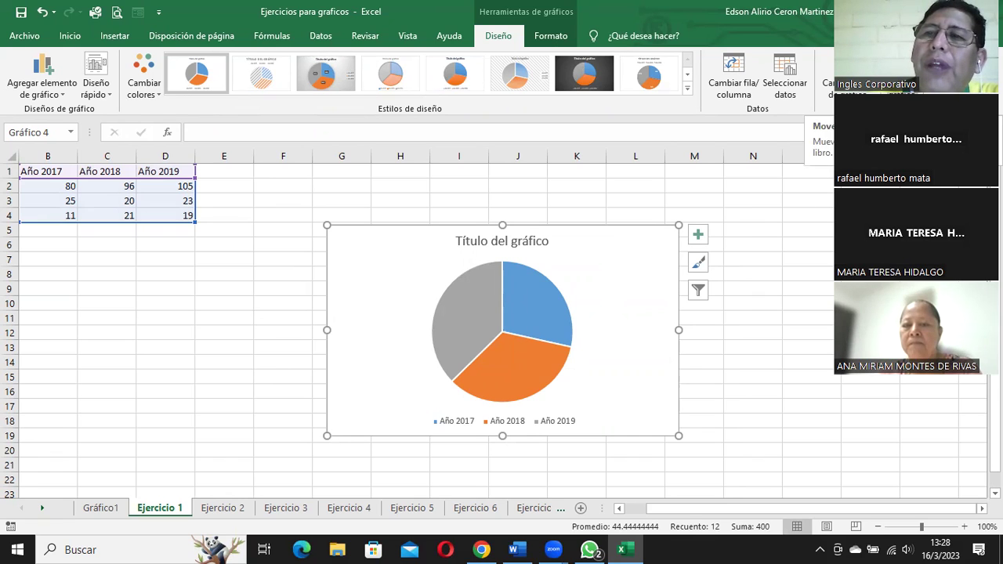
Step: Move the pie chart onto a new chart sheet named Gráfico2
click(858, 79)
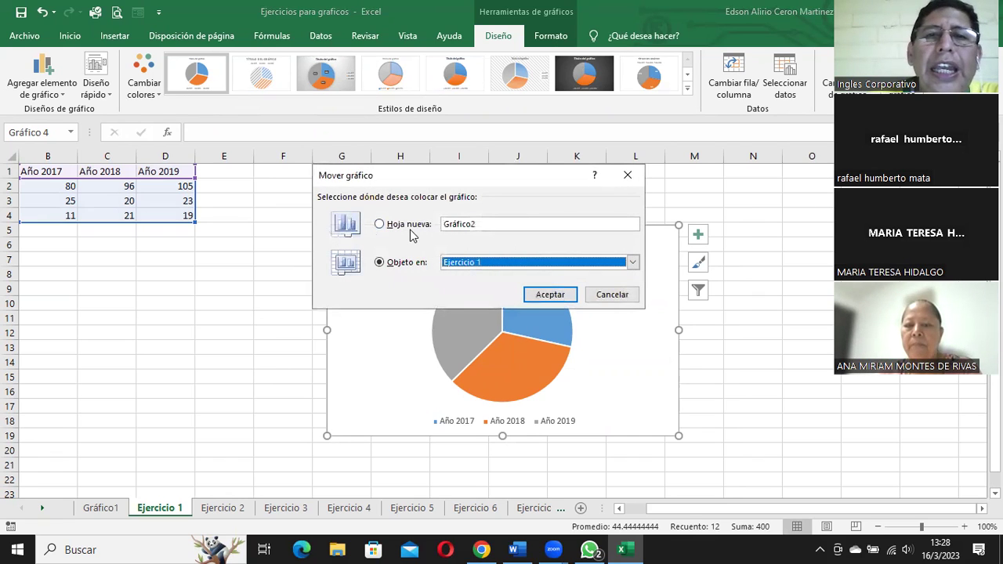
click(401, 233)
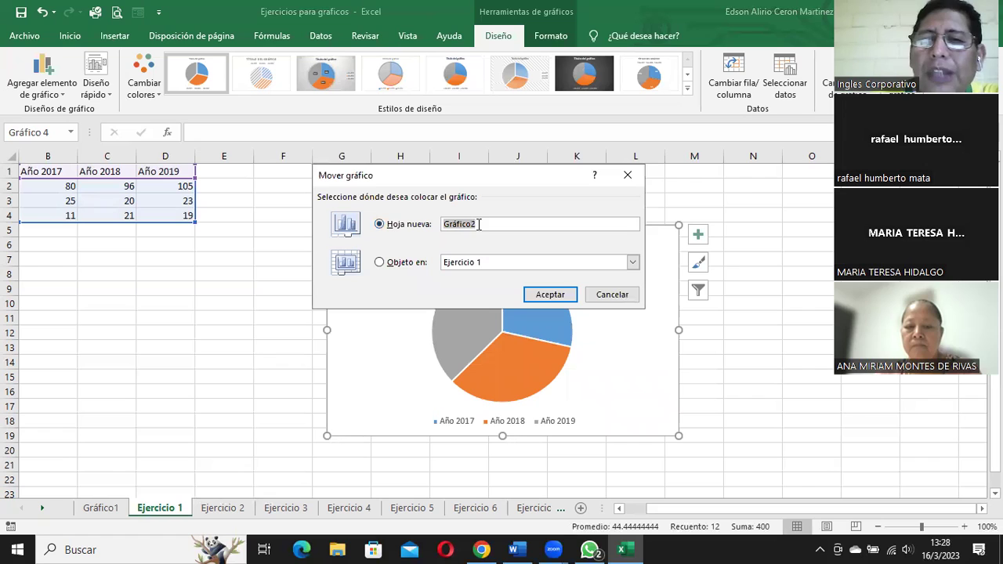
click(471, 222)
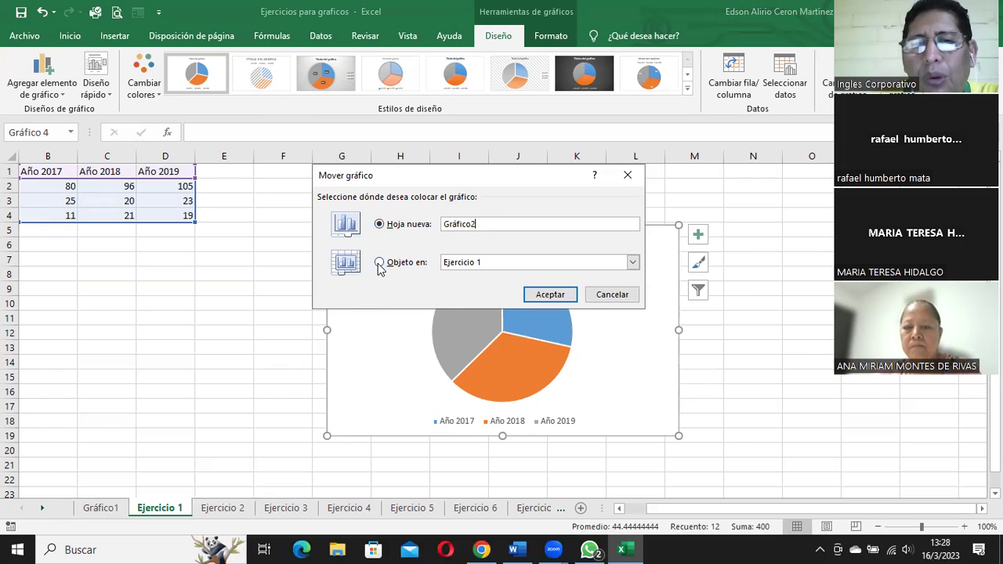
click(402, 263)
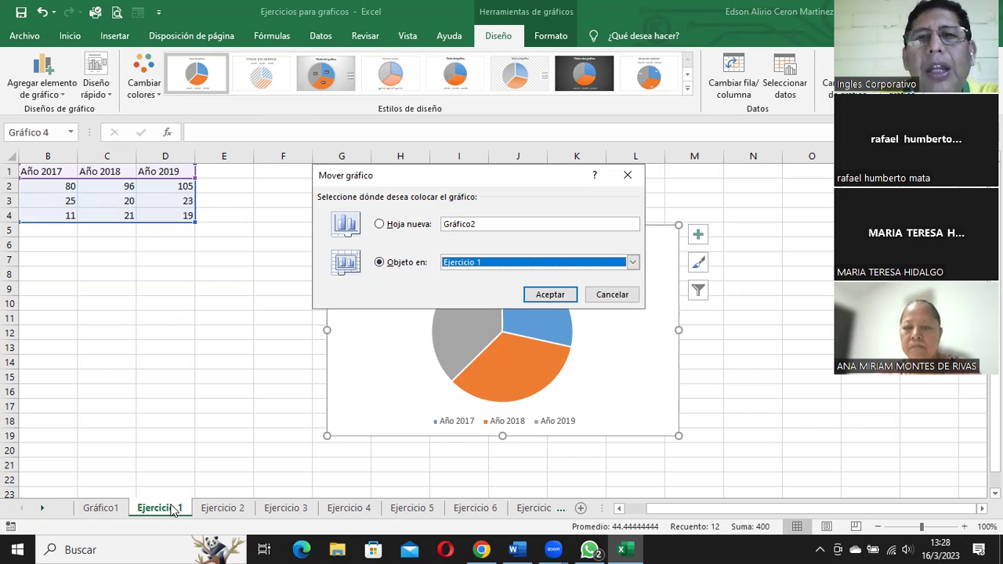
click(382, 225)
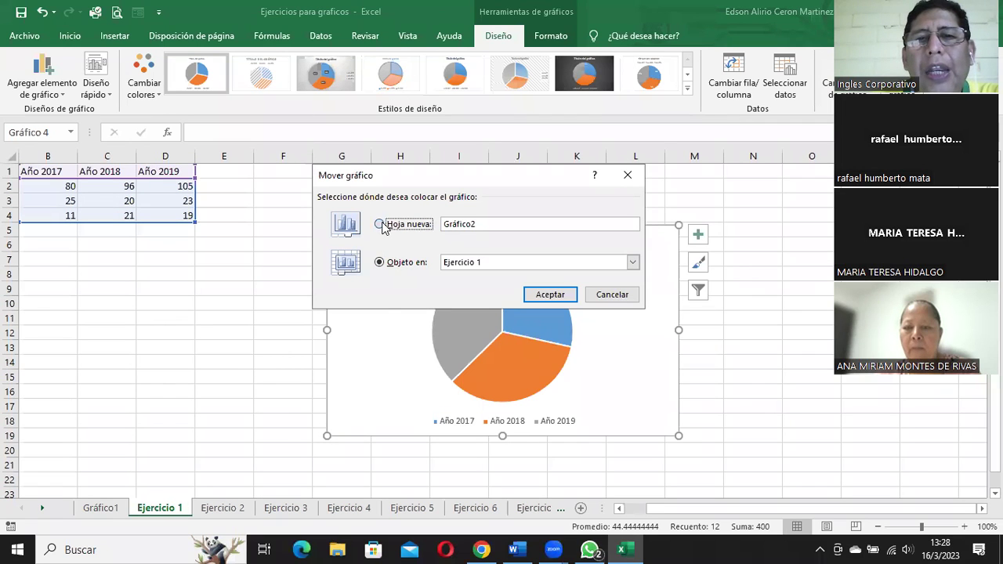
click(474, 224)
key(BackSpace)
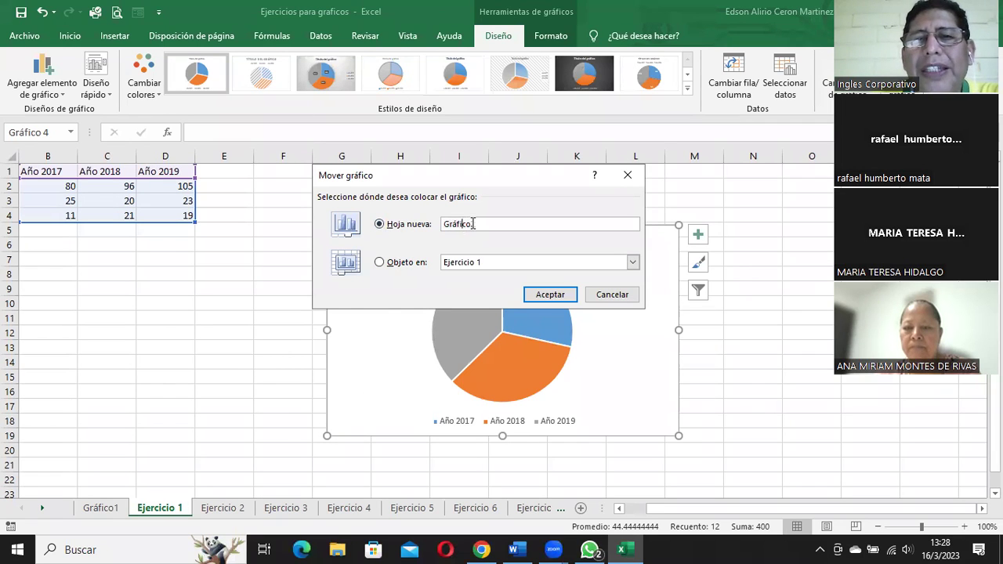
text(2)
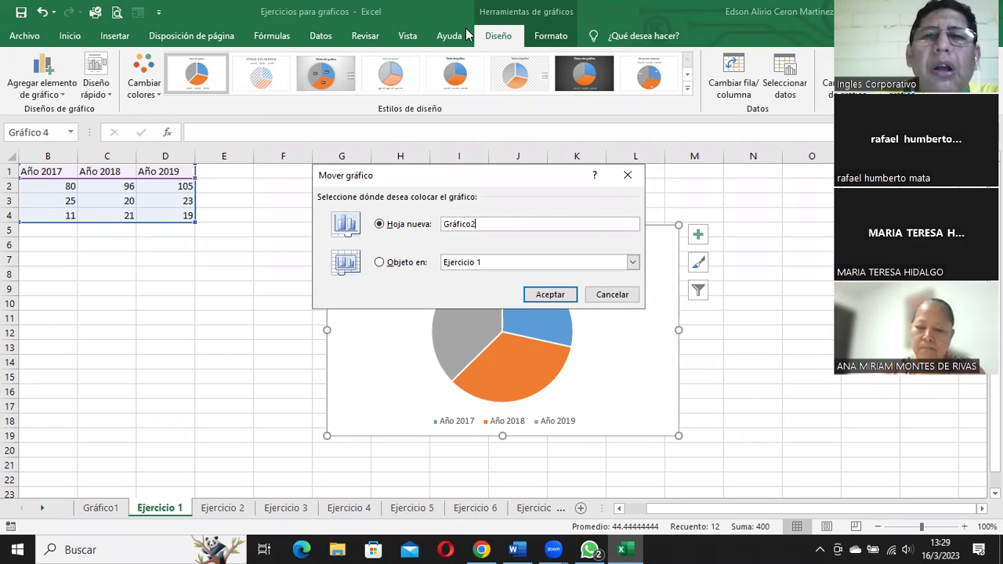
click(550, 294)
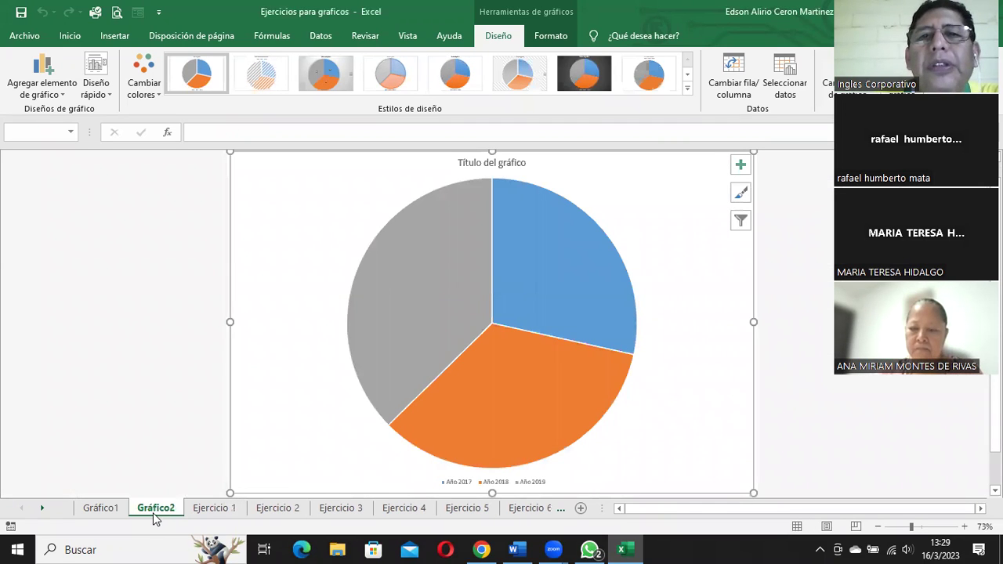
Step: Replace the placeholder chart title with 'Ventas de los años 2017 hasta 2019'
double_click(473, 166)
drag(405, 162, 353, 171)
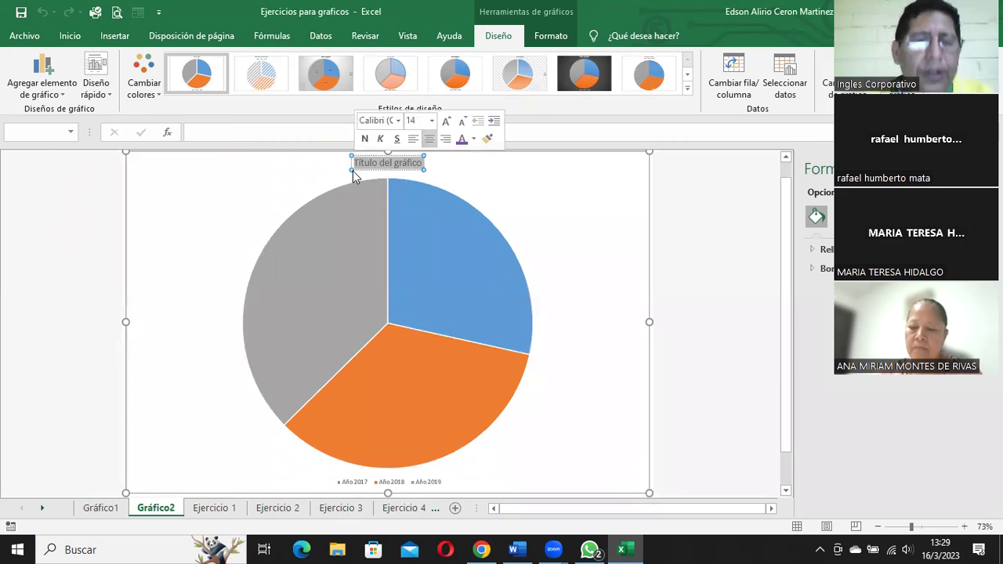
text(Ven)
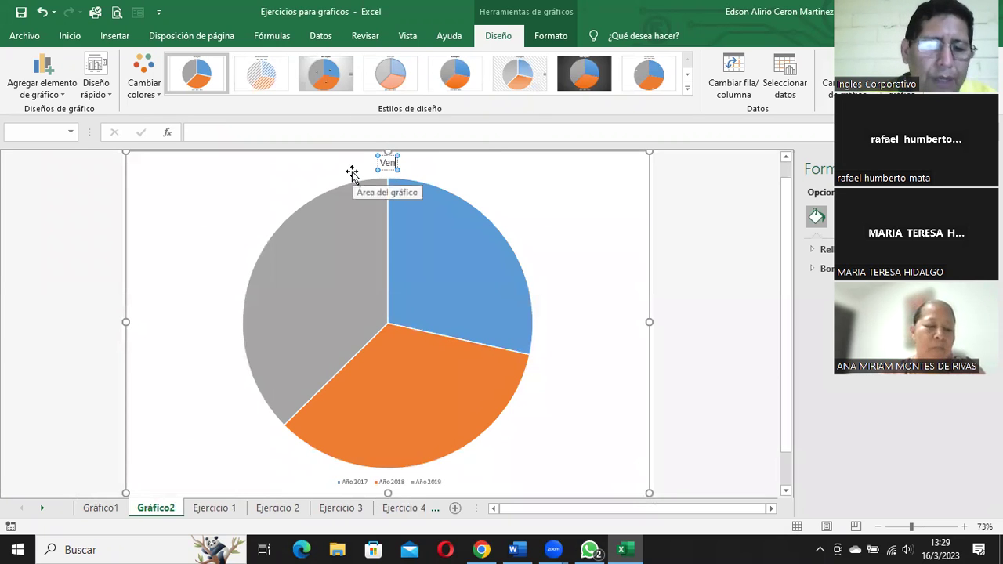
text(tas de l)
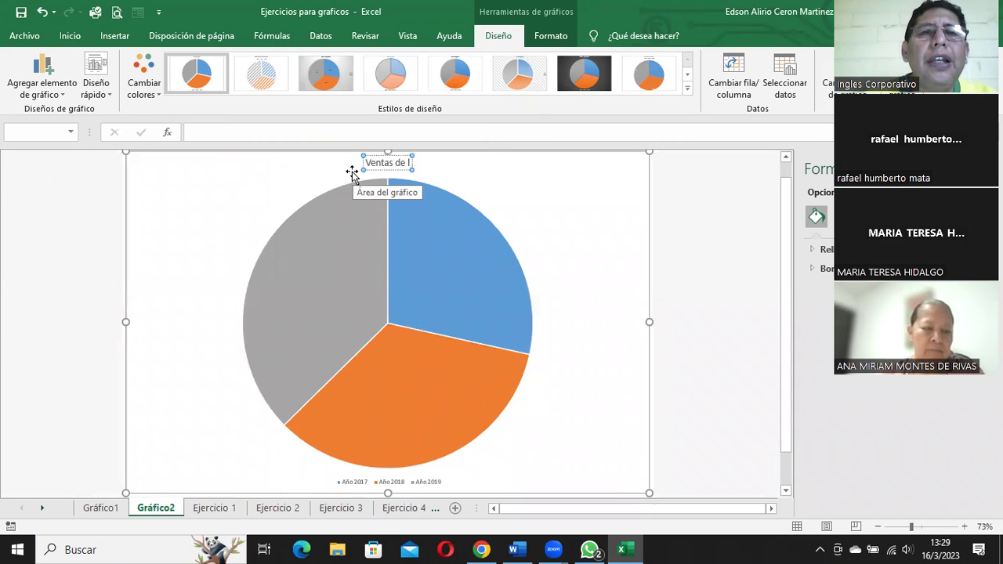
text(os años 2017)
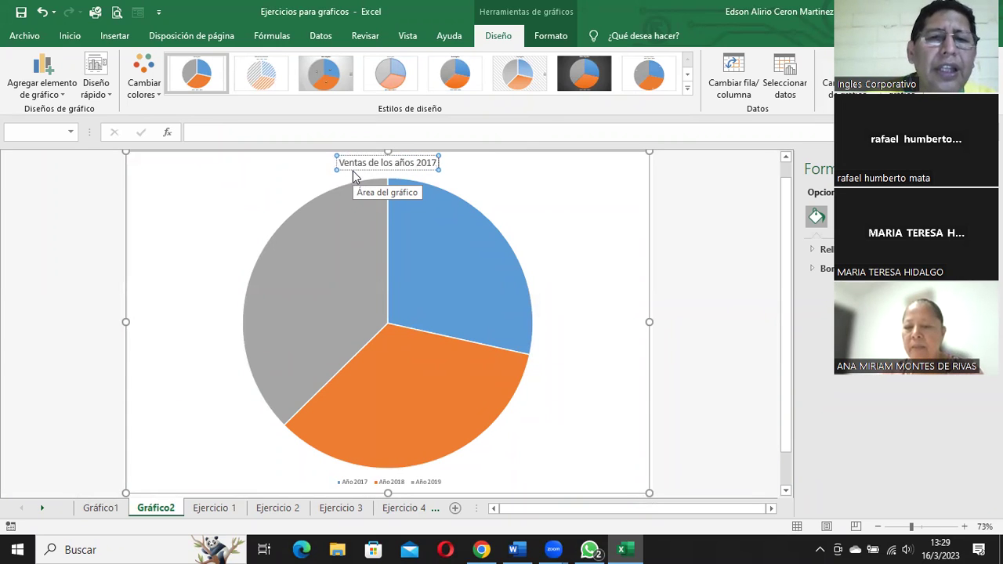
text( hasta)
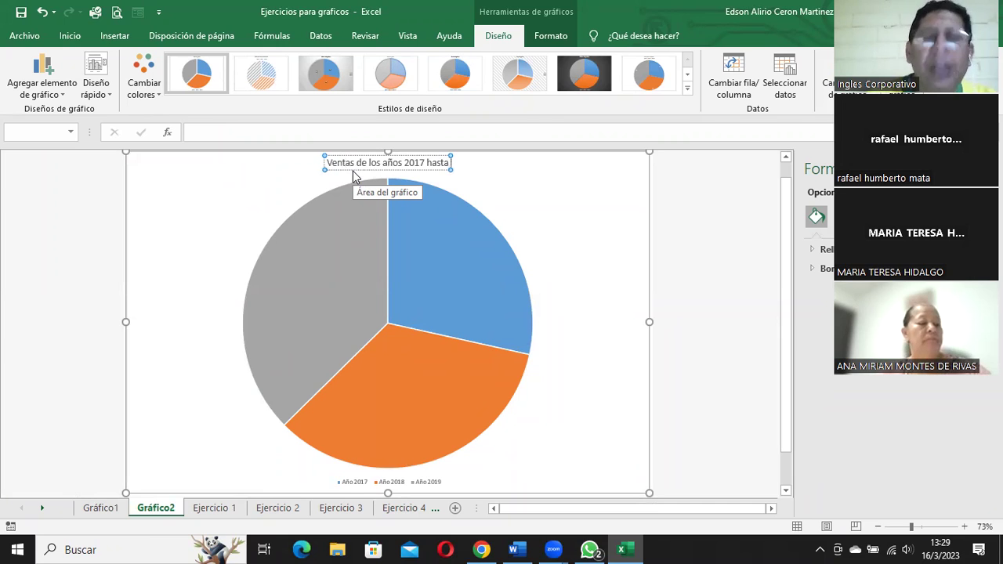
text( 2019)
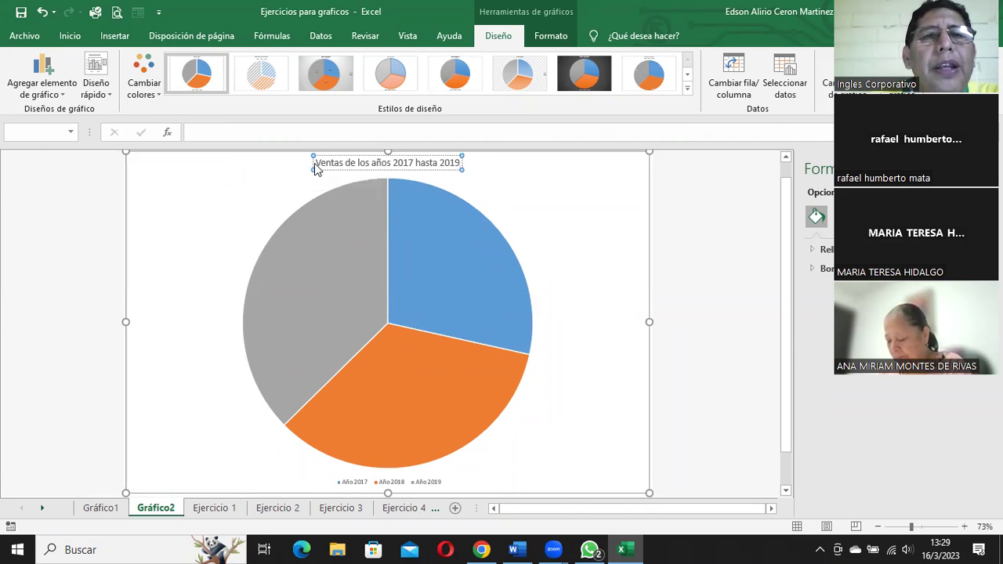
click(501, 180)
click(447, 162)
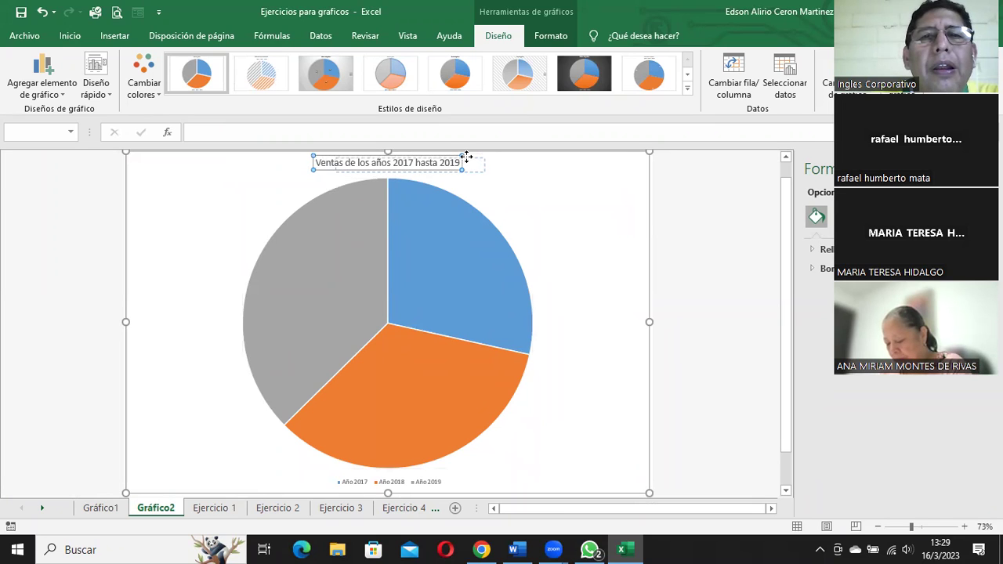
drag(449, 154, 479, 157)
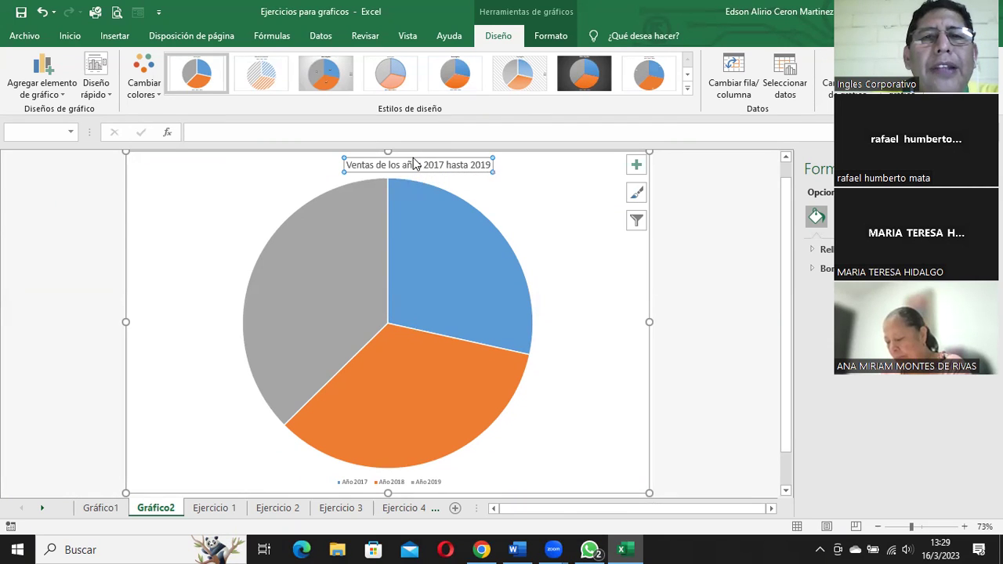
key(ctrl+z)
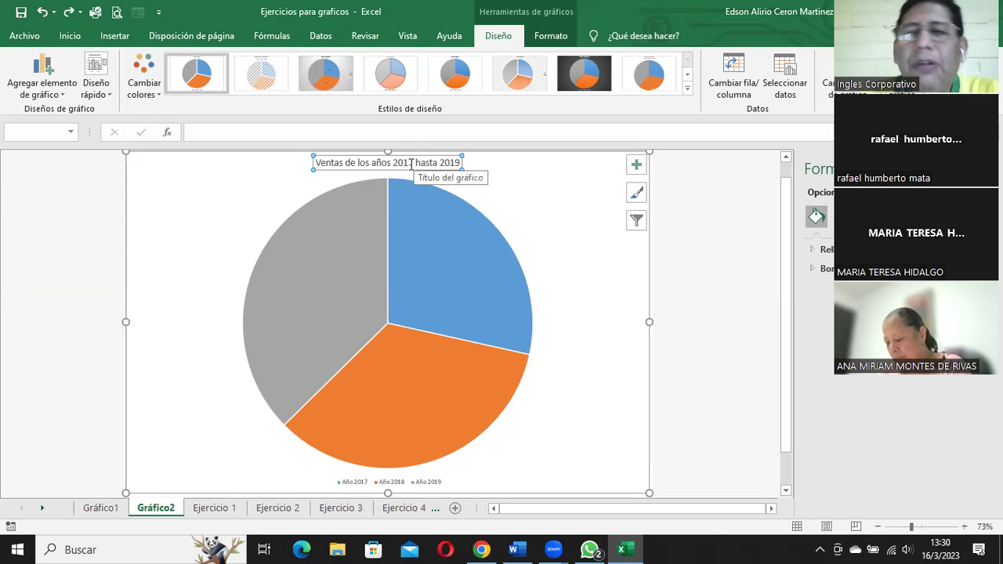
click(330, 288)
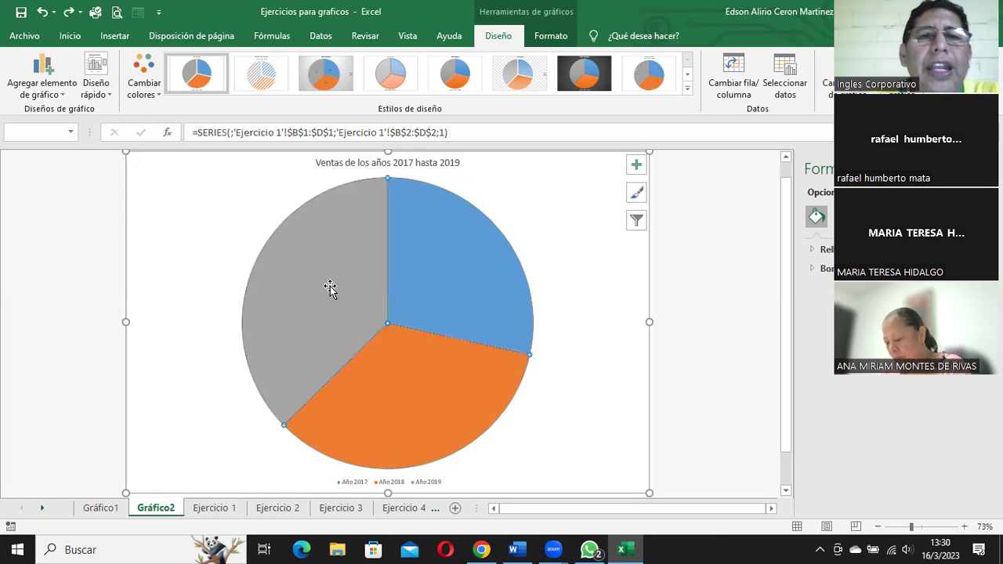
Step: Apply the pie chart style that labels slices with percentages (29%, 34%, 37%)
click(688, 88)
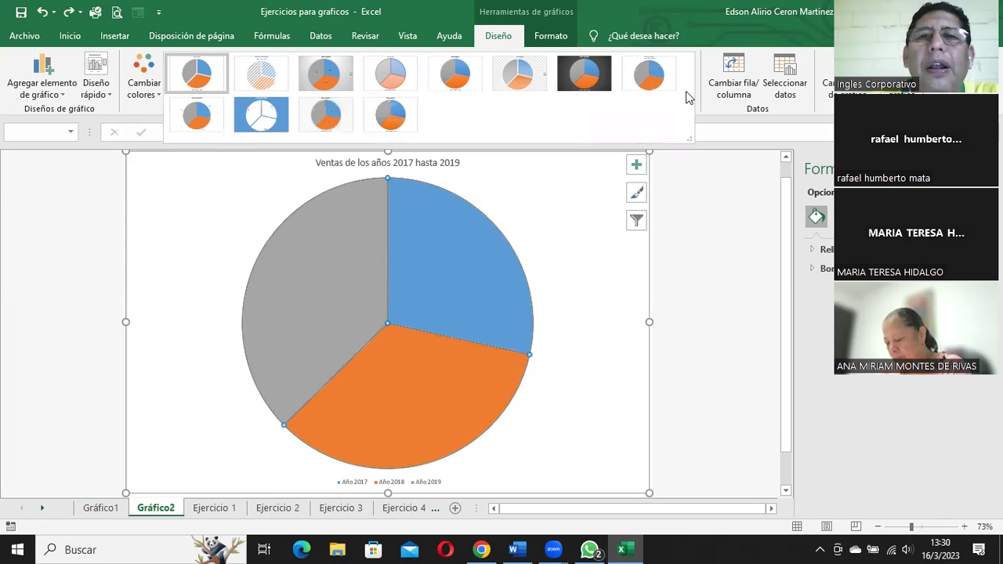
click(396, 118)
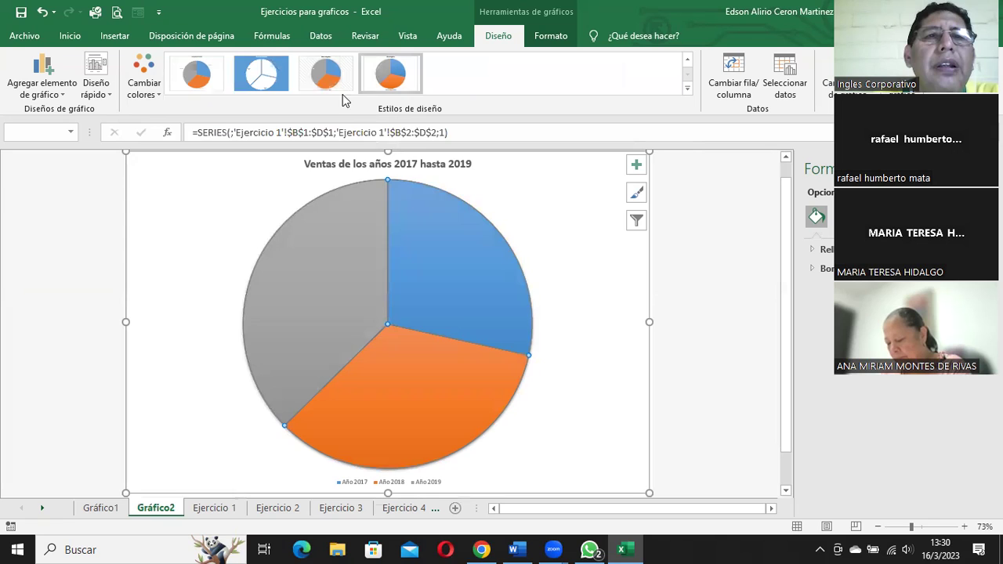
click(319, 83)
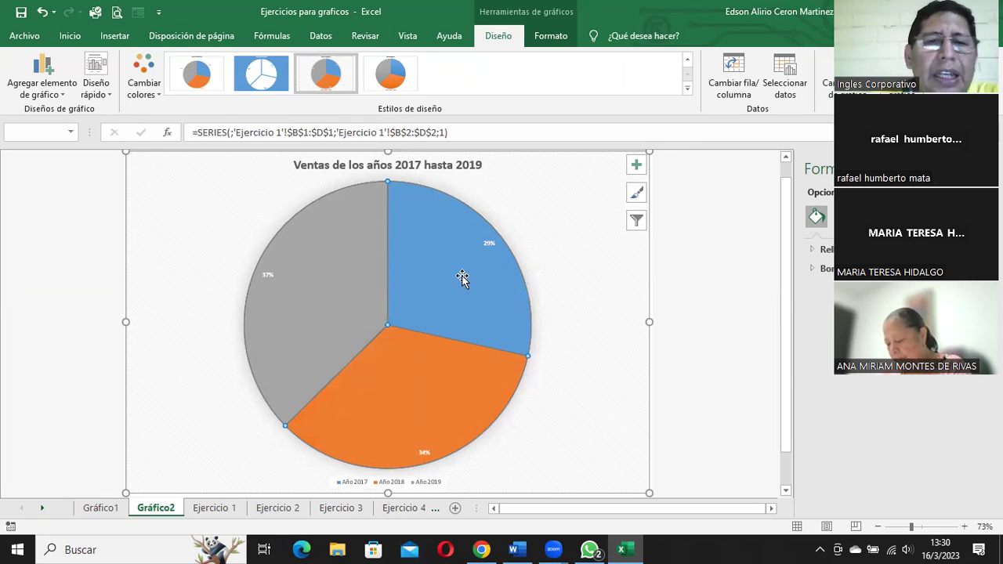
mouse_move(463, 279)
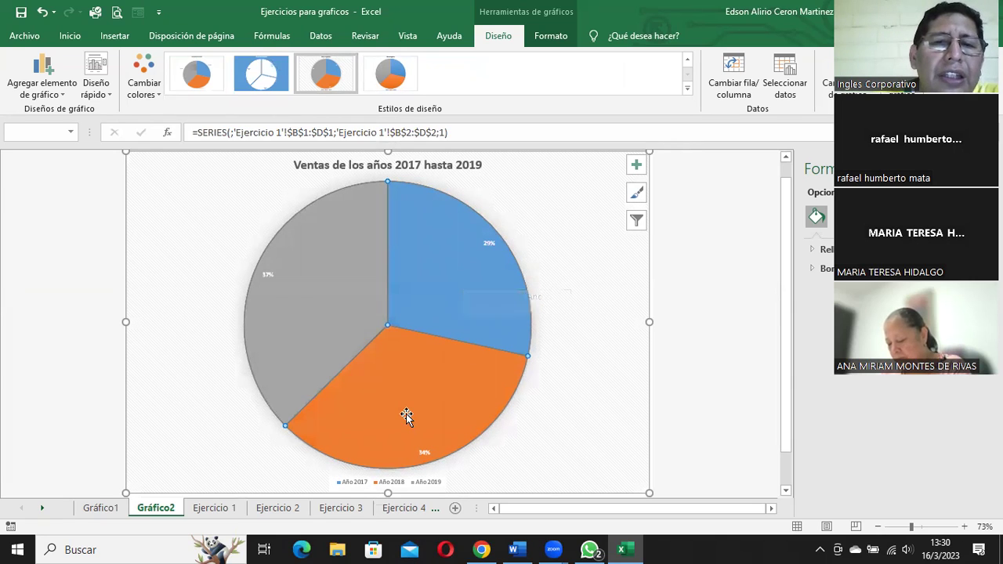
Step: Explode the pie by pulling the grey 2019, orange 2018 and blue 2017 slices outward
mouse_move(316, 298)
mouse_down()
mouse_move(291, 282)
mouse_move(382, 332)
mouse_up()
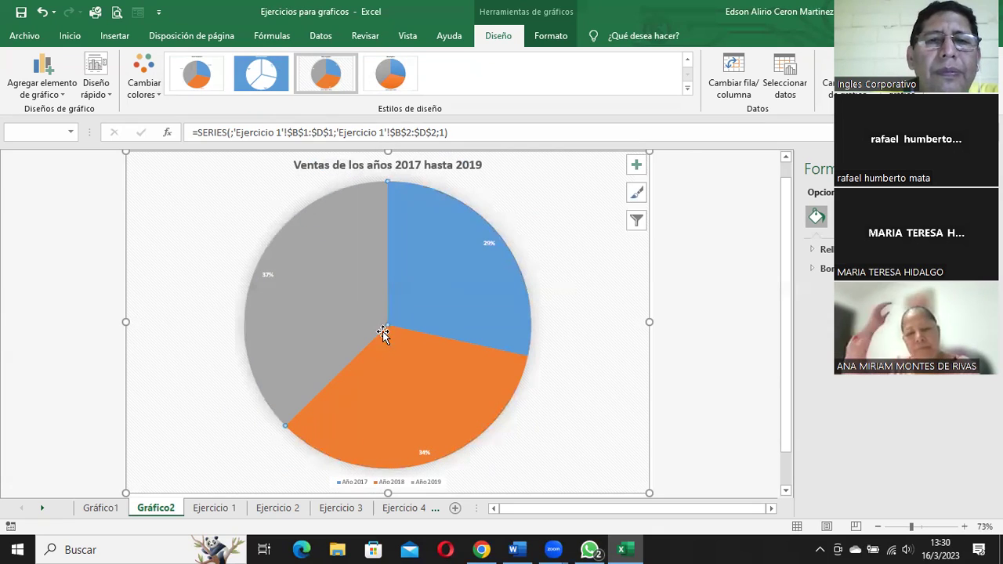
drag(352, 300, 282, 275)
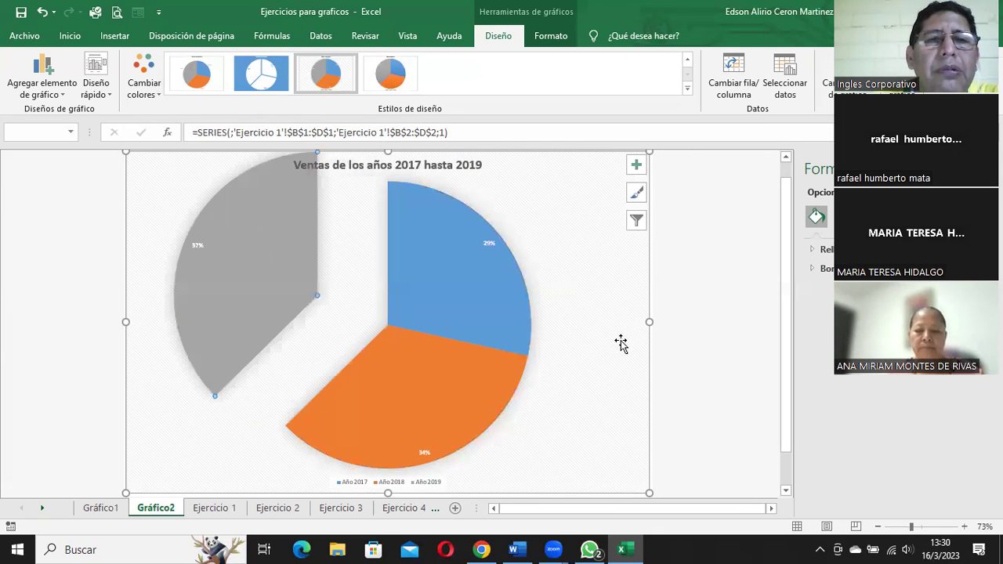
drag(394, 412, 370, 447)
drag(437, 293, 597, 300)
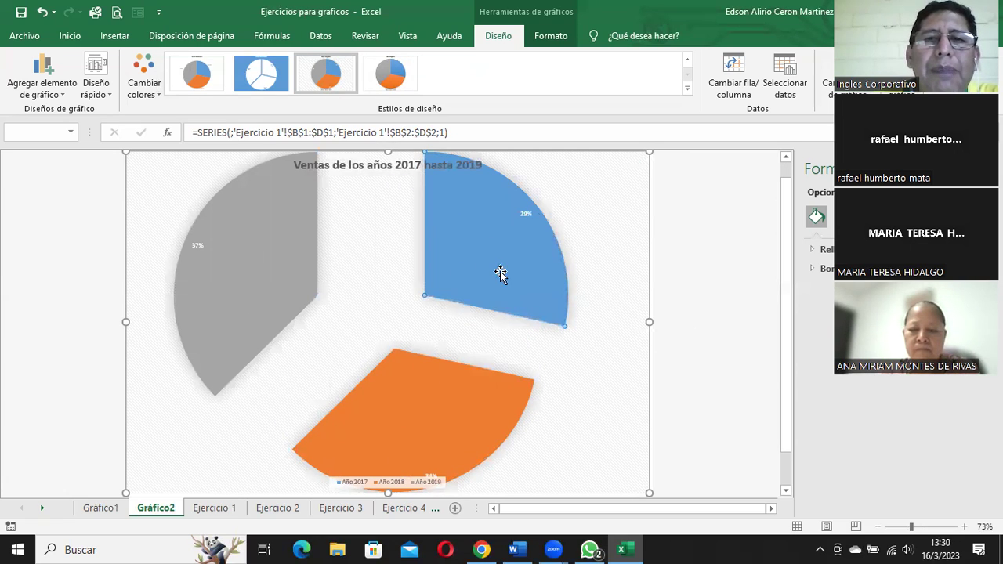
drag(500, 273, 513, 280)
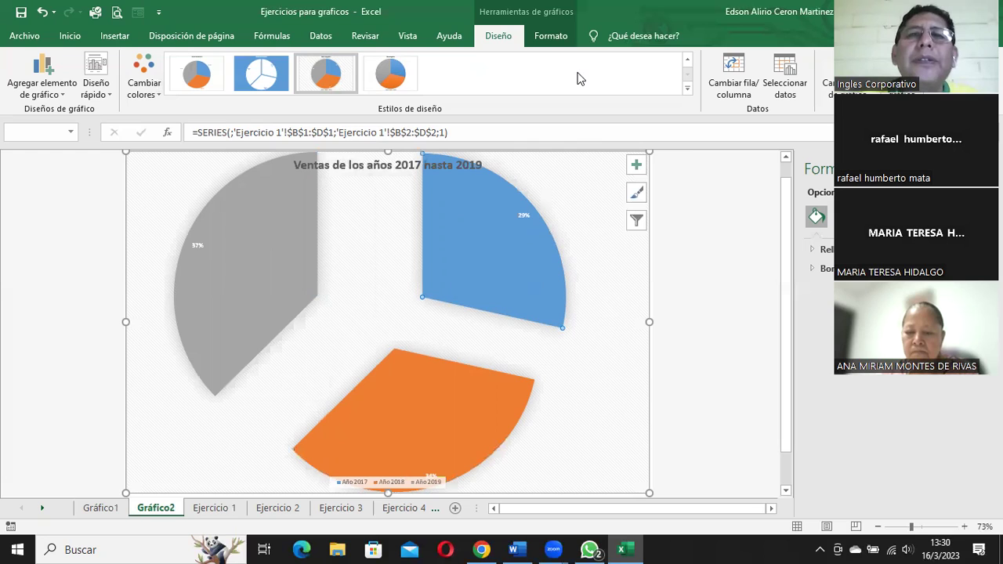
click(354, 170)
text(h)
key(Escape)
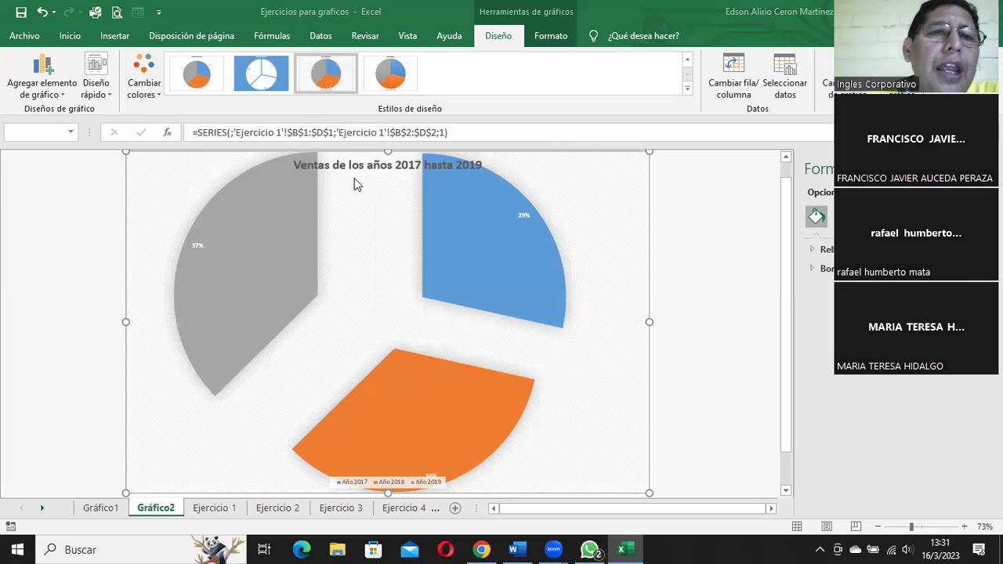
click(45, 73)
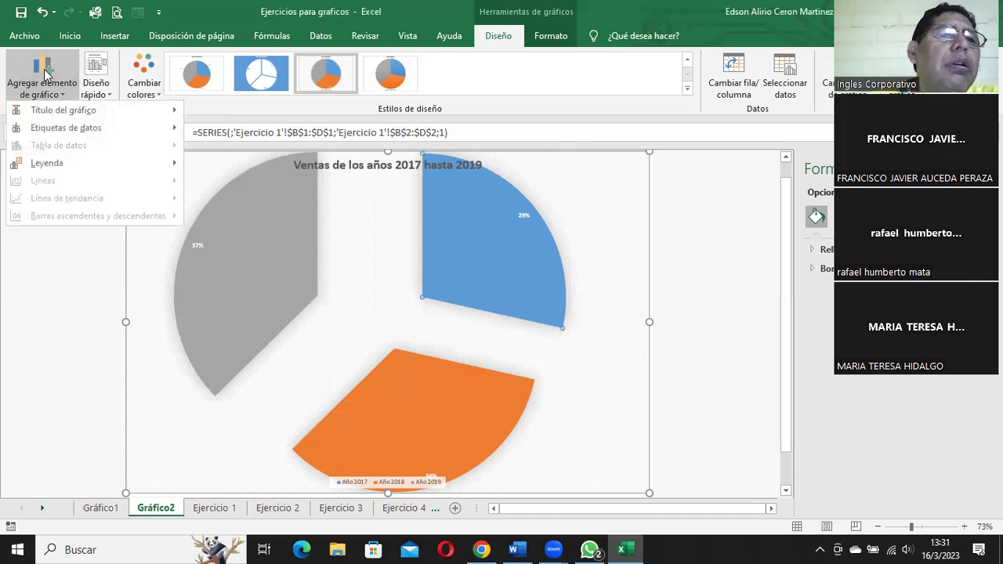
Step: On the Gráfico1 sheet, add a primary vertical axis title reading 'Toneladas vendidas'
click(94, 514)
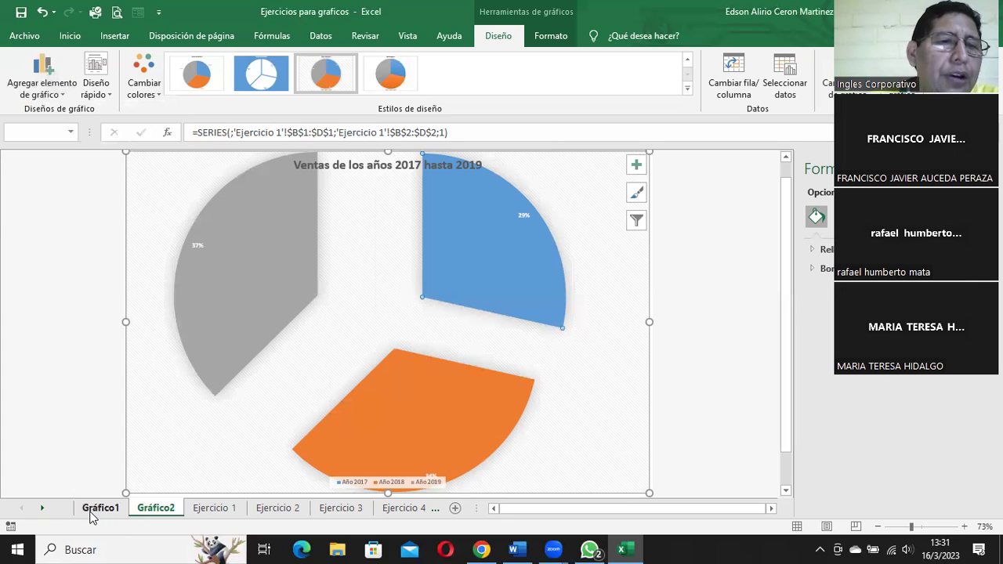
click(95, 510)
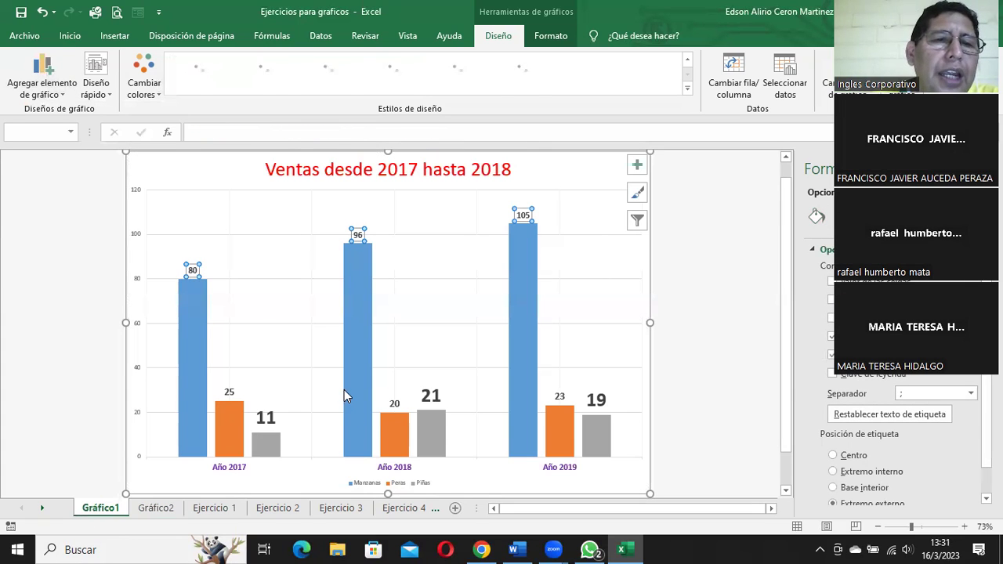
mouse_move(344, 389)
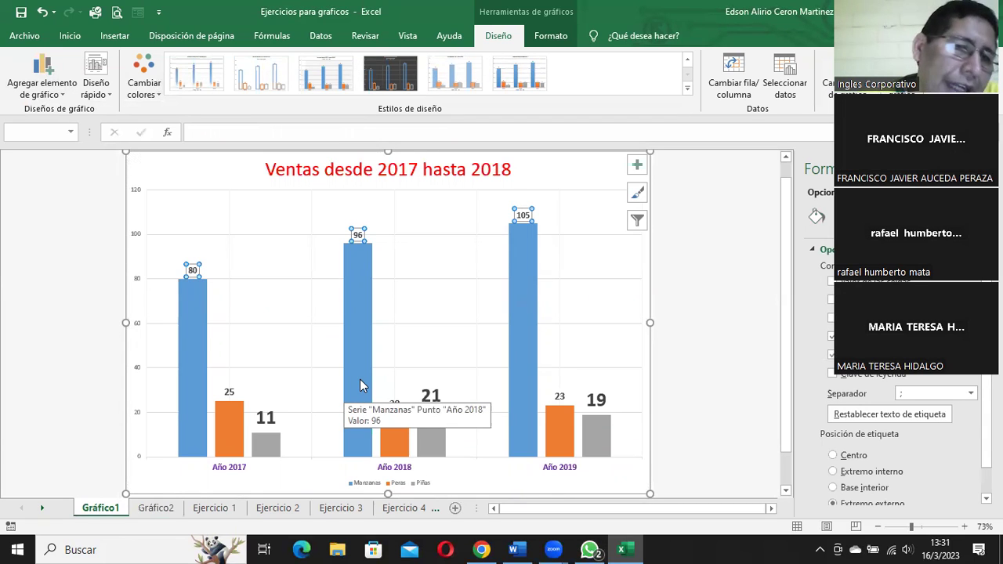
click(26, 83)
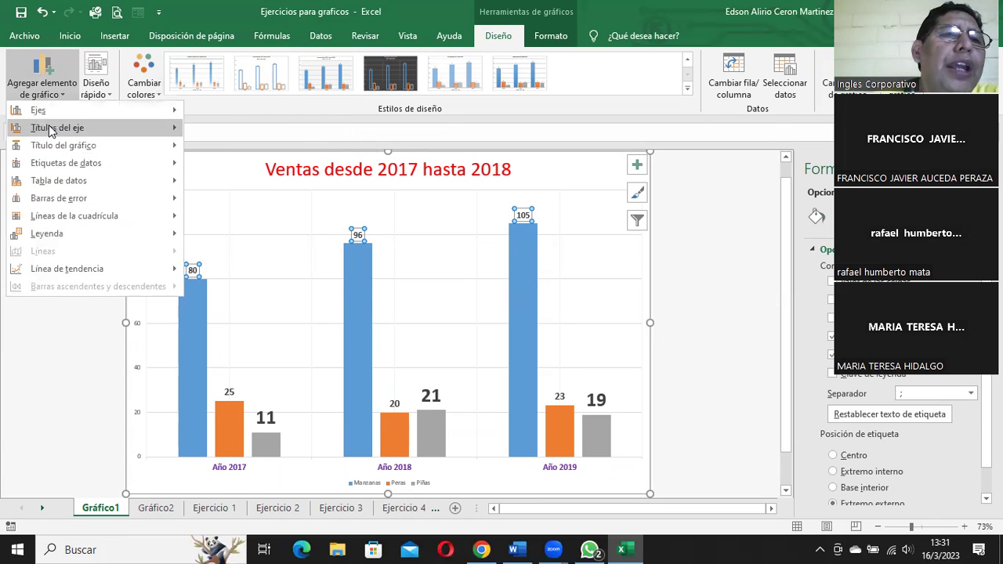
mouse_move(53, 130)
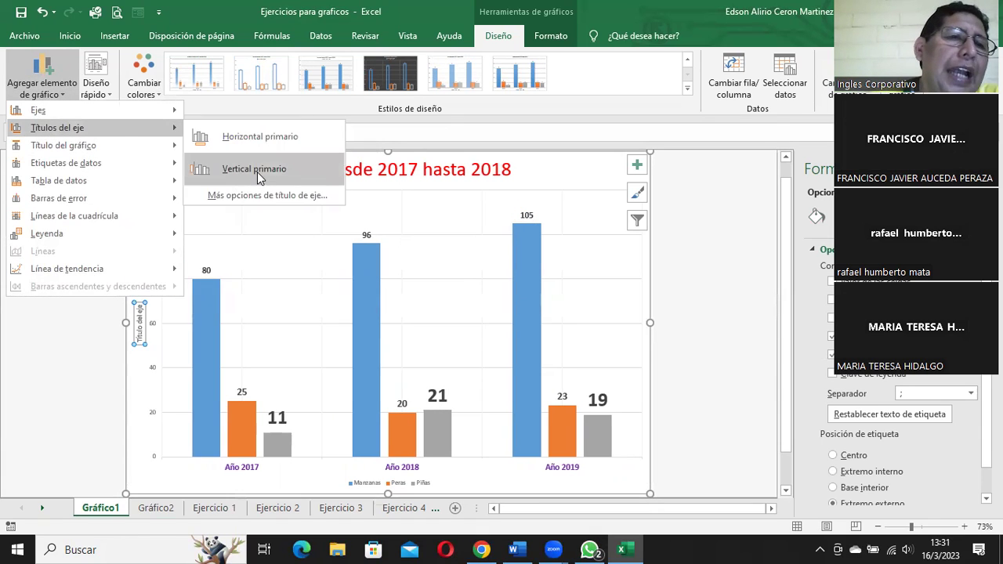
click(257, 172)
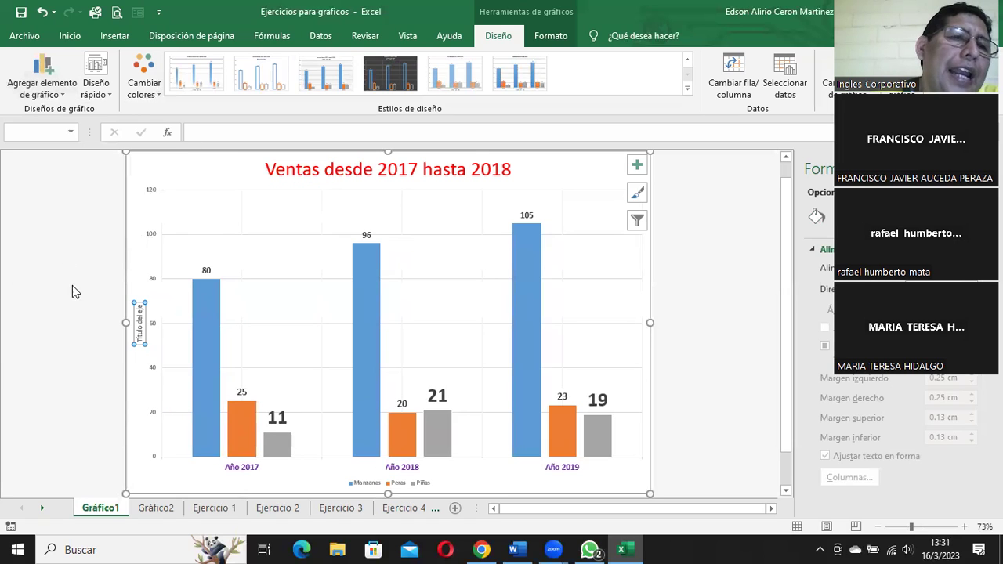
double_click(139, 318)
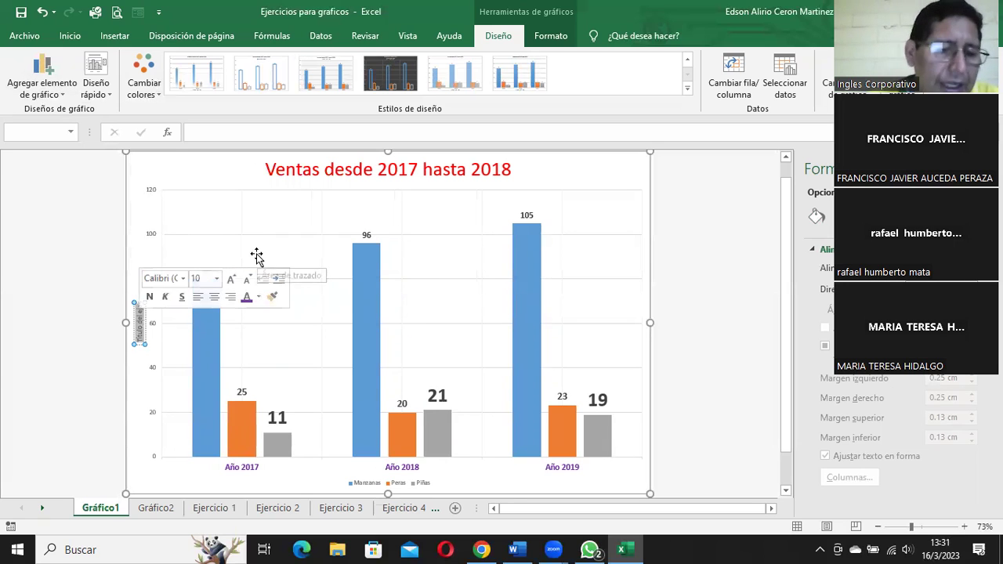
text(Toneladas)
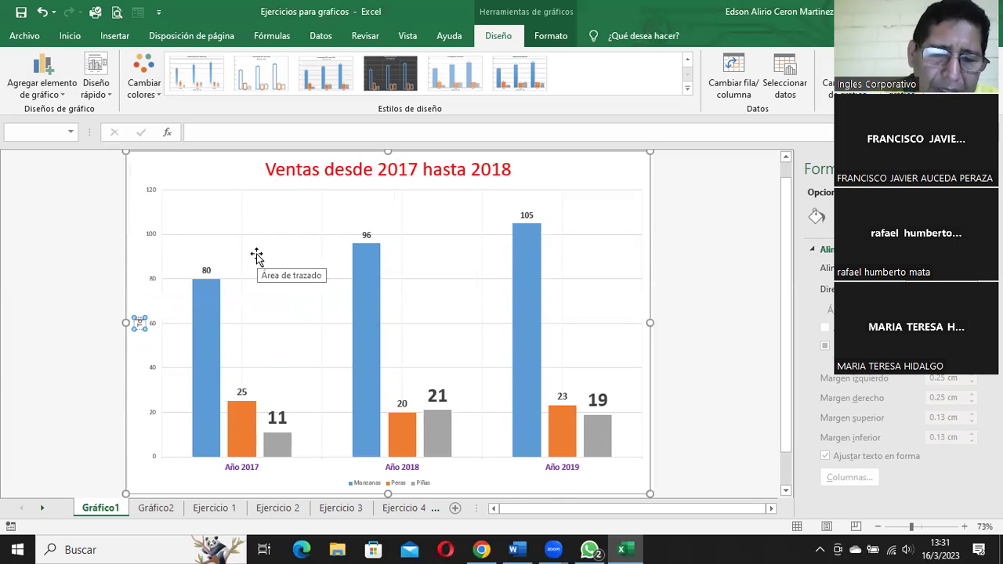
text(das)
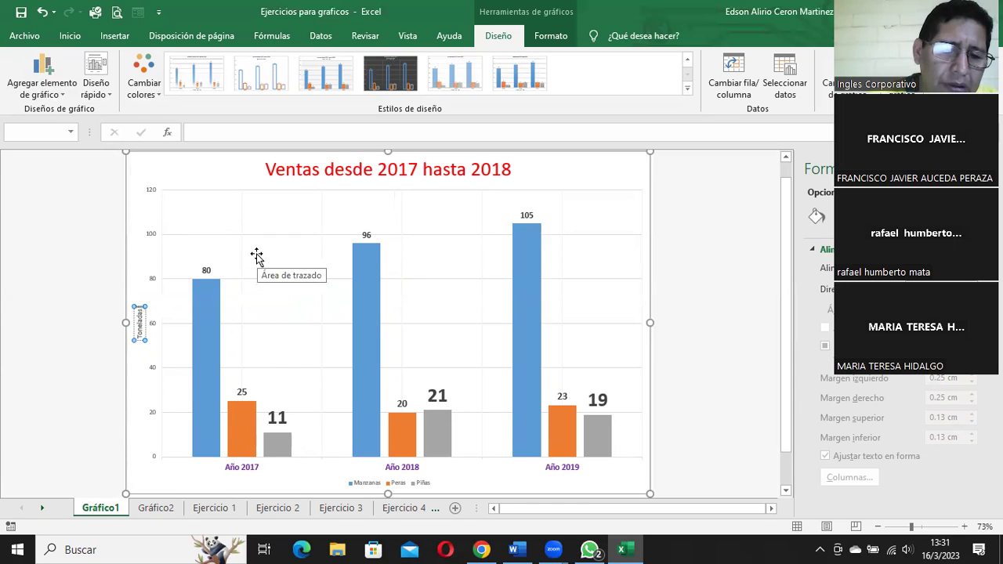
text( vend)
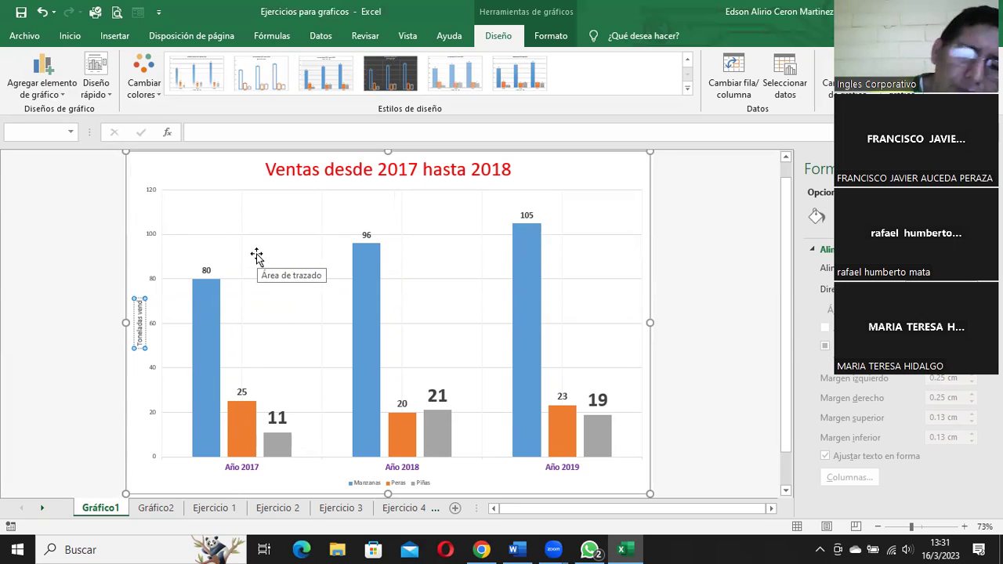
text(idas)
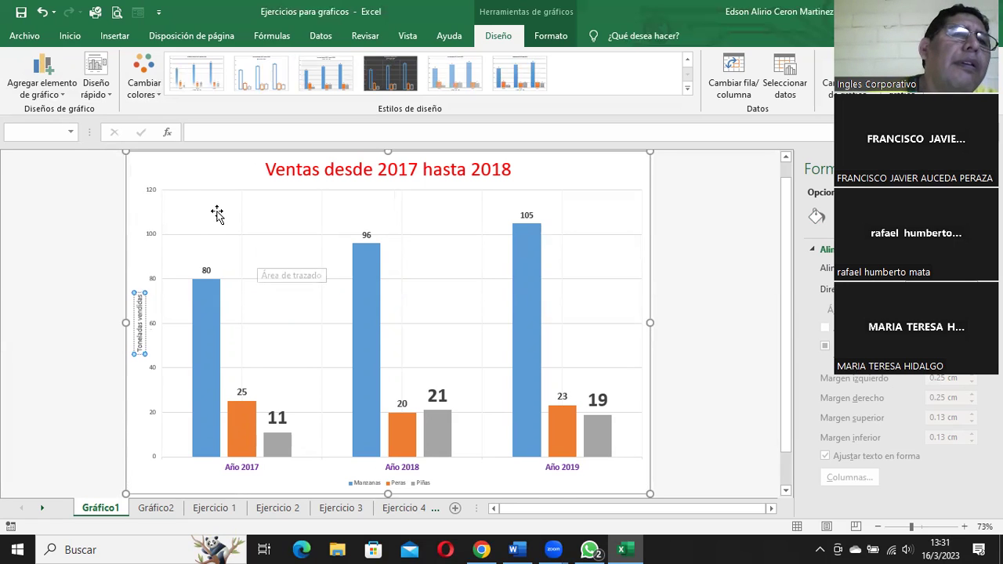
Step: Enlarge the 'Toneladas vendidas' axis title to 28-point text, then select the legend
click(140, 324)
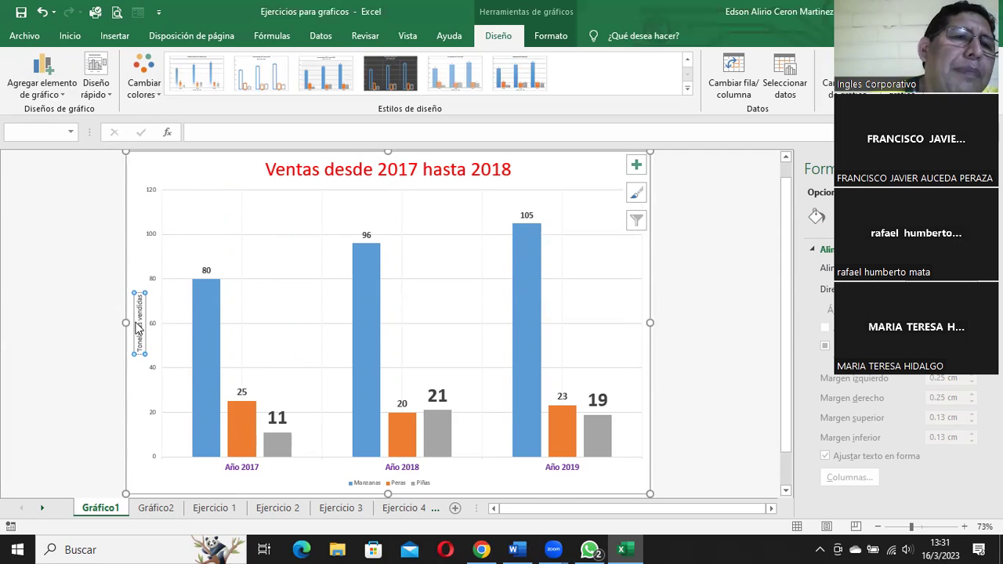
triple_click(139, 324)
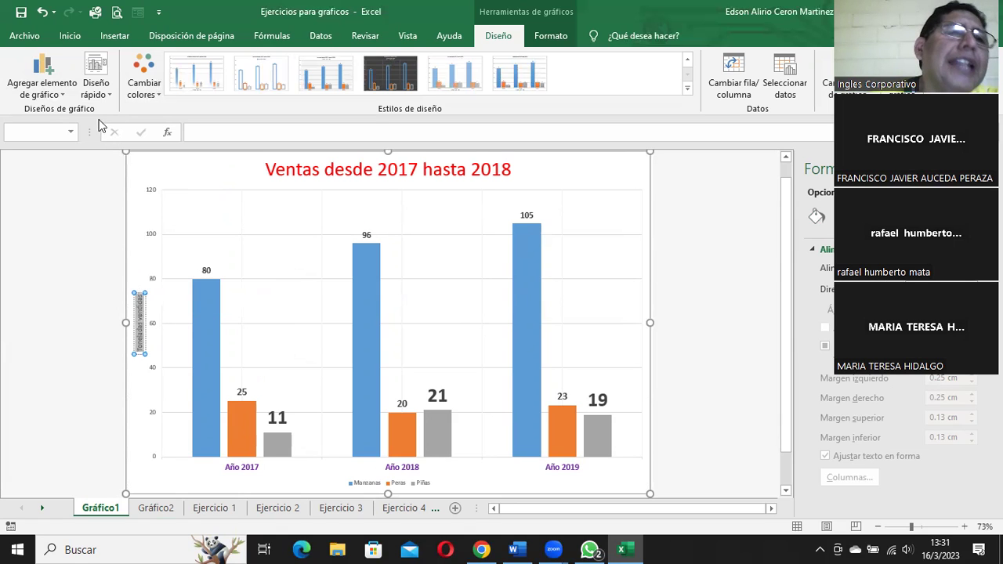
click(70, 36)
click(195, 64)
click(196, 64)
click(196, 64)
click(195, 65)
click(196, 64)
click(196, 64)
click(196, 65)
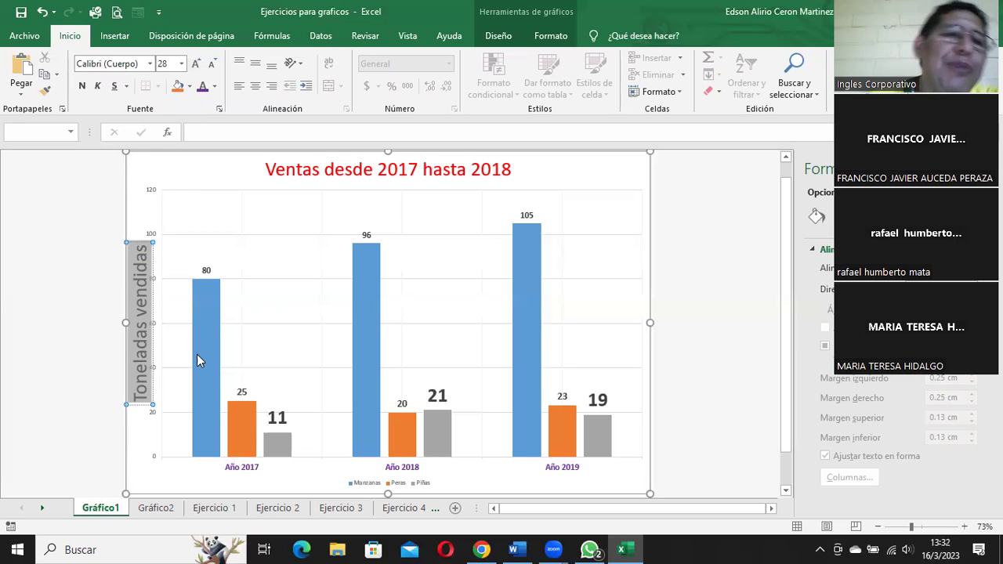
mouse_move(197, 354)
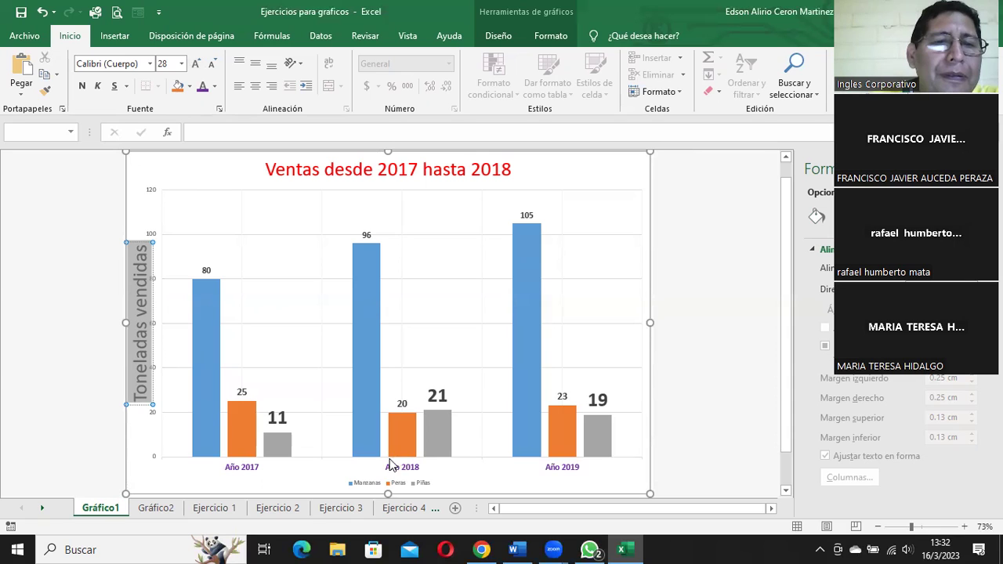
click(374, 484)
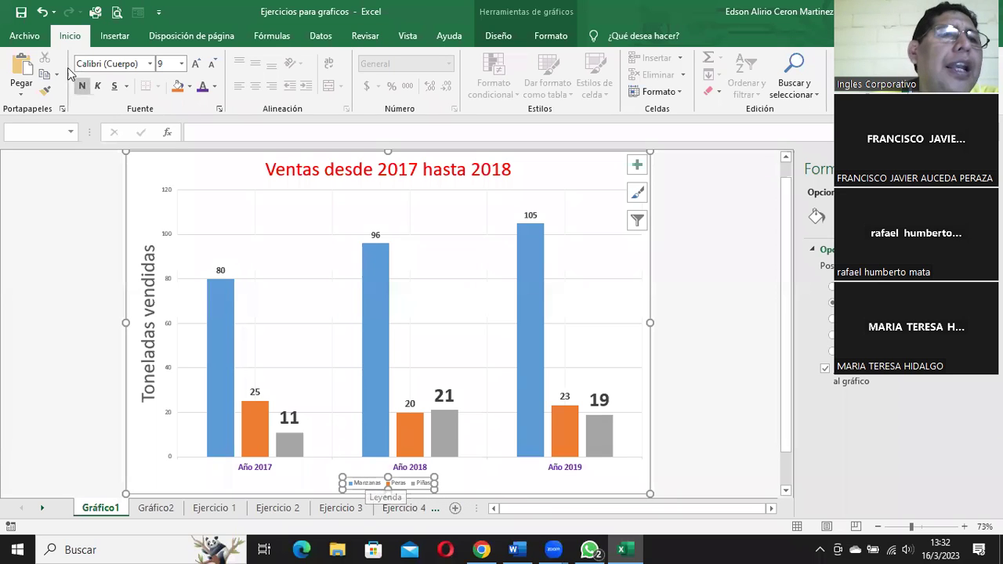
Step: Place the legend on the right and widen it so Manzanas, Peras and Piñas share one row
click(500, 37)
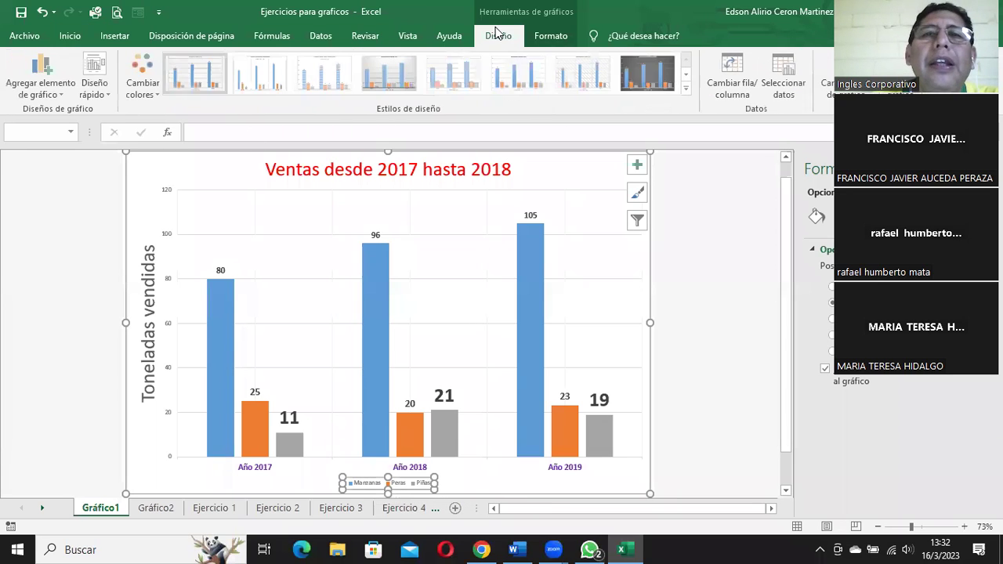
click(56, 76)
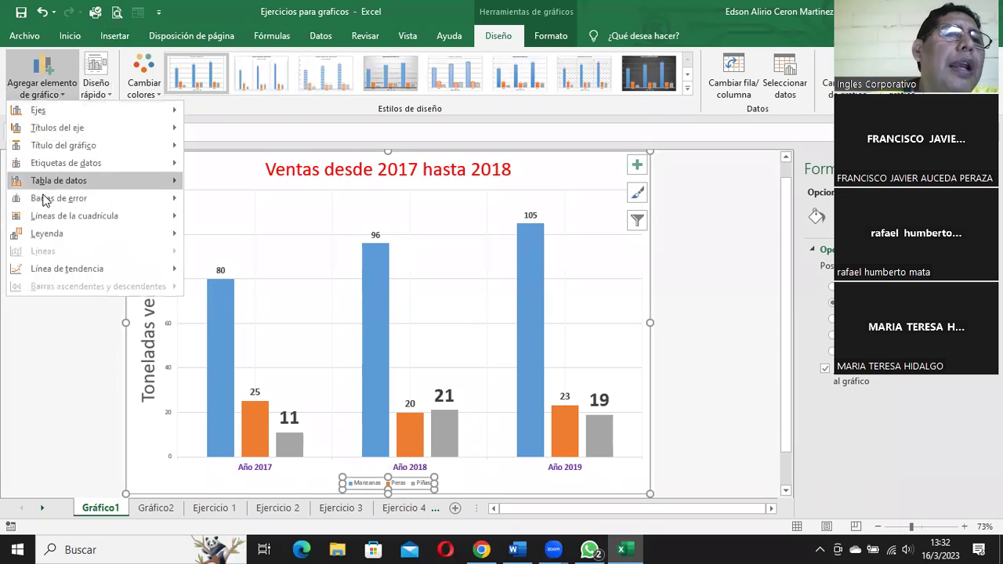
mouse_move(66, 135)
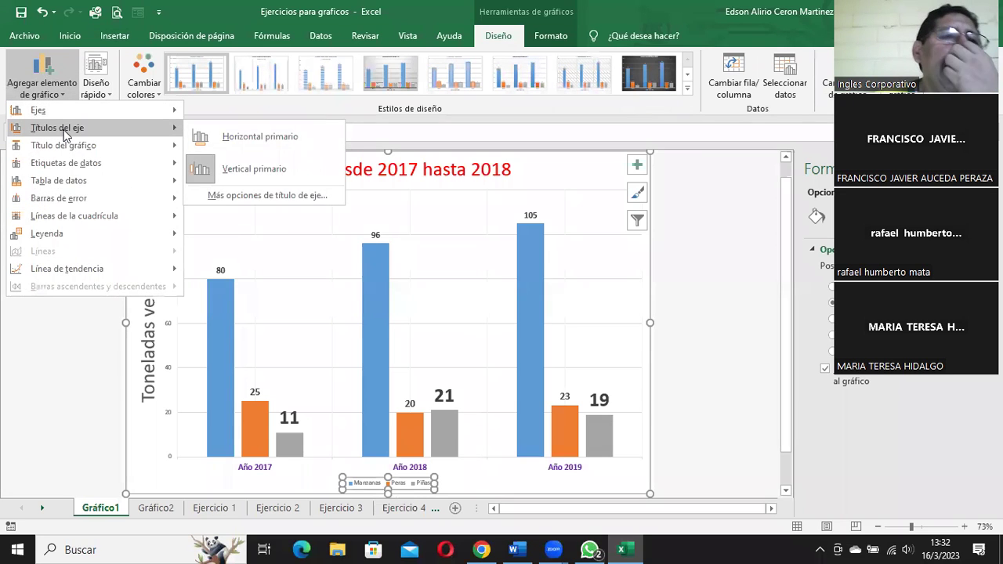
mouse_move(76, 231)
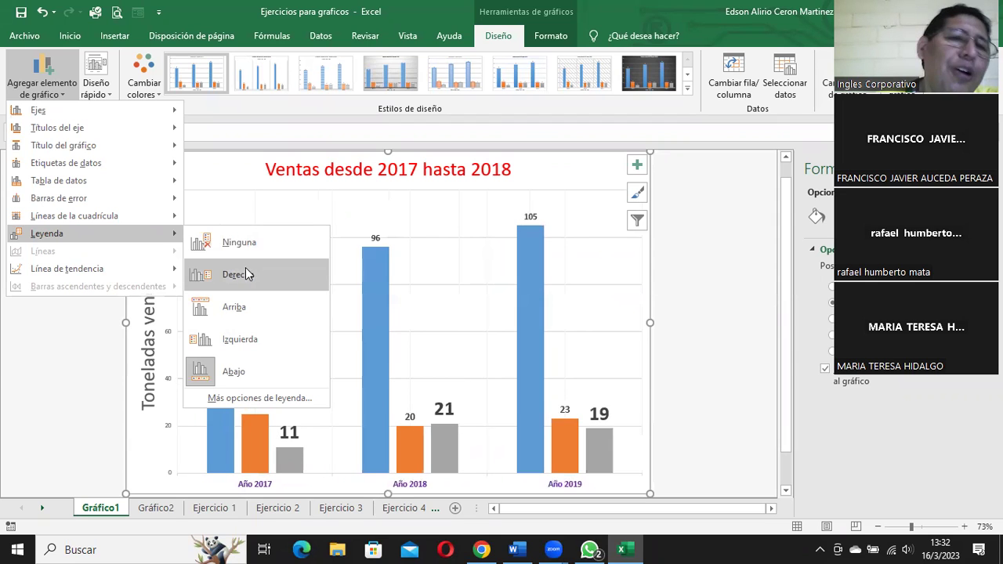
click(248, 276)
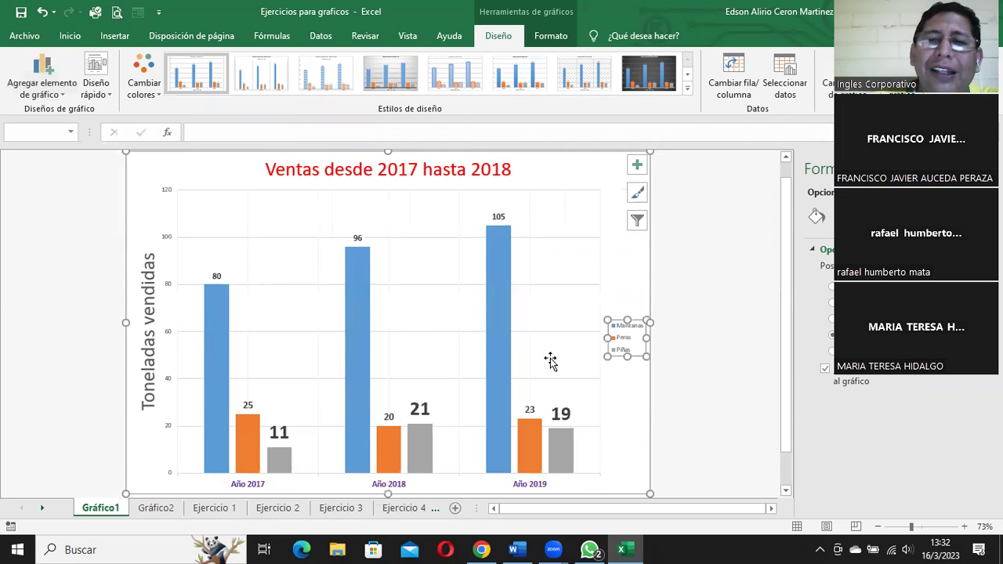
drag(609, 356, 552, 361)
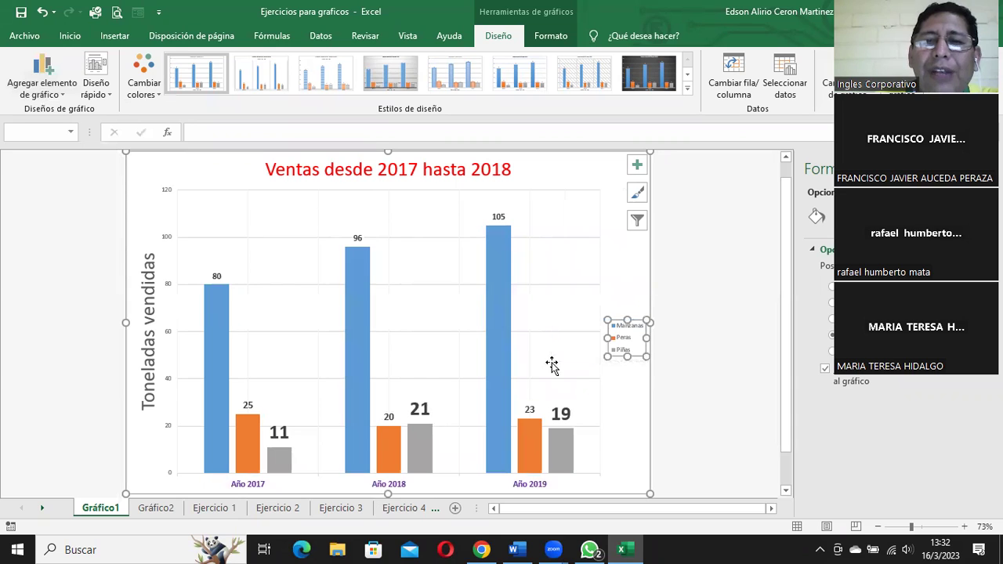
click(572, 341)
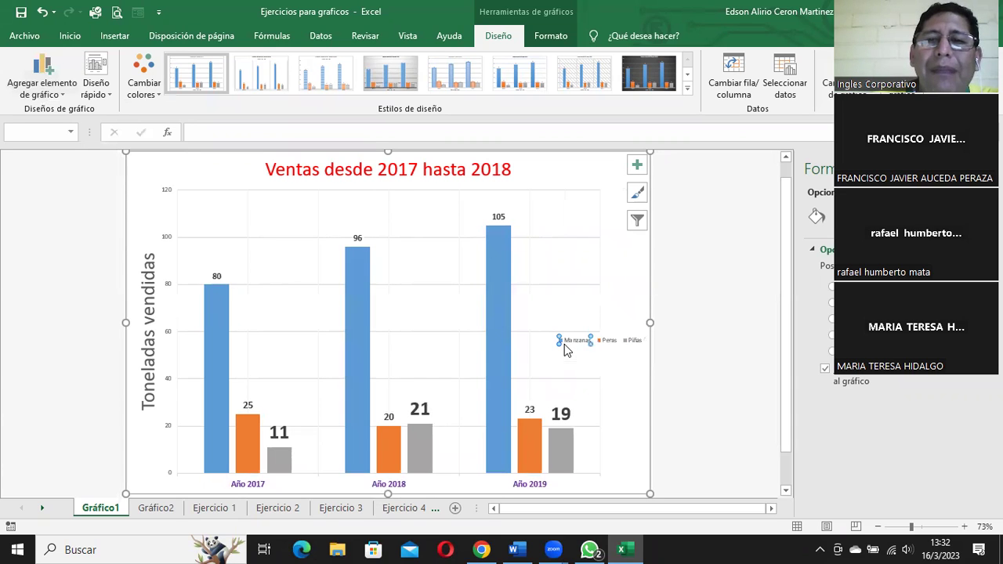
click(616, 345)
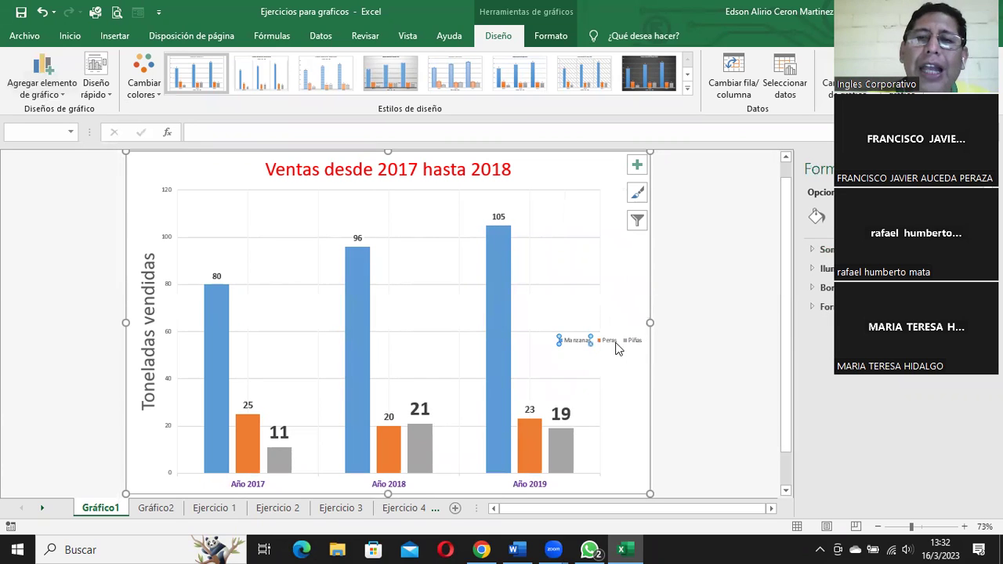
click(592, 349)
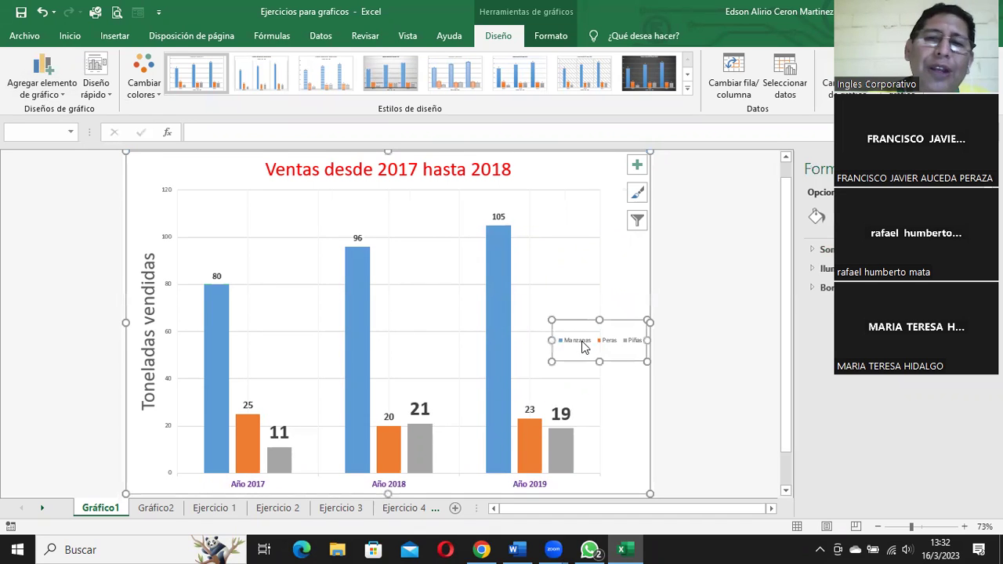
Step: Set the legend text to 12 point and drag the legend box taller
click(77, 36)
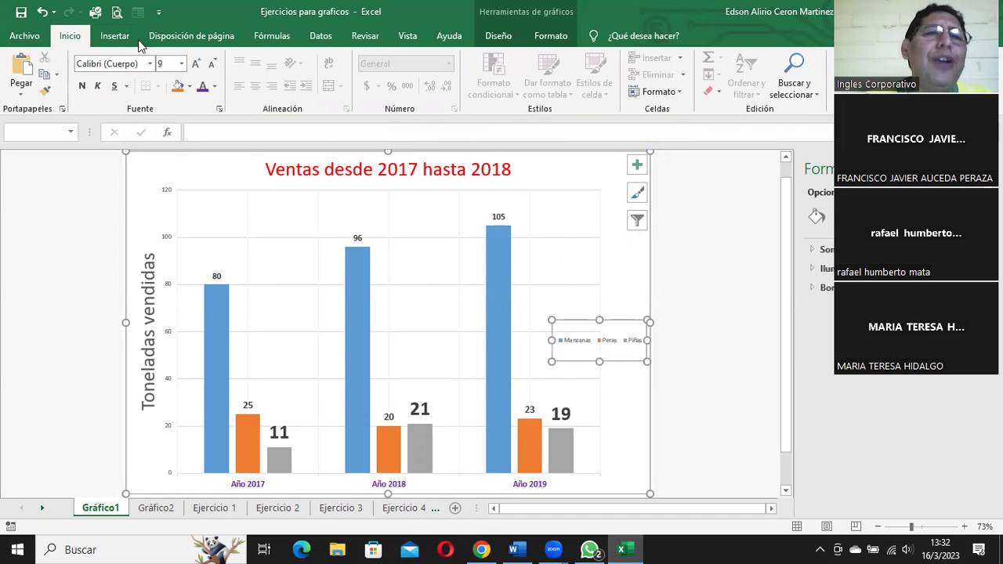
click(196, 66)
click(196, 65)
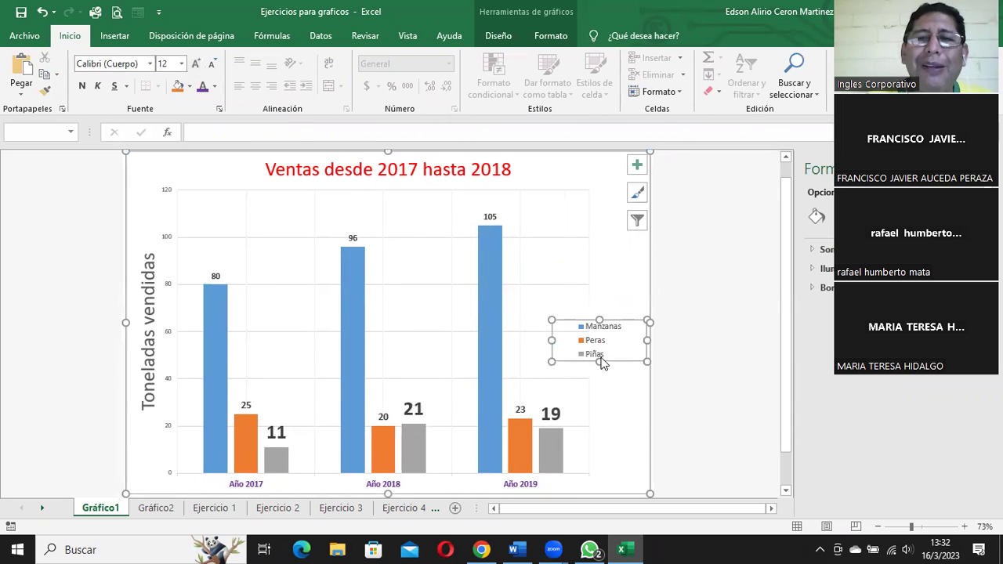
drag(599, 362, 600, 382)
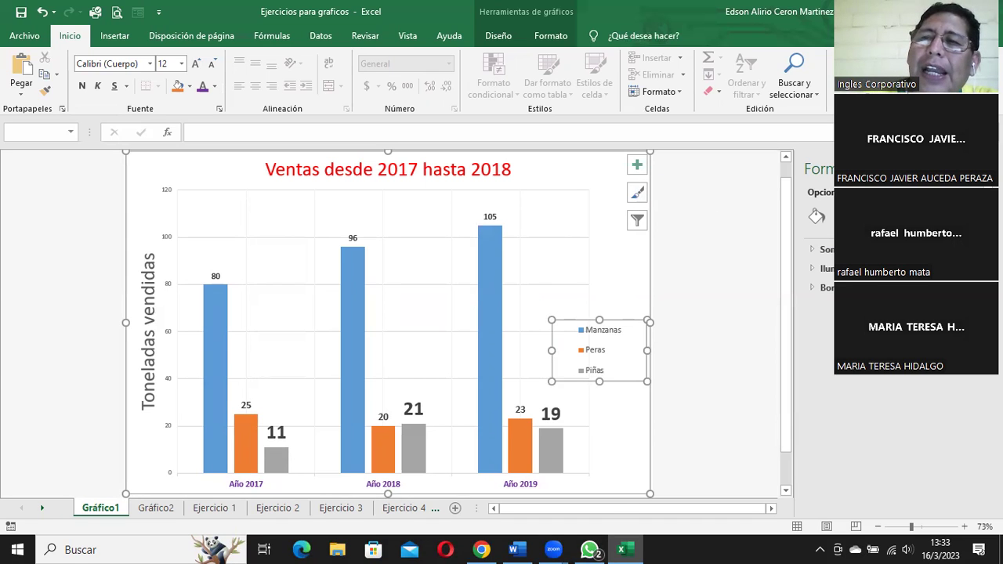
click(988, 168)
click(743, 166)
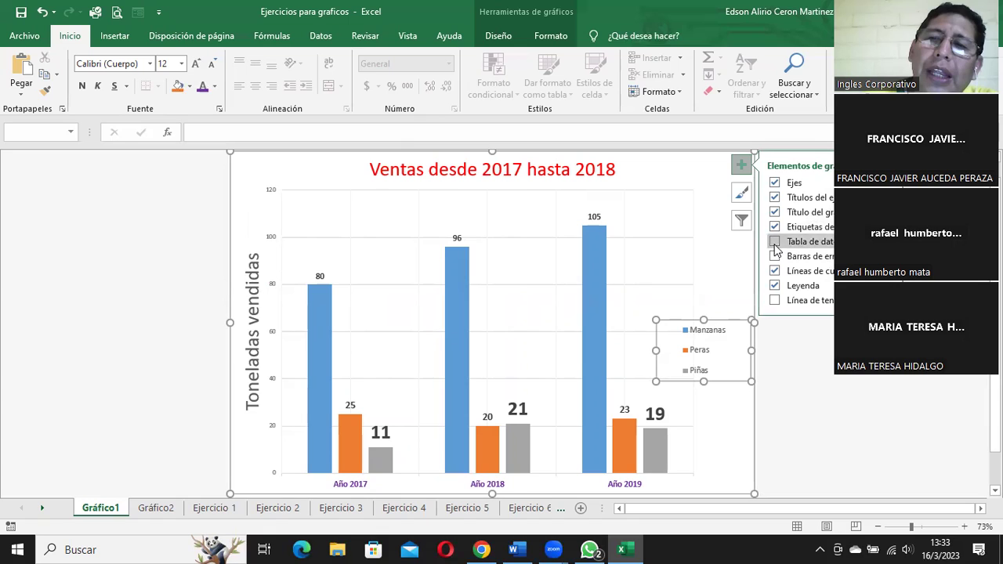
Step: Switch on Data Table, Error Bars and a Manzanas trendline from the Chart Elements list
click(774, 243)
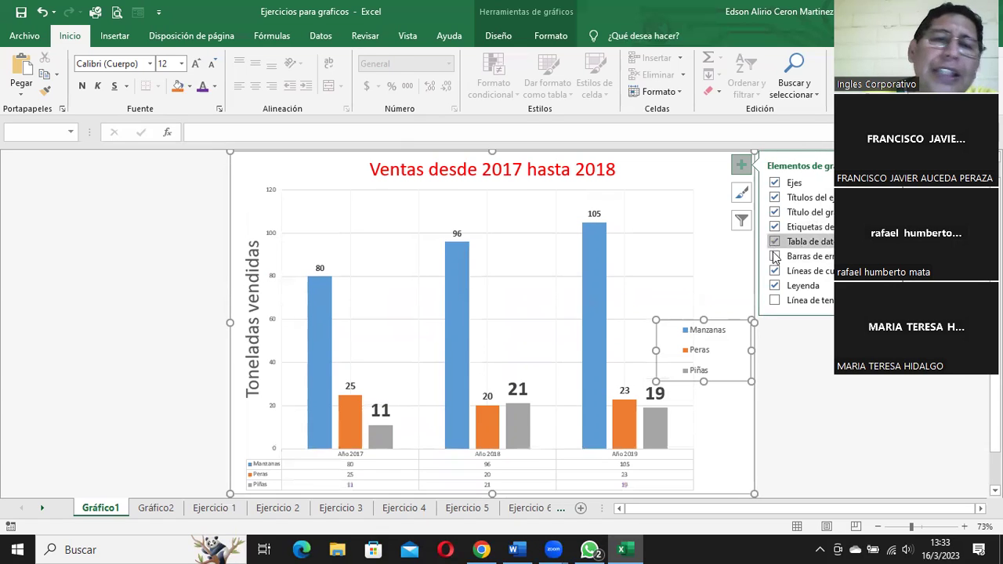
click(774, 257)
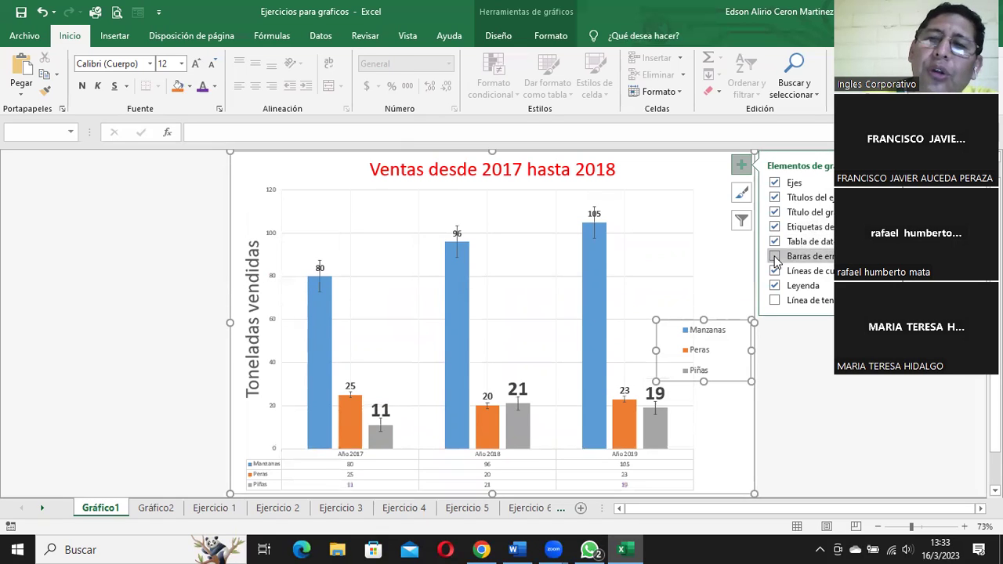
click(777, 301)
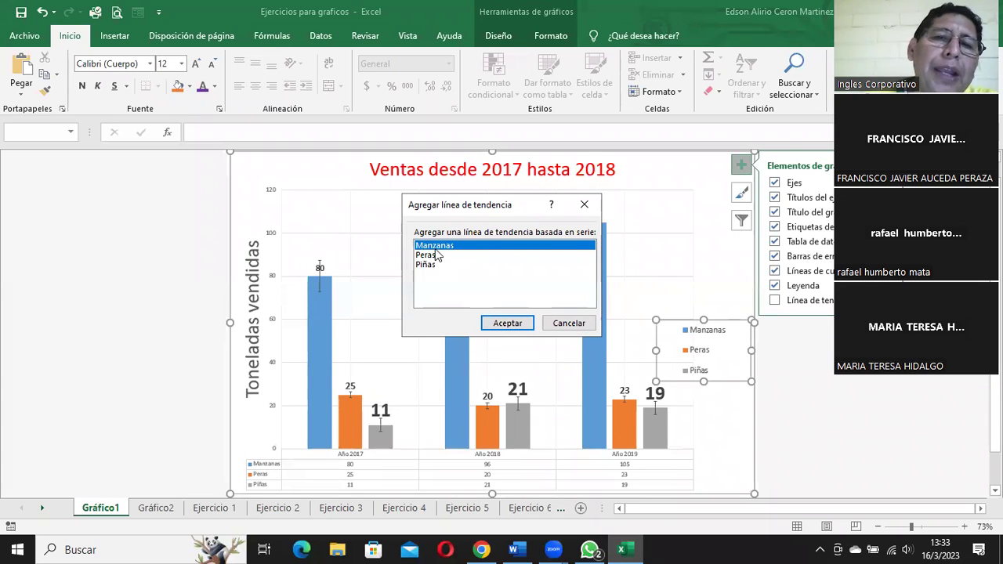
click(521, 329)
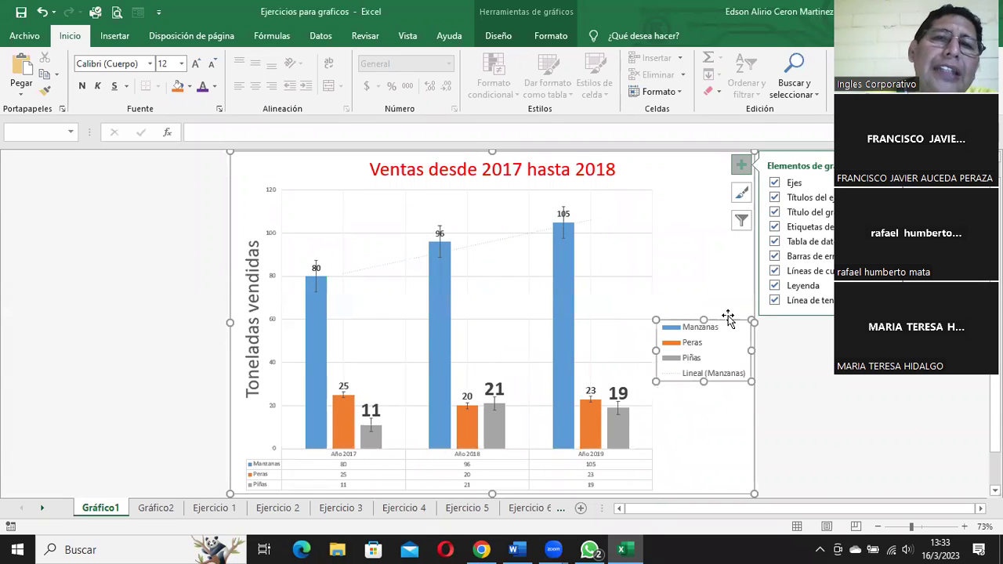
mouse_move(318, 270)
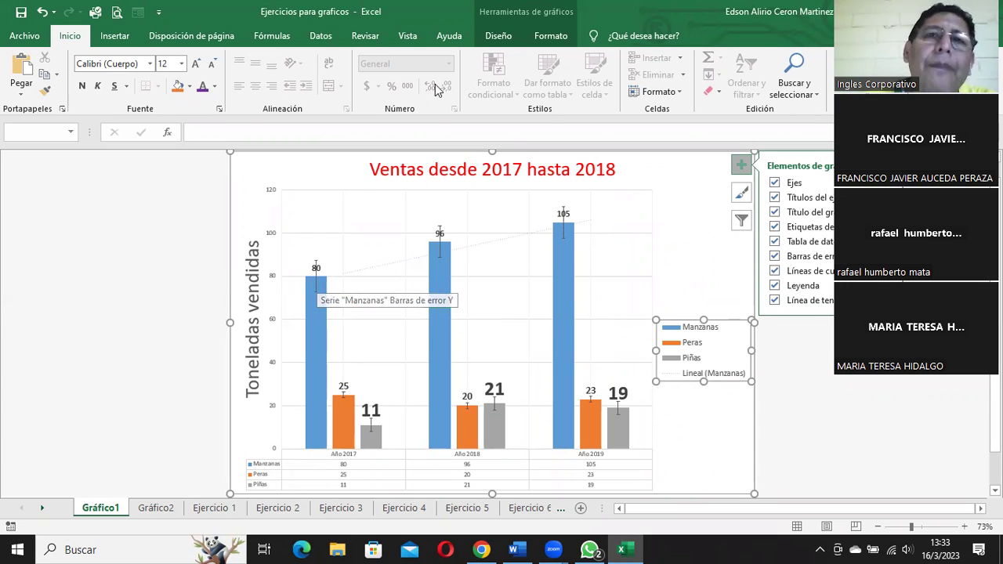
key(Escape)
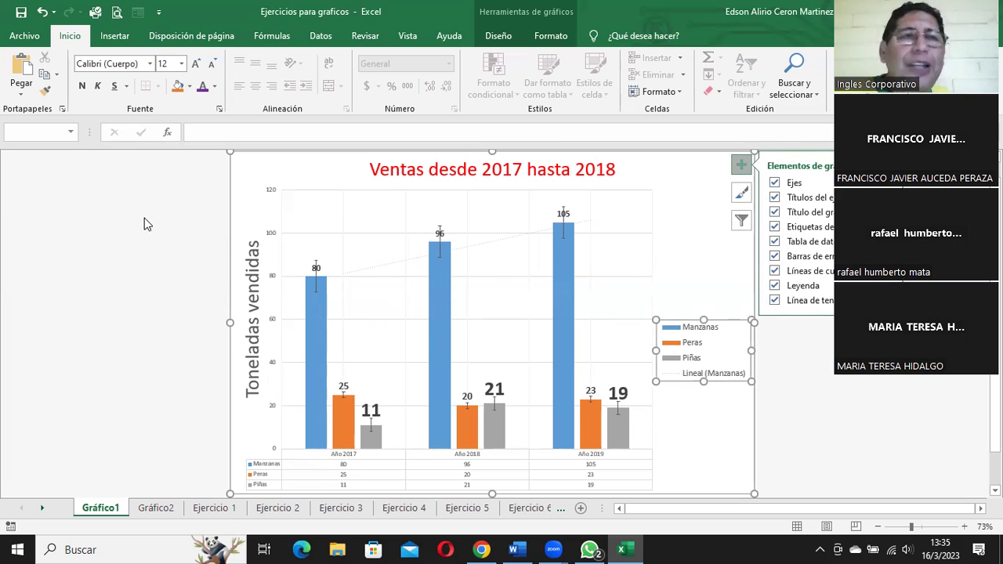
Step: Click an empty part of the Gráfico1 chart to deselect the legend and close the options
click(162, 238)
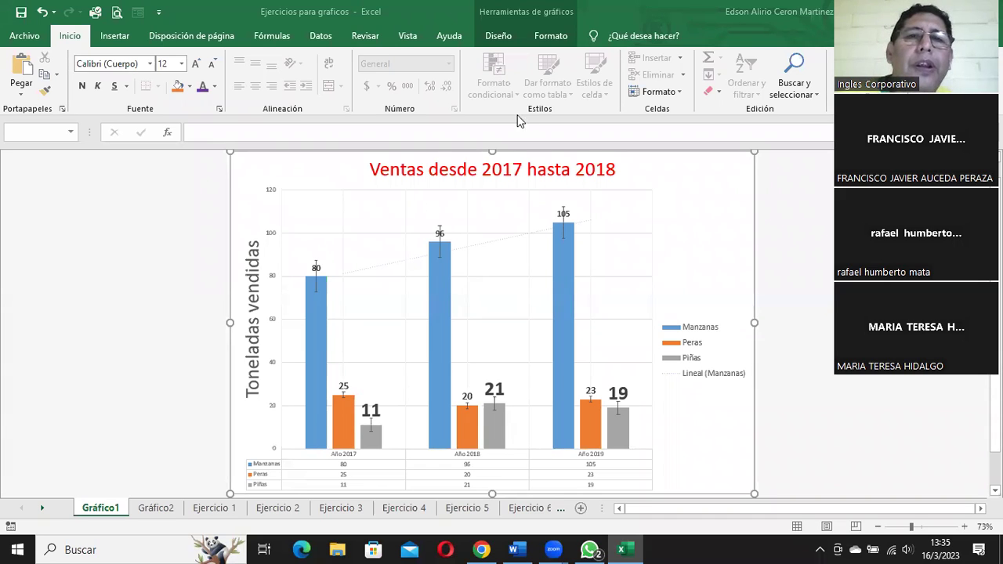
Step: Go to the Ejercicio 2 sheet and move its combined chart left to start at column I
click(155, 509)
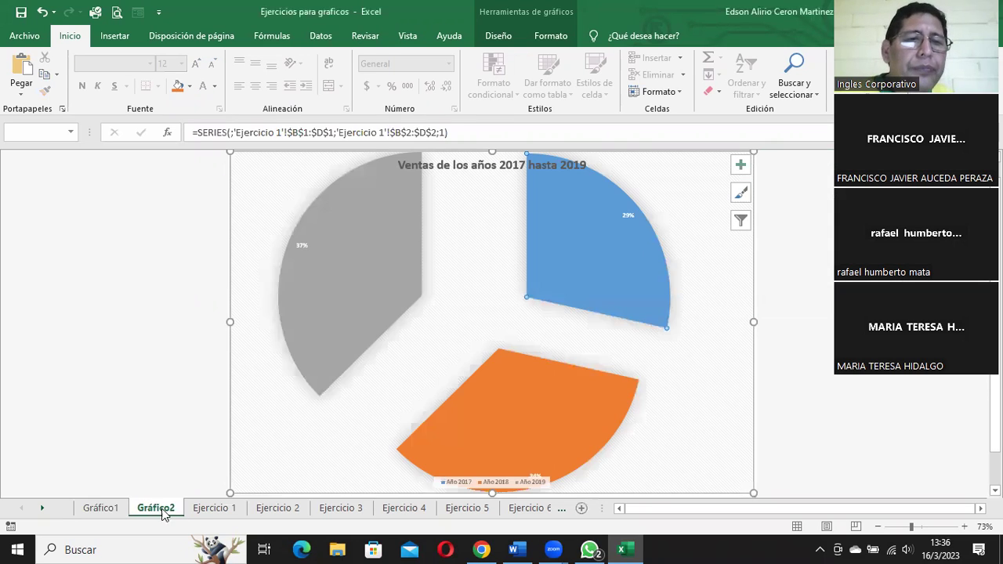
click(197, 509)
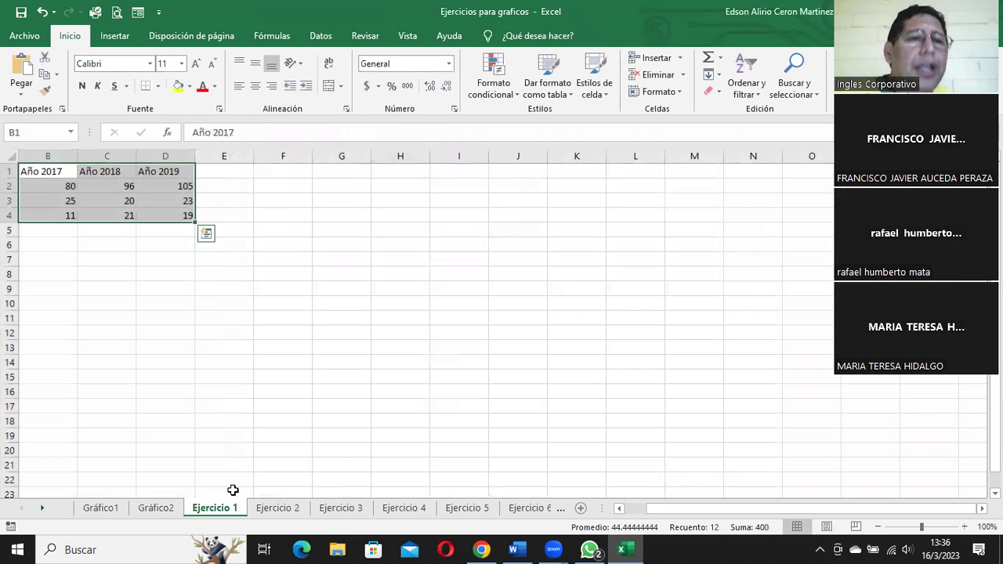
click(270, 511)
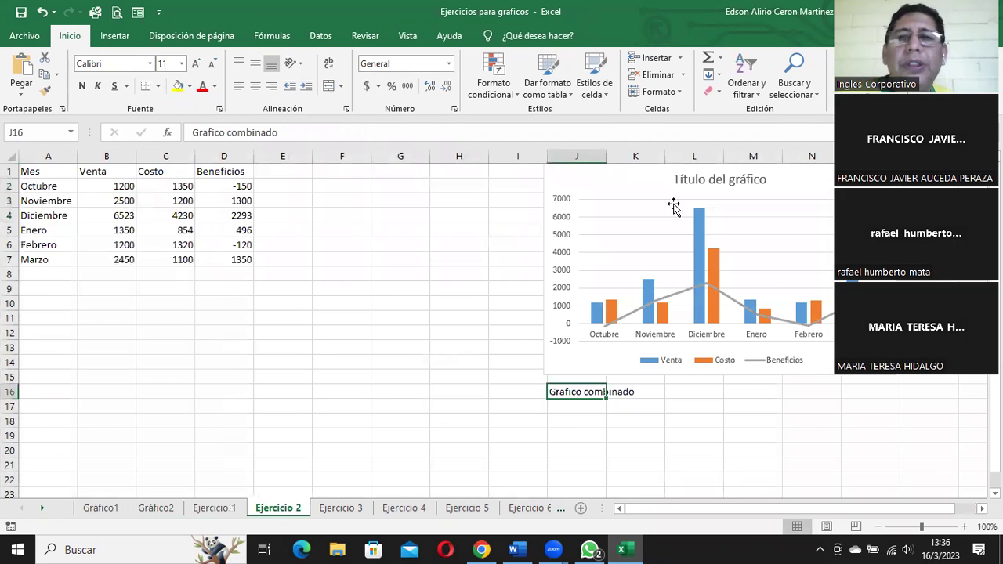
mouse_move(654, 176)
mouse_down()
mouse_move(552, 200)
mouse_move(410, 199)
mouse_move(675, 181)
mouse_up()
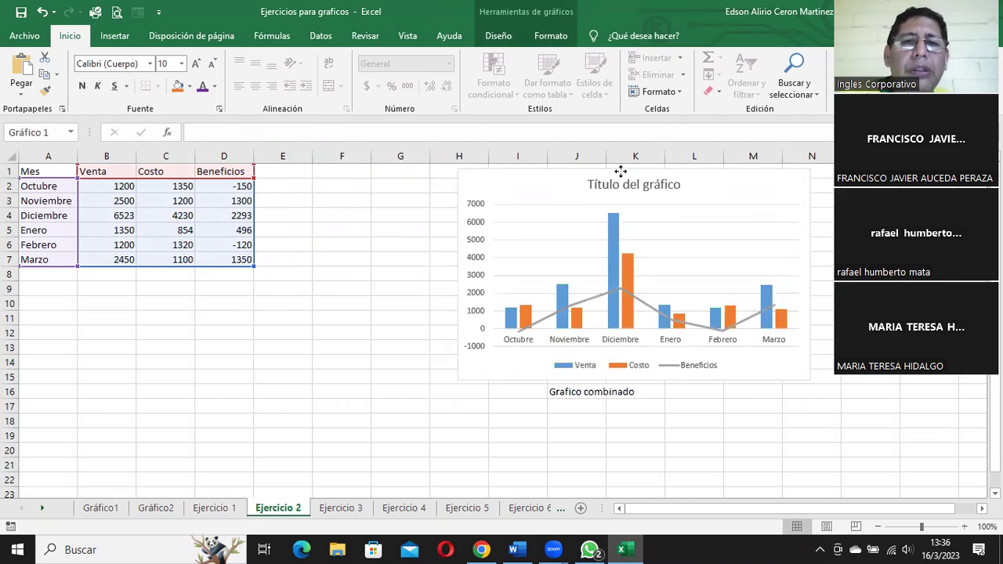
click(619, 402)
click(572, 393)
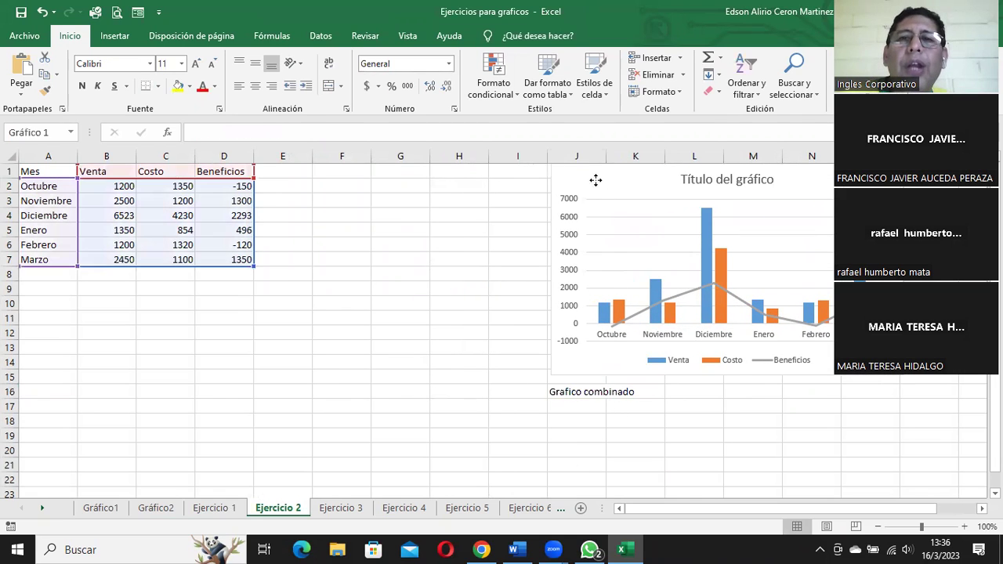
drag(604, 186, 556, 178)
Step: Select the sales table A1:D7, from Mes to Beneficios, as chart data
click(265, 351)
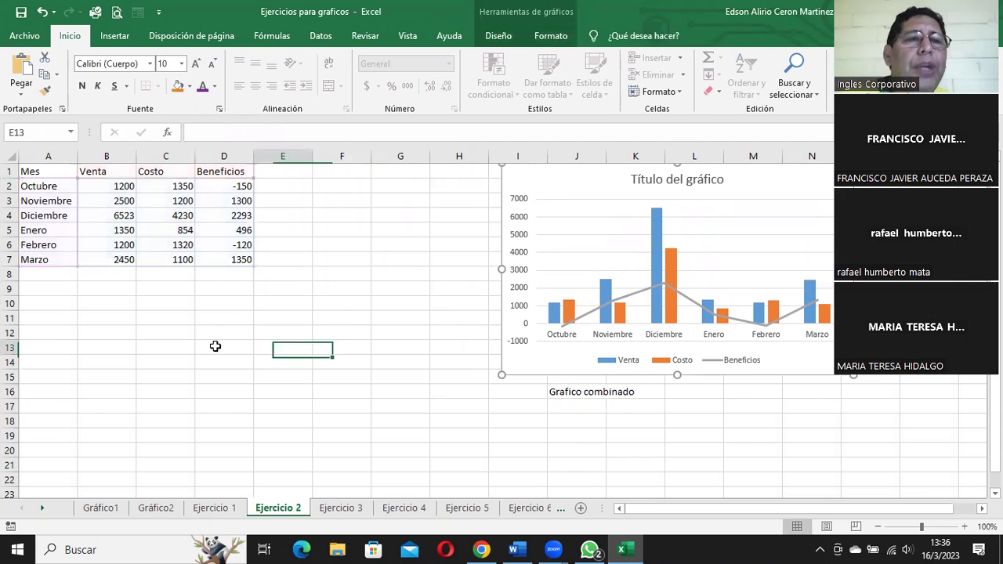
mouse_move(35, 171)
mouse_down()
mouse_move(220, 227)
mouse_move(224, 258)
mouse_up()
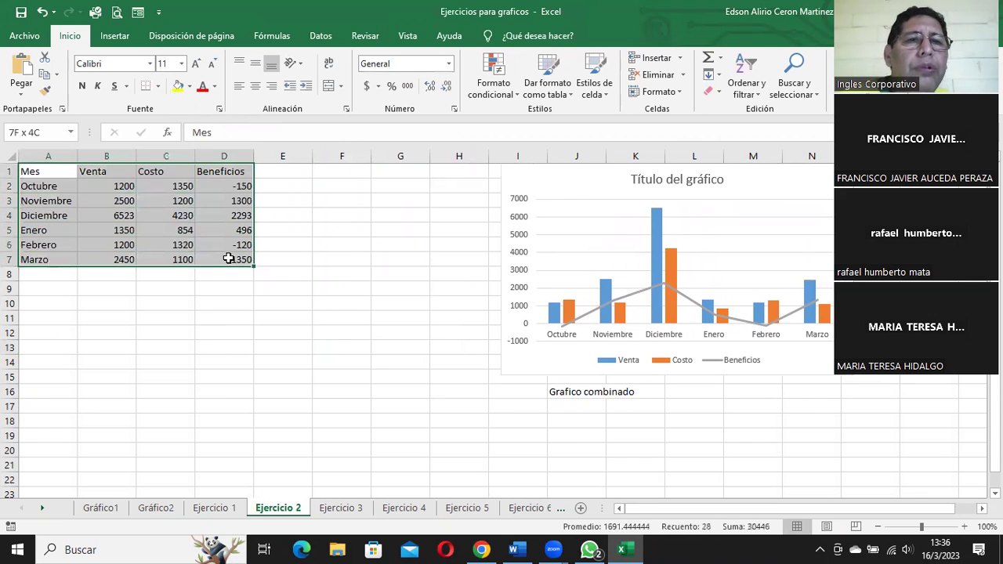
click(115, 36)
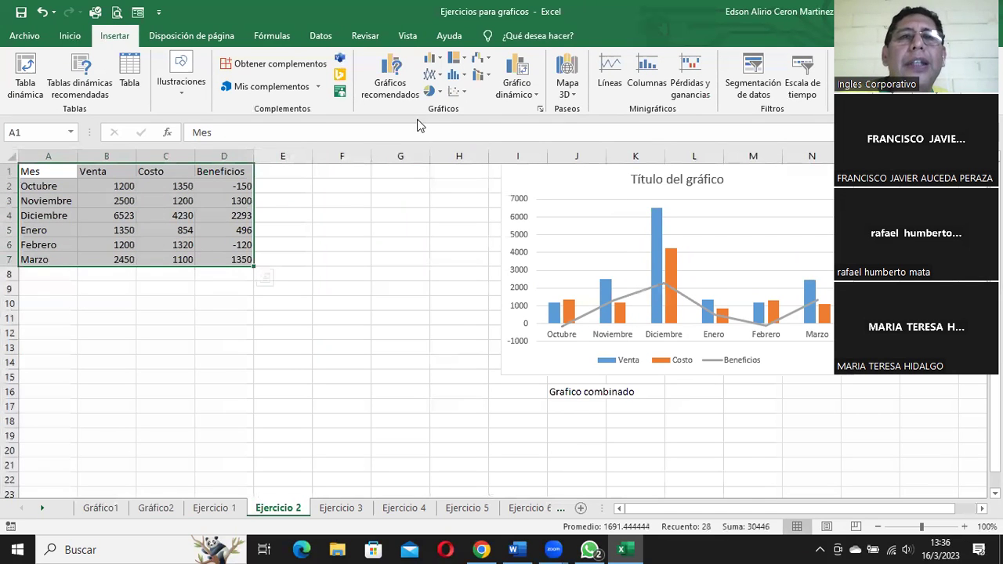
Step: Insert a Combinado chart (Columna agrupada - Línea) from Gráficos recomendados > Todos los gráficos
click(391, 83)
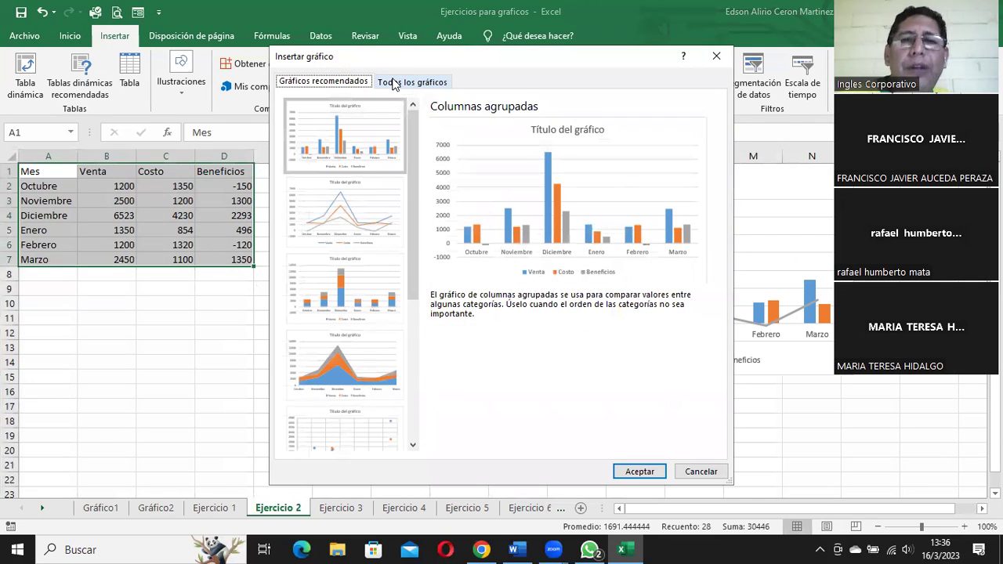
click(415, 83)
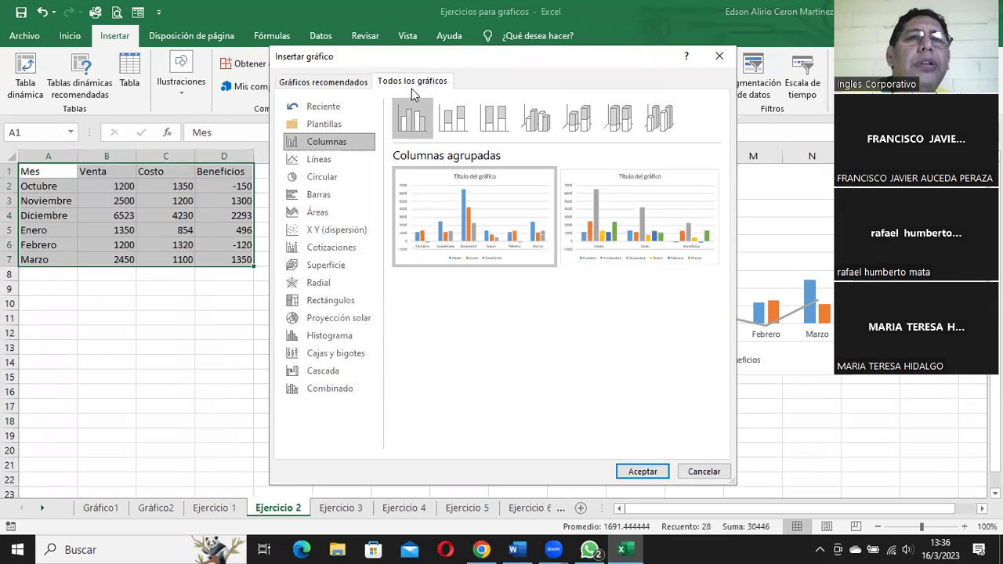
click(340, 159)
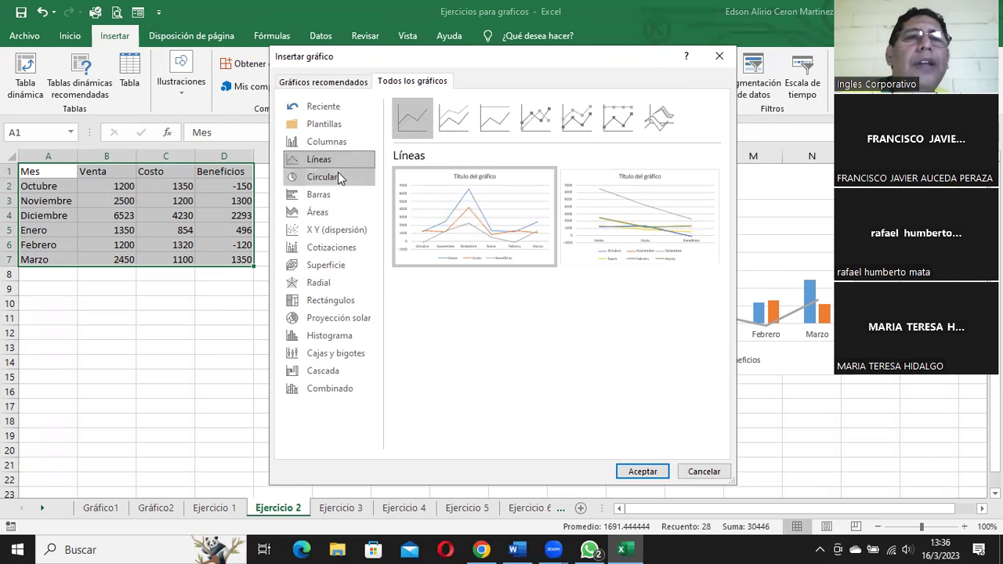
click(338, 173)
click(334, 197)
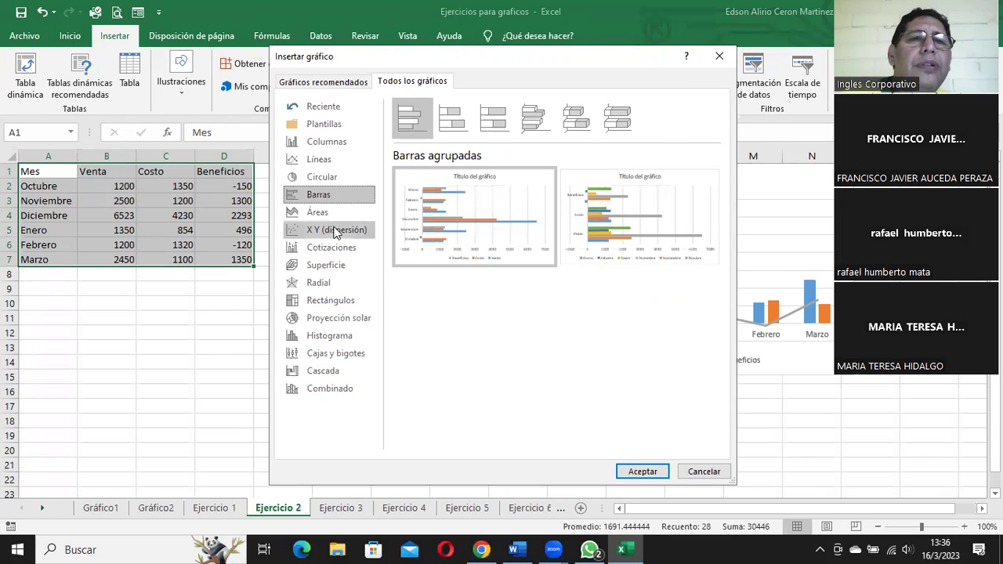
click(336, 231)
click(338, 245)
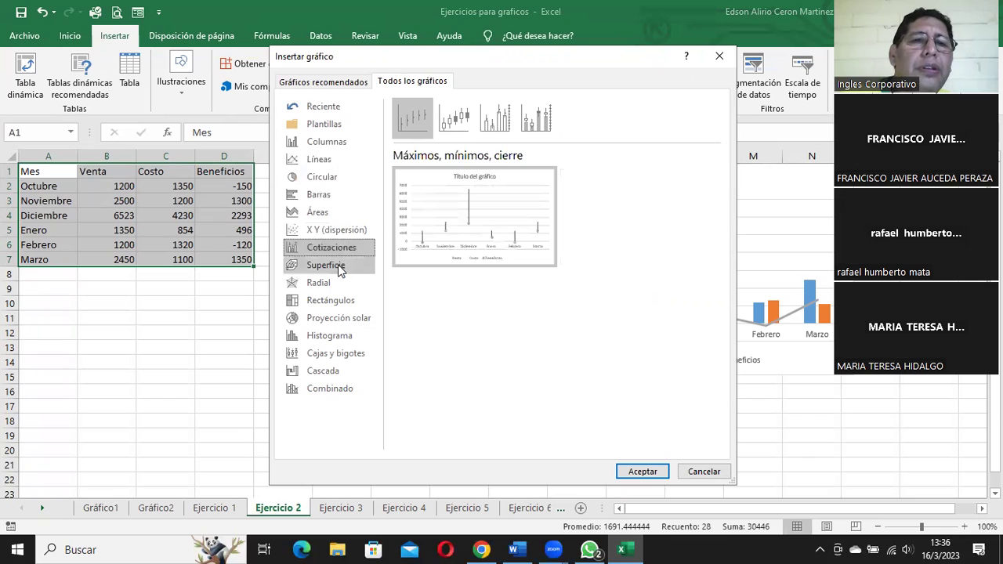
click(339, 265)
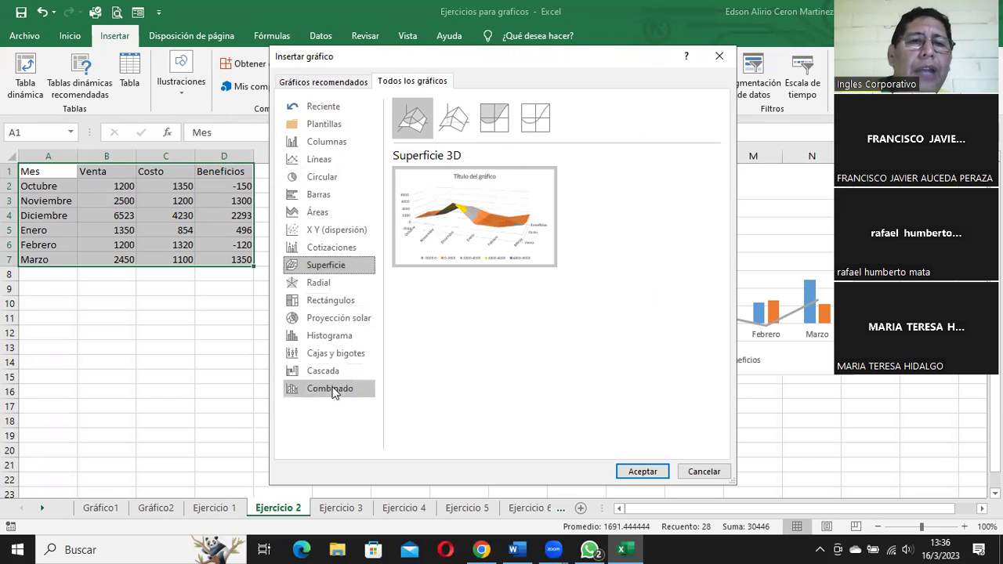
click(324, 372)
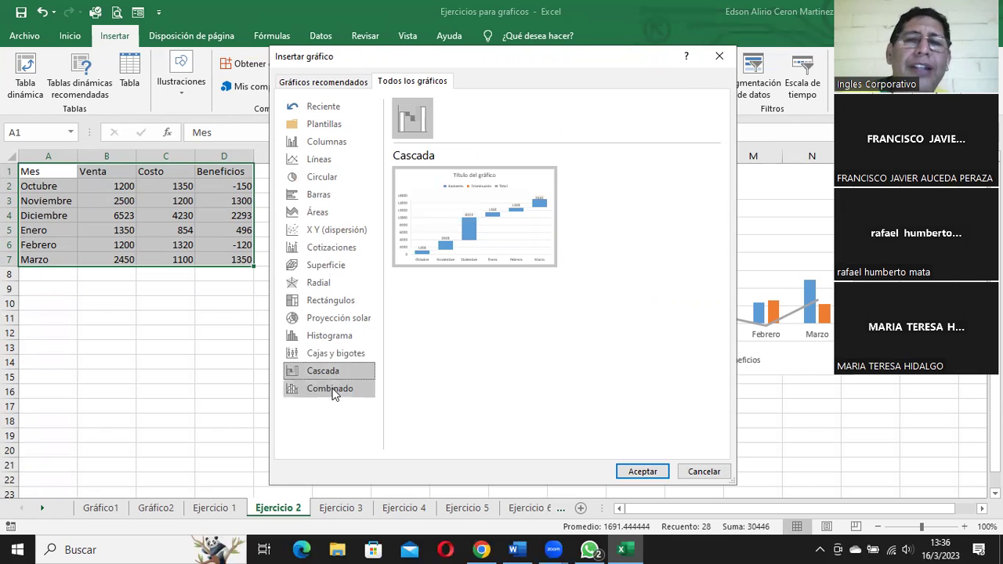
click(331, 390)
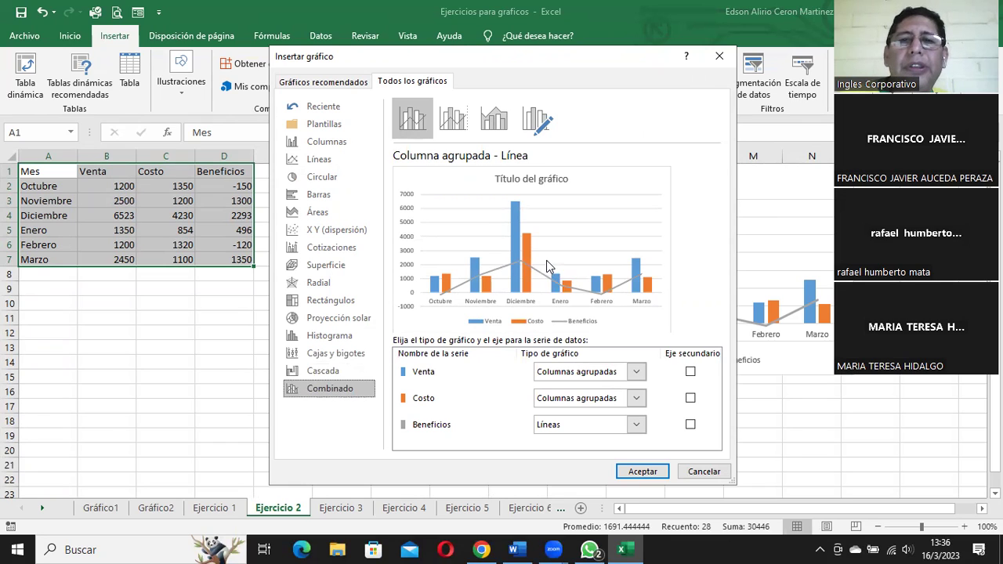
click(644, 472)
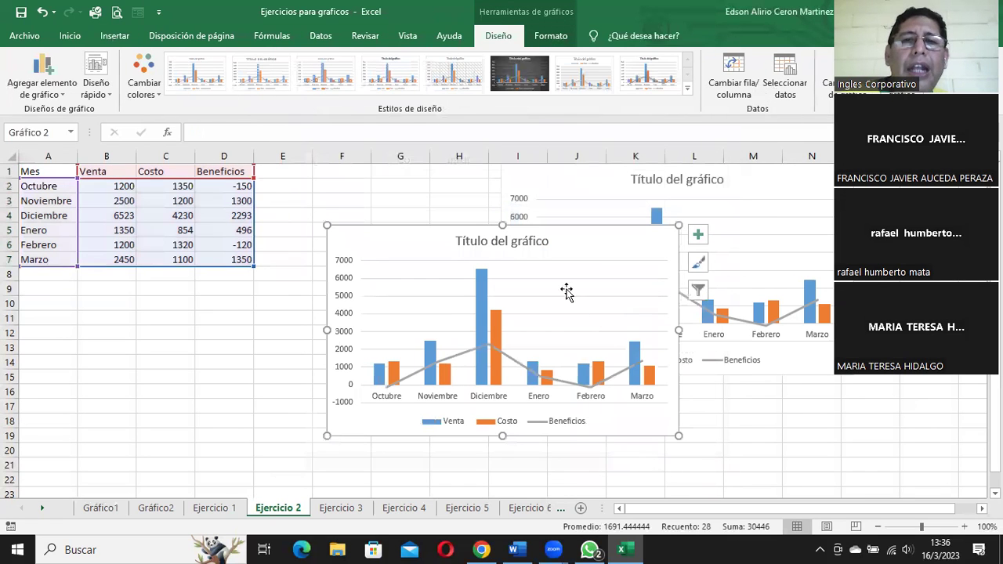
Step: Move the new combined chart below the sales table and select its title text
mouse_move(567, 246)
mouse_down()
mouse_move(431, 264)
mouse_move(340, 257)
mouse_up()
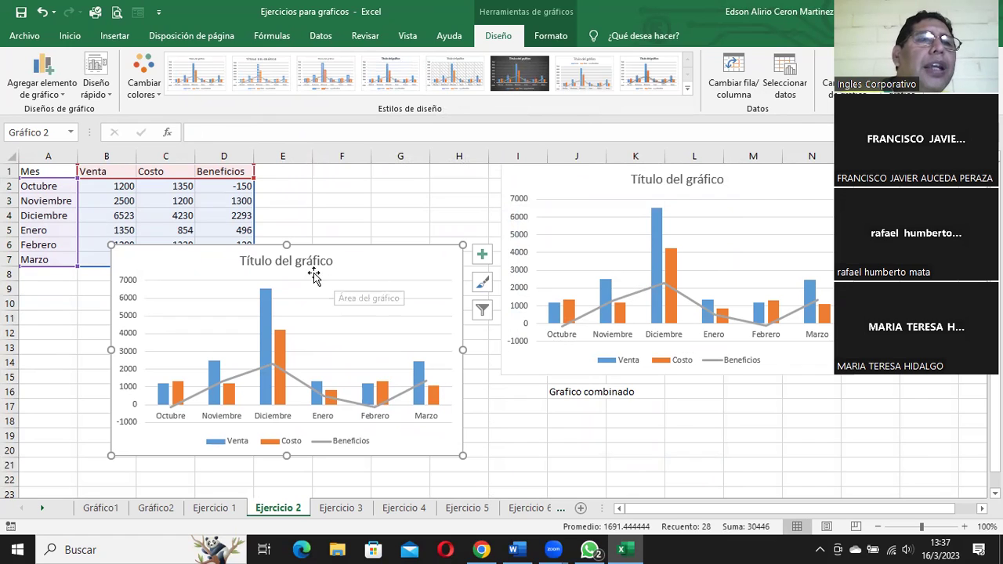
click(273, 262)
double_click(272, 262)
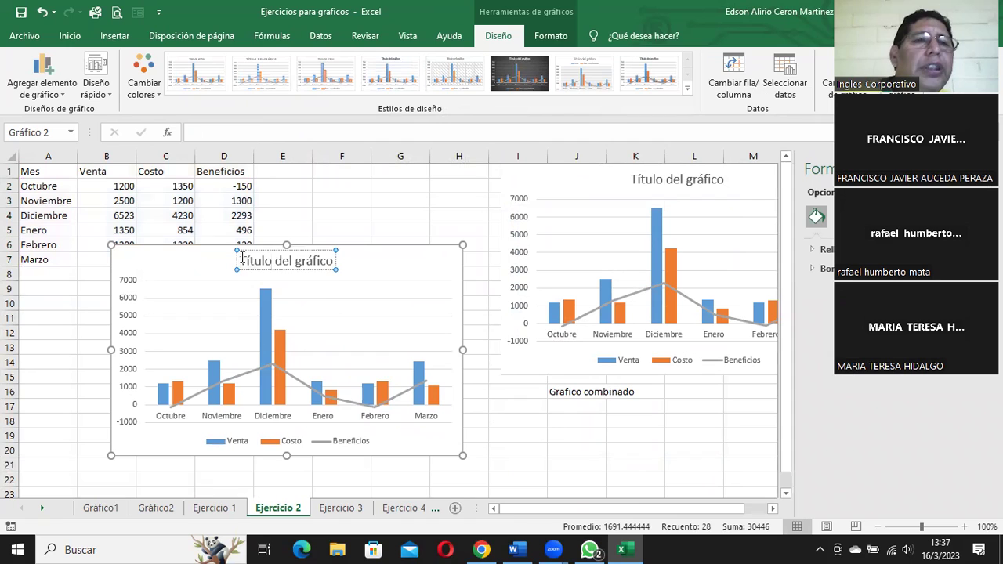
drag(241, 258, 343, 265)
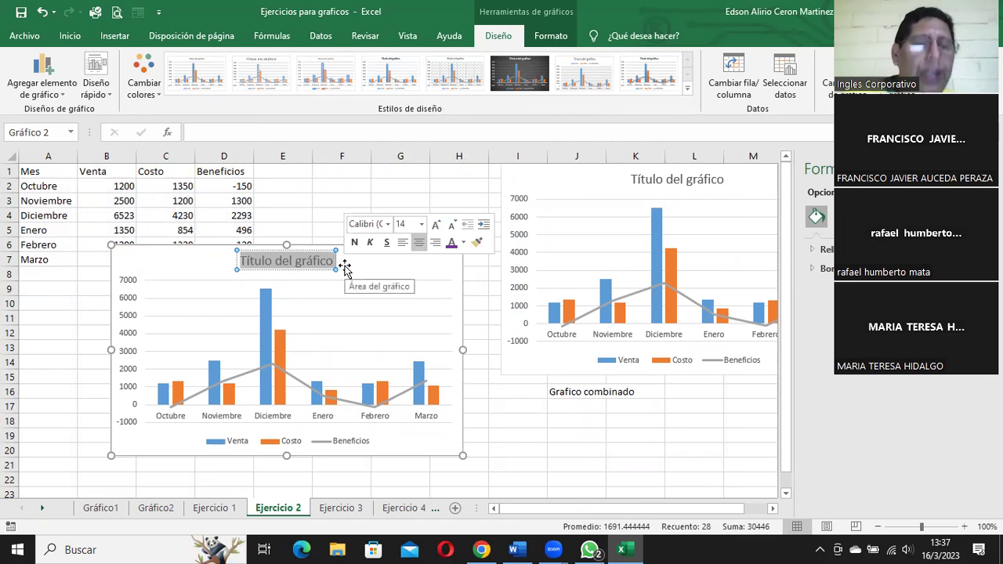
Step: Type the title 'Utilidades de la empressa III y IV Quater', correcting typos along the way
text(Utilidades)
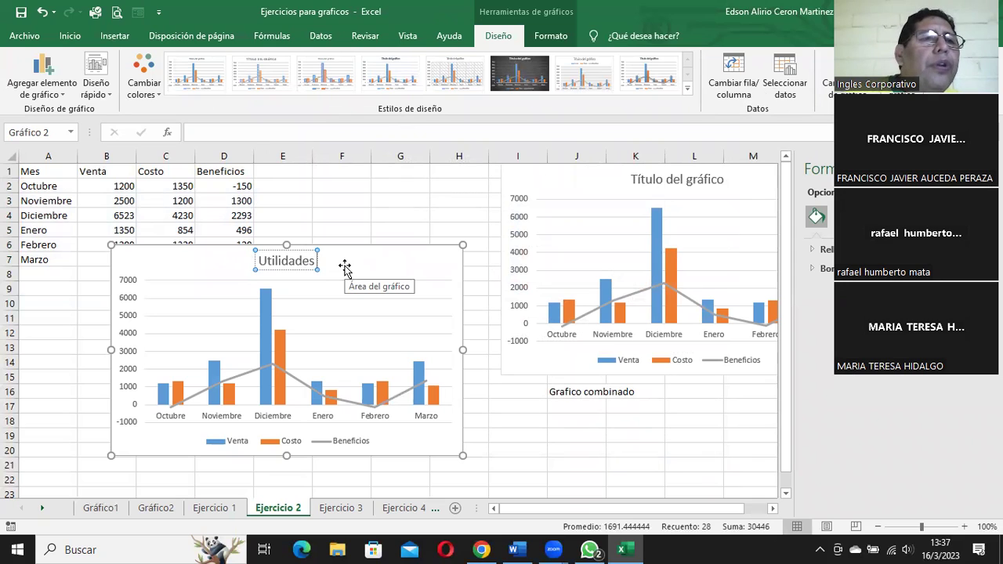
text( de la)
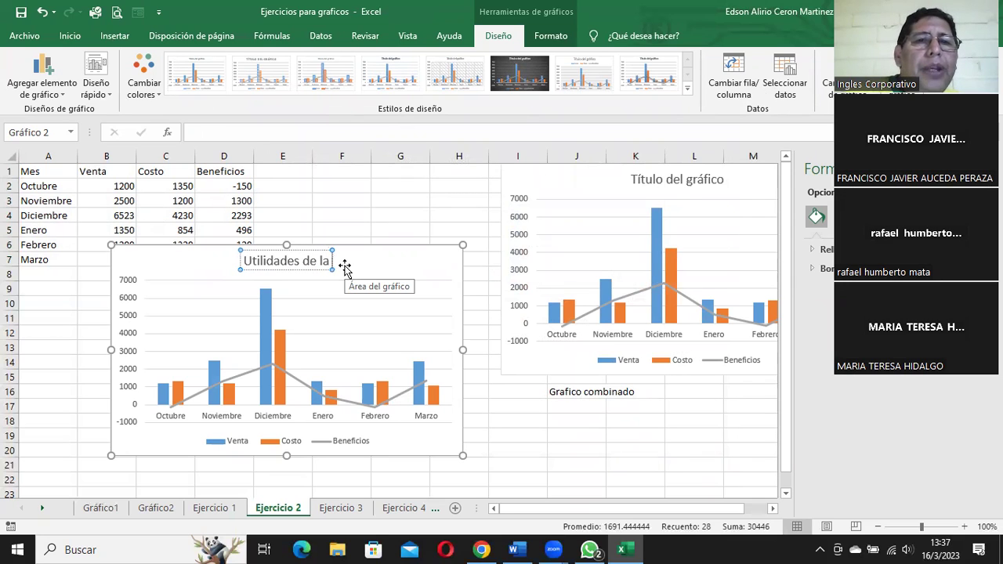
text( emperesa)
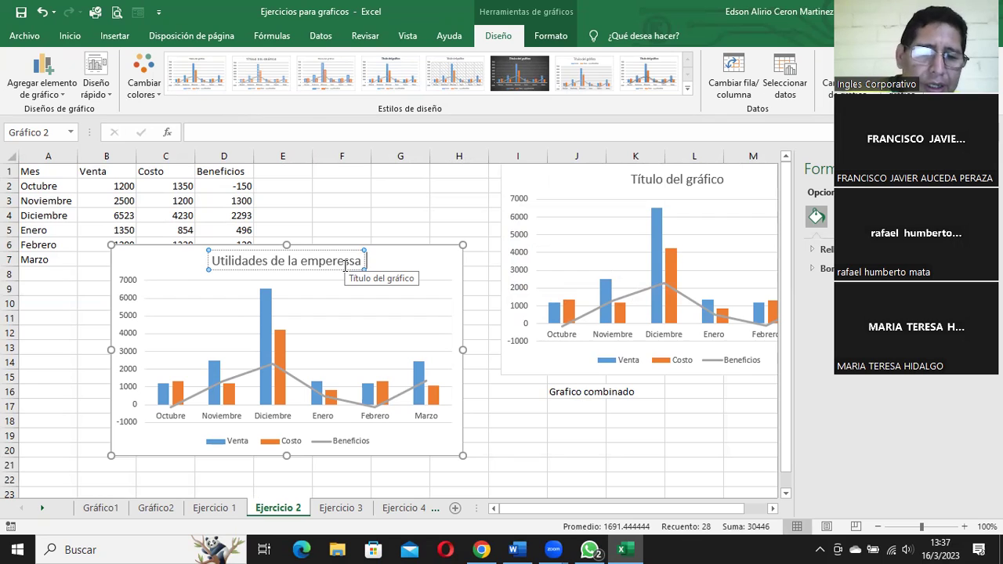
text(II y Iv)
key(BackSpace)
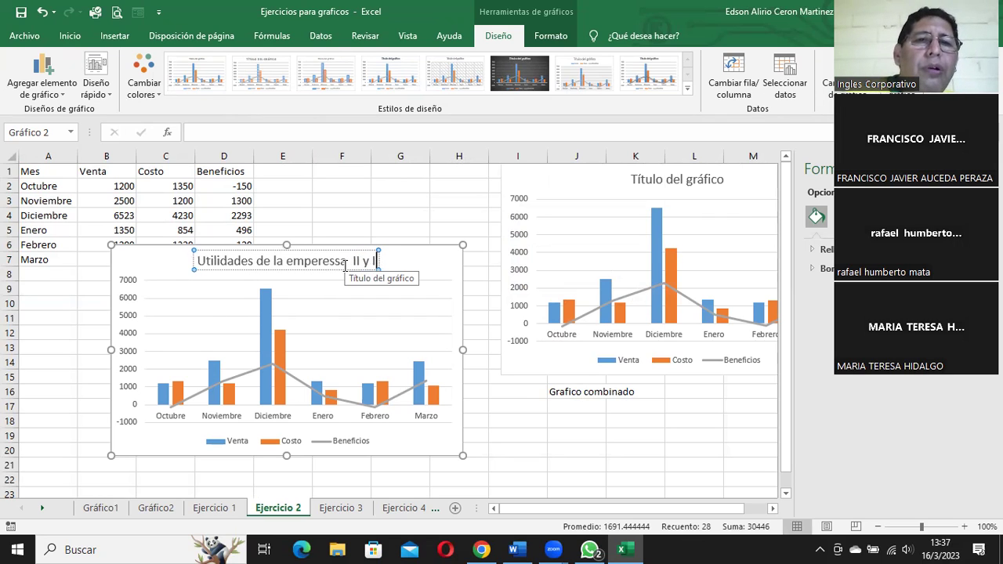
text(V)
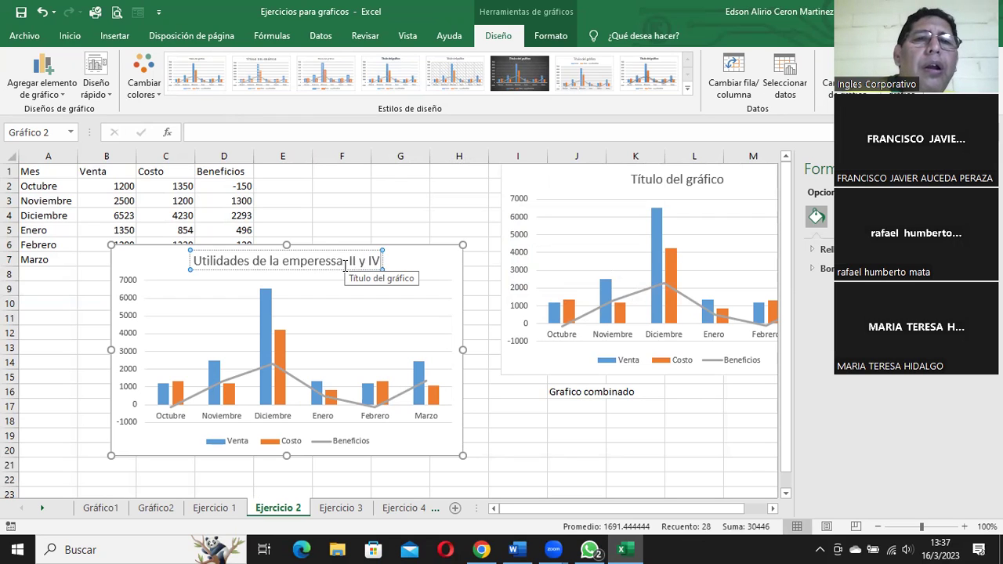
key(BackSpace)
key(BackSpace)
key(BackSpace)
text(I i)
key(BackSpace)
text(y IVCua)
key(BackSpace)
key(BackSpace)
key(BackSpace)
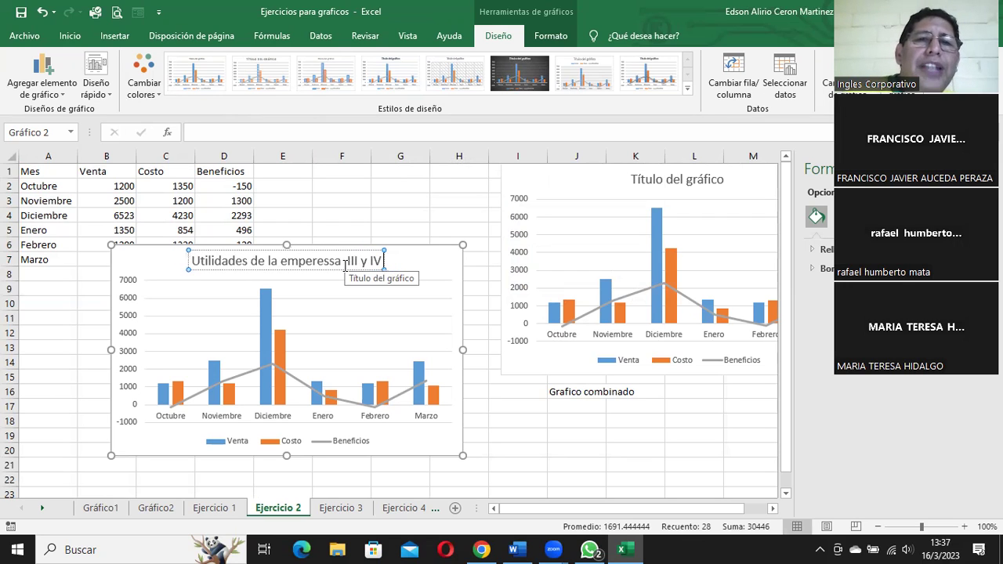
text(Queter)
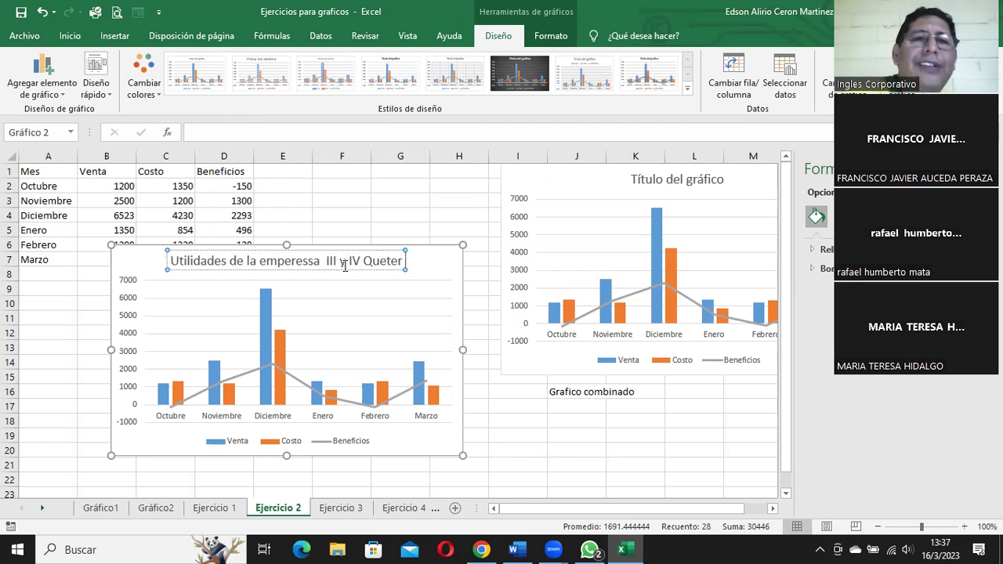
key(BackSpace)
key(BackSpace)
key(BackSpace)
key(BackSpace)
text(ater)
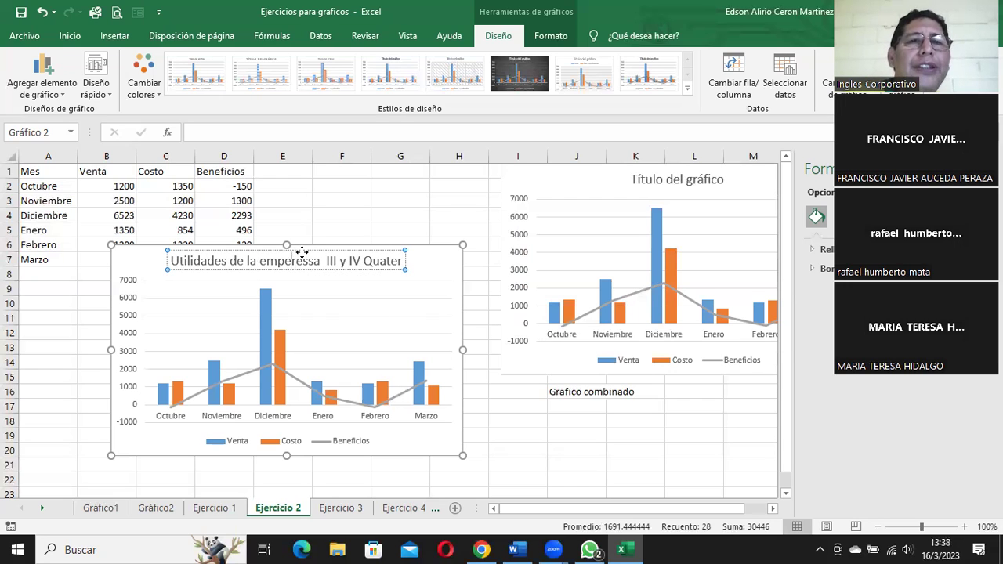
key(BackSpace)
text(e)
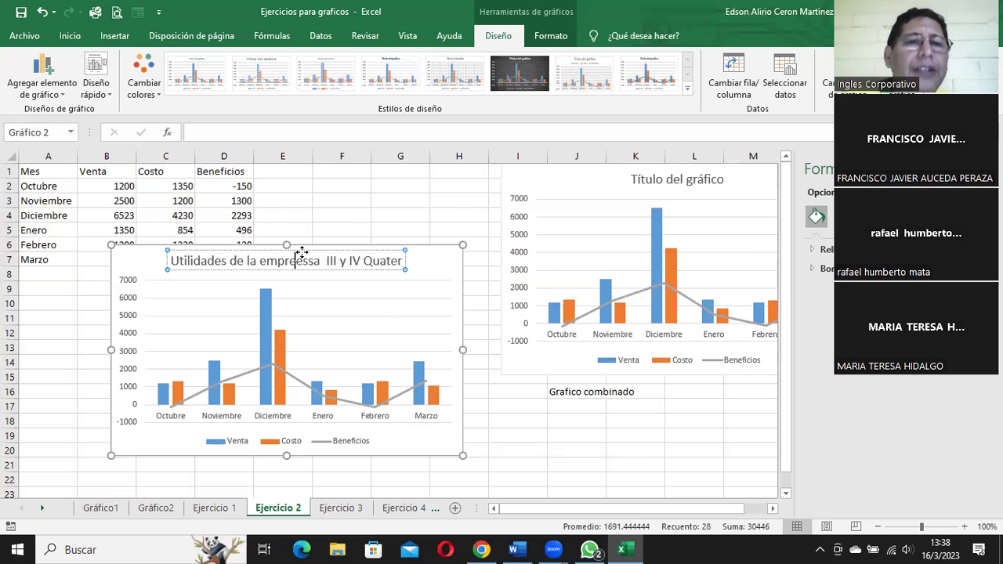
key(BackSpace)
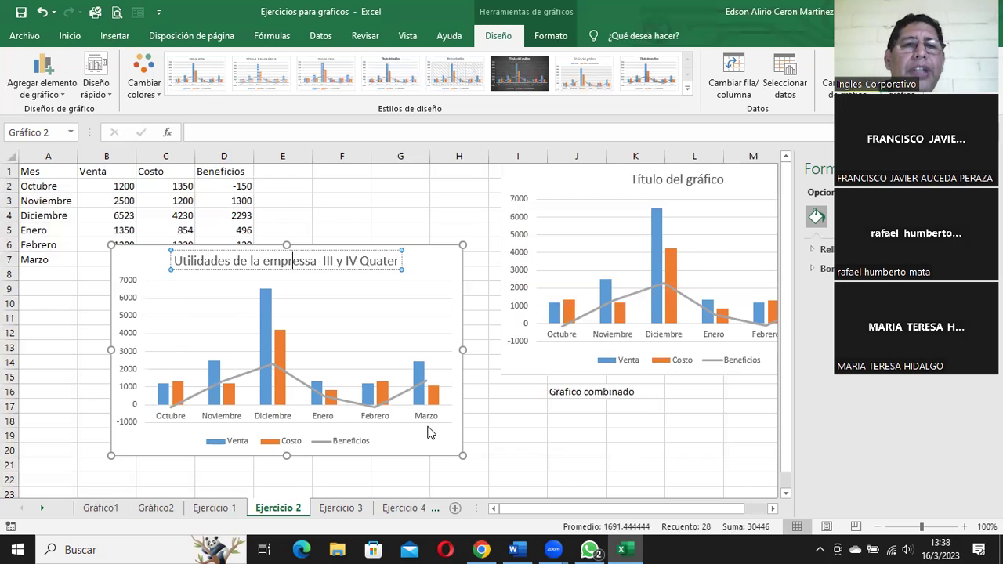
Step: Select the left chart's title and close the Format Chart Area pane
mouse_move(423, 380)
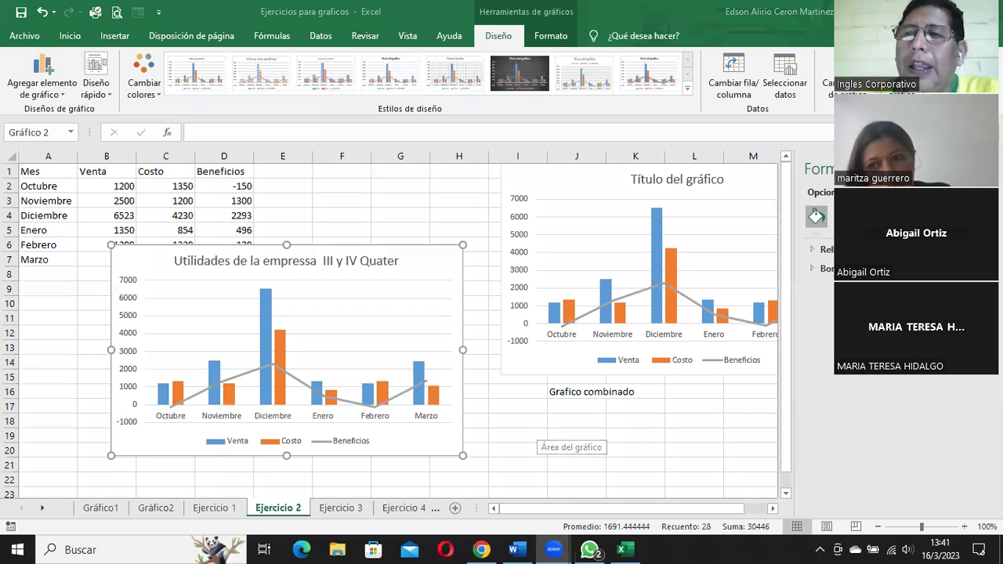
click(286, 260)
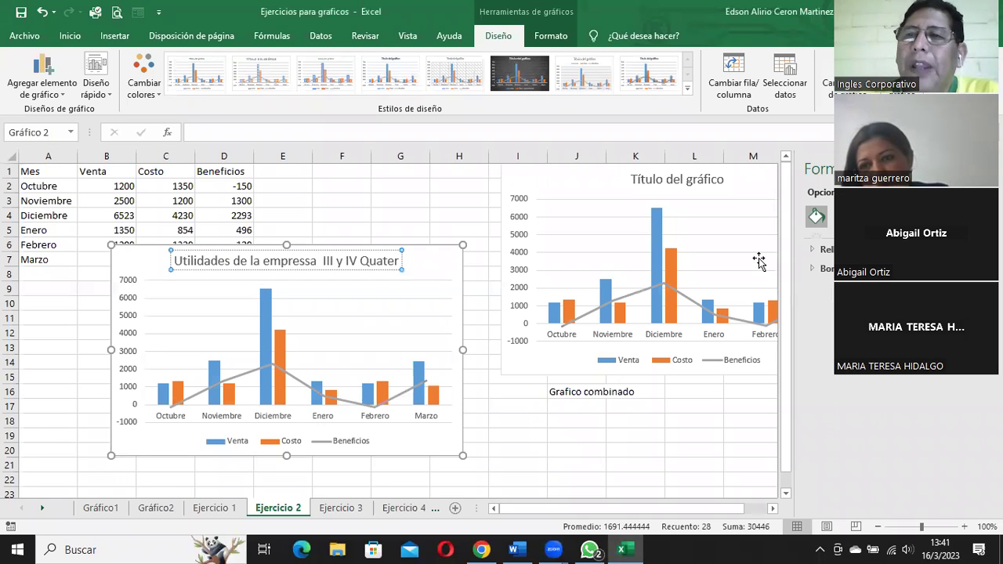
click(981, 168)
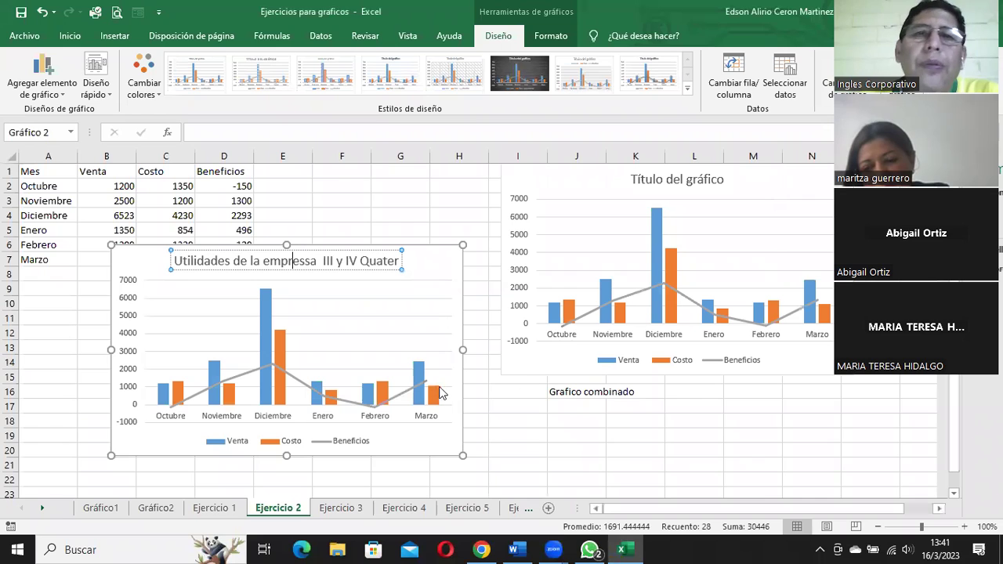
Step: On the Ejercicio 3 sheet, insert a 3D clustered column chart from the sales table A5:D11
click(341, 507)
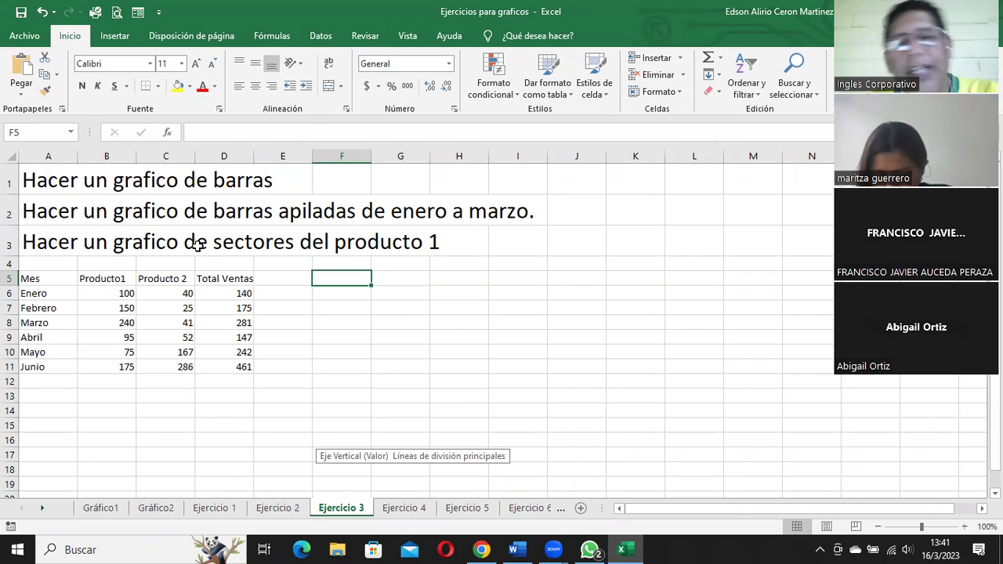
drag(47, 283, 243, 362)
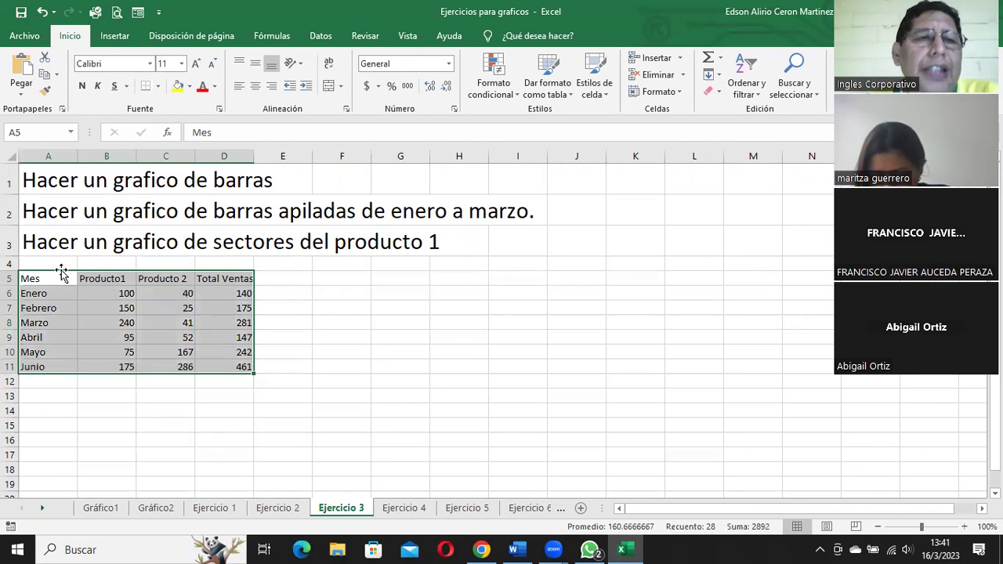
click(114, 35)
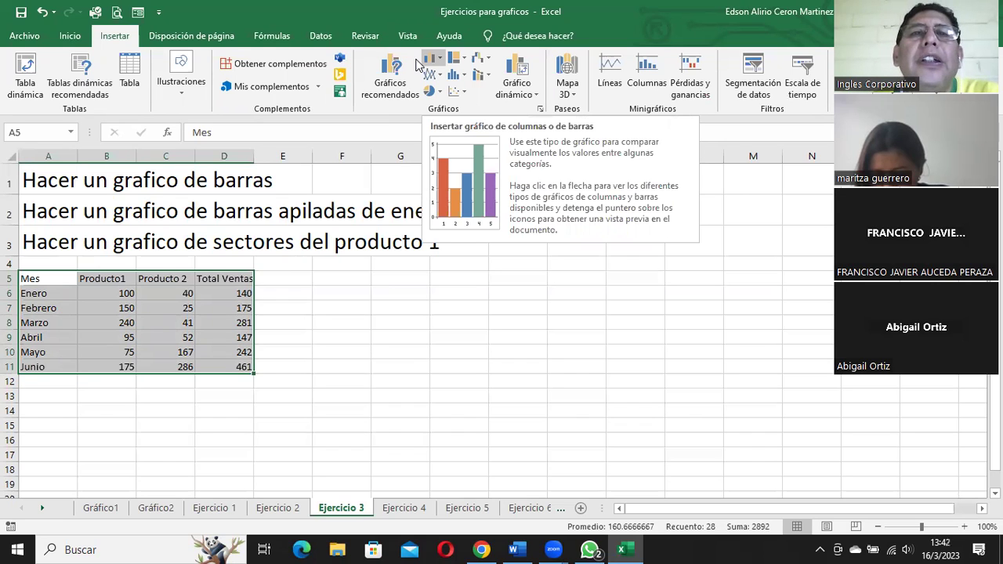
click(418, 63)
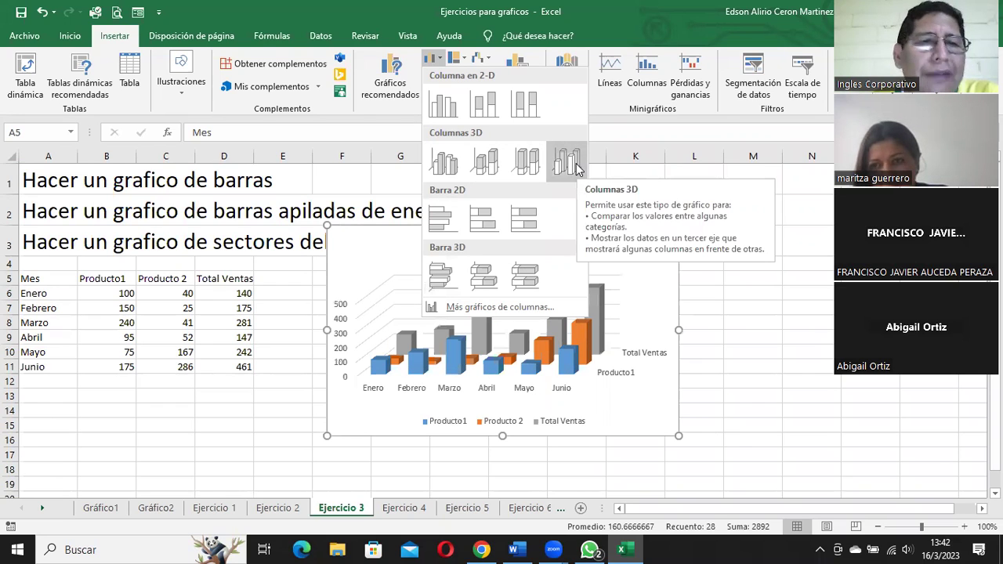
click(576, 166)
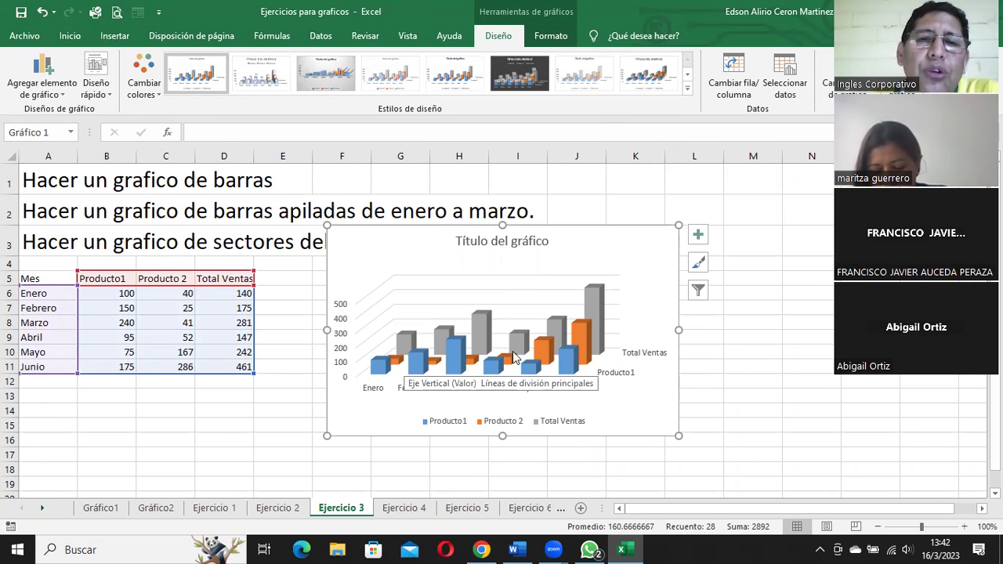
mouse_move(482, 337)
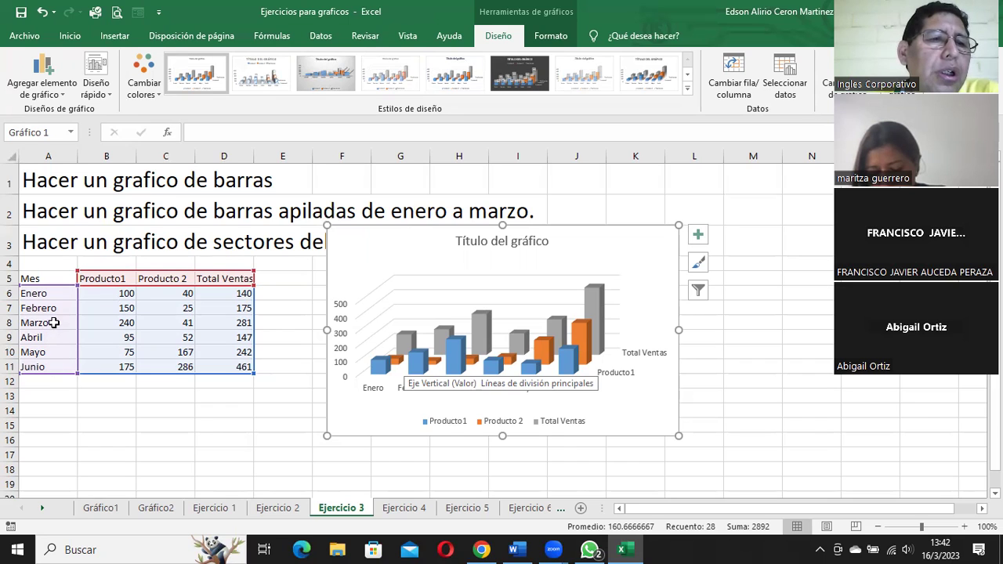
click(476, 239)
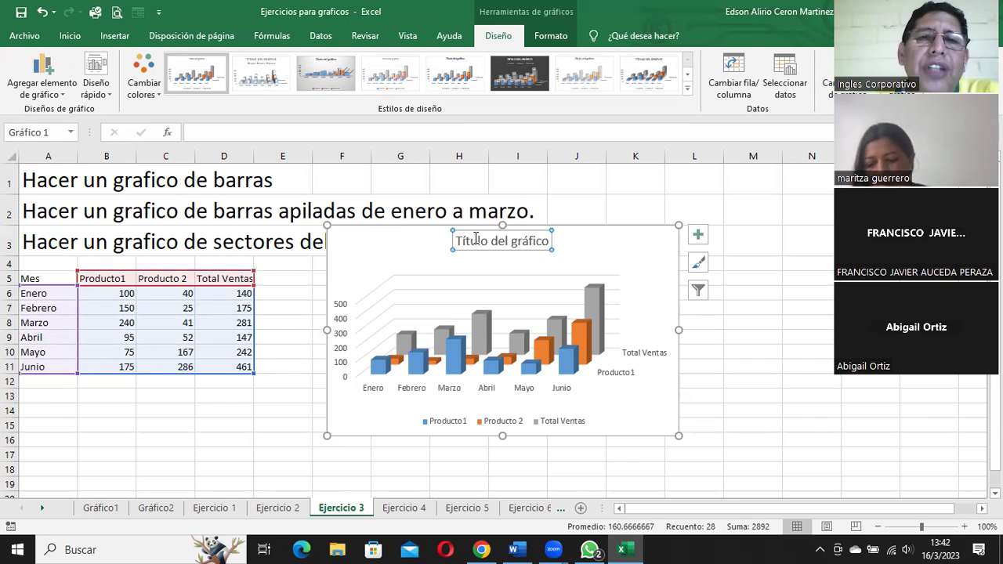
triple_click(478, 240)
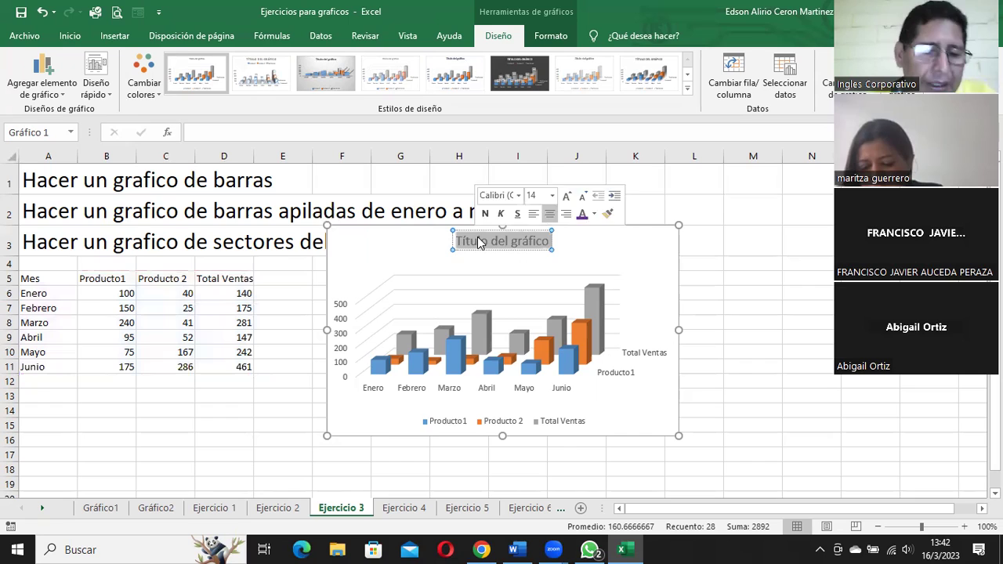
text(Ventas)
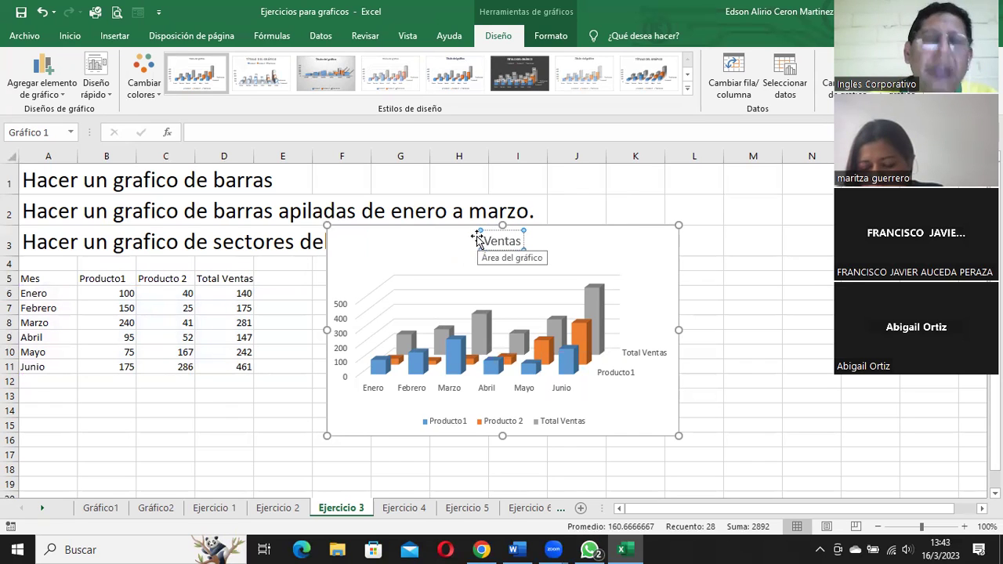
text( SEmestrales)
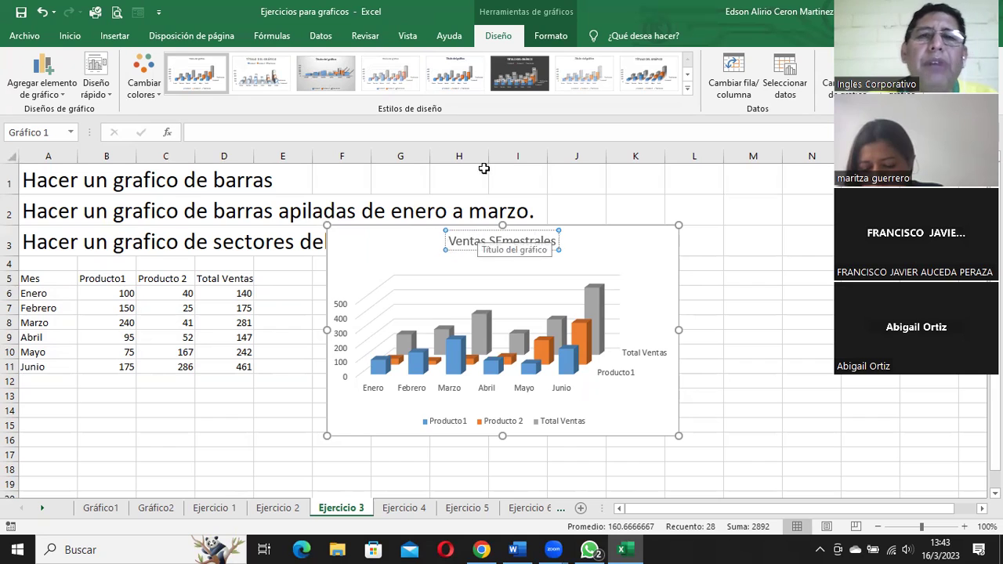
click(503, 241)
key(BackSpace)
text(e)
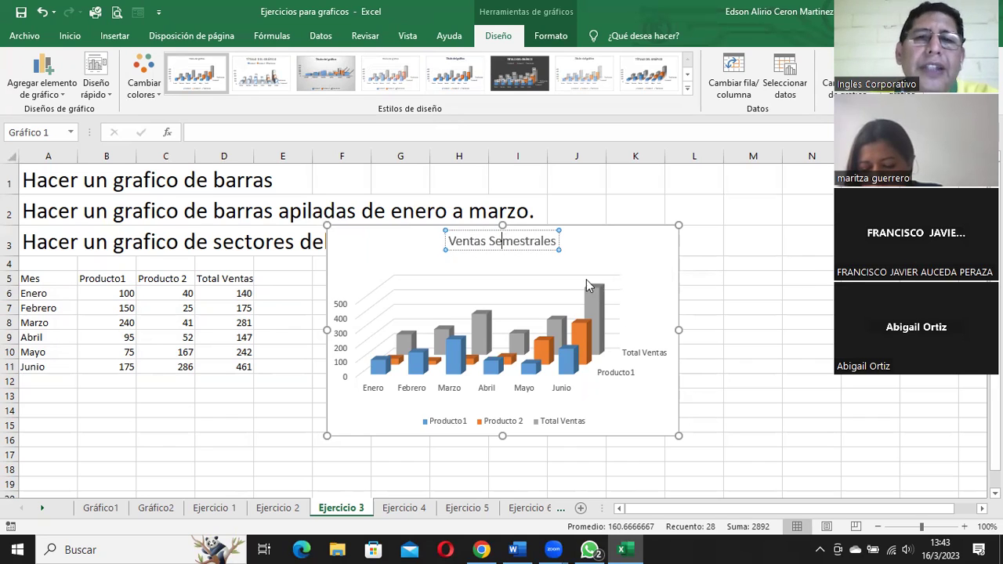
click(806, 370)
drag(598, 233, 873, 181)
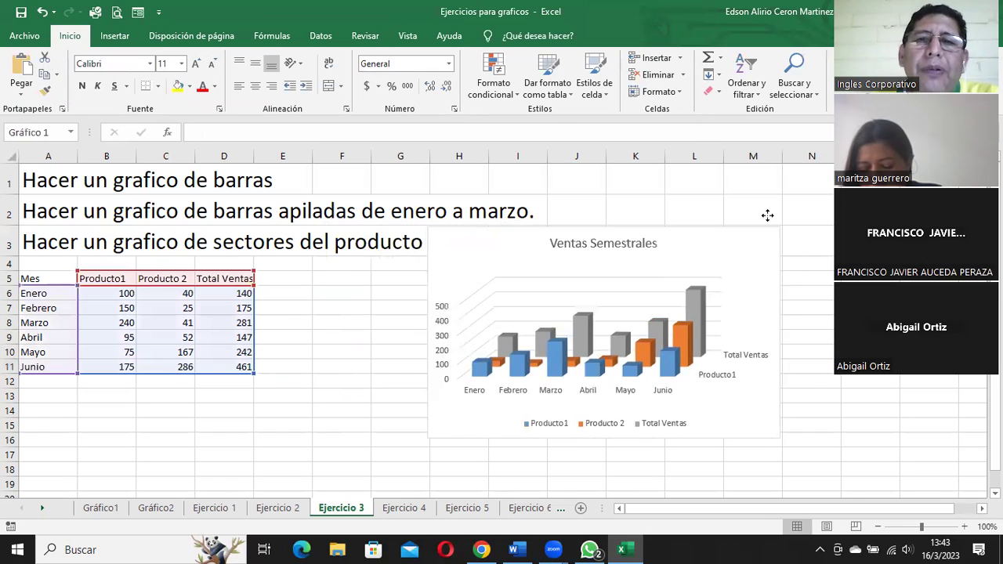
click(817, 192)
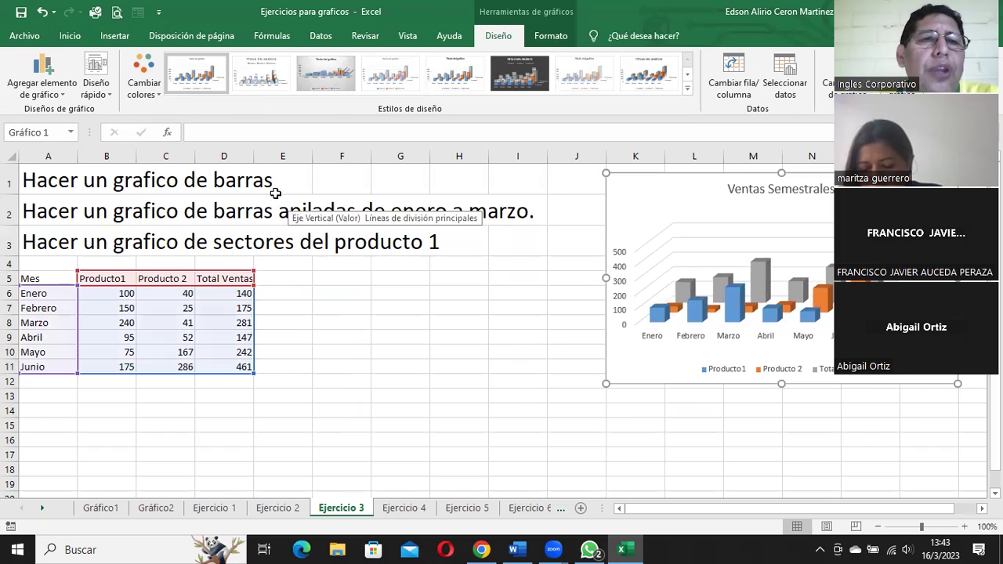
click(395, 469)
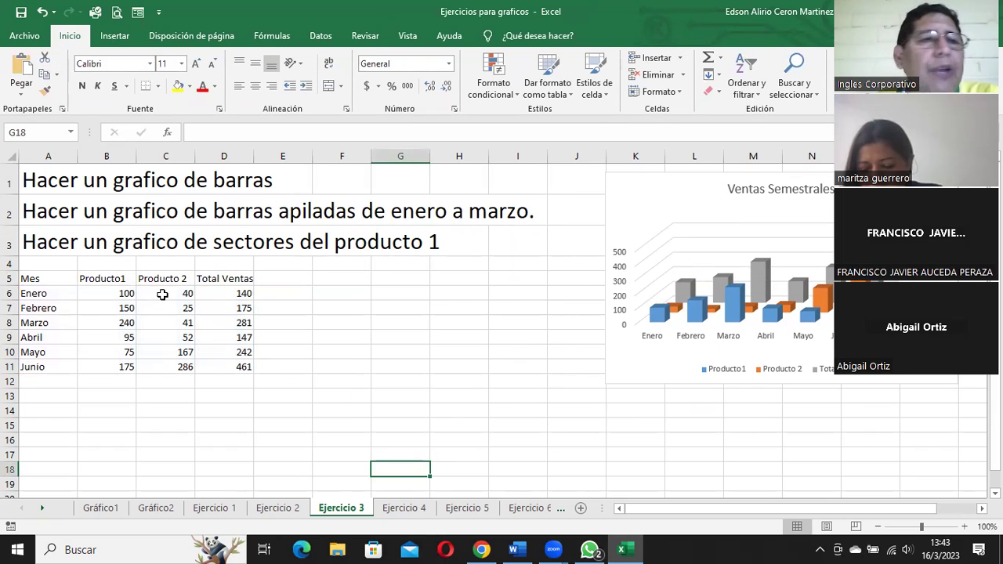
Step: Insert a stacked 3D column chart from the Mes through Marzo rows, A5:D8
mouse_move(40, 279)
mouse_down()
mouse_move(41, 323)
mouse_move(243, 336)
mouse_up()
click(219, 317)
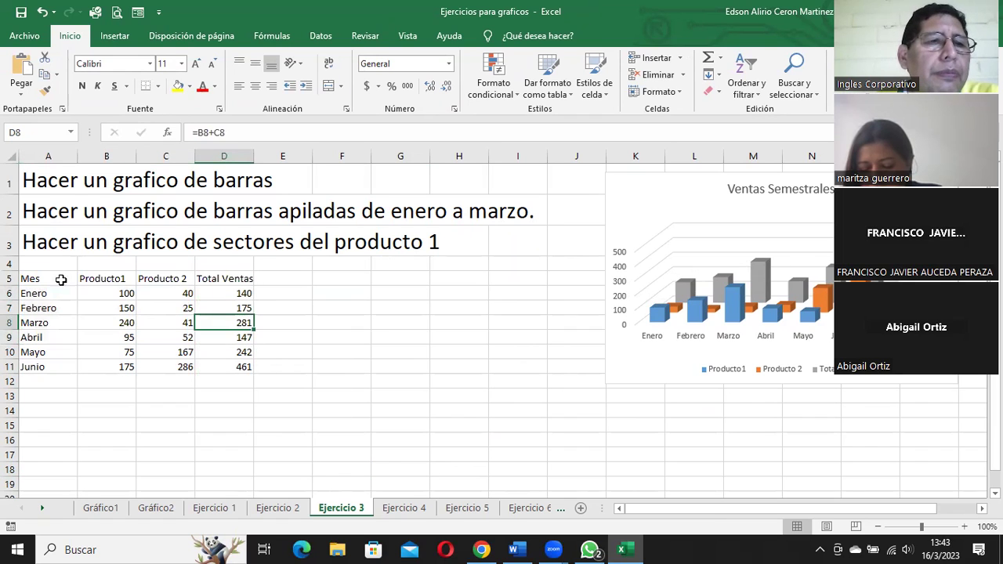
drag(38, 279, 220, 324)
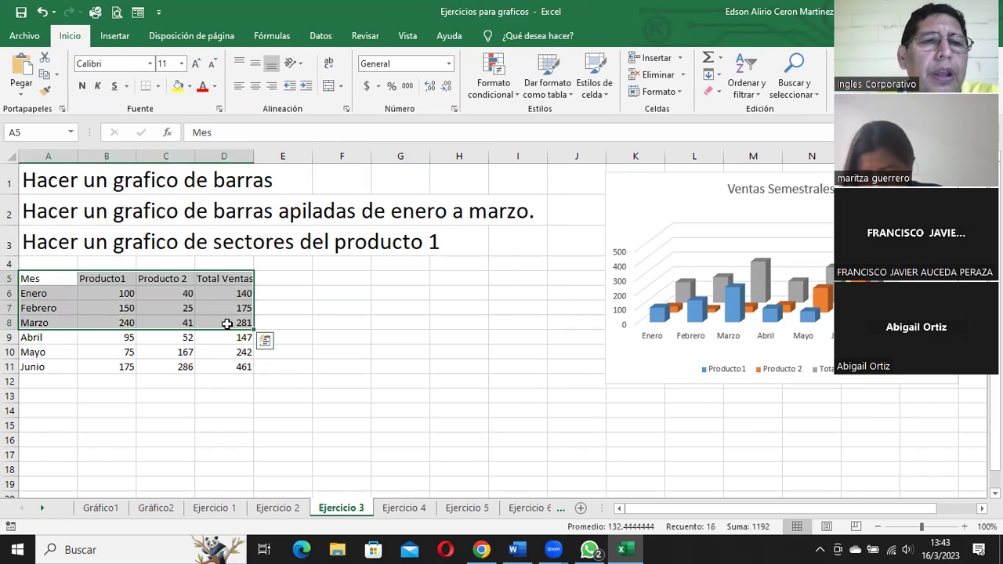
click(115, 36)
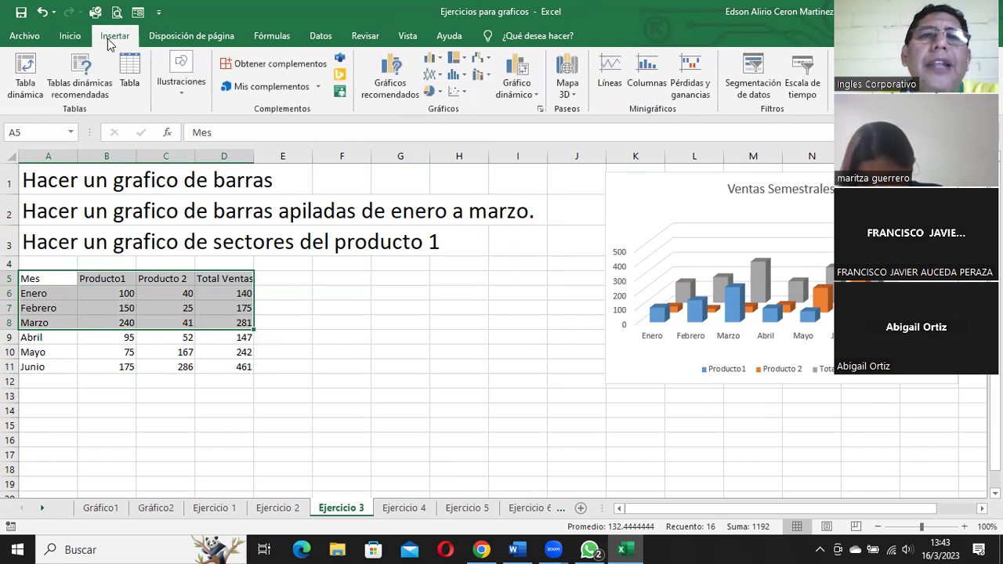
click(435, 59)
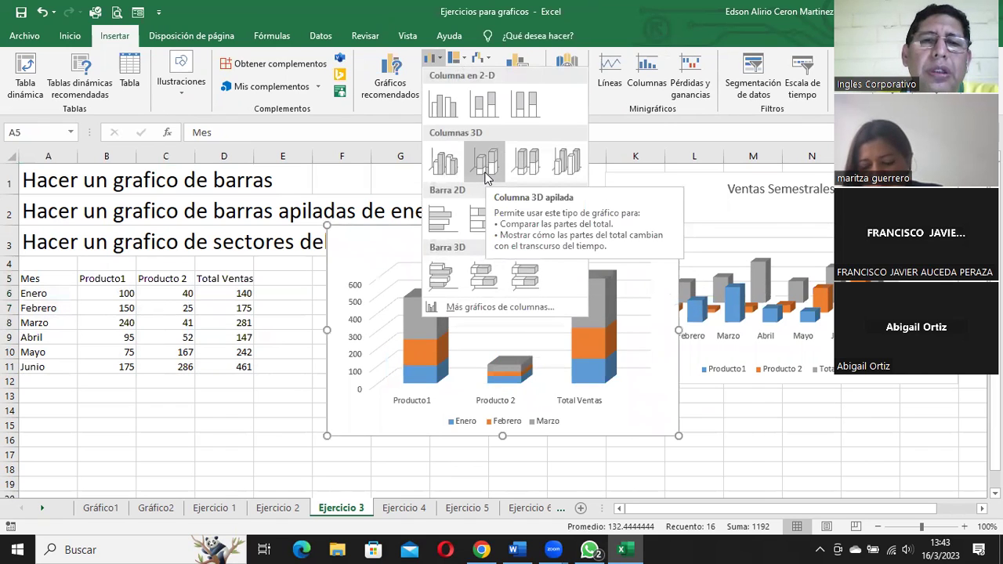
click(485, 176)
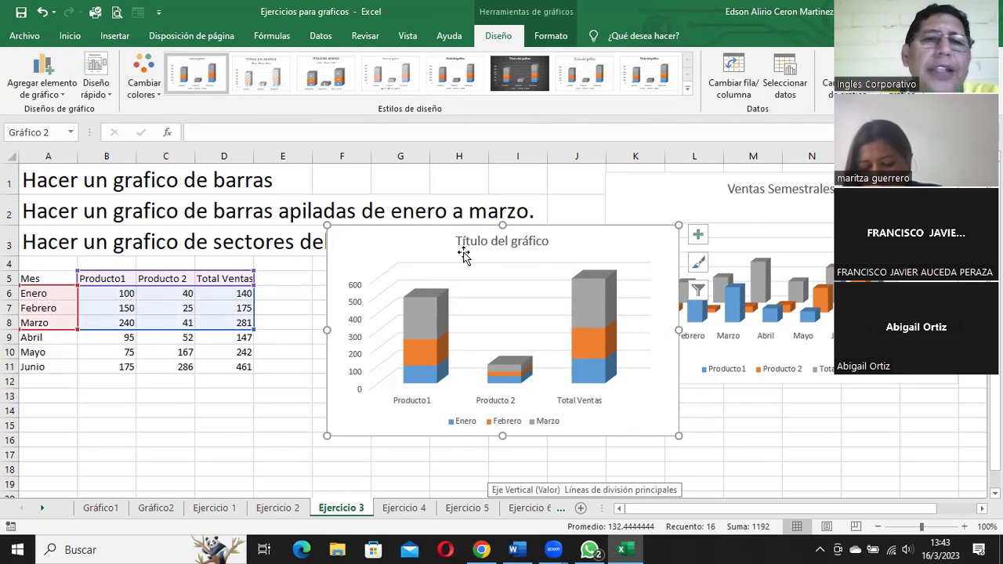
Step: Rename the new chart's title to 'Ventas Trimestrales'
double_click(465, 240)
click(466, 240)
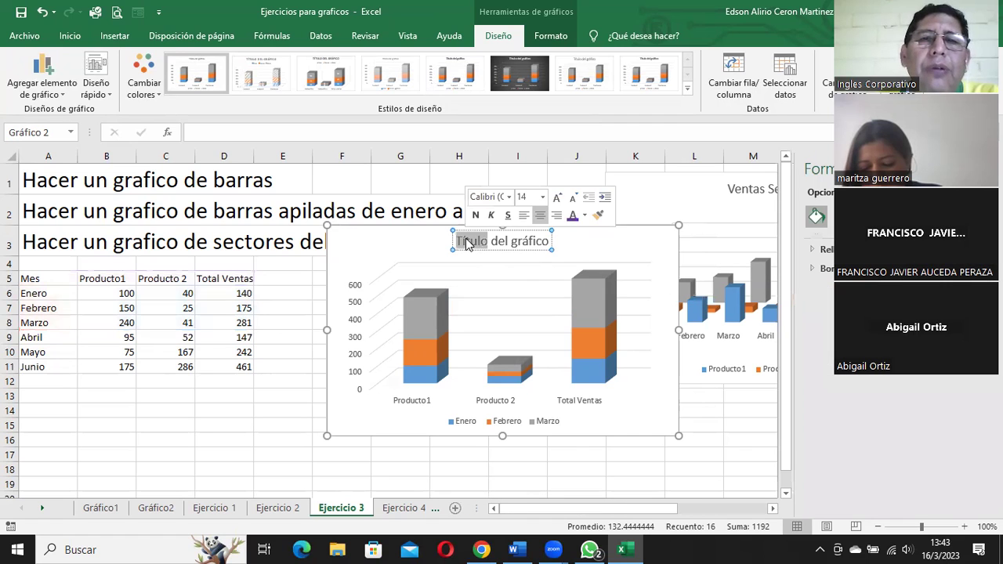
triple_click(467, 243)
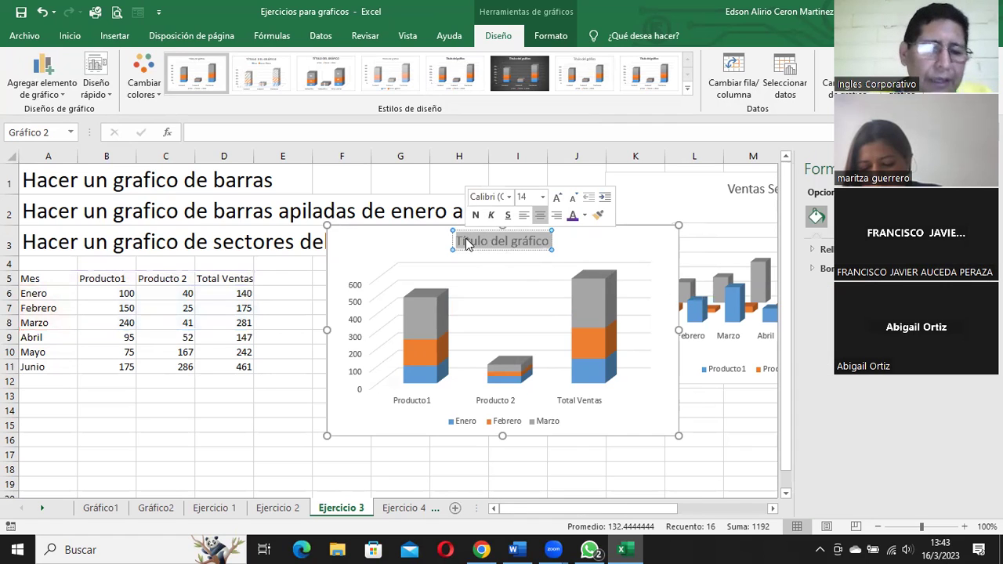
text(Ventas)
text( de)
key(BackSpace)
key(BackSpace)
text(Trimestrales)
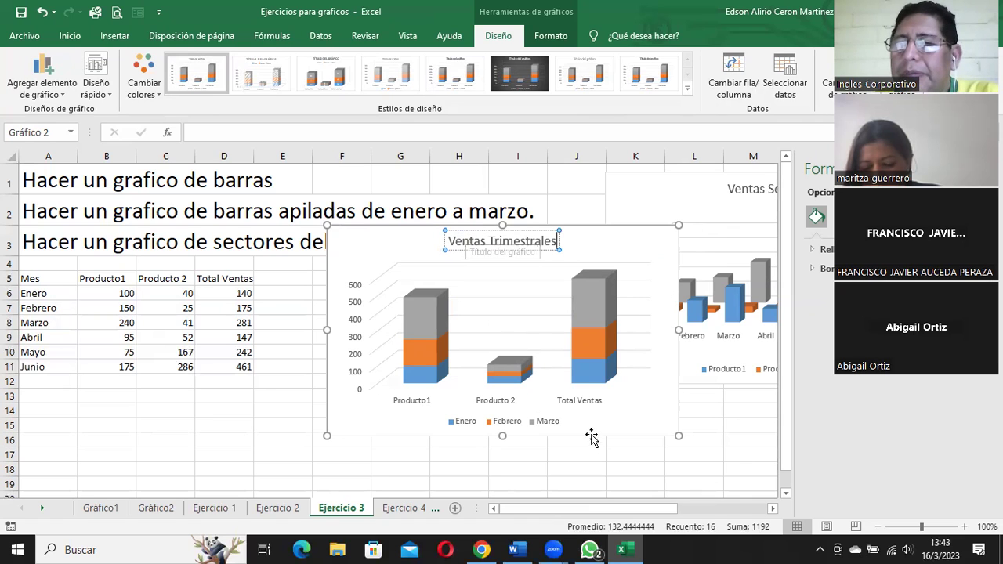
click(490, 454)
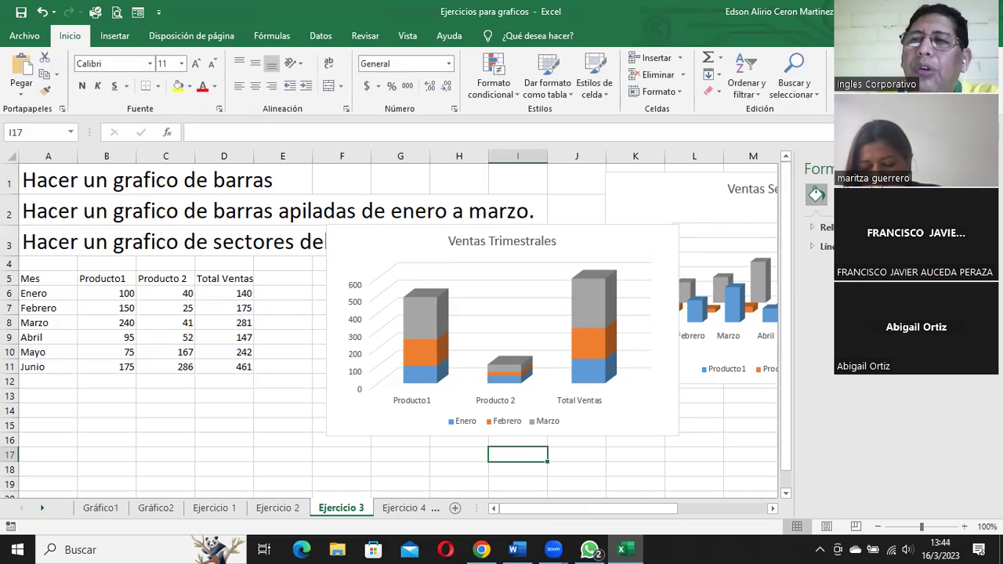
Step: Place Ventas Semestrales from column G near row 1, with Ventas Trimestrales to its right
click(616, 240)
mouse_move(601, 240)
mouse_down()
mouse_move(809, 378)
mouse_move(987, 396)
mouse_up()
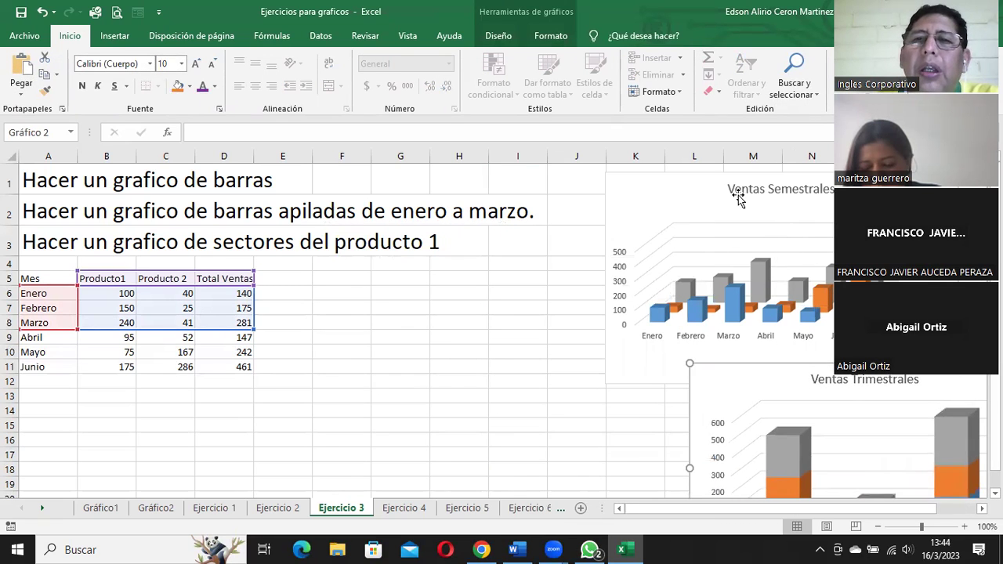
drag(718, 177, 454, 171)
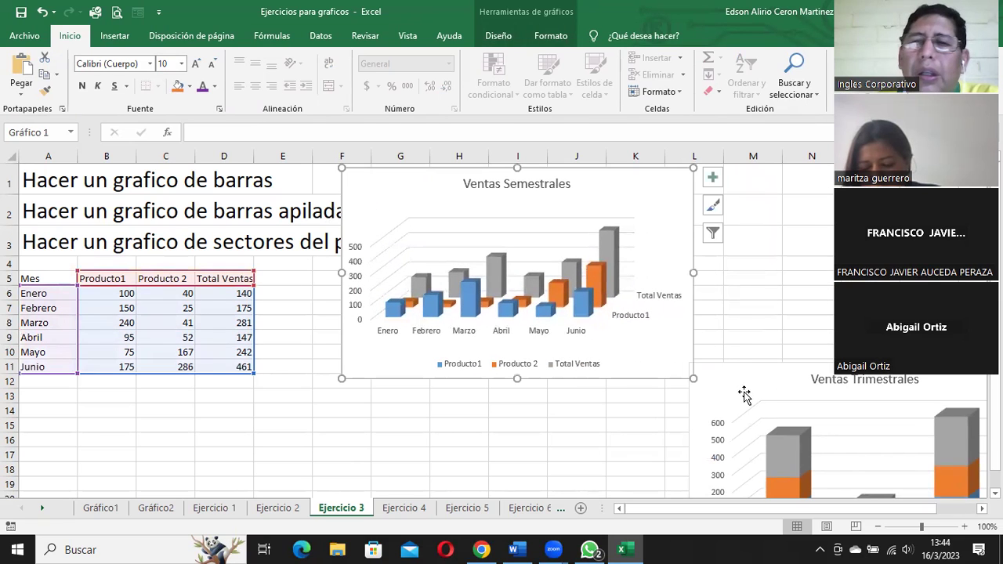
drag(760, 362, 782, 166)
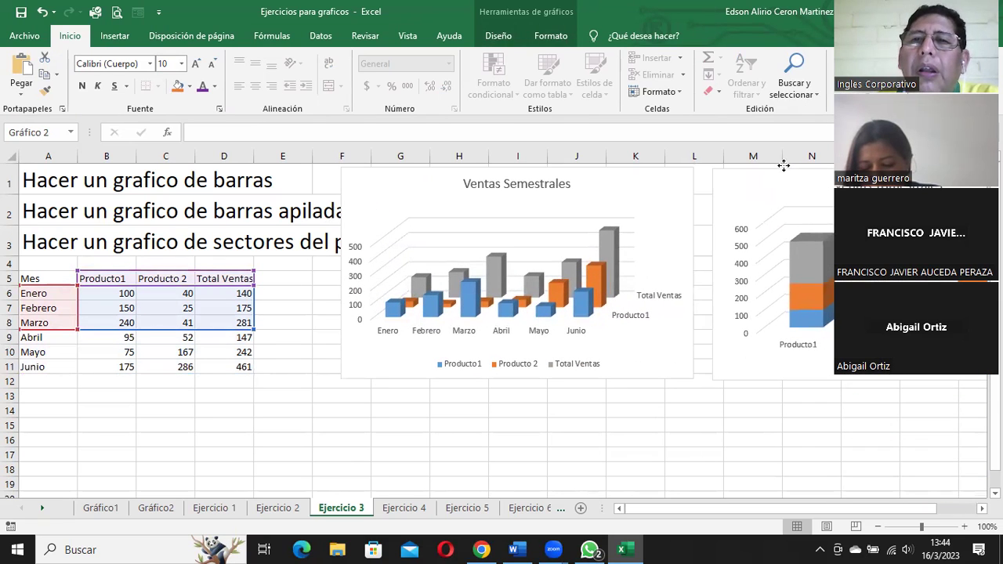
mouse_move(426, 186)
mouse_down()
mouse_move(540, 246)
mouse_move(612, 256)
mouse_move(466, 179)
mouse_up()
Step: Insert a 3D pie chart from the Mes and Producto1 data in A5:B11
click(172, 457)
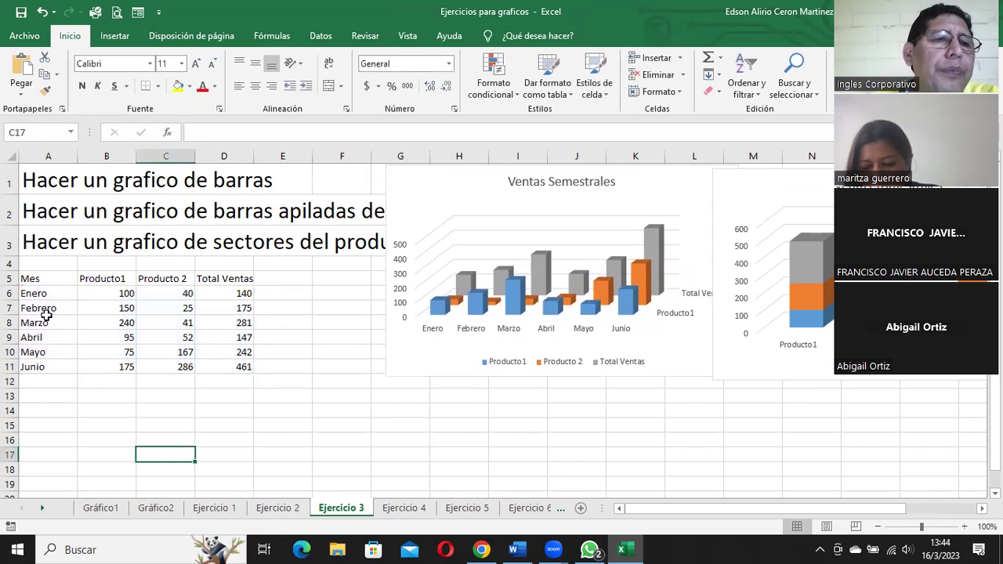
drag(42, 278, 118, 368)
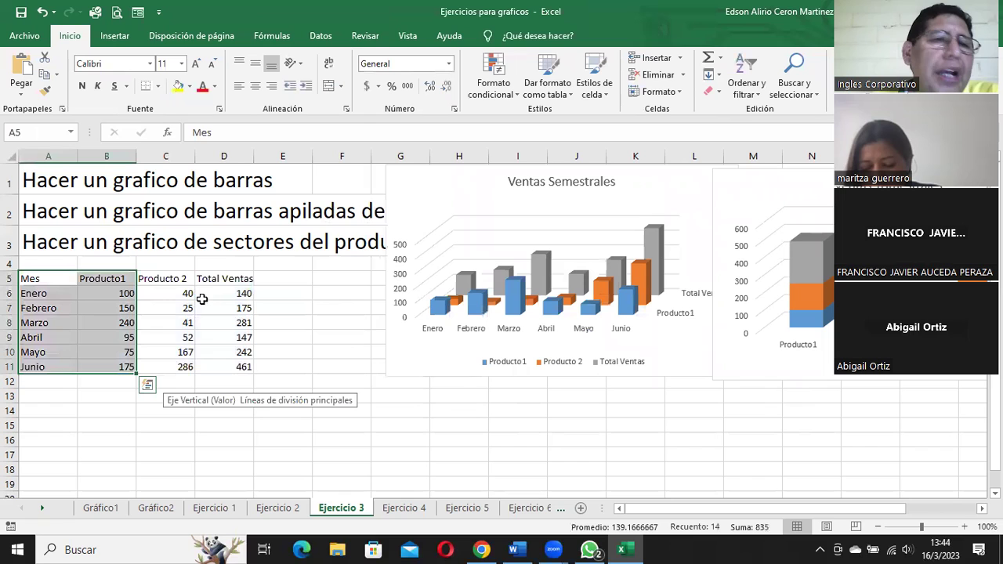
click(114, 37)
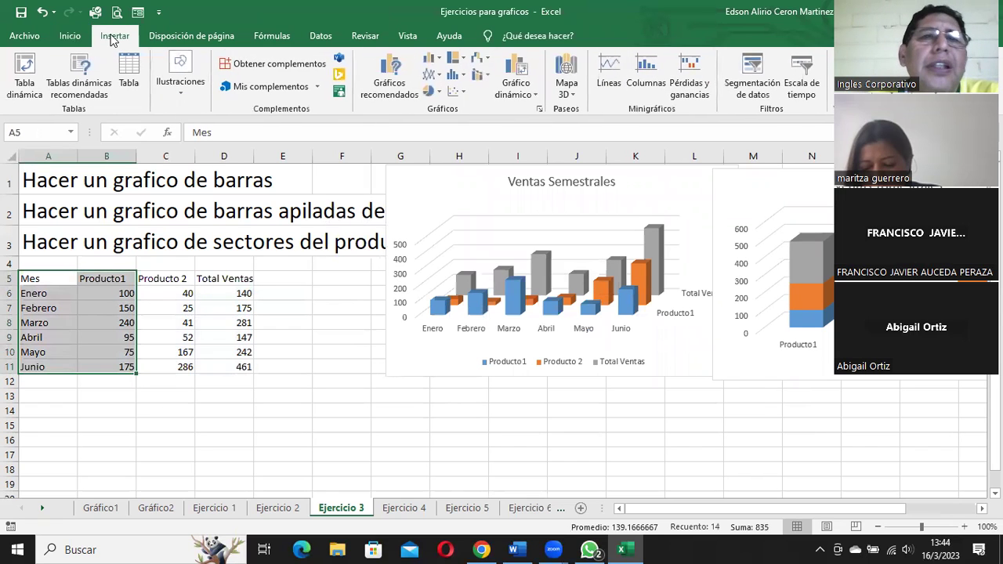
click(439, 94)
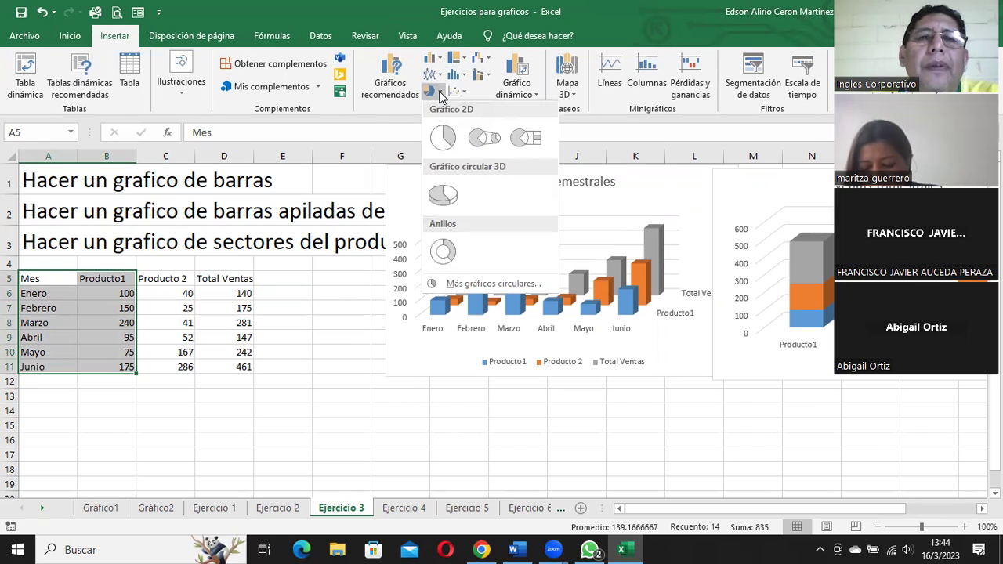
click(445, 196)
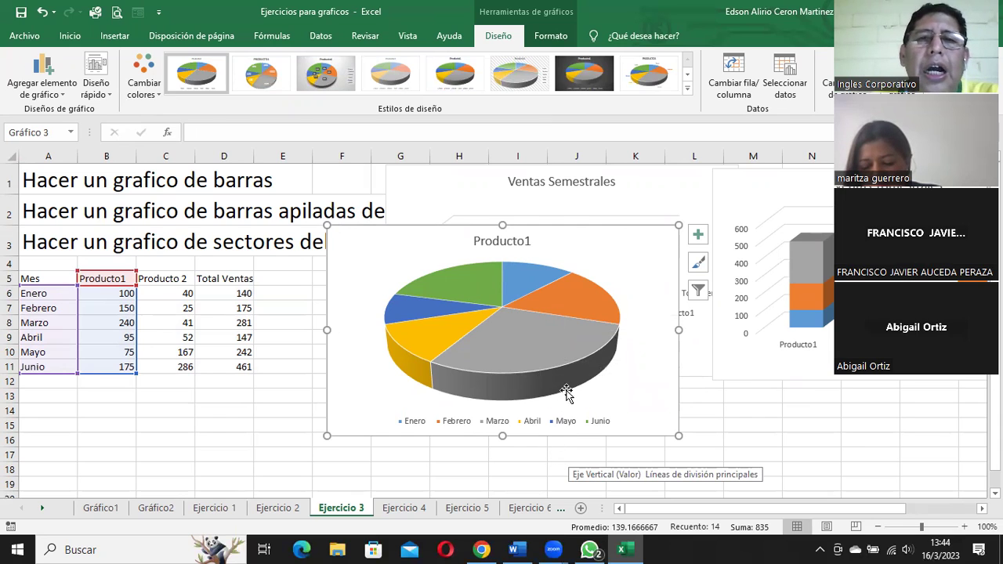
mouse_move(522, 350)
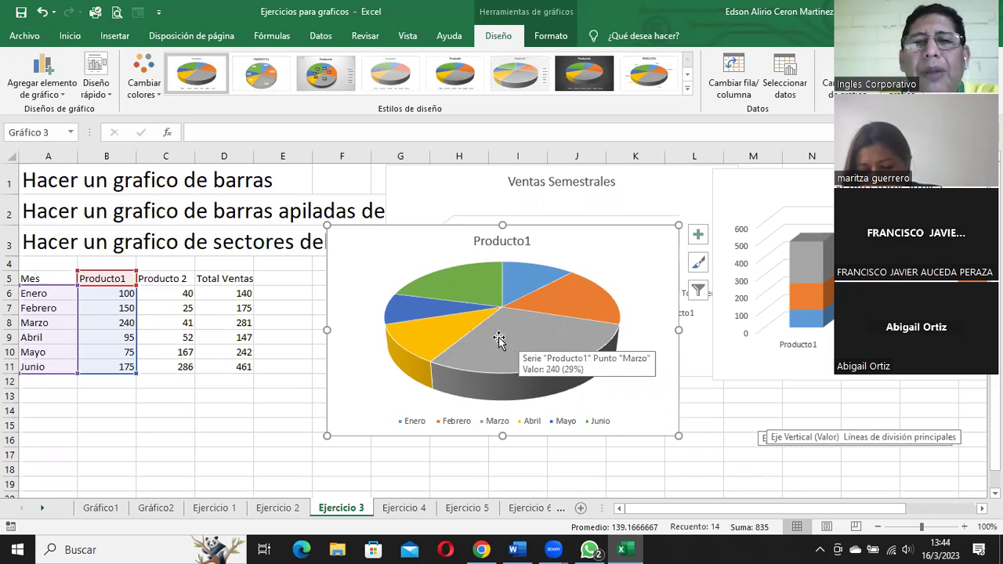
mouse_move(439, 339)
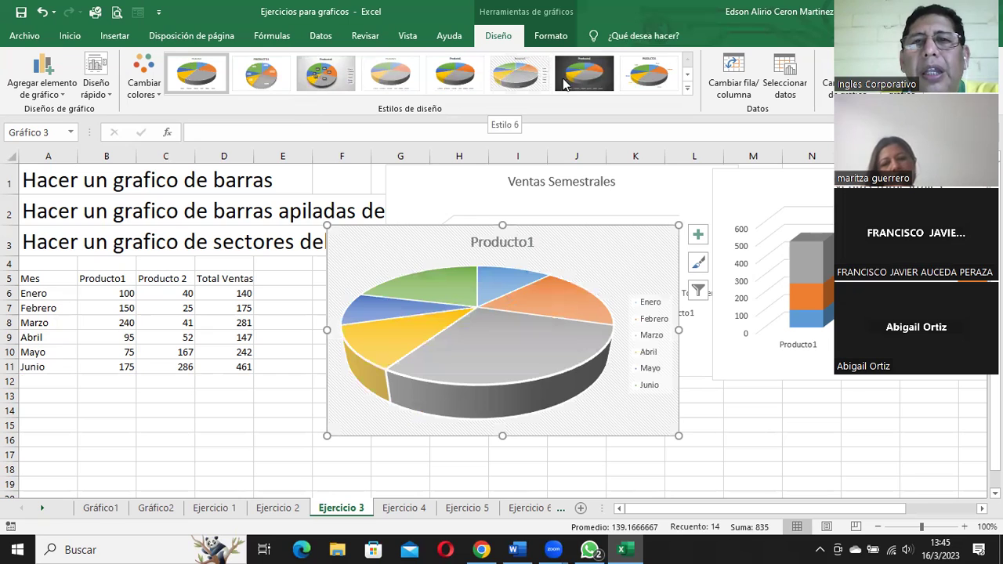
Step: Turn on data labels so the slices show 100, 150, 240, 95, 75 and 175
click(687, 88)
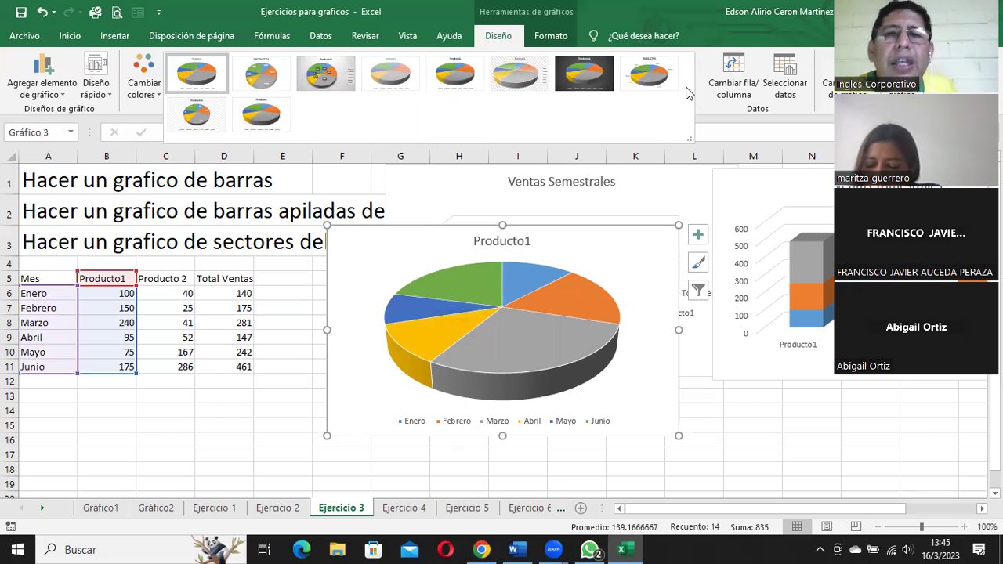
click(698, 237)
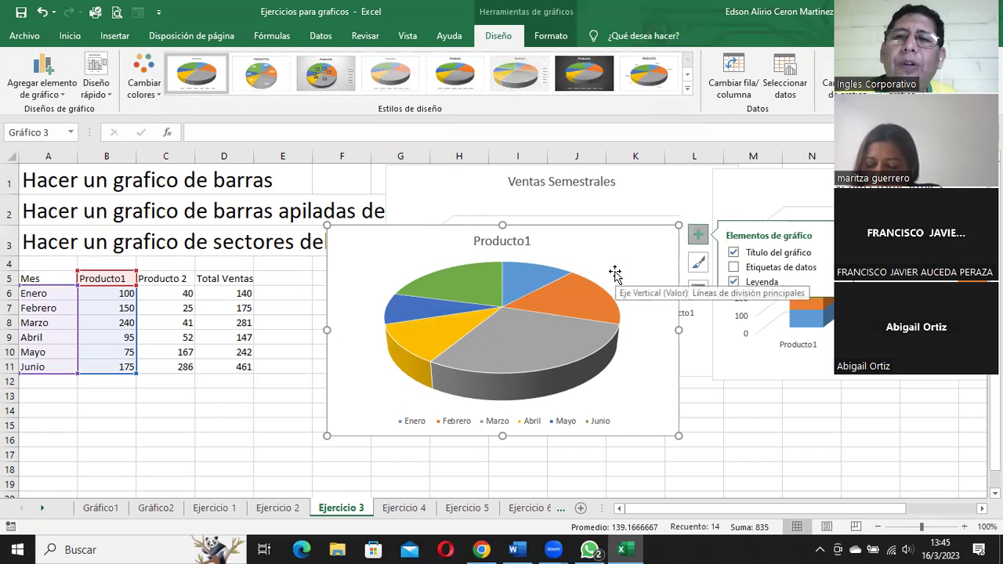
click(735, 269)
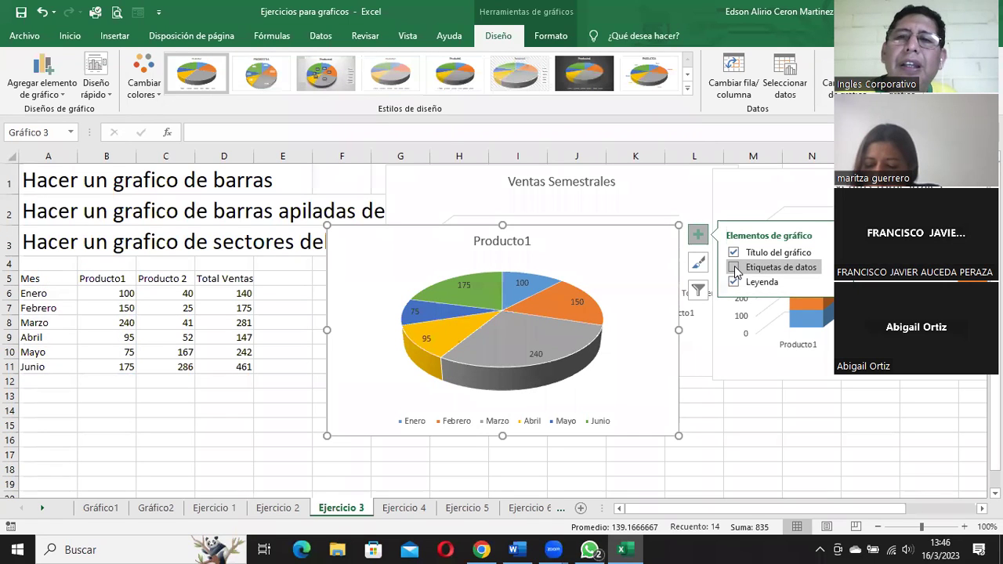
click(735, 269)
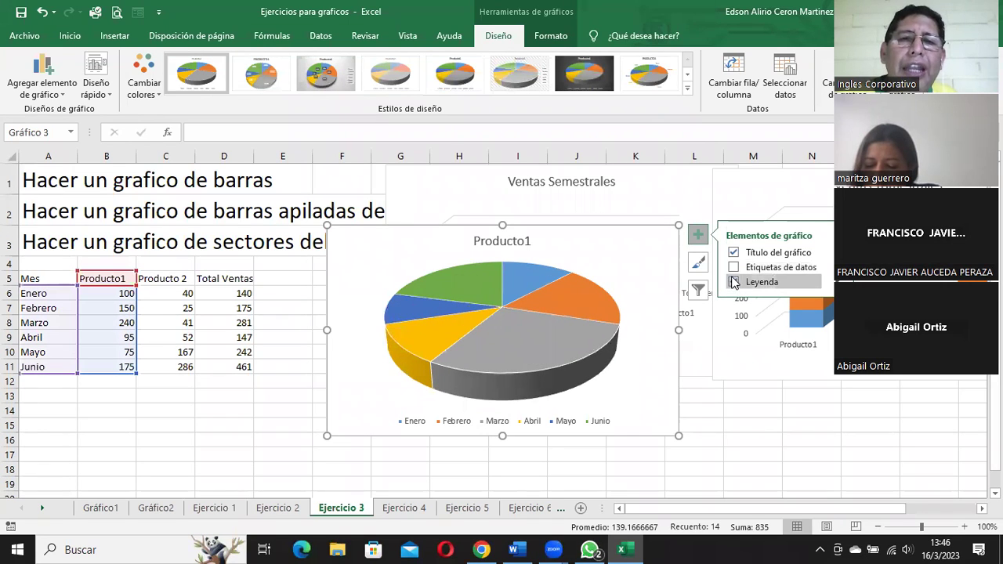
click(733, 269)
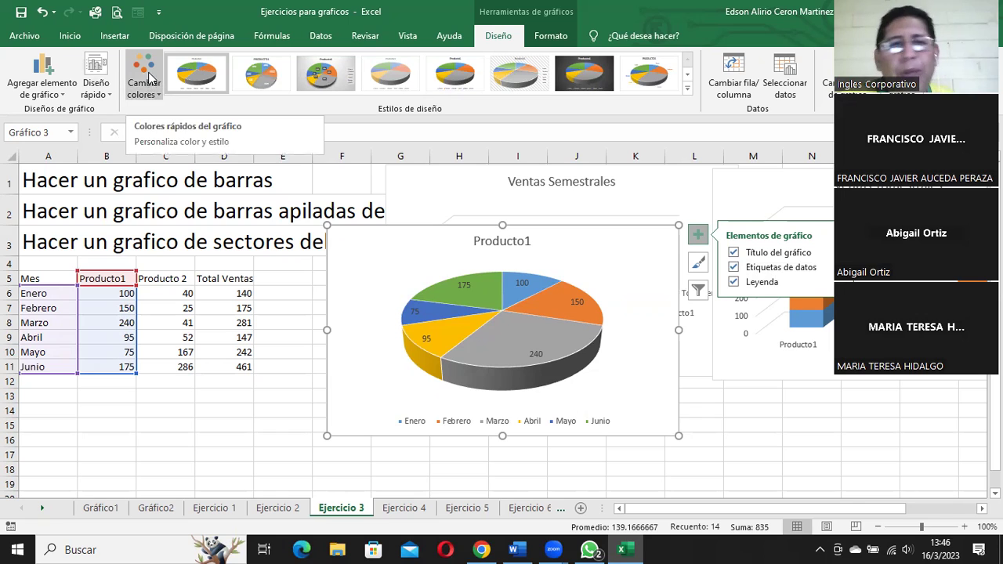
Step: Apply Paleta de colores 4 (green, blue, gold) and chart style Estilo 4 to the pie
click(151, 79)
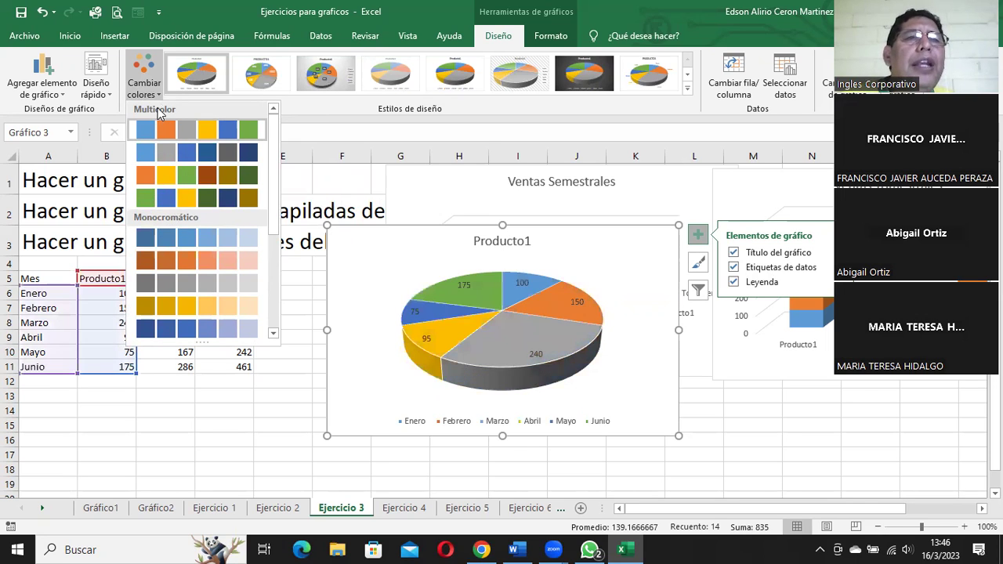
click(229, 138)
click(144, 65)
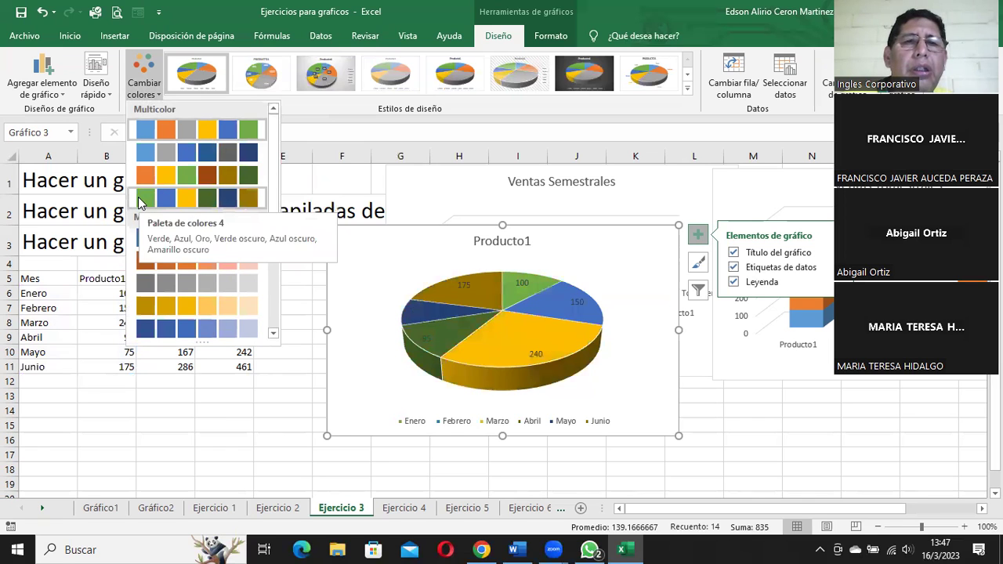
click(140, 201)
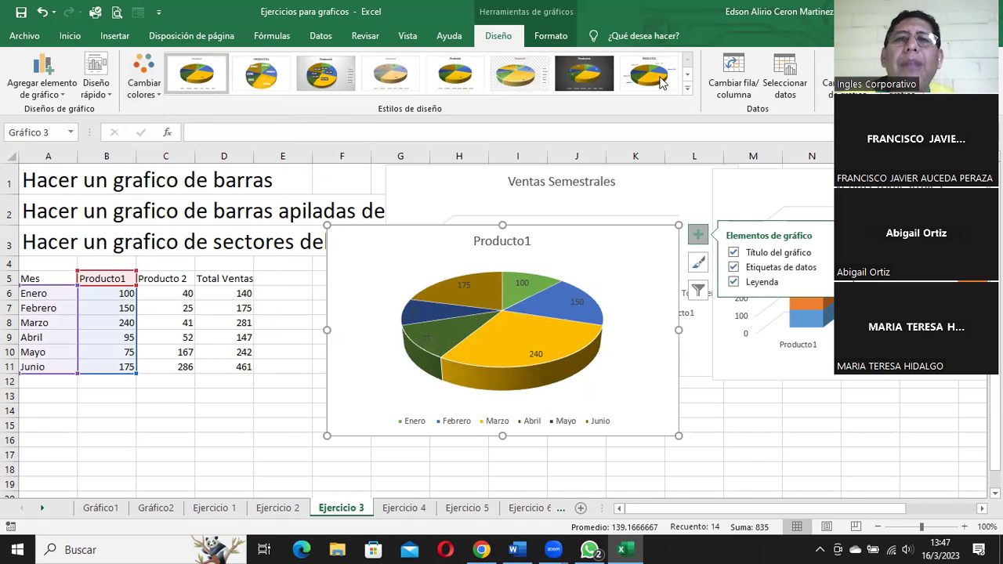
click(688, 89)
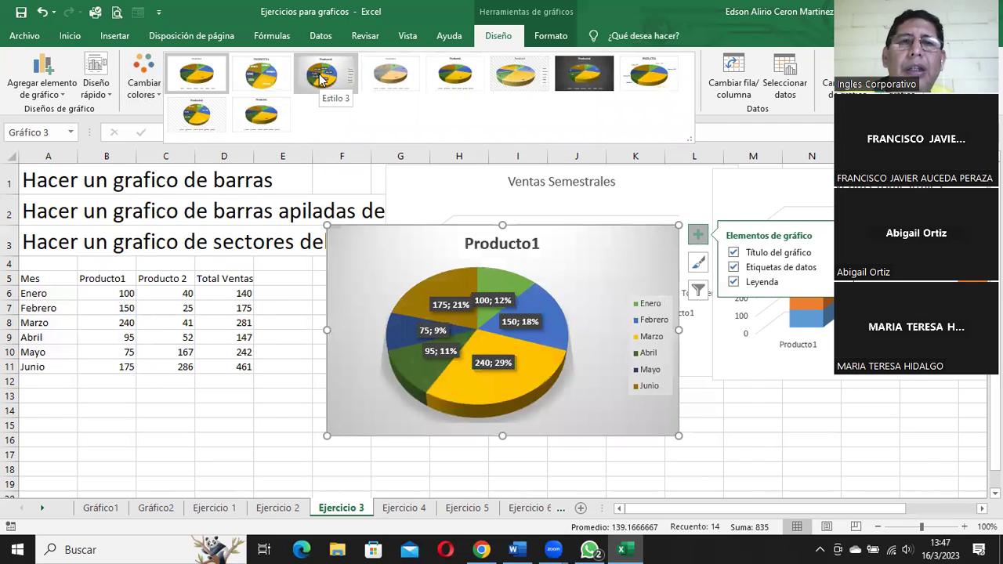
click(394, 79)
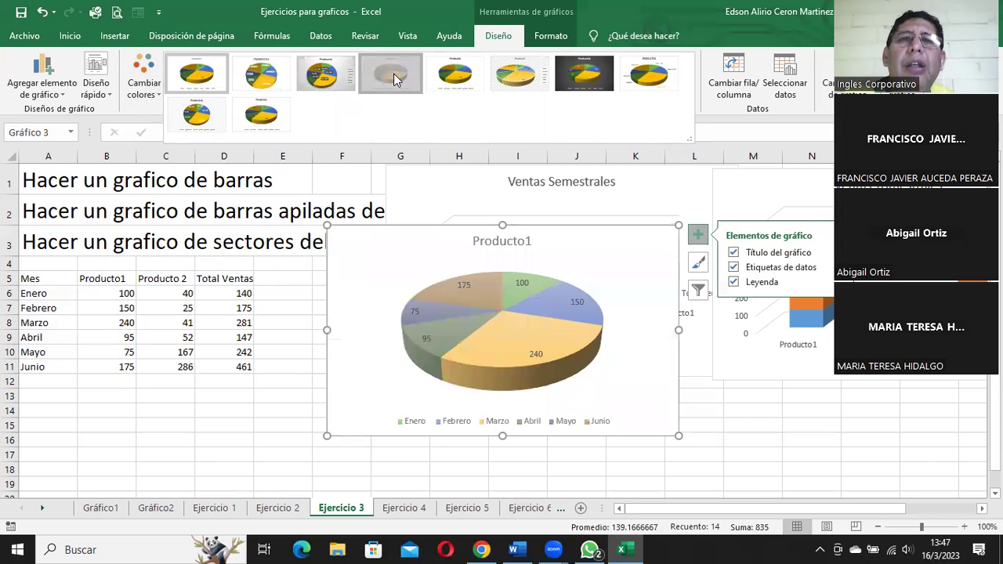
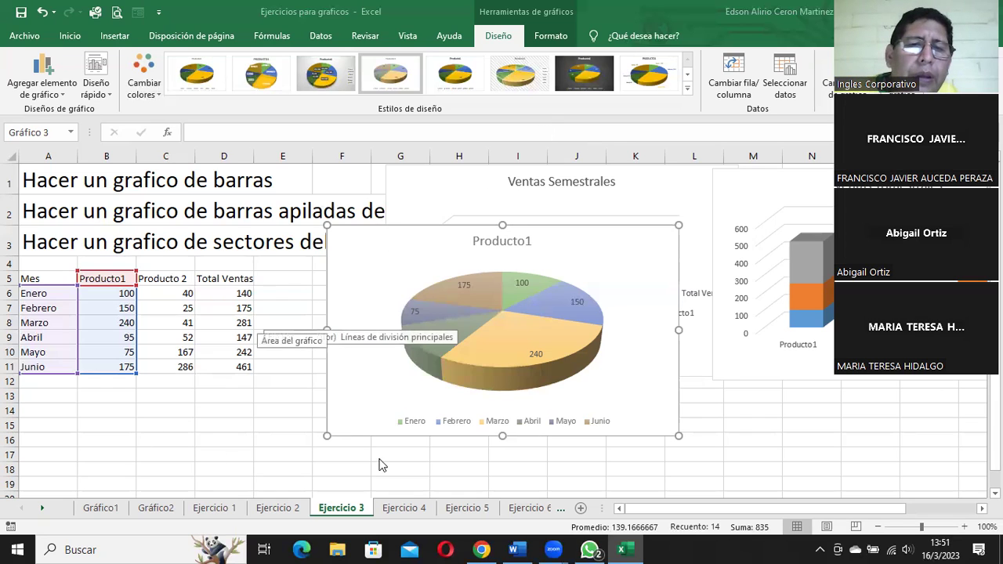
Step: Open the Ejercicio 4 sheet with the Planta and Pozo table and click an empty cell
click(403, 510)
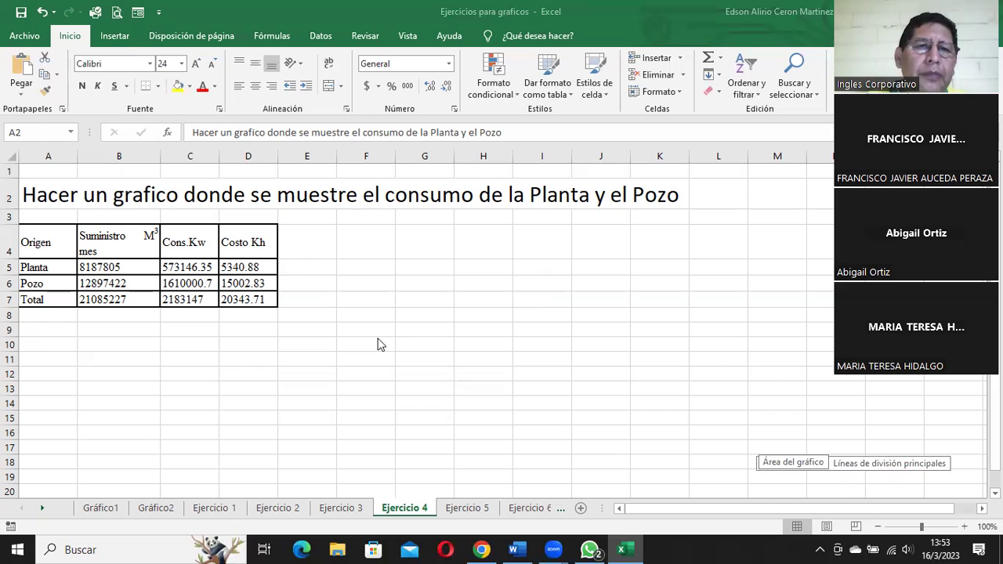
click(119, 327)
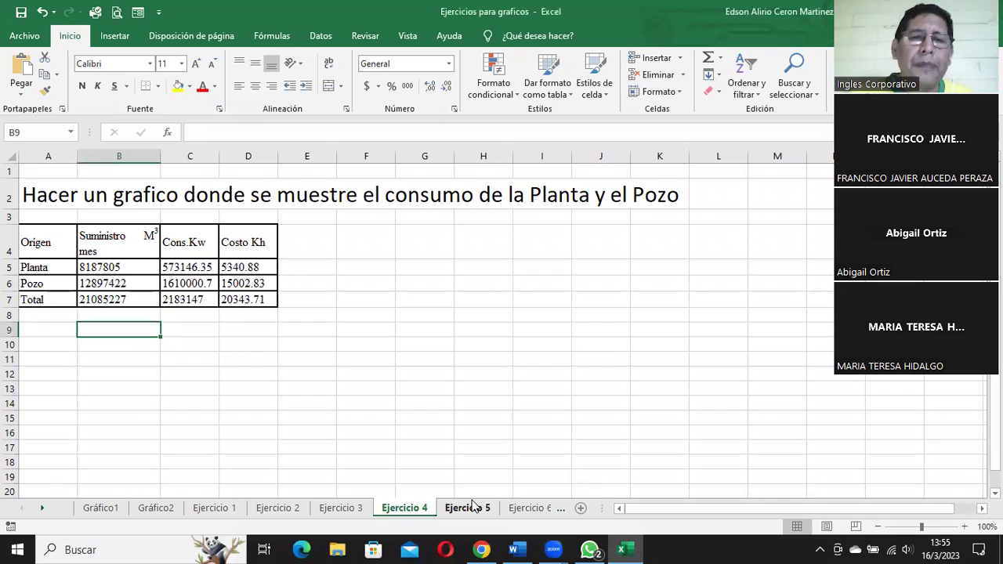
Step: Select the Origen labels in column A plus, with Ctrl, the Cons.Kw values in column C
click(472, 507)
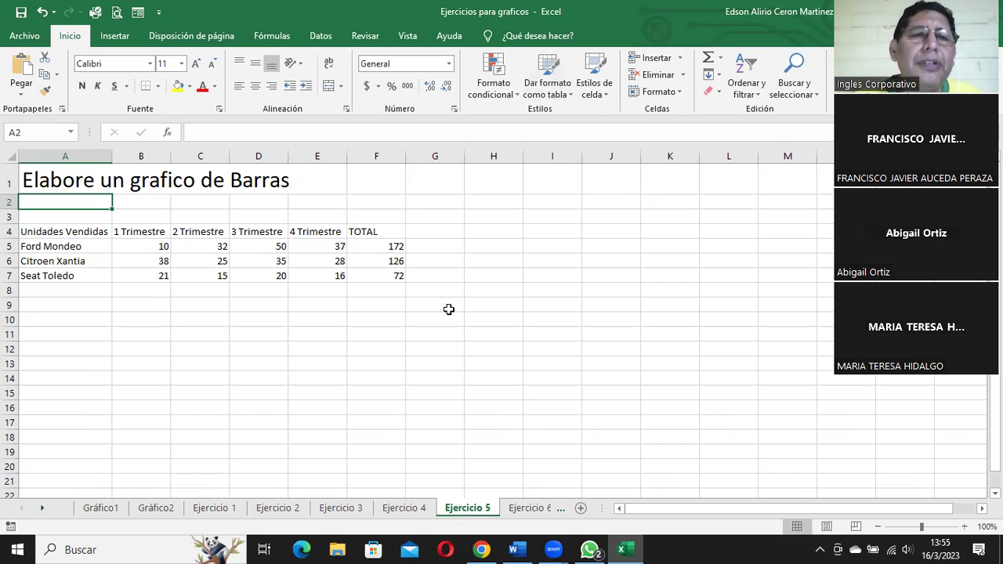
click(419, 509)
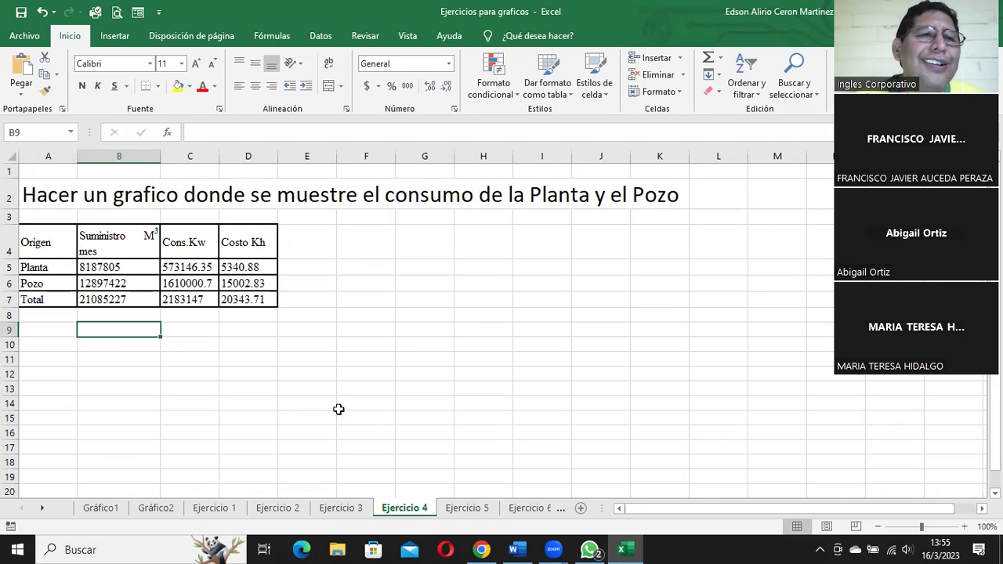
drag(47, 244, 39, 297)
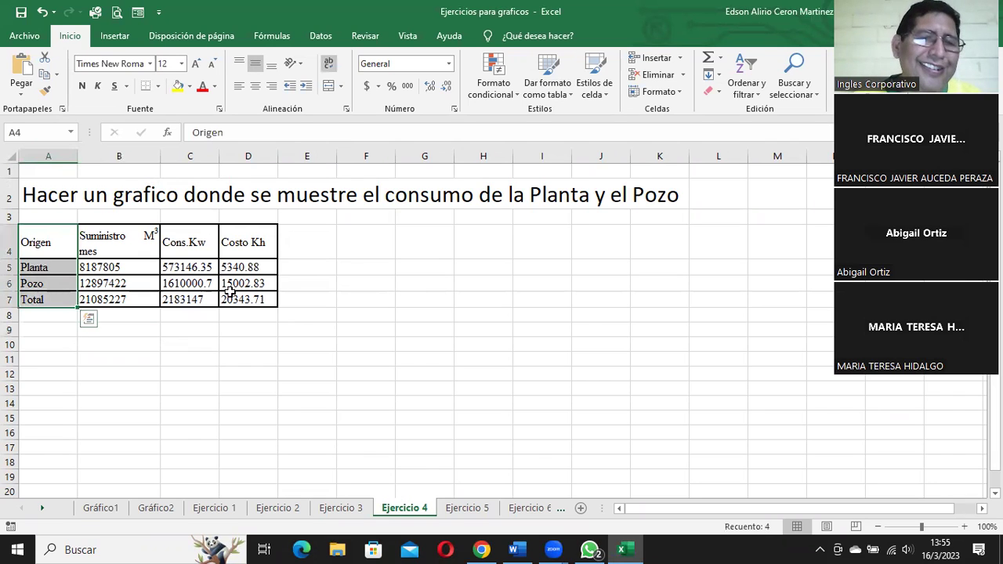
key(ctrl+q)
click(439, 280)
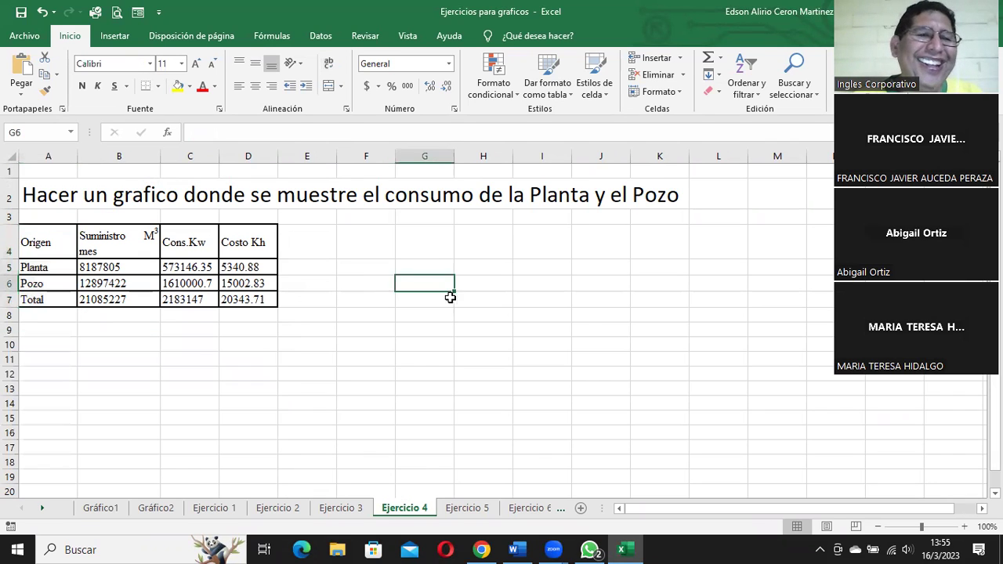
click(32, 246)
drag(34, 266, 39, 295)
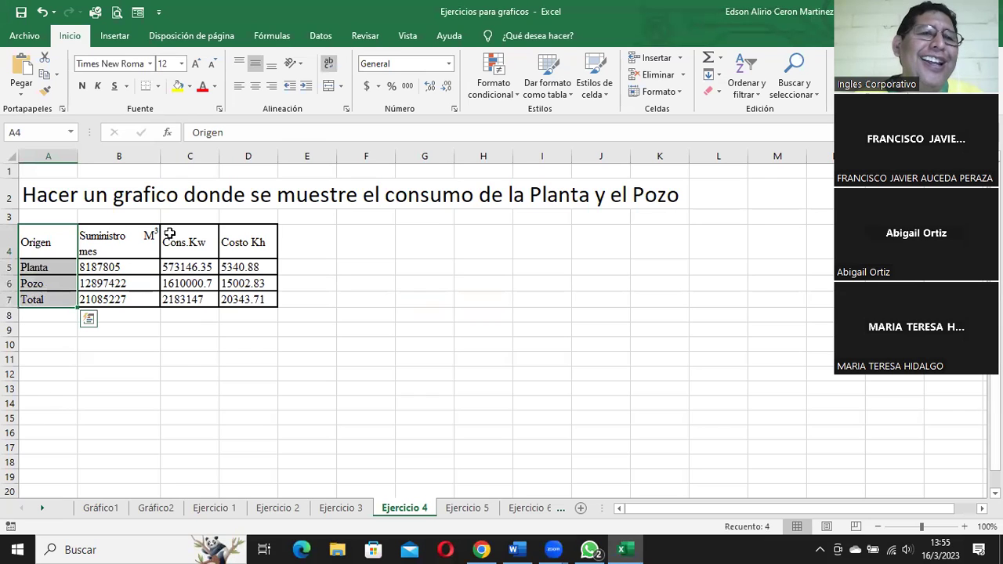
ctrl+drag(169, 237, 180, 291)
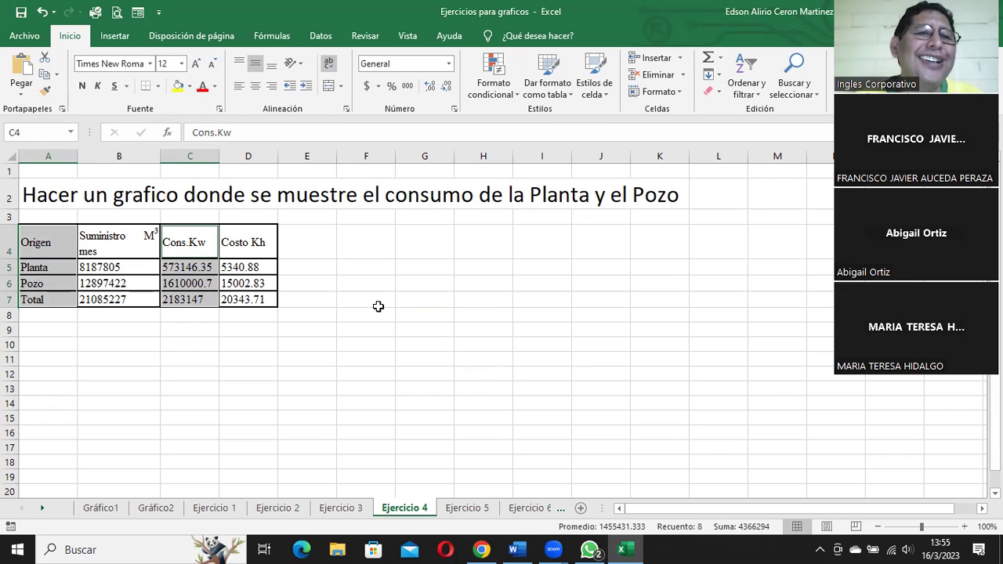
Step: Insert a Columnas agrupadas chart of the selection from Gráficos recomendados
click(116, 38)
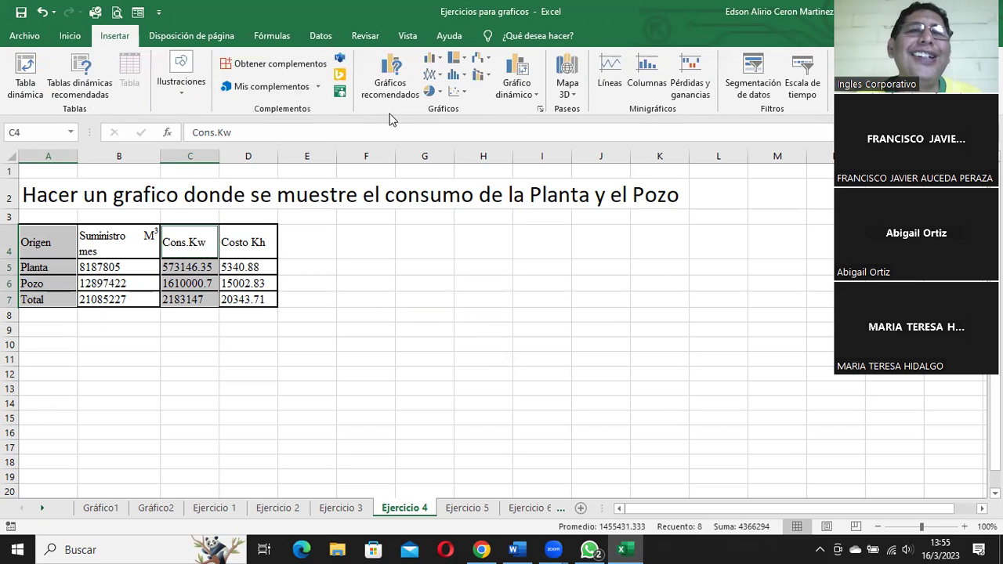
click(395, 83)
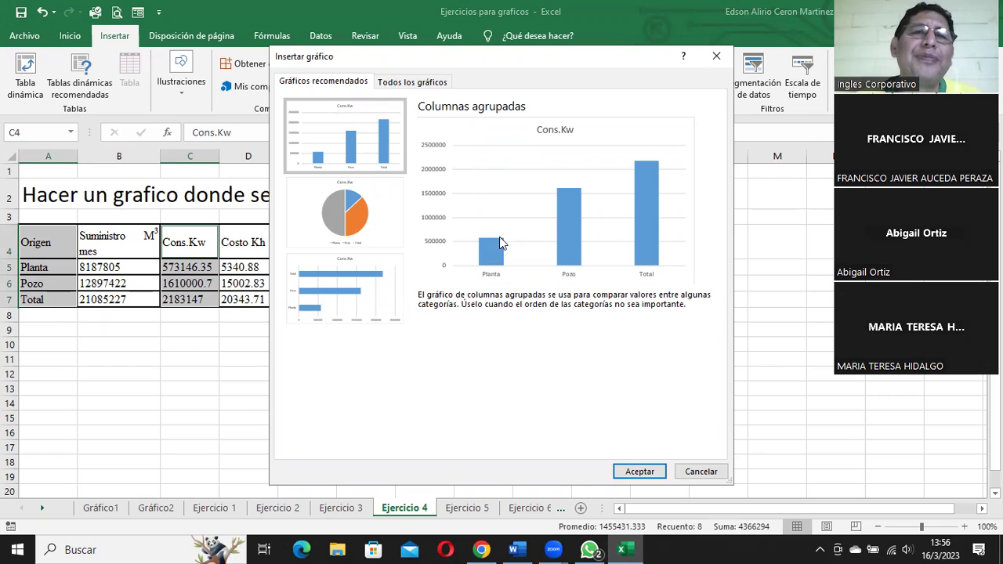
click(638, 471)
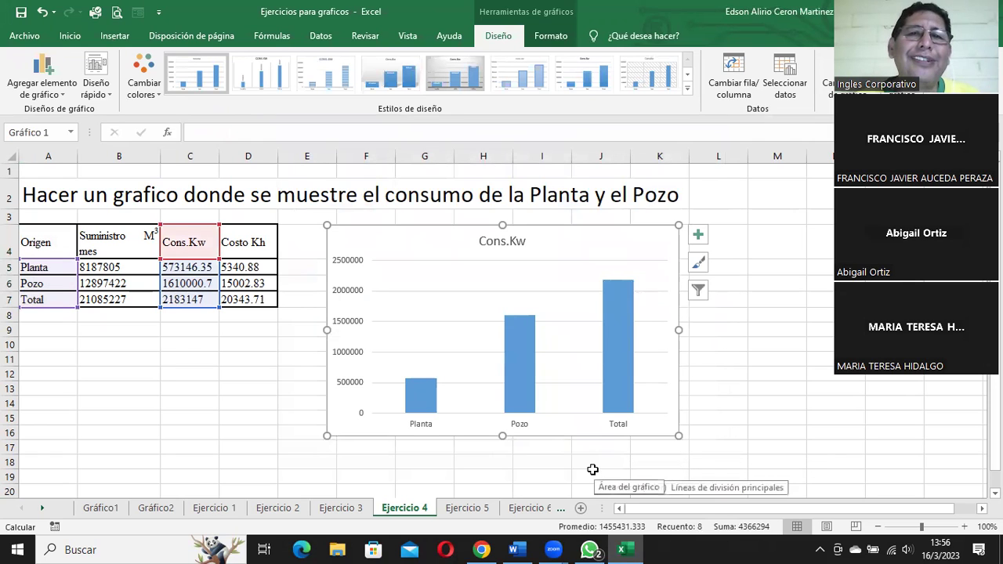
Step: Replace the chart title Cons.Kw with 'Consumo de Planta y Pozo'
click(502, 242)
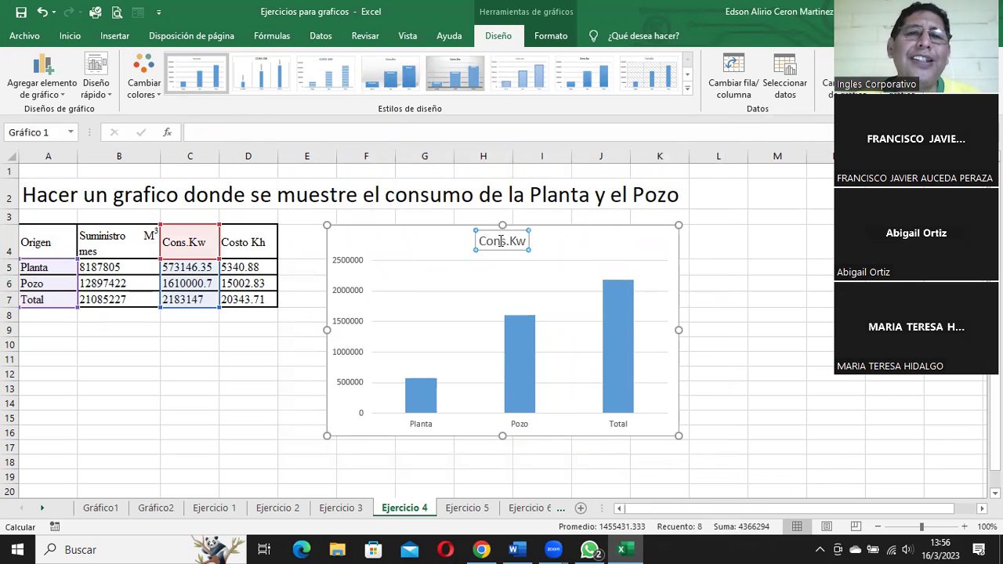
double_click(501, 242)
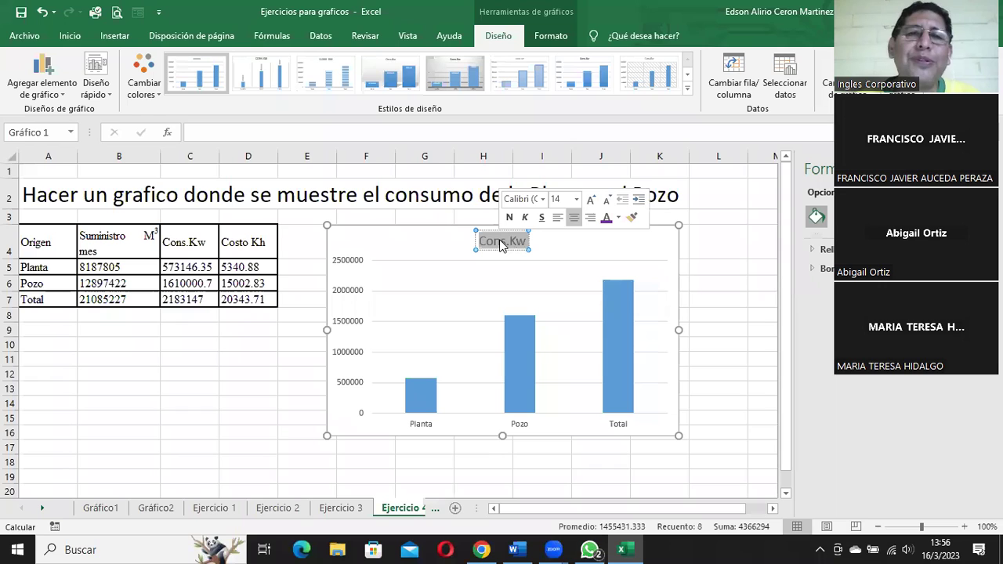
text(Consumo de La)
key(BackSpace)
key(BackSpace)
key(BackSpace)
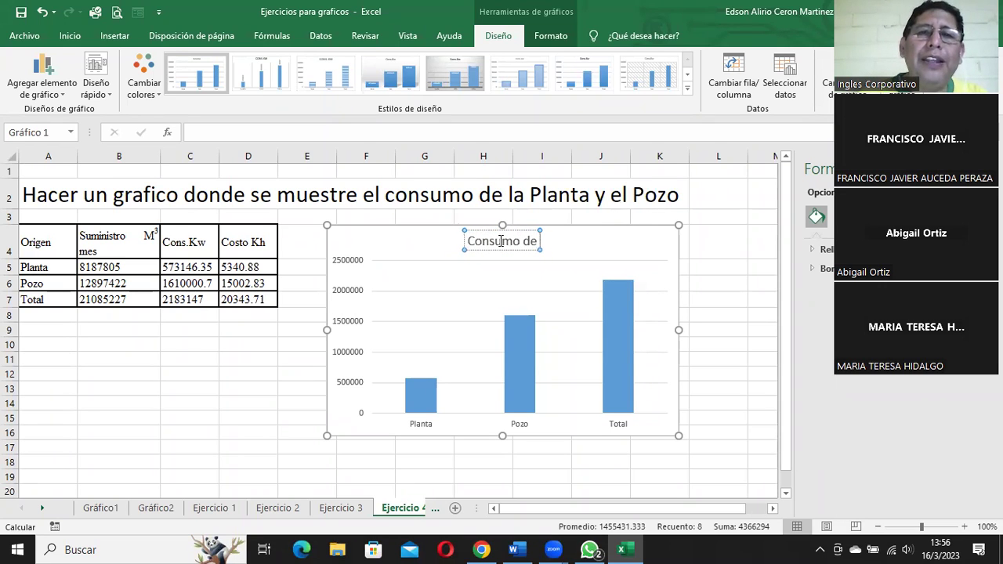
text(Planta y Pozo)
key(BackSpace)
key(BackSpace)
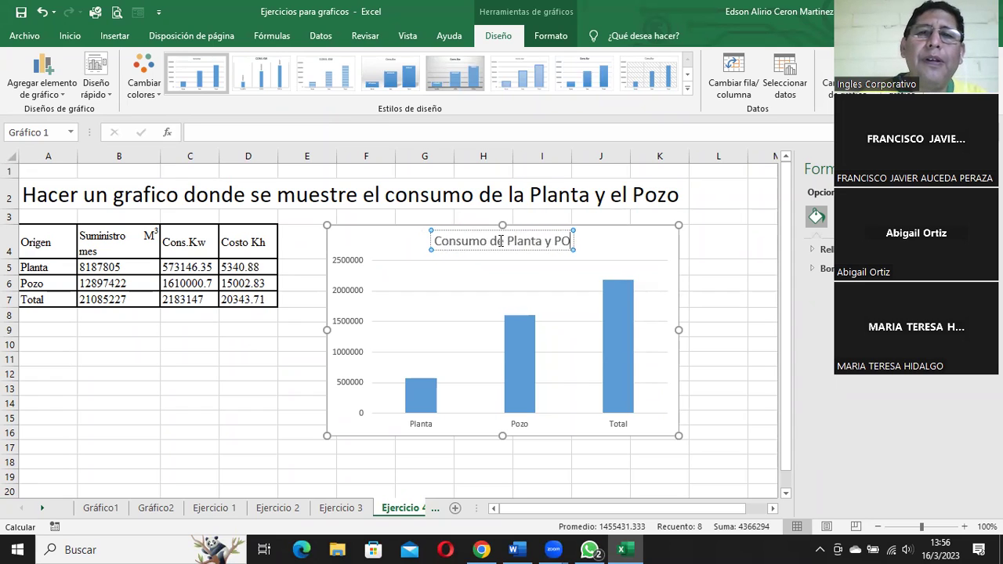
text(zp)
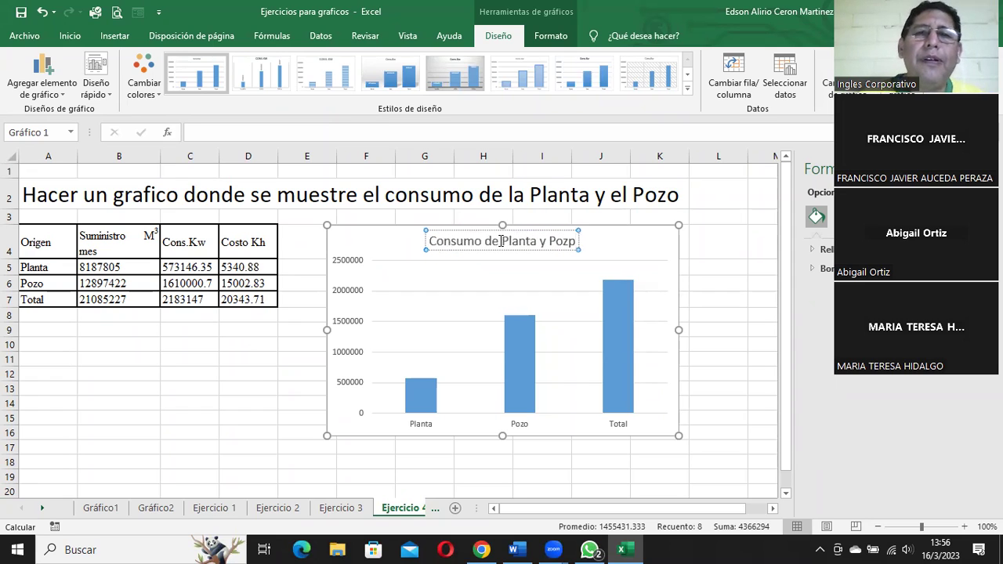
key(BackSpace)
text(o)
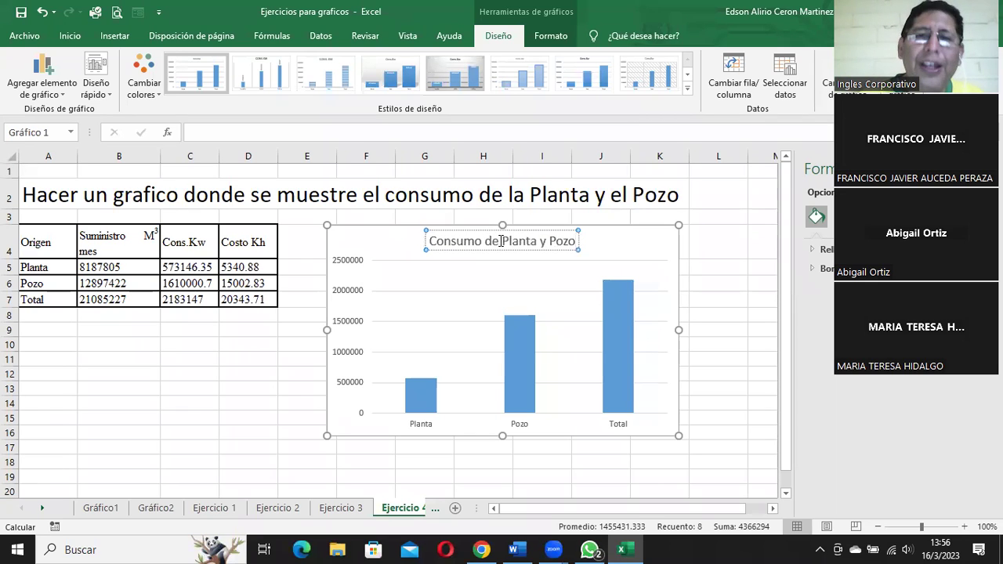
Step: Add data labels and move them to Extremo externo above the columns, then close the Formato pane
click(41, 86)
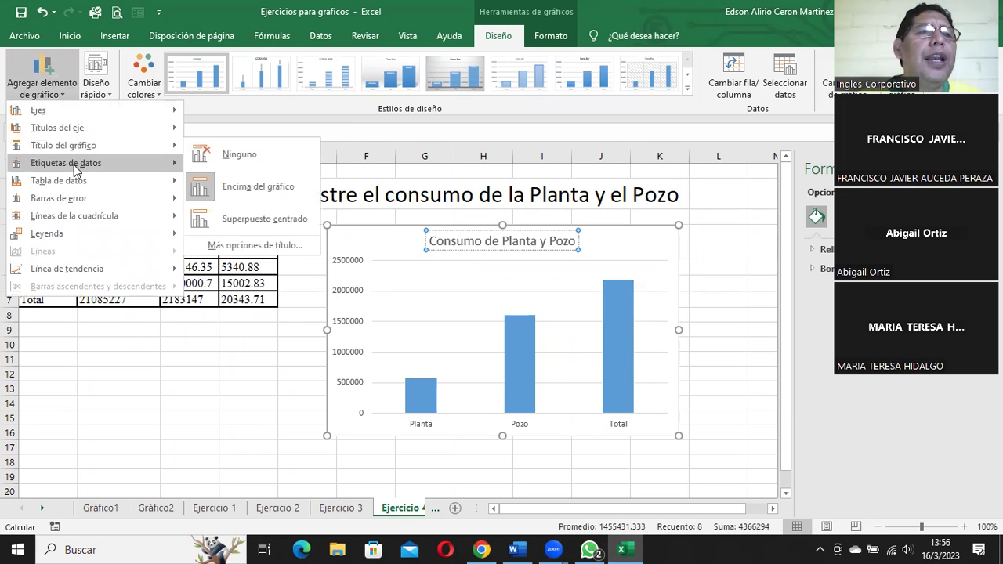
mouse_move(76, 169)
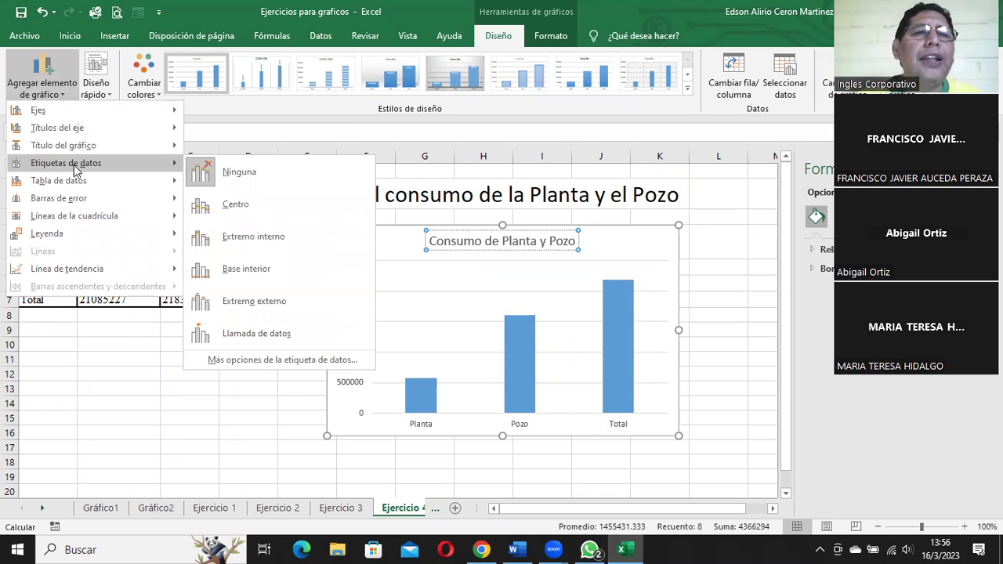
click(257, 206)
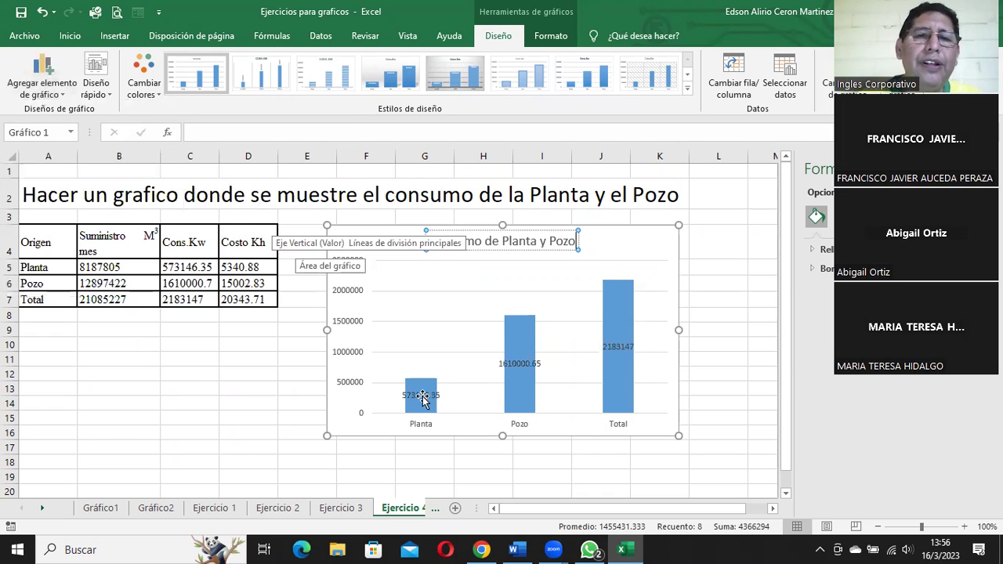
click(43, 78)
mouse_move(79, 163)
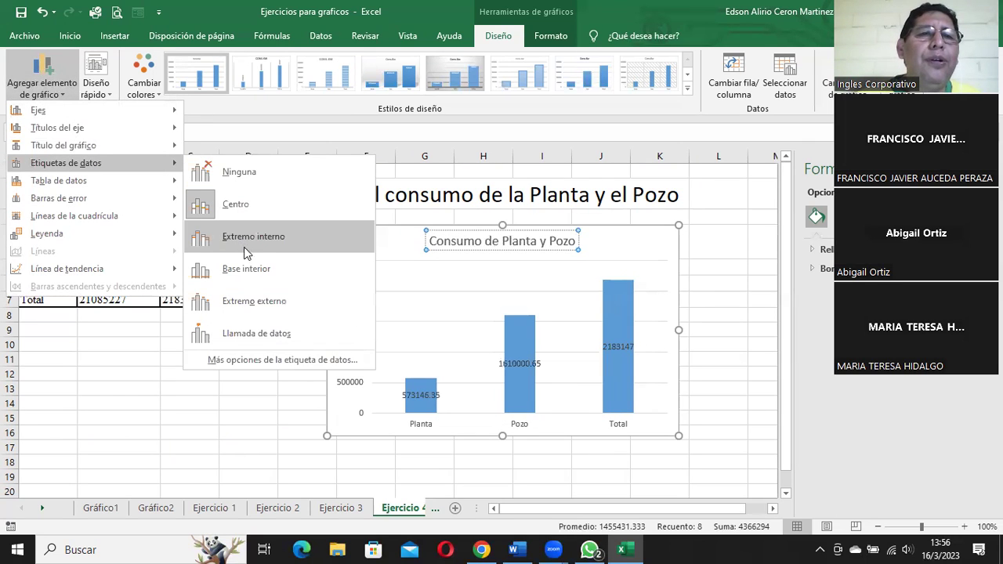
click(261, 300)
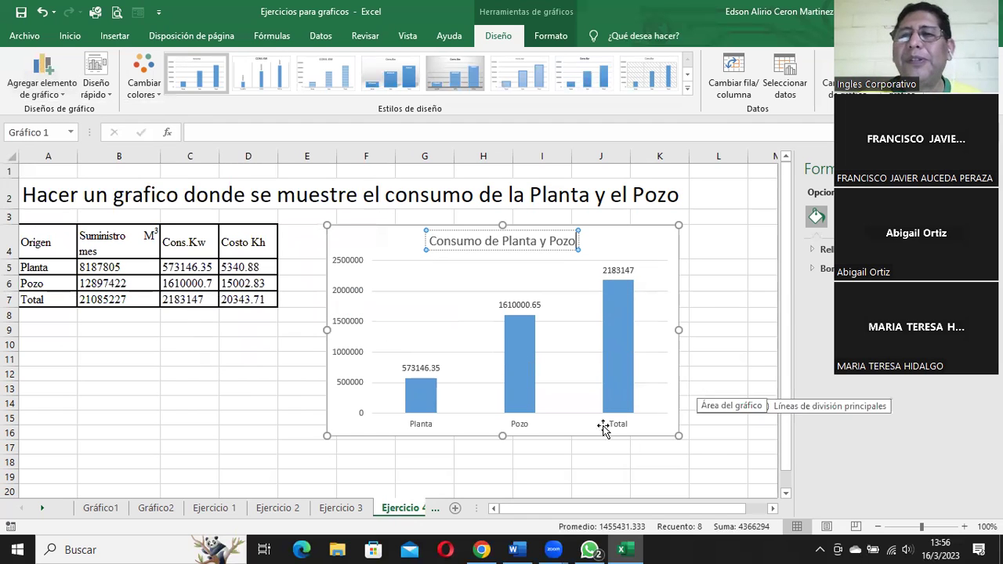
click(979, 169)
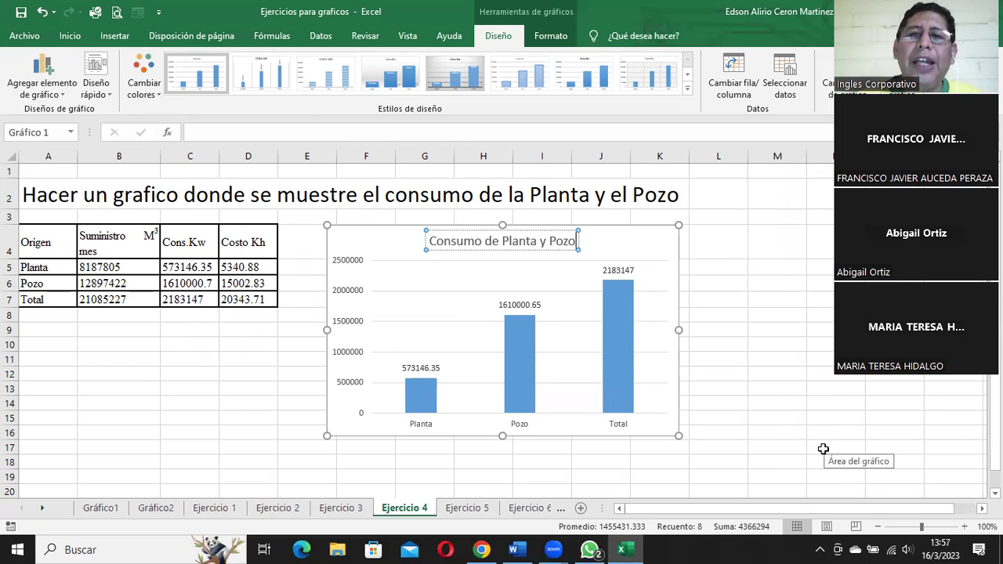
Step: Enlarge the chart and make the value labels bold, 11-point and purple
drag(677, 437, 776, 454)
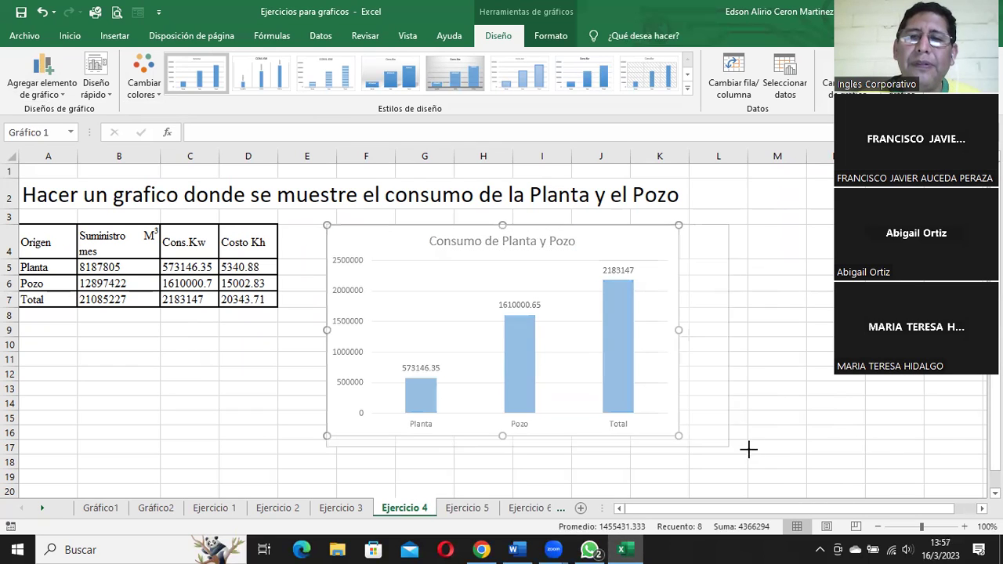
click(702, 274)
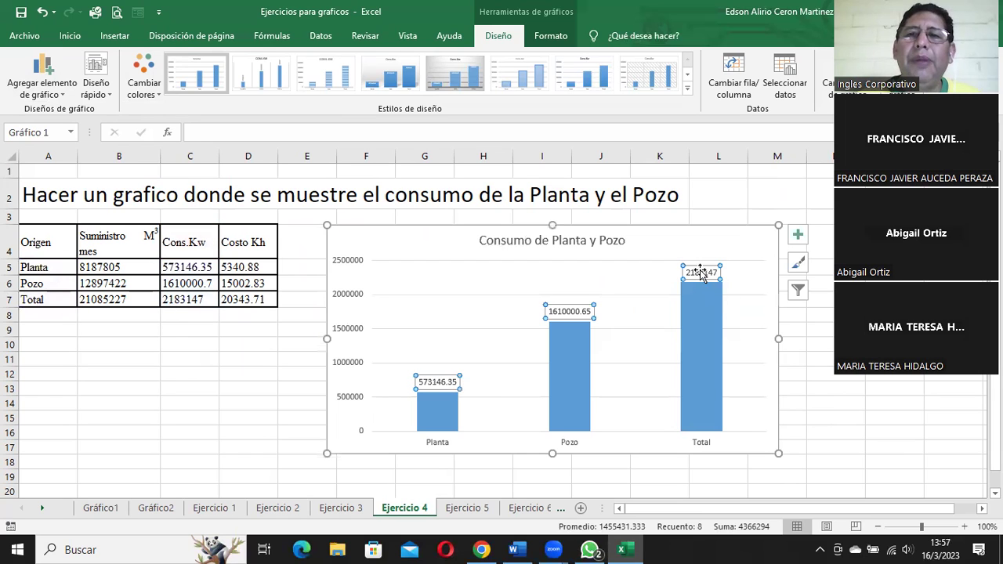
click(72, 35)
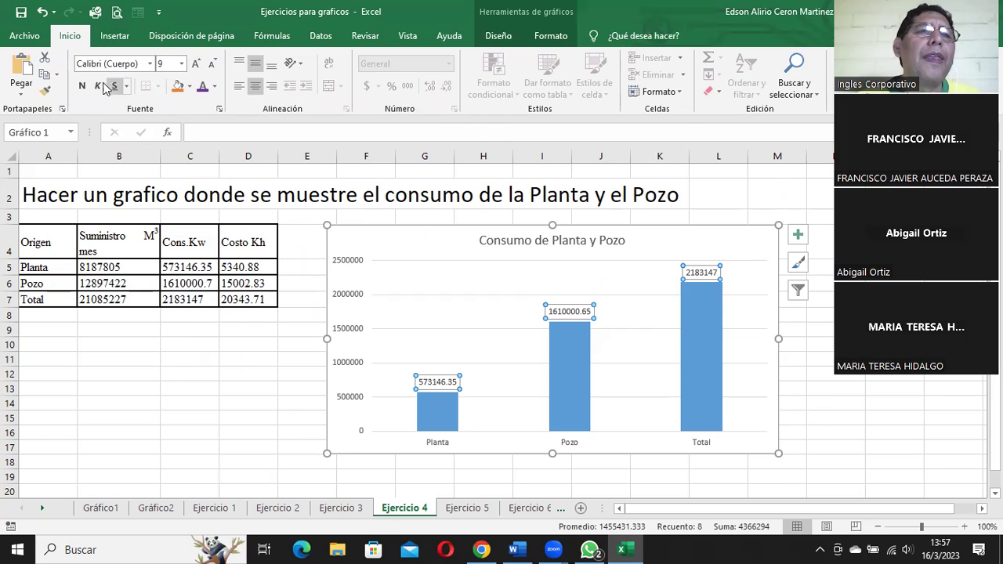
click(80, 87)
click(196, 64)
click(196, 64)
click(196, 64)
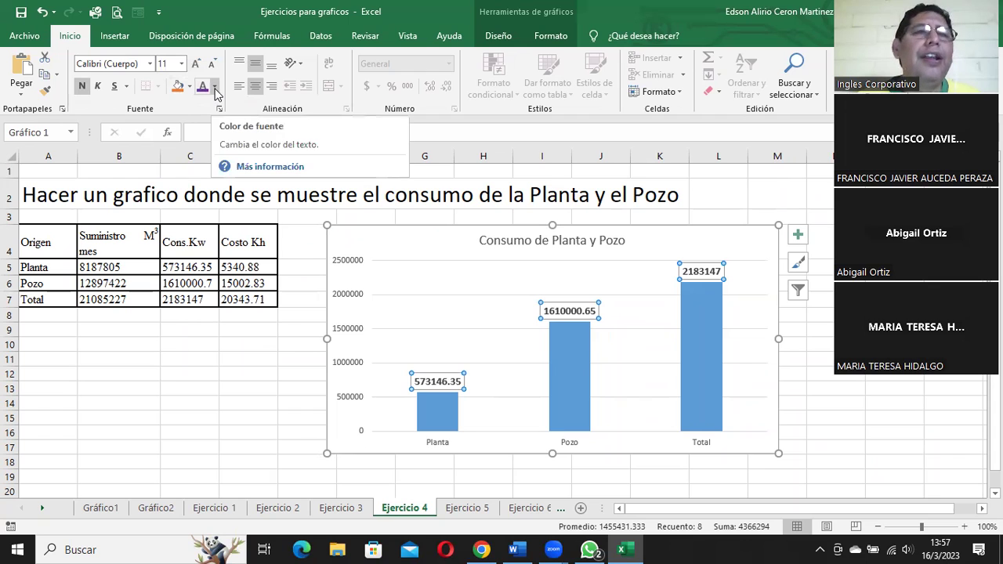
click(203, 89)
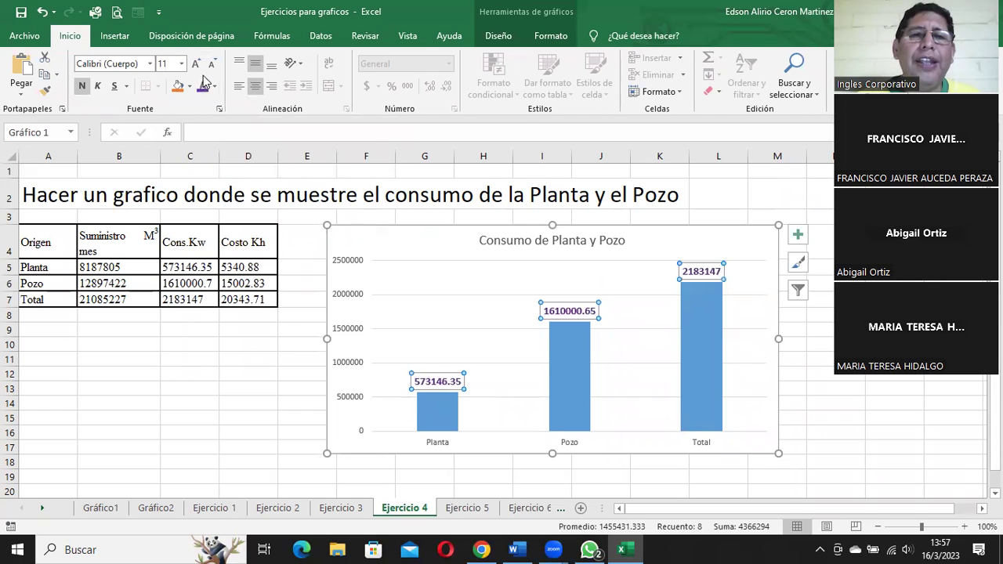
click(445, 447)
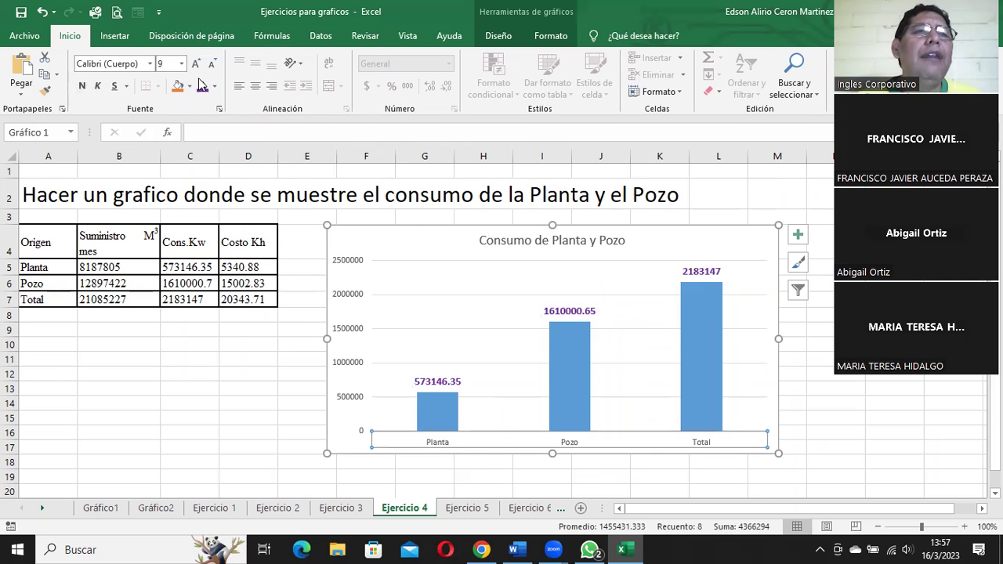
click(430, 381)
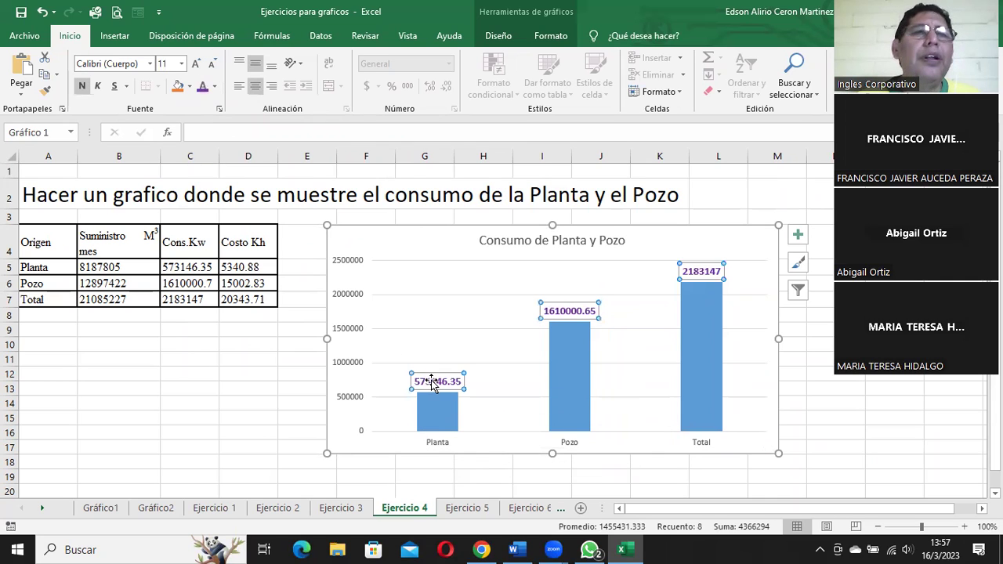
Step: Make the Planta, Pozo and Total category labels 11-point, red and bold
click(441, 444)
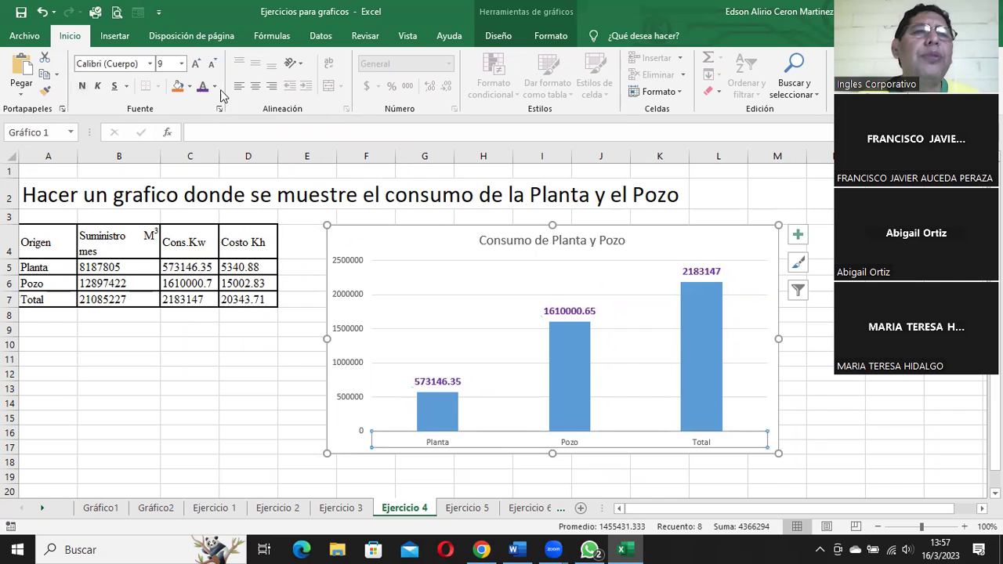
click(196, 64)
click(196, 65)
click(196, 64)
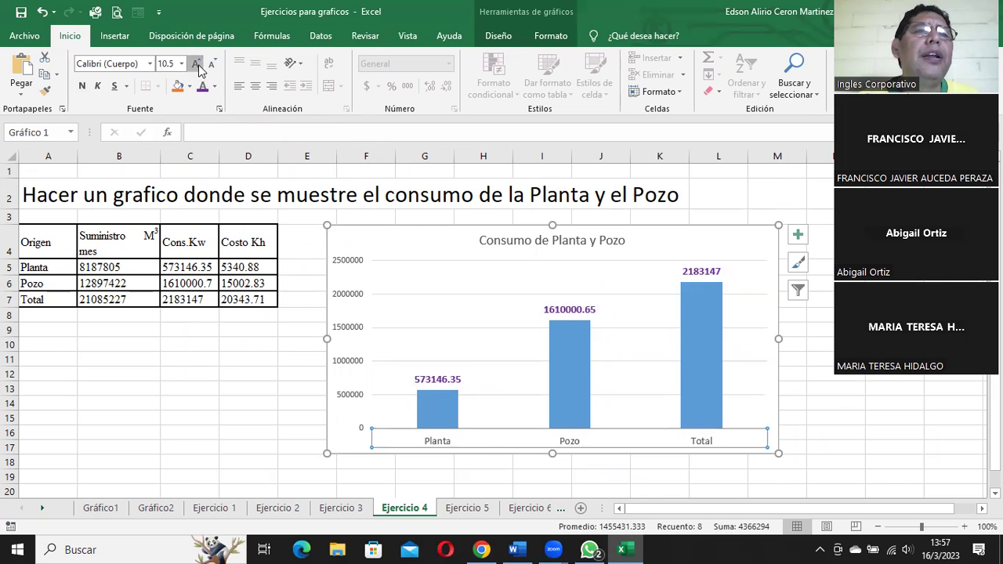
click(216, 87)
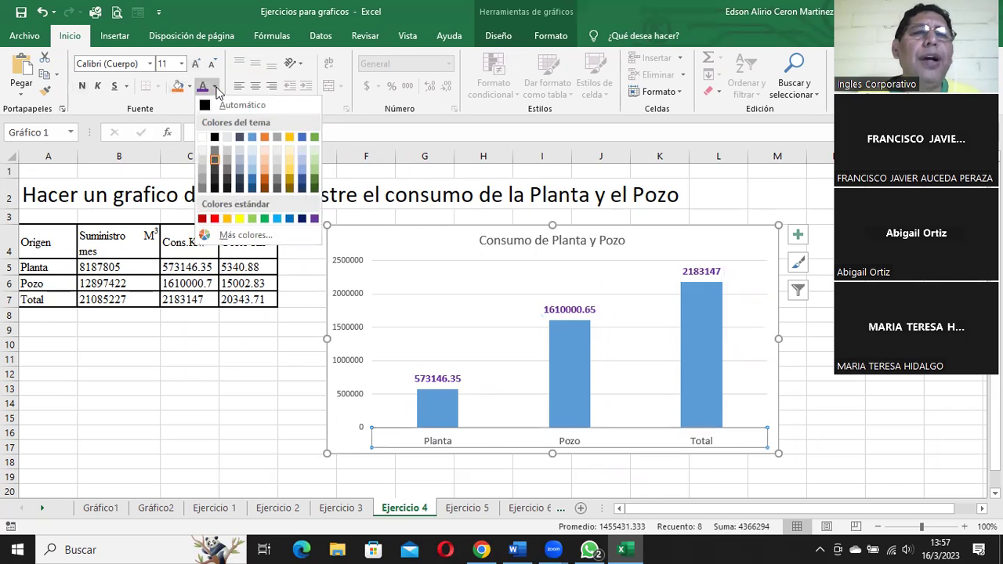
click(215, 220)
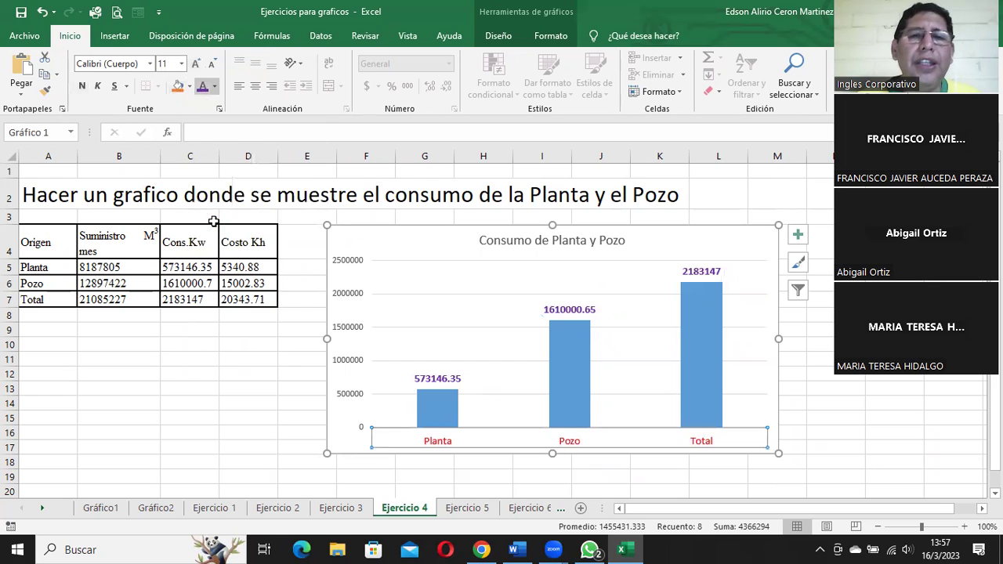
click(82, 85)
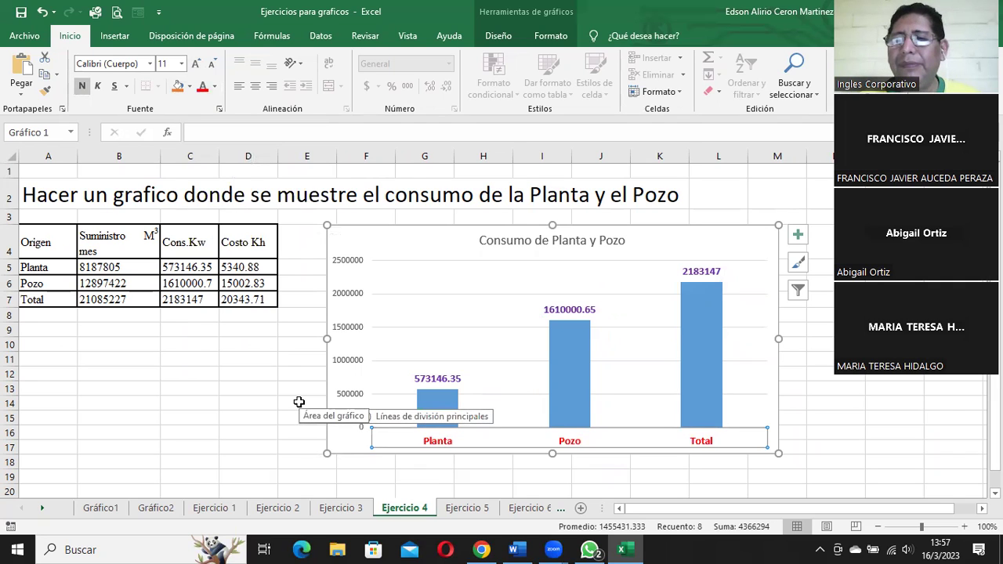
click(203, 387)
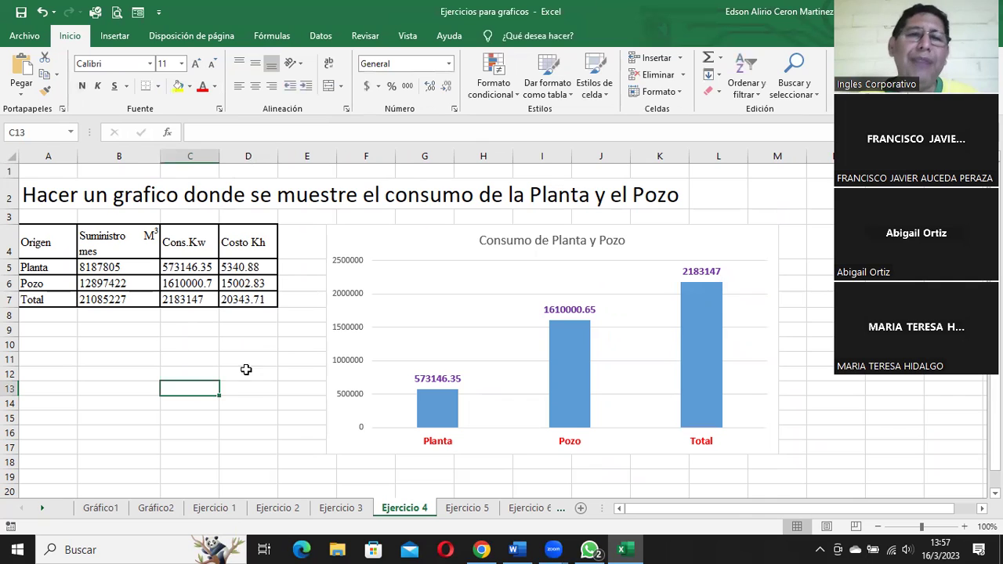
click(441, 415)
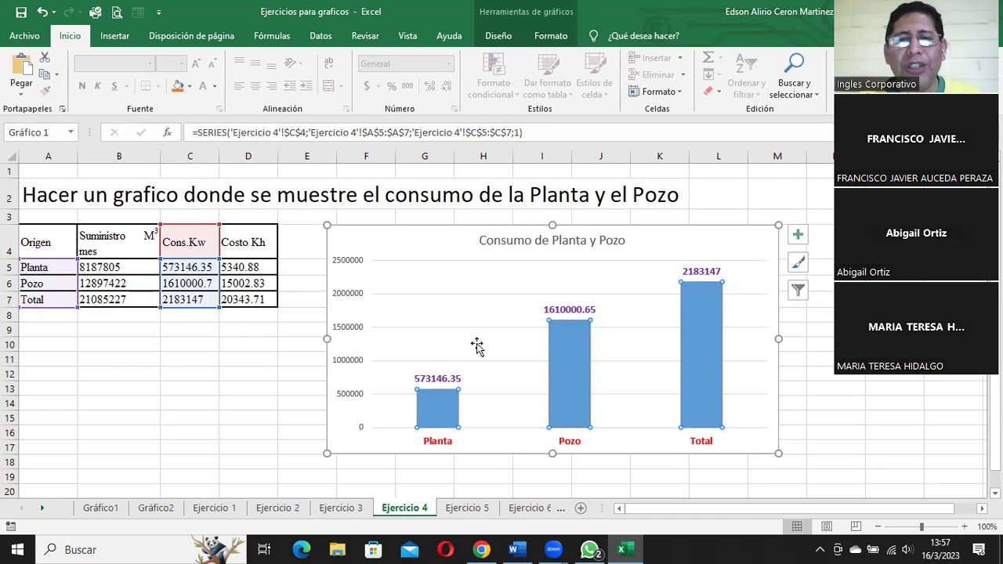
Step: Fill the chart's columns with purple
click(184, 403)
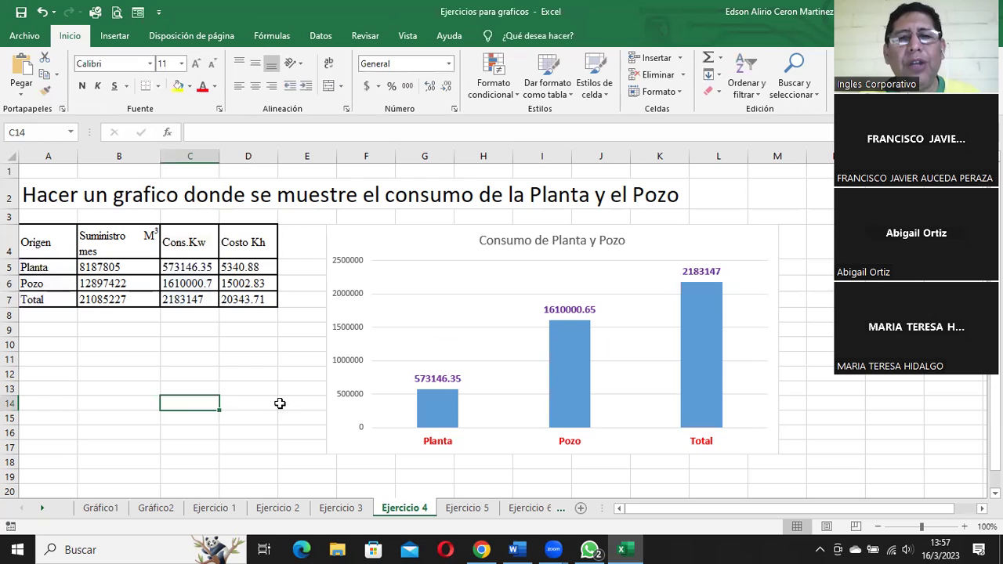
click(444, 407)
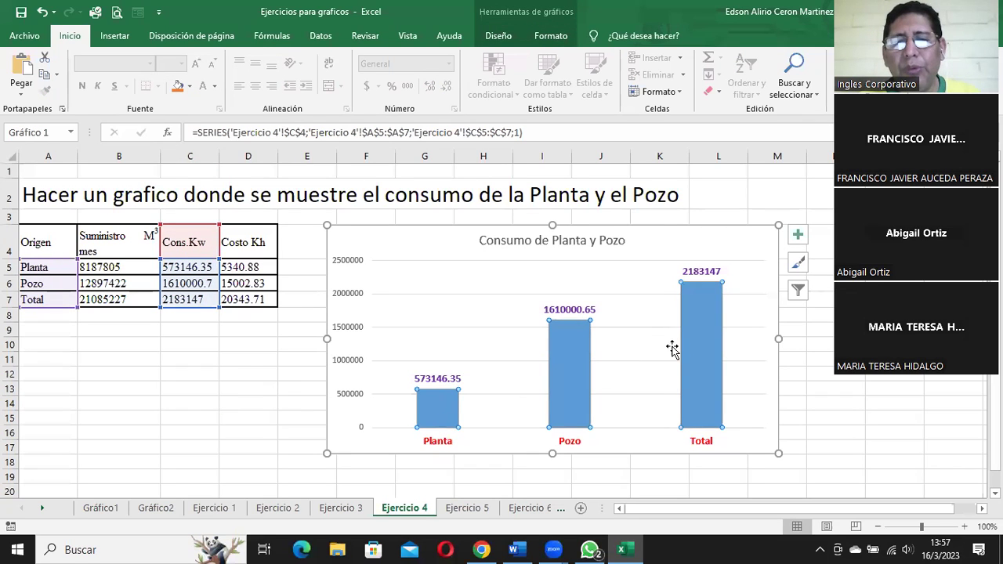
click(189, 86)
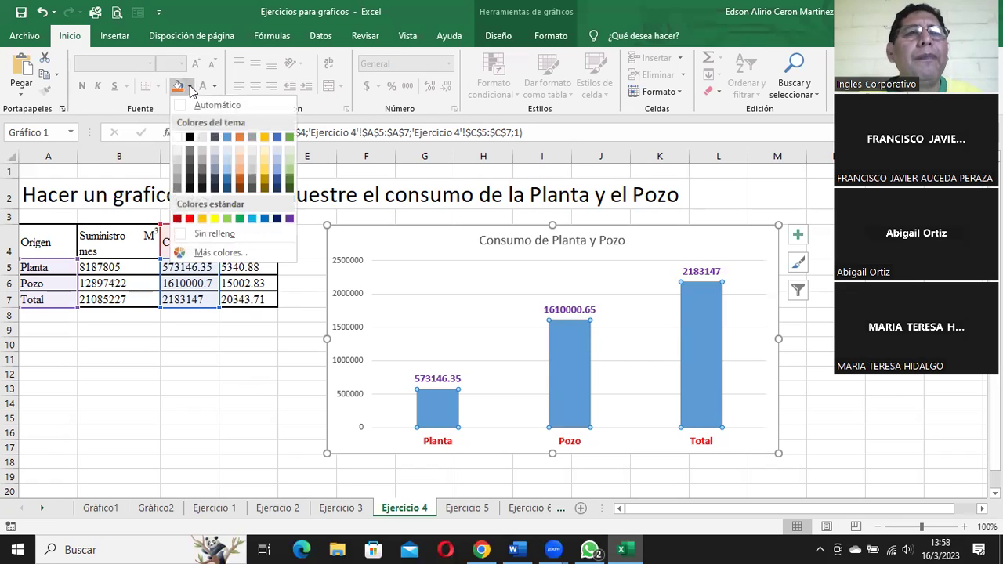
click(289, 219)
click(270, 373)
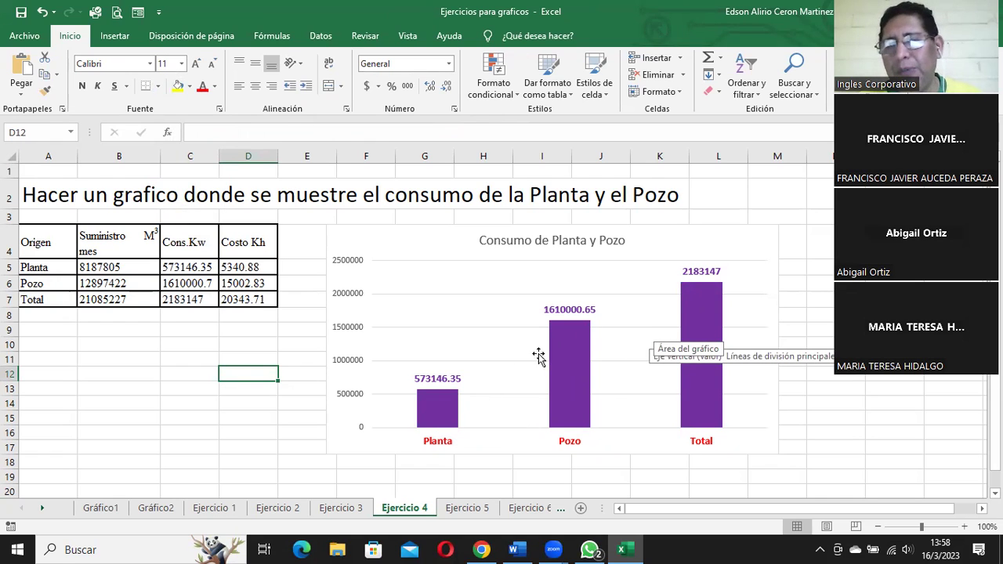
Step: Change the column fill to custom crimson RGB 192/16/70 (#C01046)
click(439, 404)
click(188, 87)
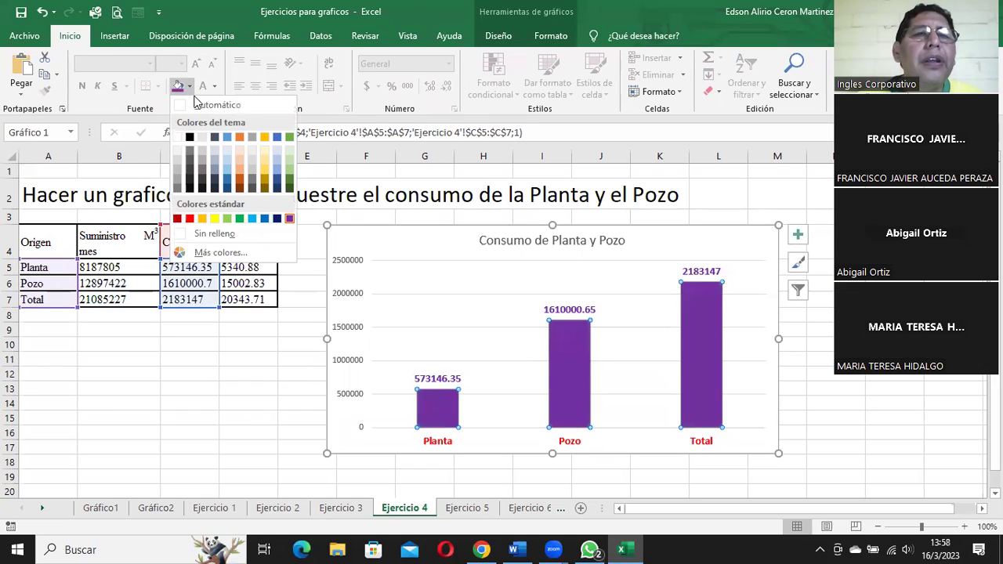
click(219, 253)
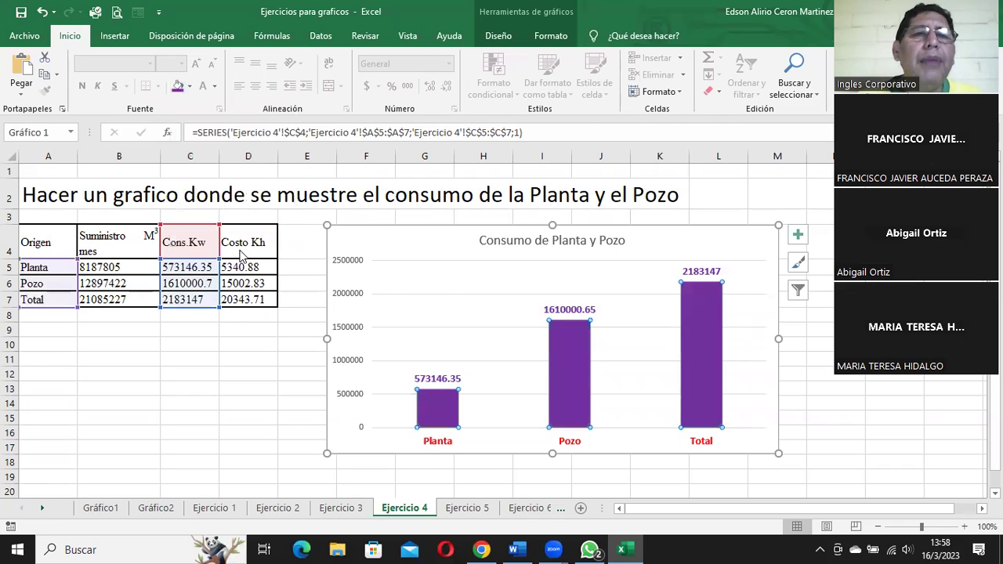
click(490, 166)
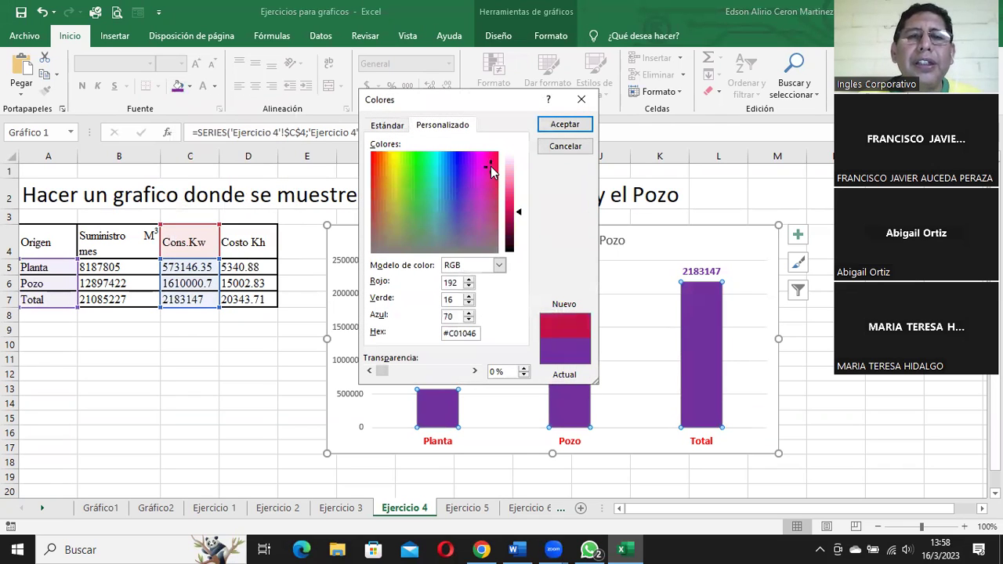
click(564, 124)
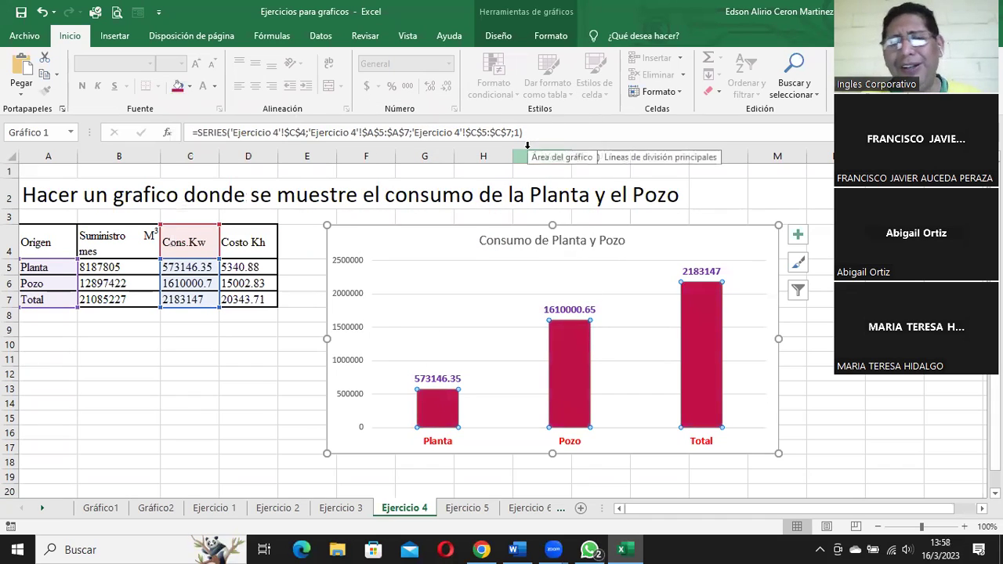
click(345, 272)
click(348, 270)
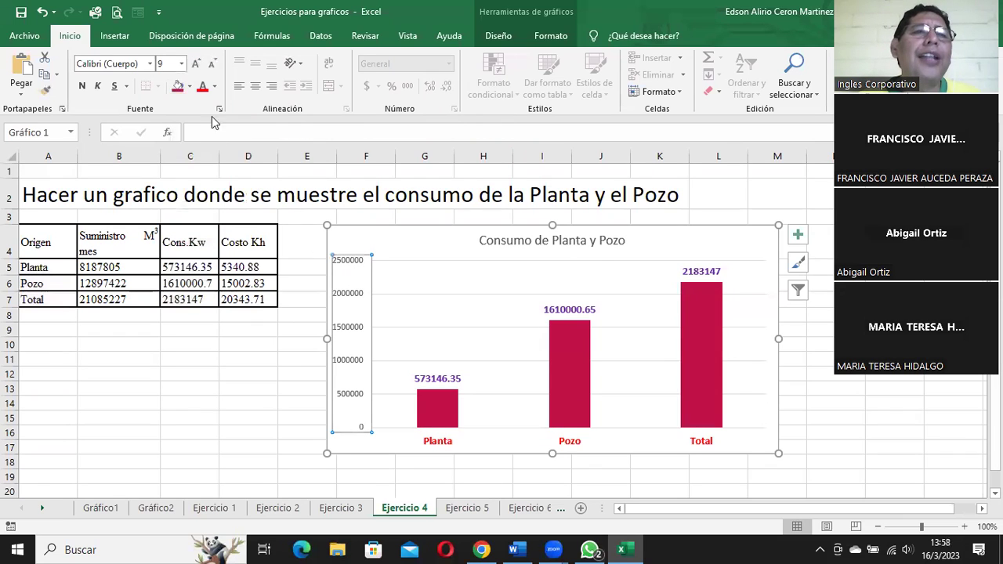
Step: Make the vertical value axis numbers bold and blue, replacing an initial yellow
click(217, 88)
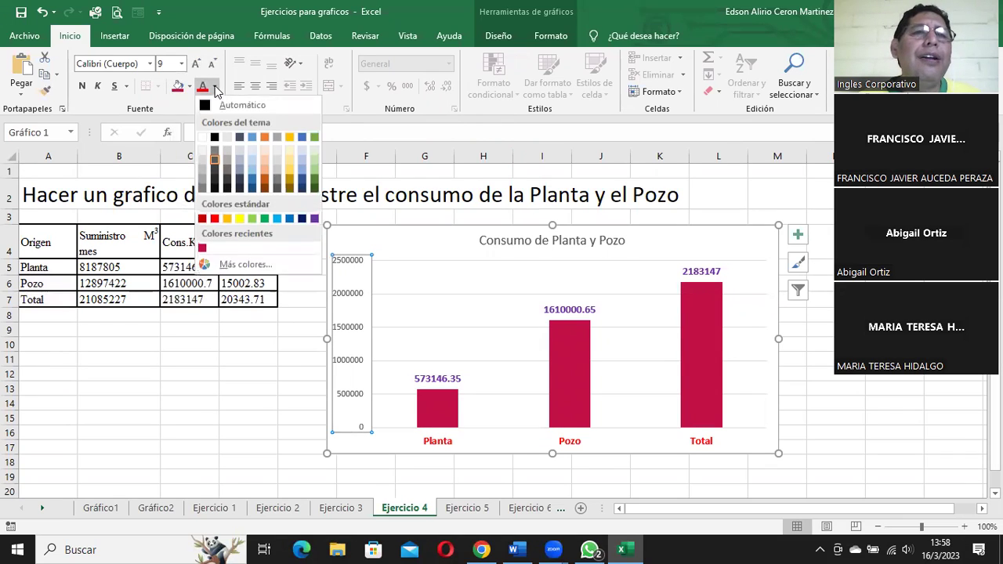
click(240, 222)
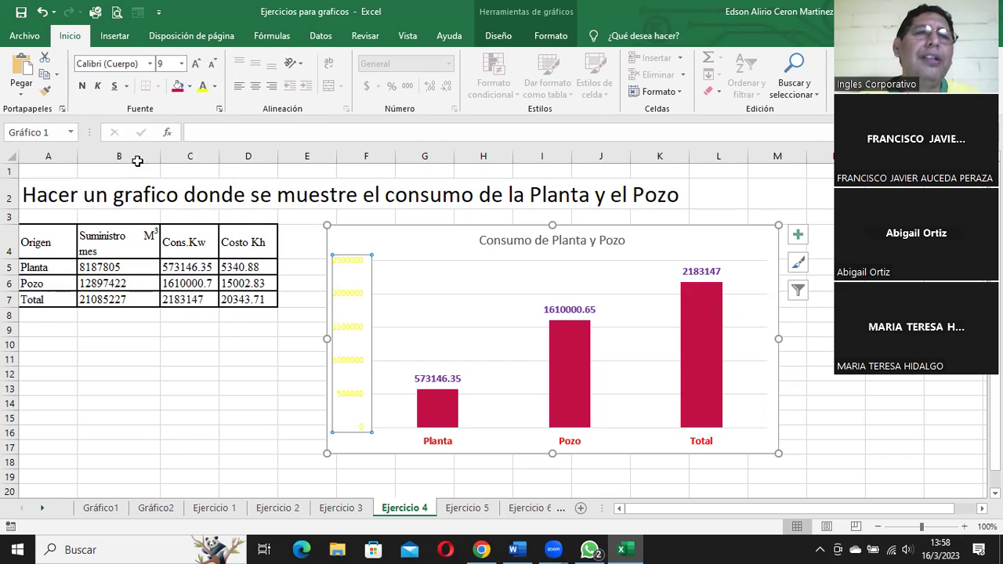
click(81, 88)
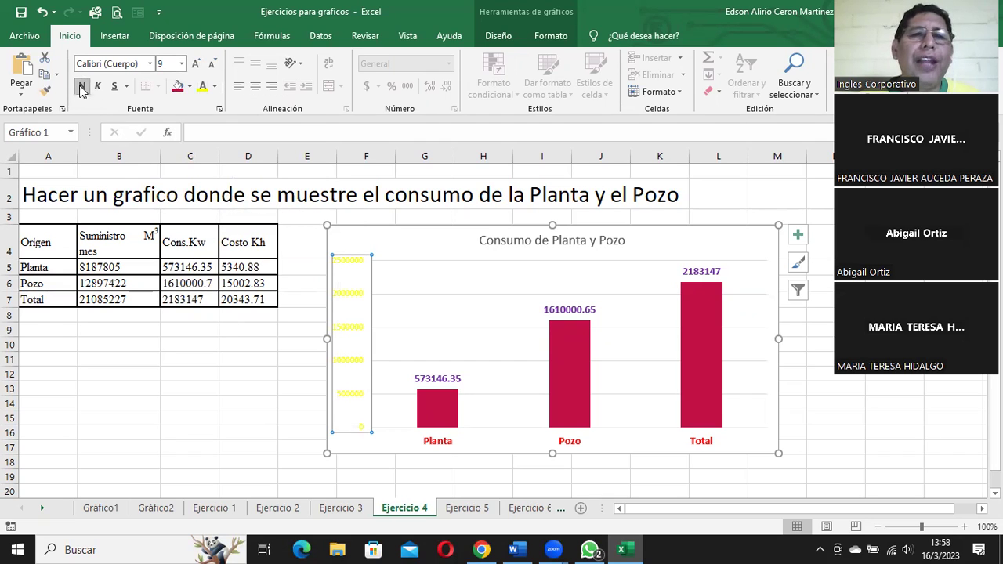
click(214, 87)
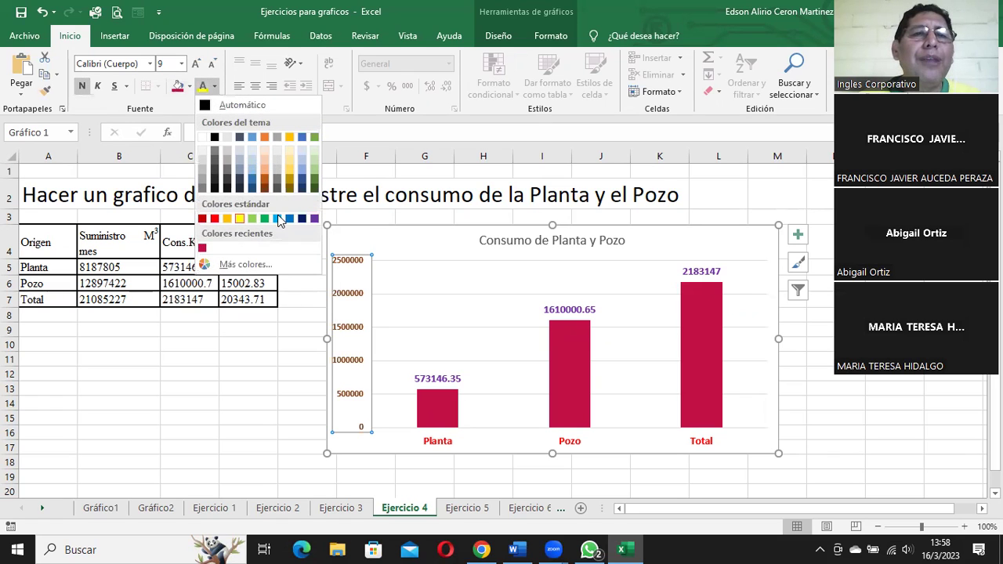
click(278, 219)
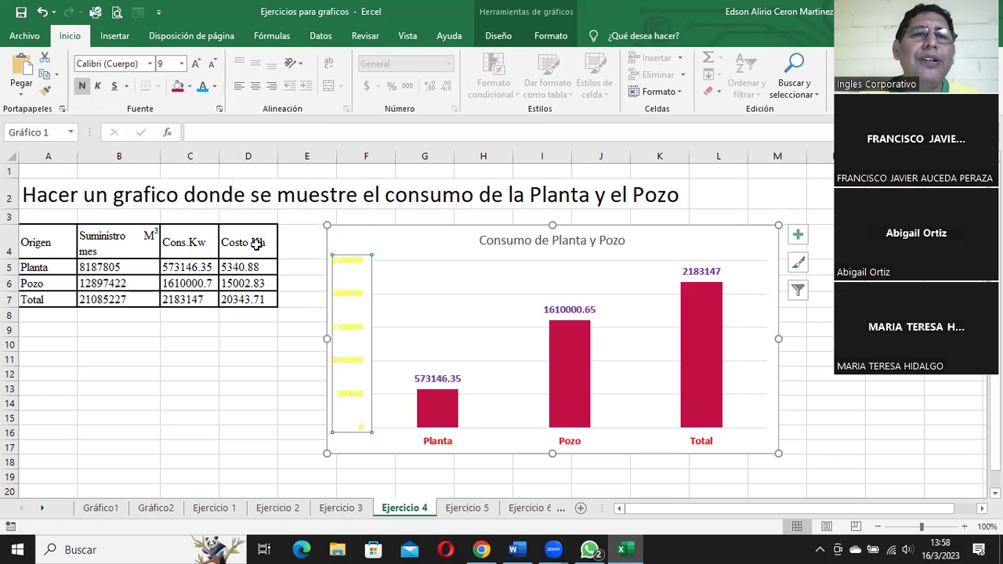
click(220, 360)
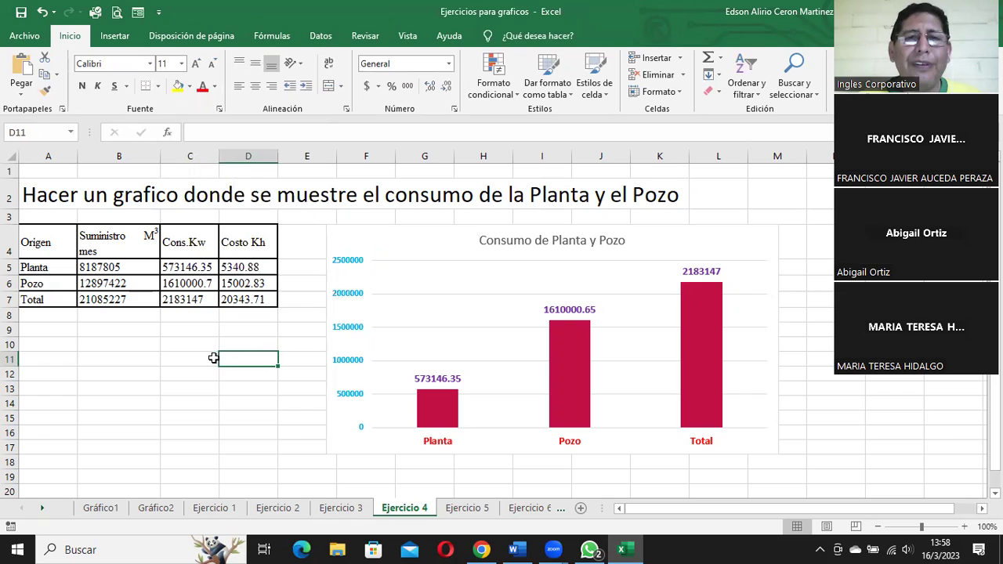
Step: Colour the chart title dark blue and bold it, then deselect the chart
click(505, 240)
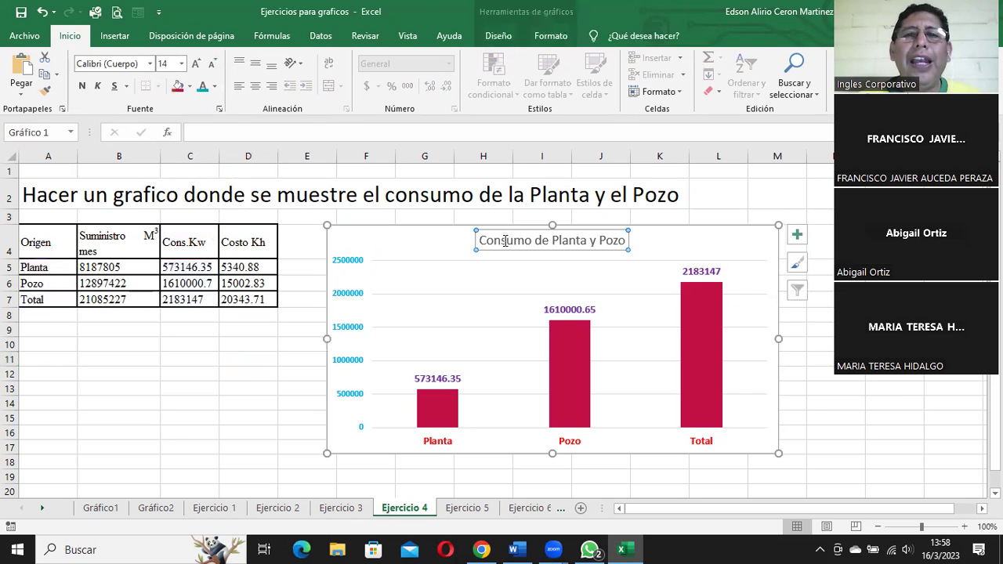
click(216, 87)
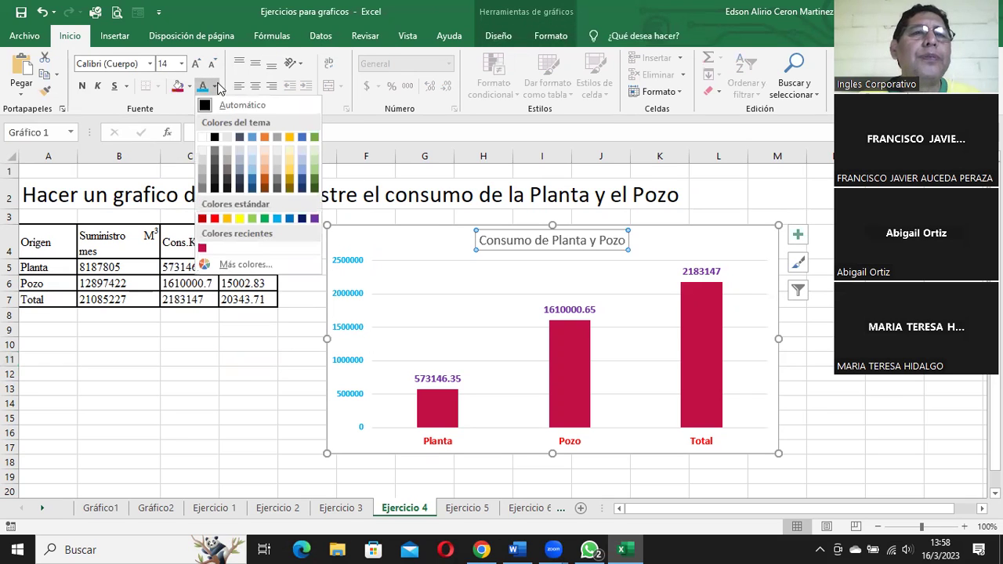
click(306, 219)
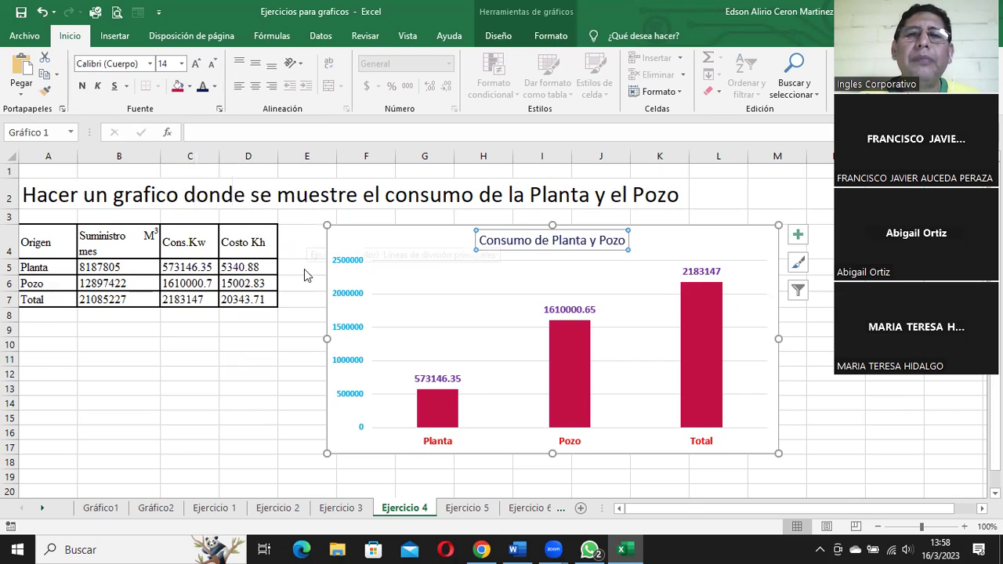
click(82, 86)
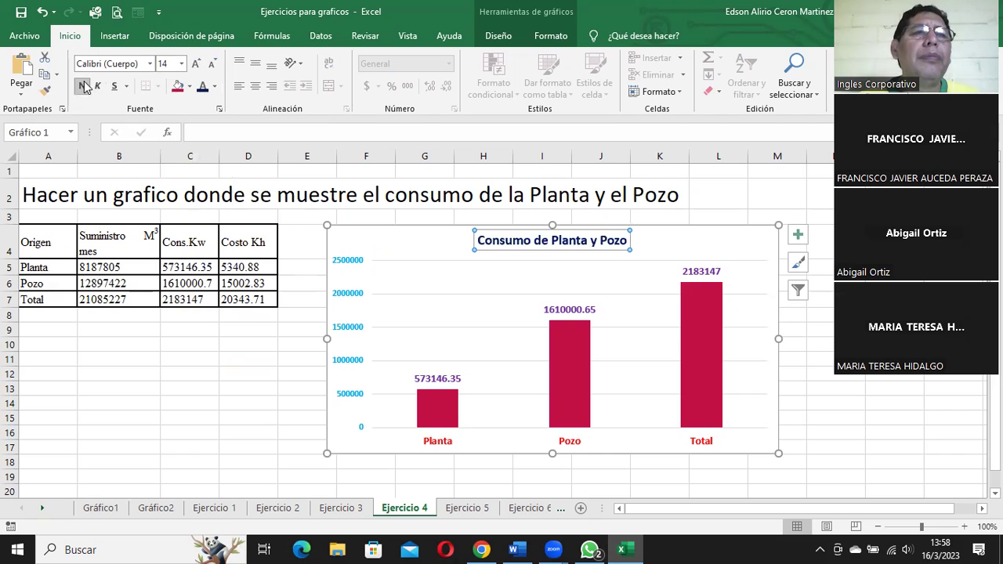
click(139, 373)
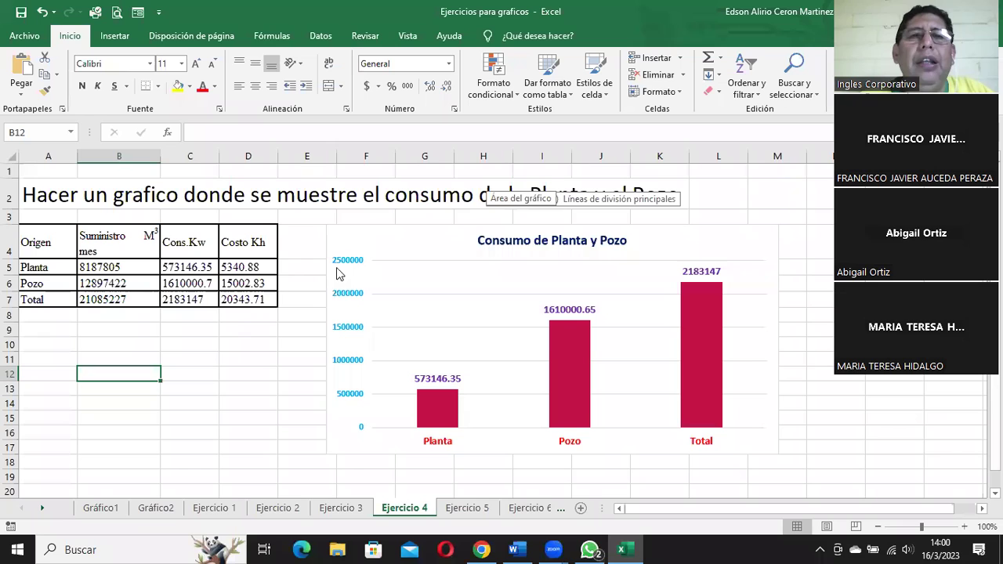
click(388, 263)
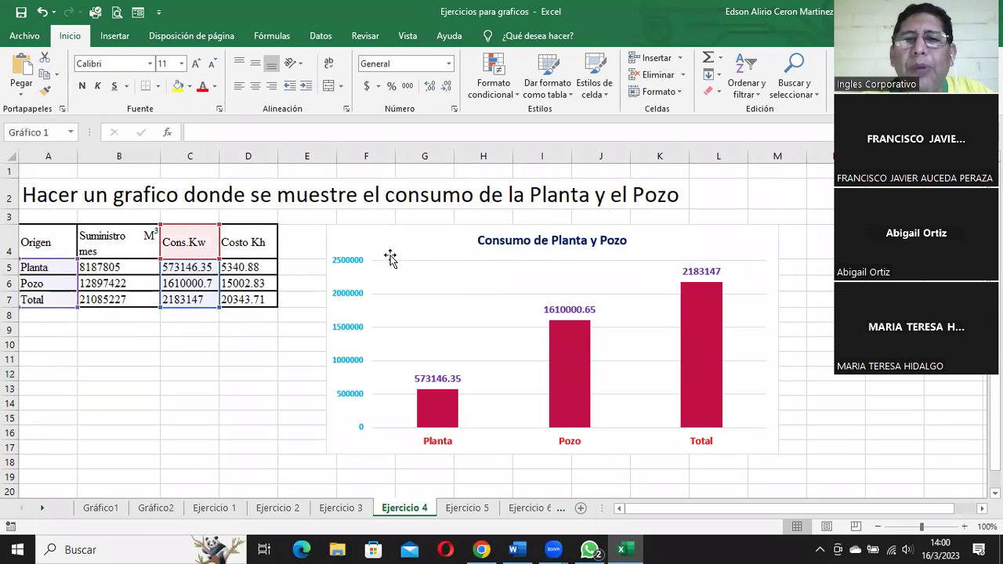